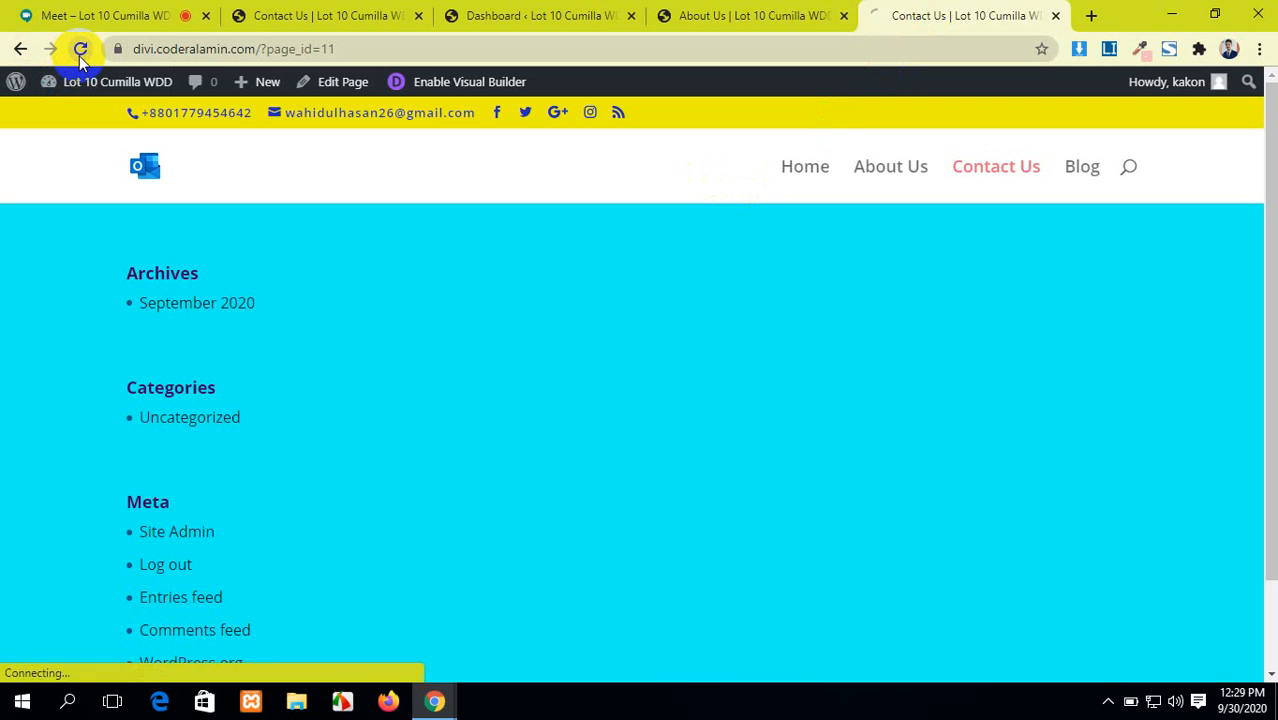
On the Contact Us page in the visual builder, delete the three sections above the video section, starting with the welcome slider.
{"action": "left_click", "coordinate": [680, 15]}
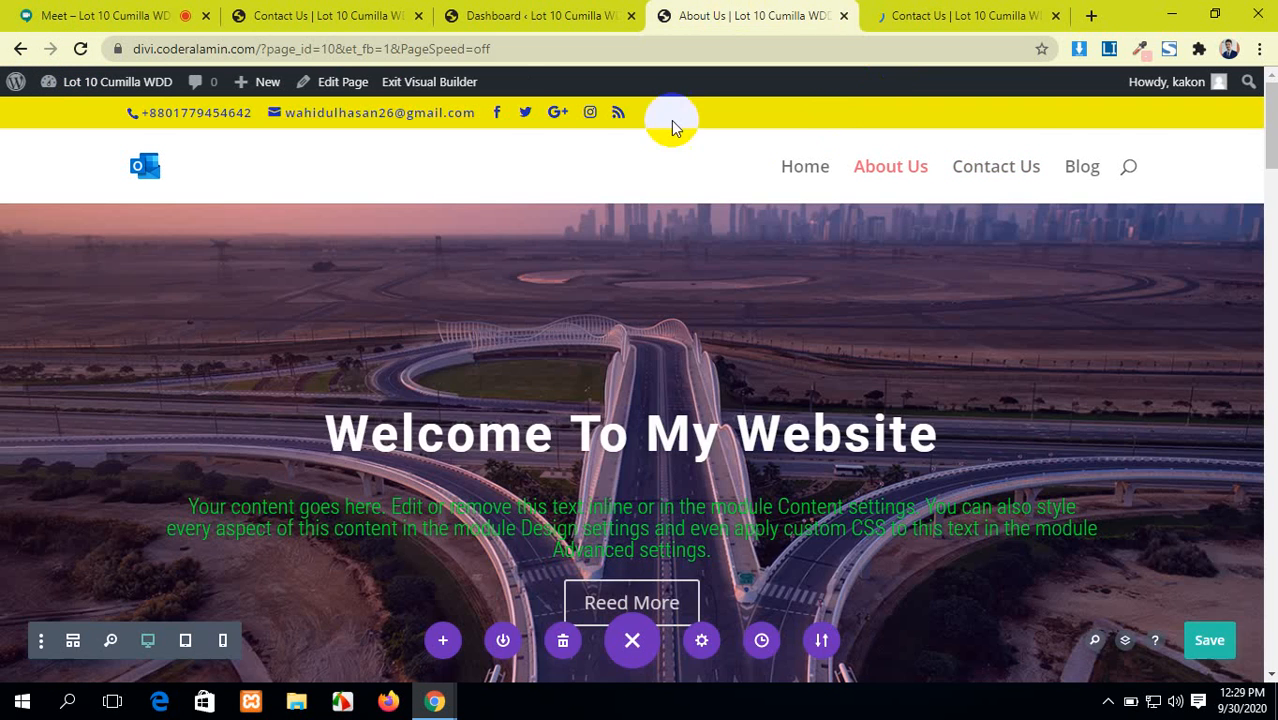
{"action": "left_click", "coordinate": [542, 15]}
{"action": "left_click", "coordinate": [330, 15]}
{"action": "scroll", "coordinate": [955, 550], "scroll_direction": "down", "scroll_amount": 5}
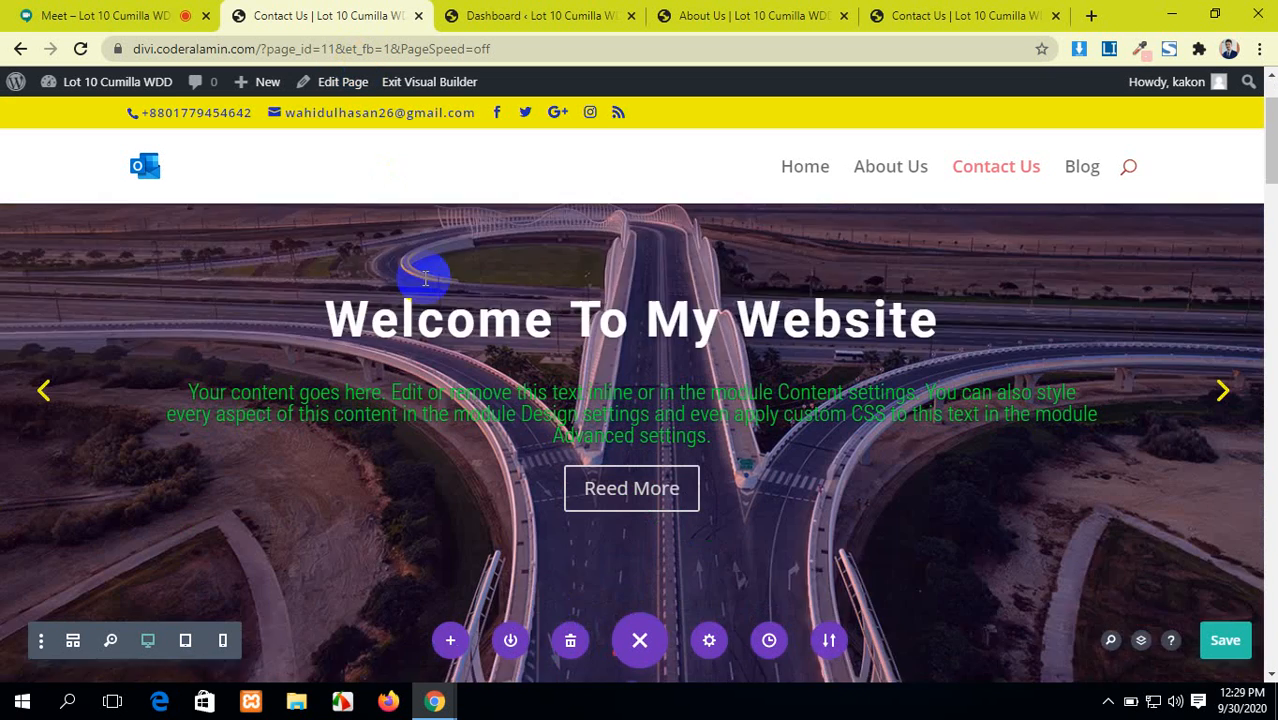
{"action": "scroll", "coordinate": [950, 545], "scroll_direction": "up", "scroll_amount": 4}
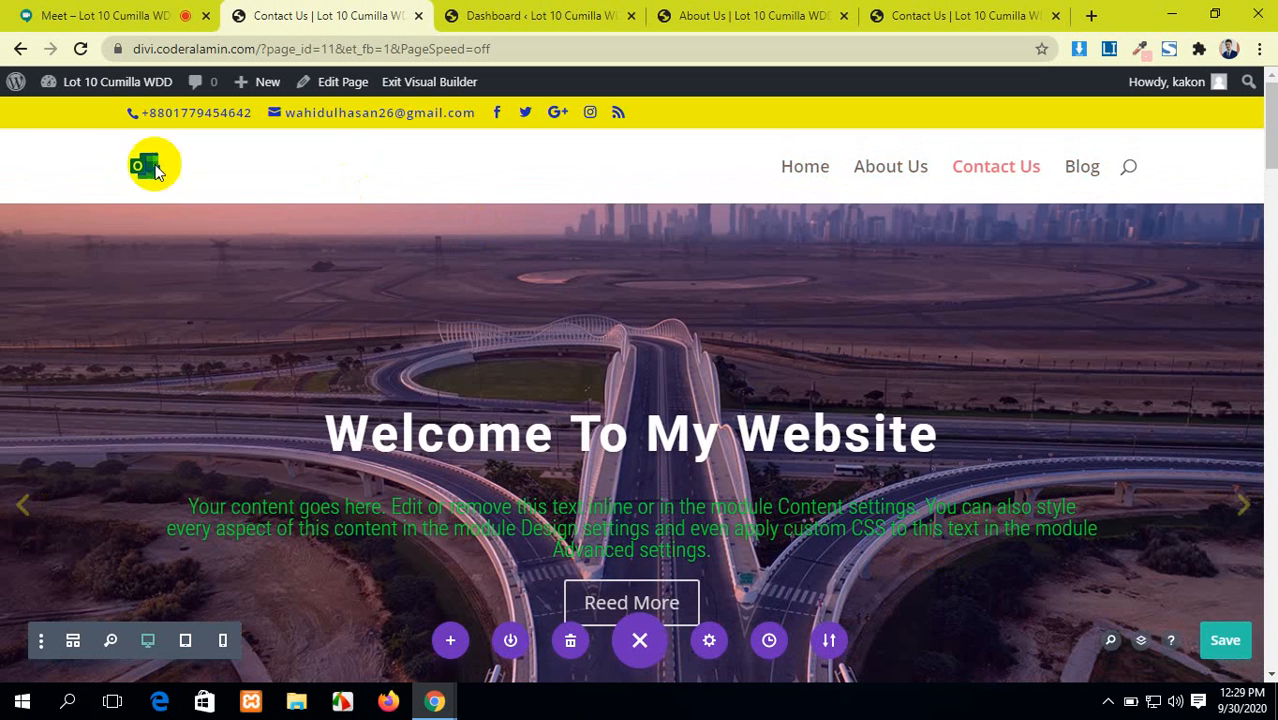
{"action": "mouse_move", "coordinate": [45, 222]}
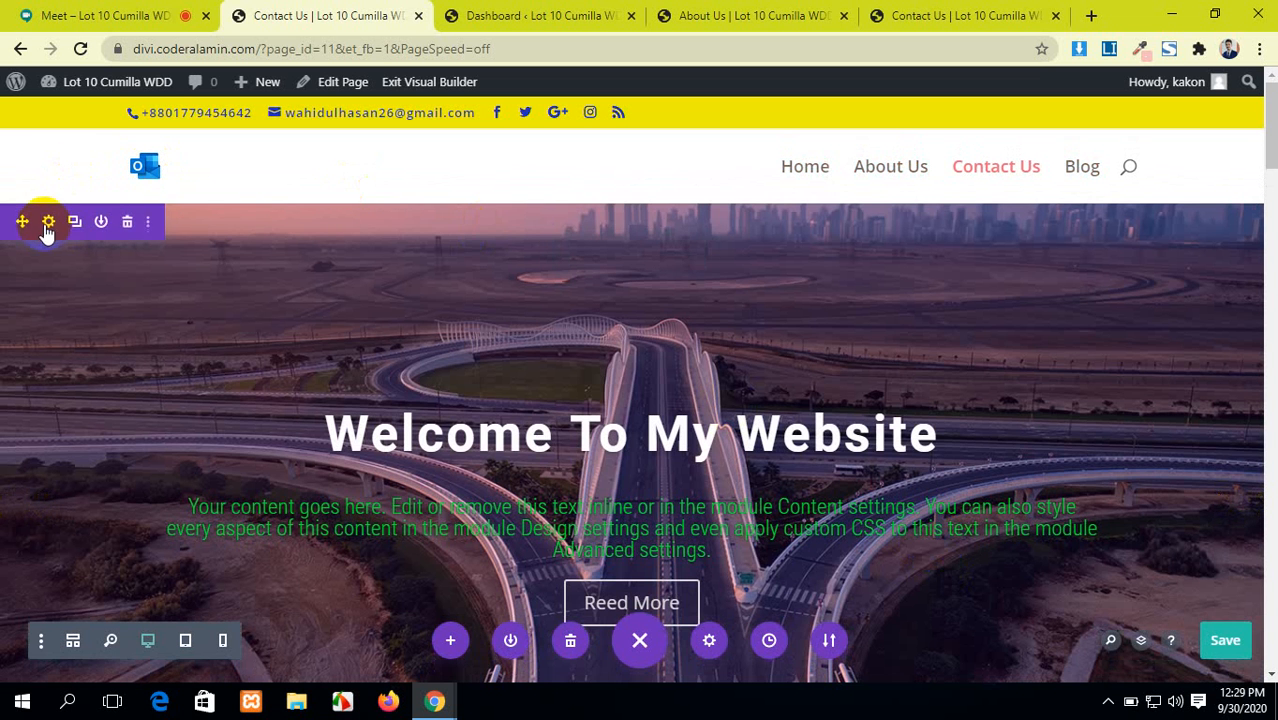
{"action": "left_click", "coordinate": [125, 228]}
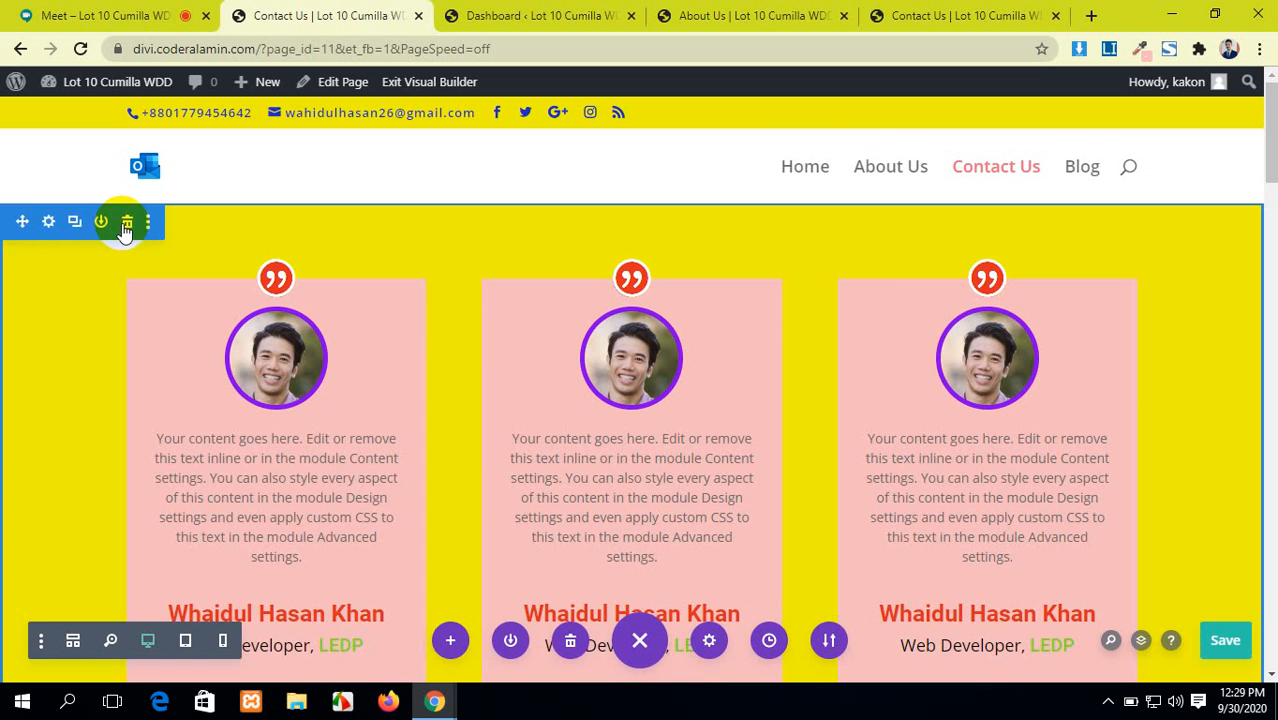
{"action": "left_click", "coordinate": [125, 228]}
{"action": "left_click", "coordinate": [125, 227]}
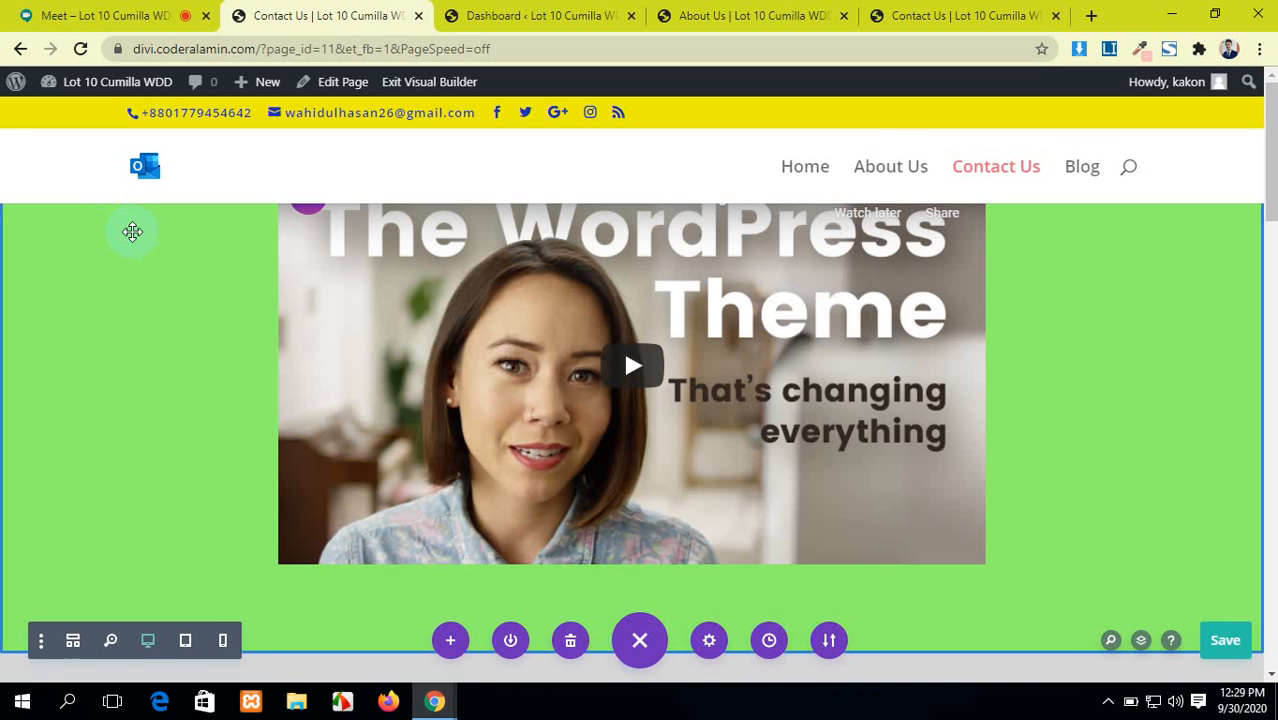
Delete the Video, Spatial, Text and Contact sections through the page's Layers list and save the emptied Contact Us page.
{"action": "scroll", "coordinate": [262, 336], "scroll_direction": "down", "scroll_amount": 5}
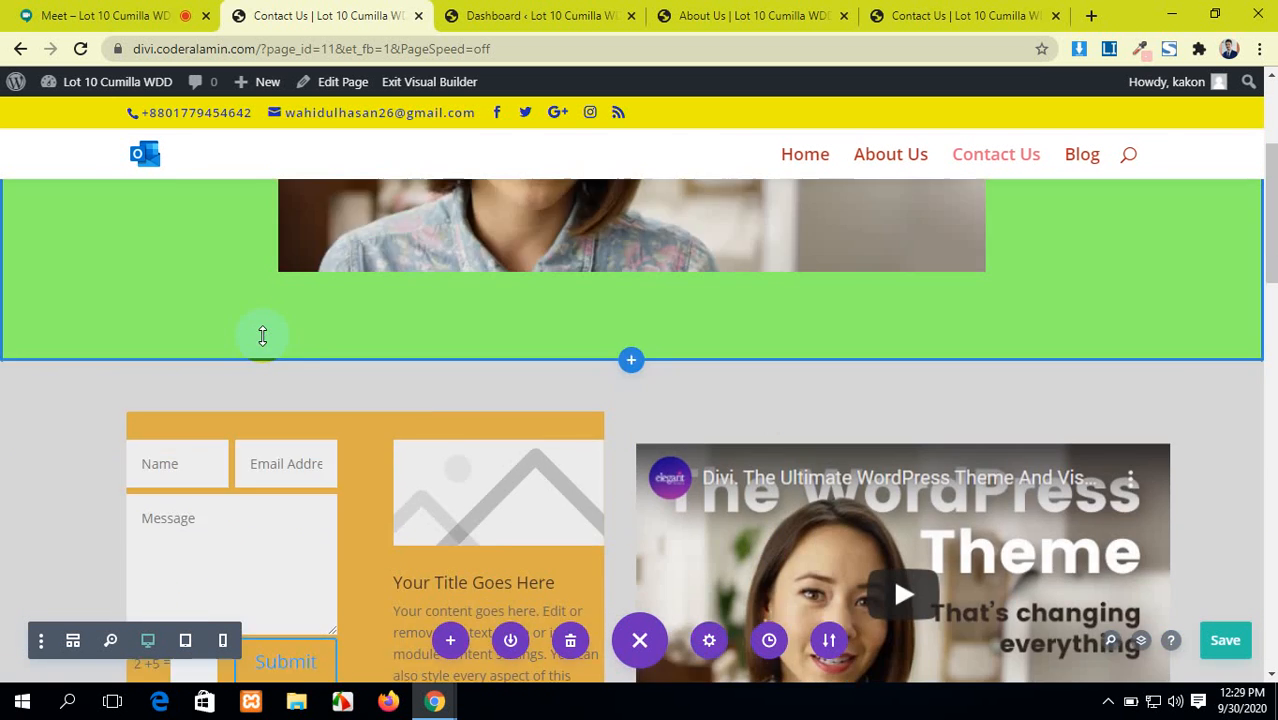
{"action": "scroll", "coordinate": [263, 335], "scroll_direction": "up", "scroll_amount": 3}
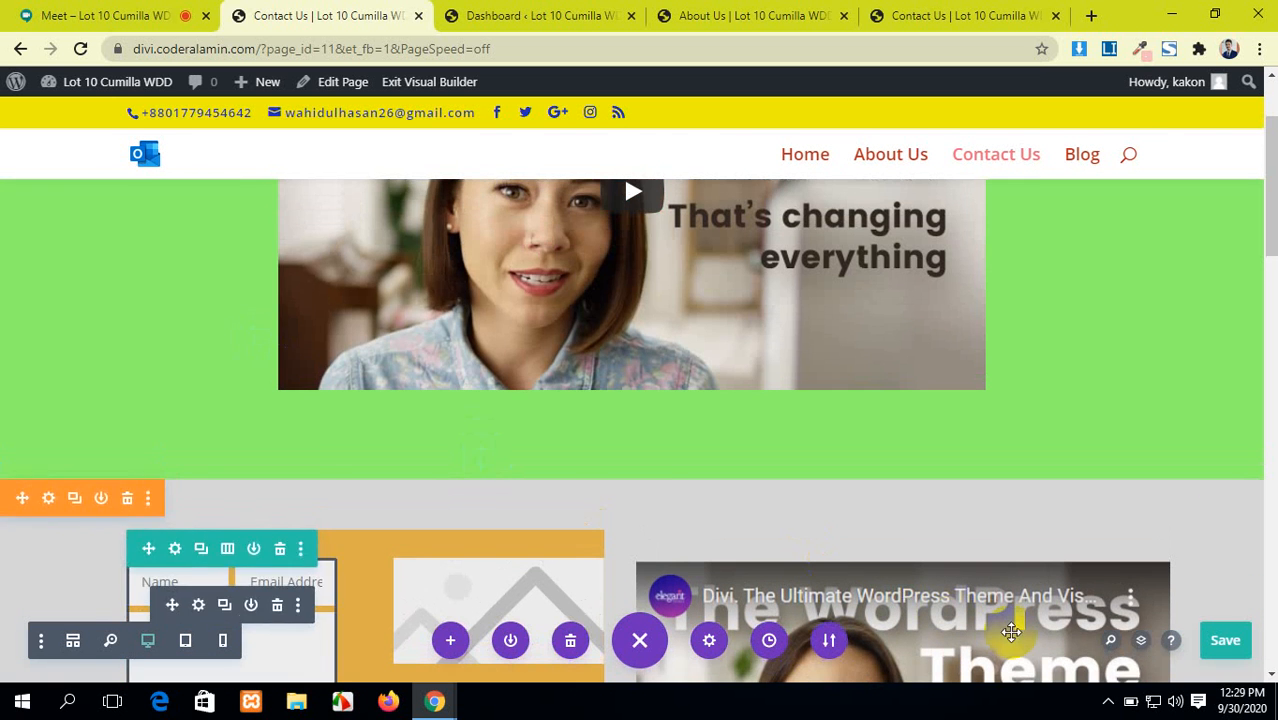
{"action": "left_click", "coordinate": [1141, 641]}
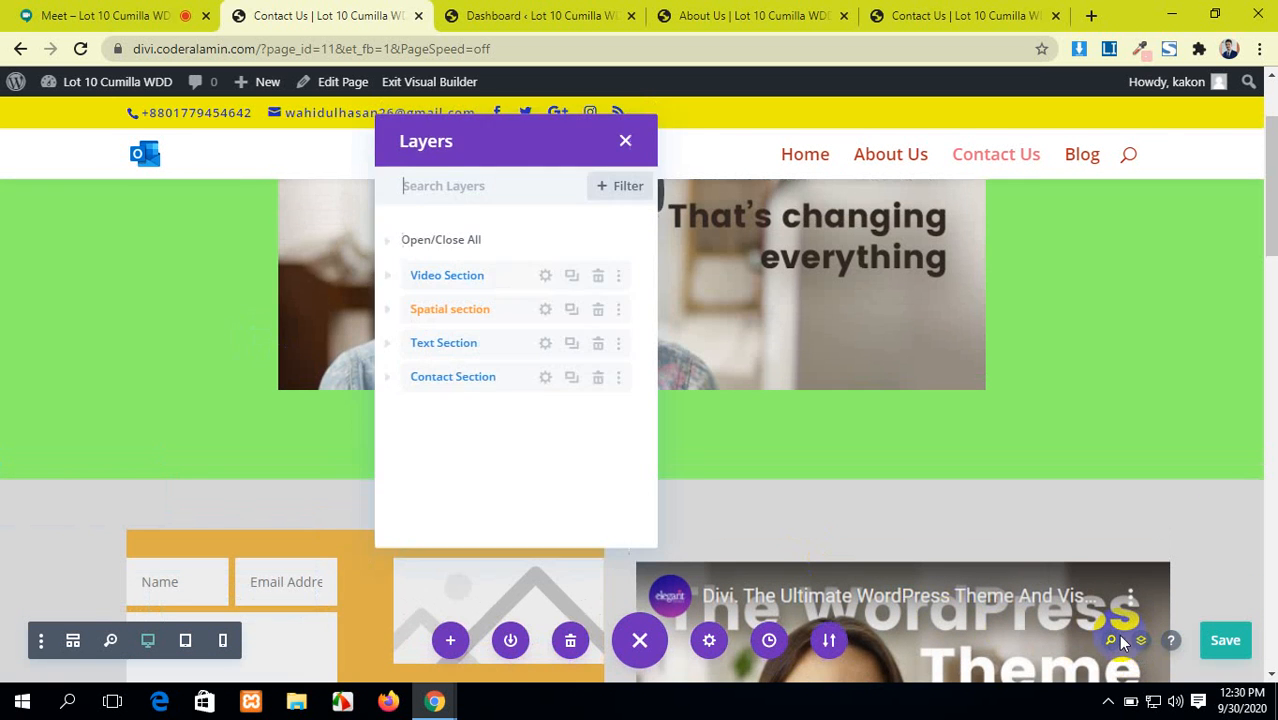
{"action": "left_click", "coordinate": [598, 277]}
{"action": "left_click", "coordinate": [598, 277]}
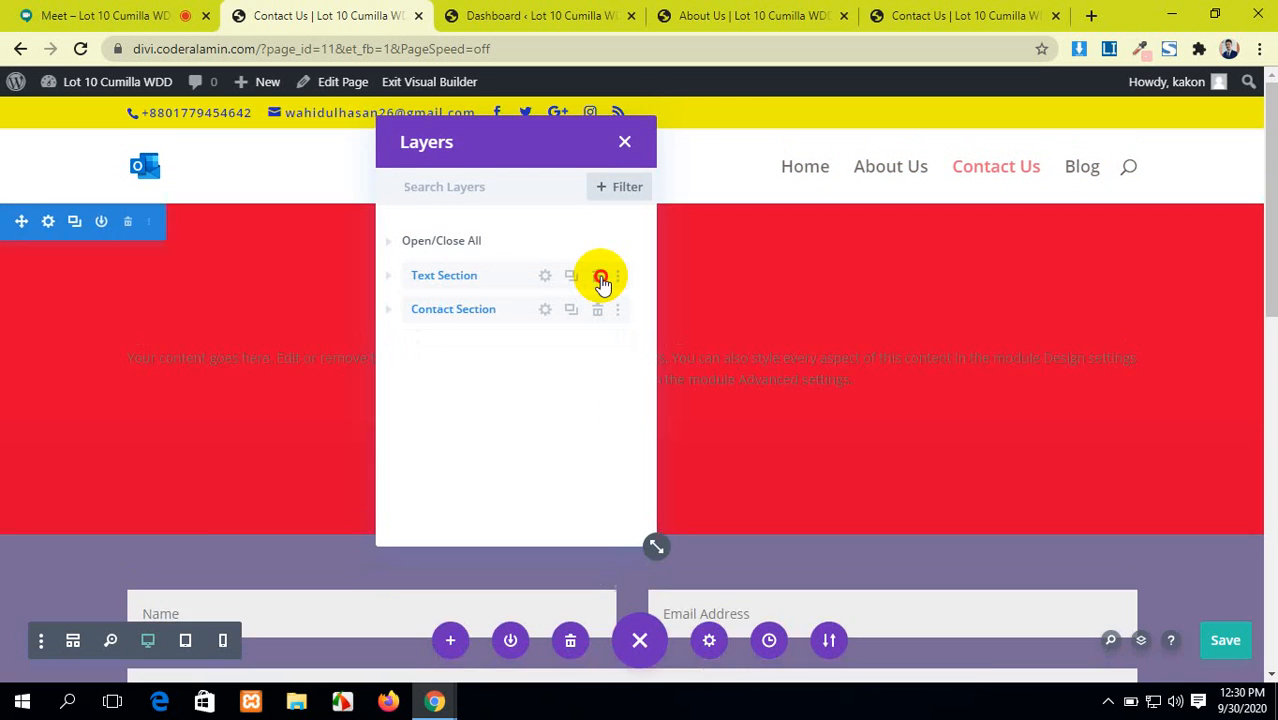
{"action": "left_click", "coordinate": [598, 277]}
{"action": "left_click", "coordinate": [598, 277]}
{"action": "left_click", "coordinate": [598, 277]}
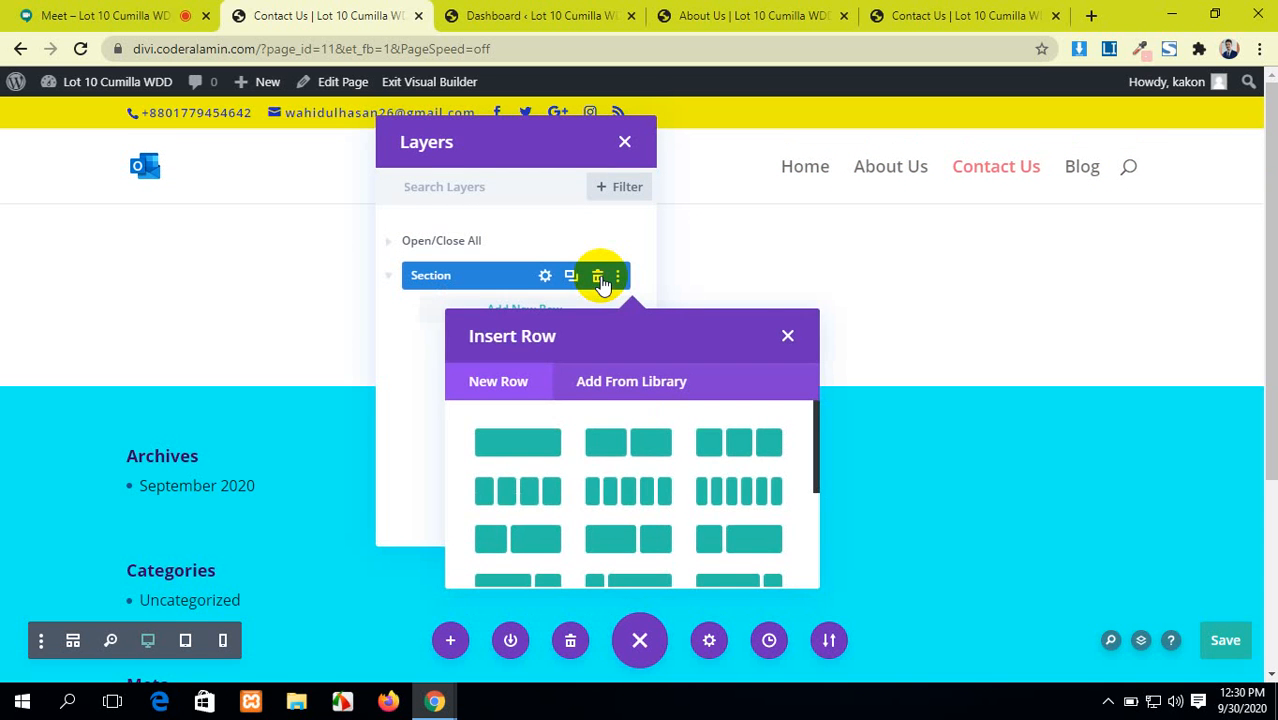
{"action": "left_click", "coordinate": [787, 336]}
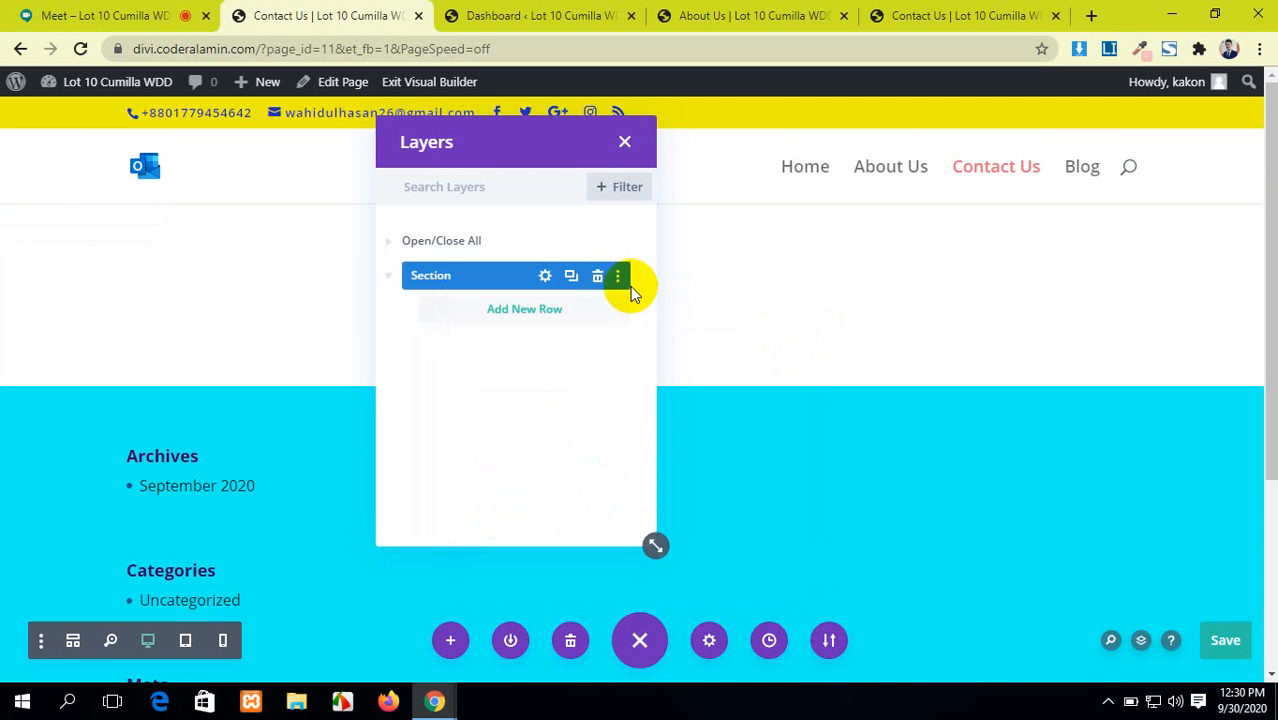
{"action": "left_click", "coordinate": [624, 142]}
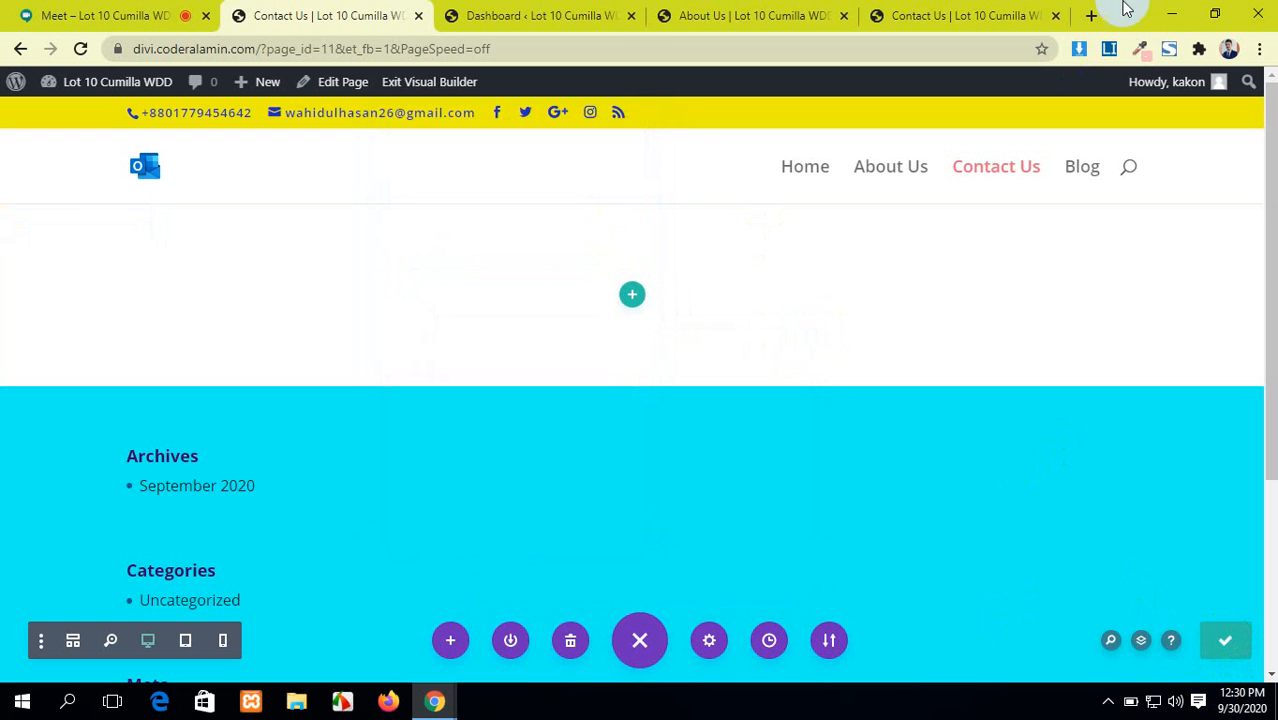
Reload the About Us page in the visual builder and look through its sections down to the footer.
{"action": "left_click", "coordinate": [800, 14]}
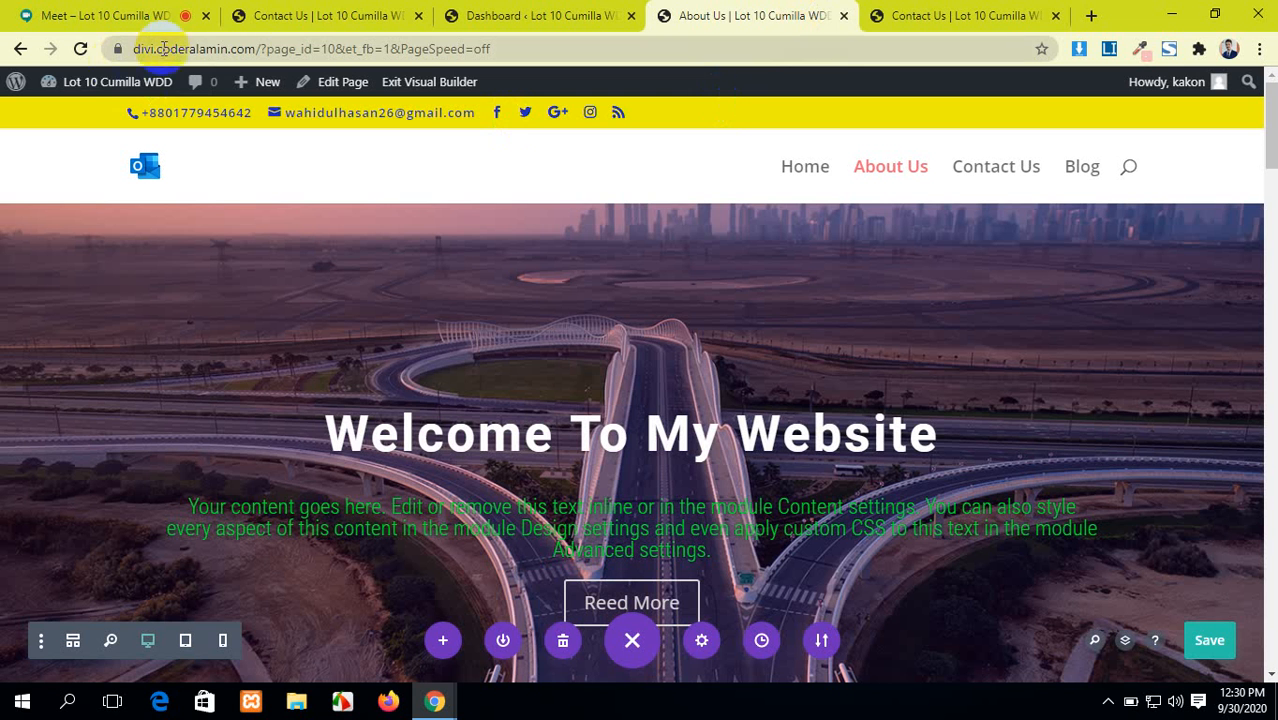
{"action": "left_click", "coordinate": [80, 48]}
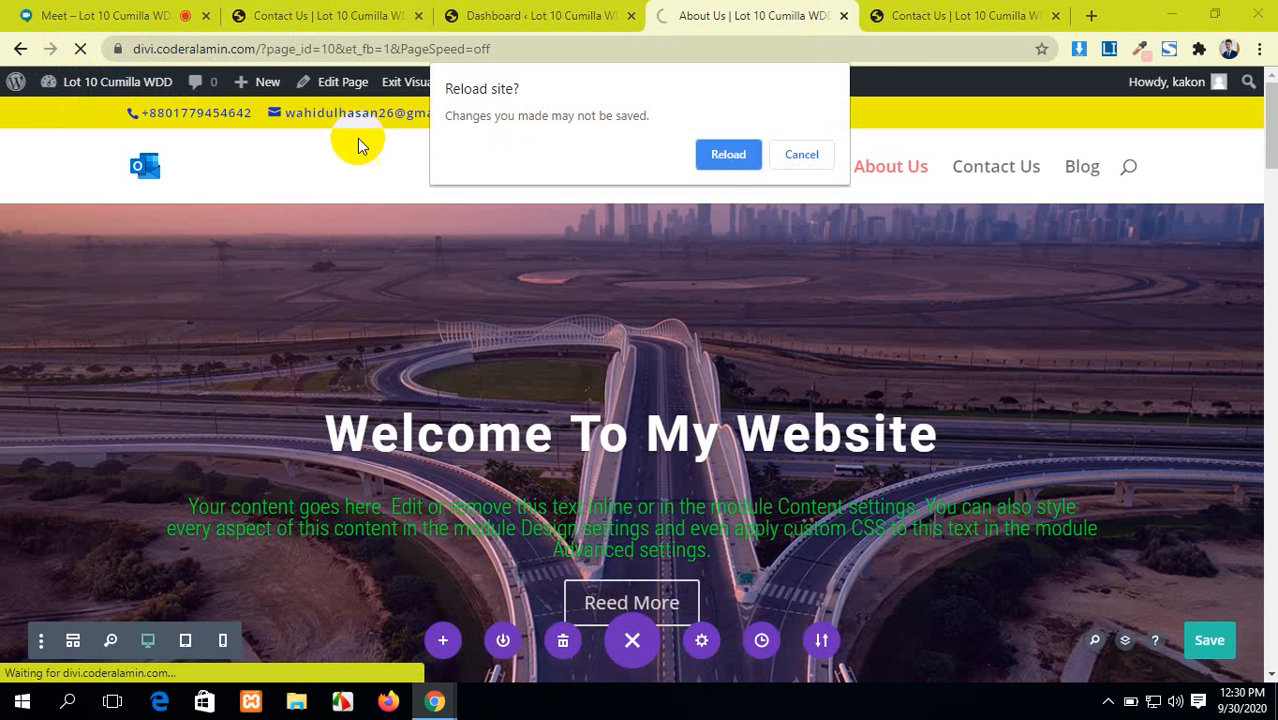
{"action": "left_click", "coordinate": [726, 155]}
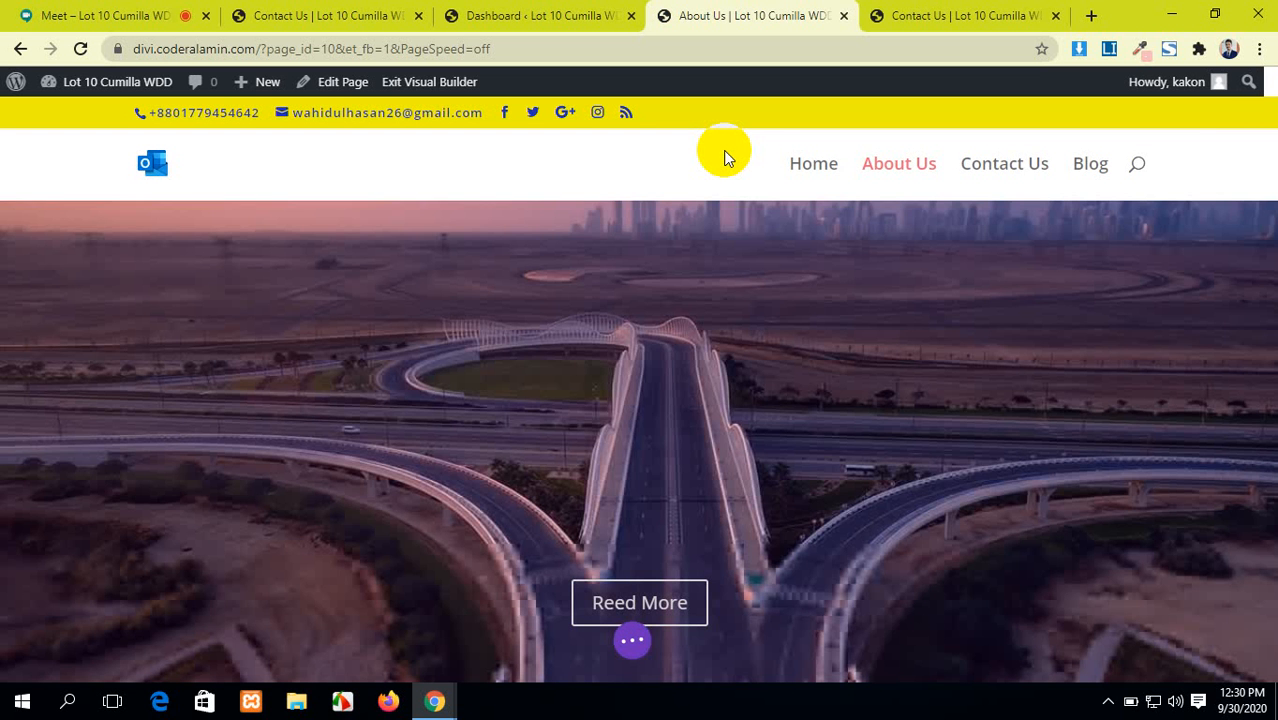
{"action": "scroll", "coordinate": [716, 440], "scroll_direction": "down", "scroll_amount": 4}
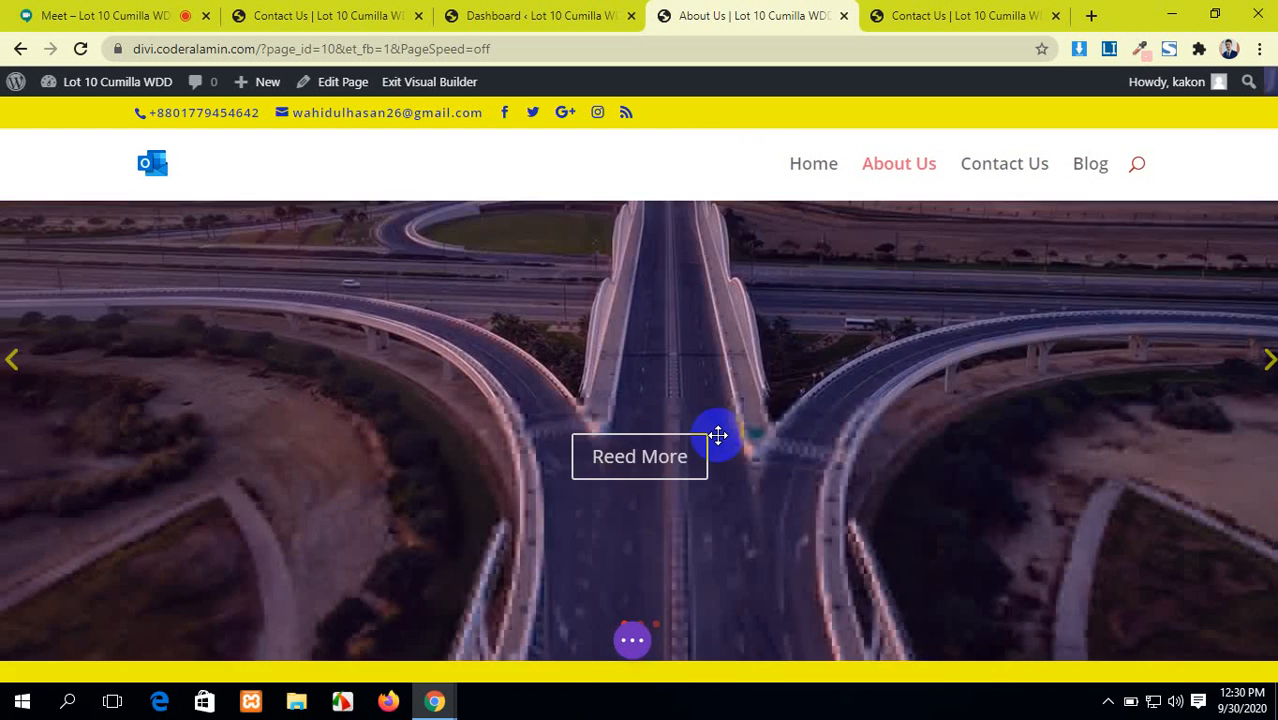
{"action": "scroll", "coordinate": [718, 435], "scroll_direction": "down", "scroll_amount": 15}
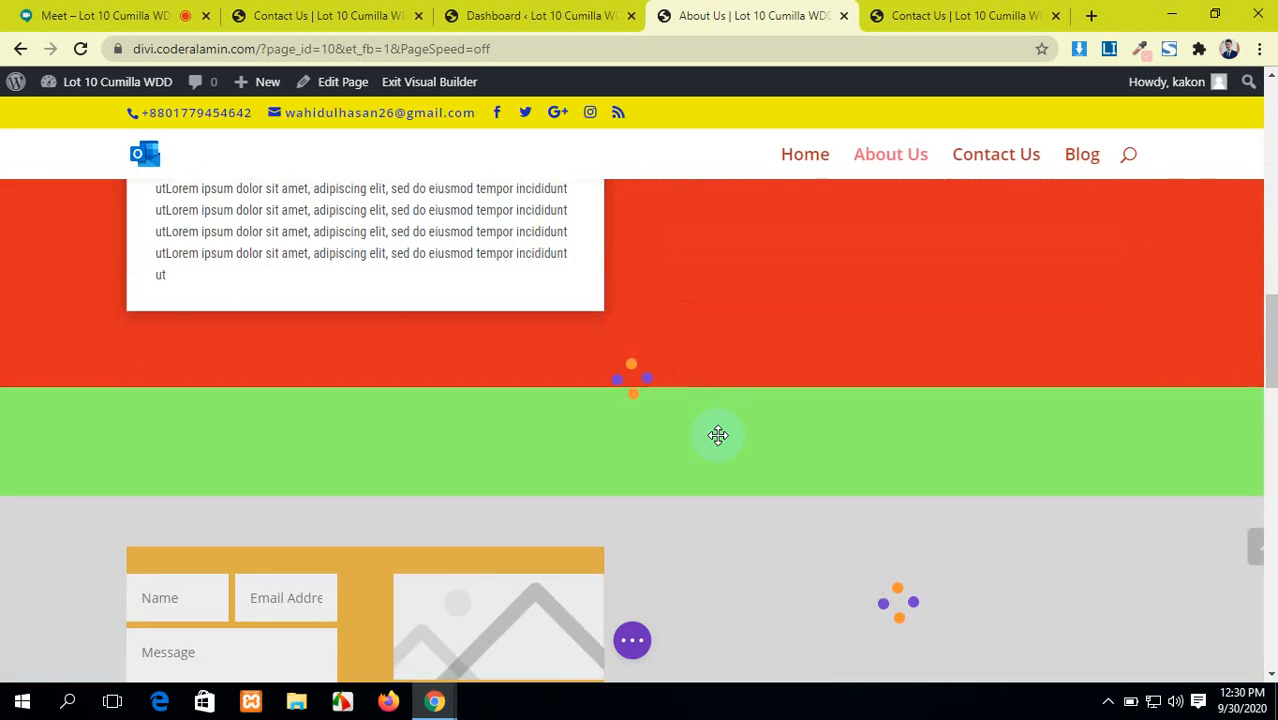
{"action": "scroll", "coordinate": [717, 460], "scroll_direction": "down", "scroll_amount": 15}
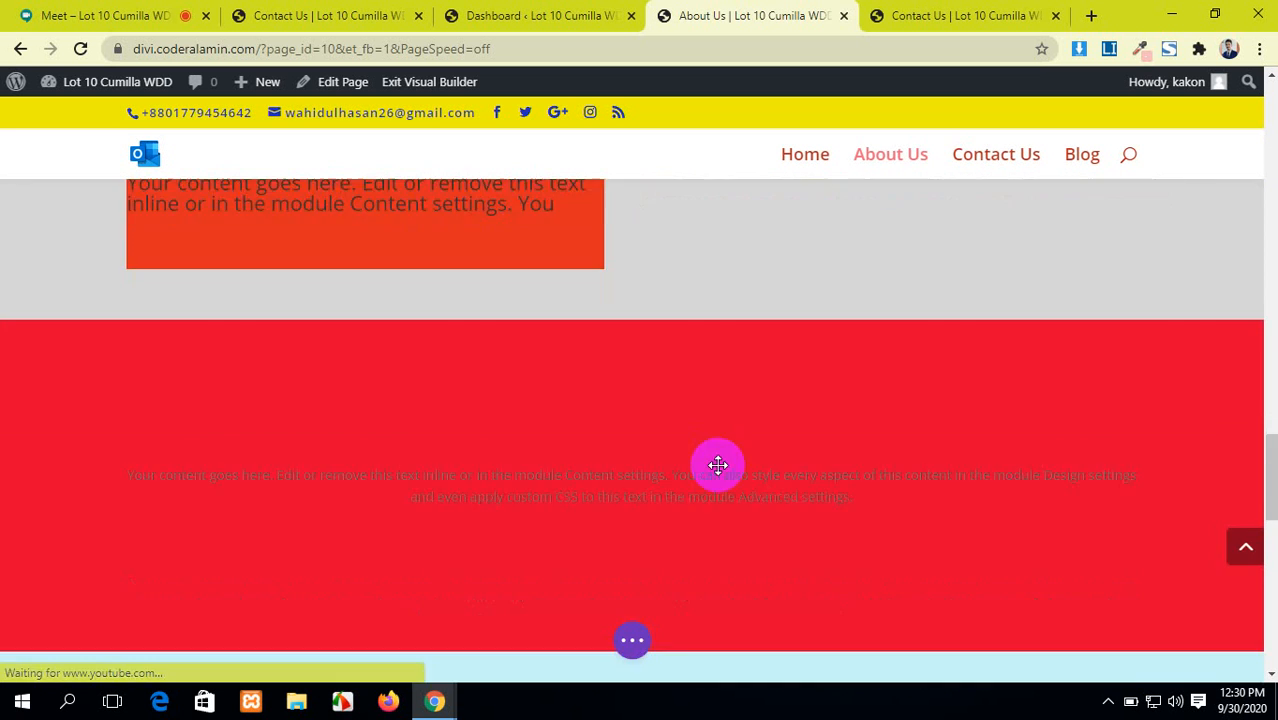
{"action": "scroll", "coordinate": [717, 464], "scroll_direction": "down", "scroll_amount": 4}
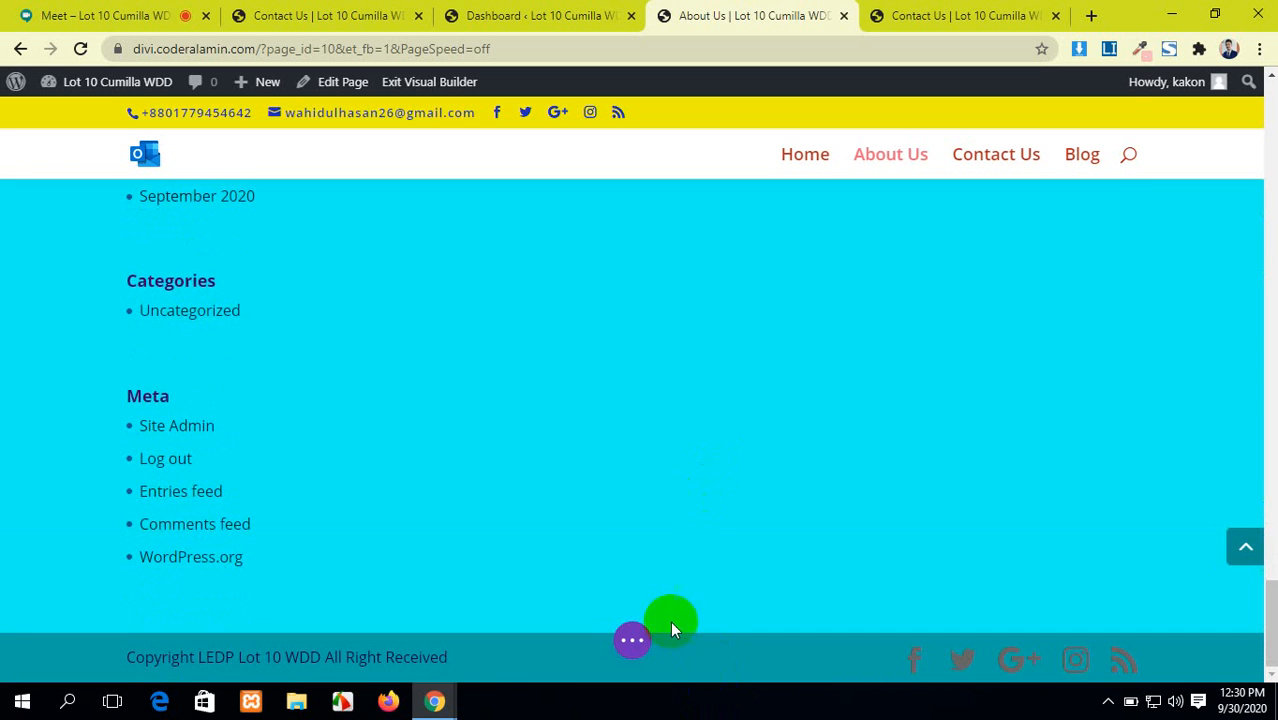
Open the About Us page settings and examine the title, excerpt and featured image options.
{"action": "left_click", "coordinate": [631, 648]}
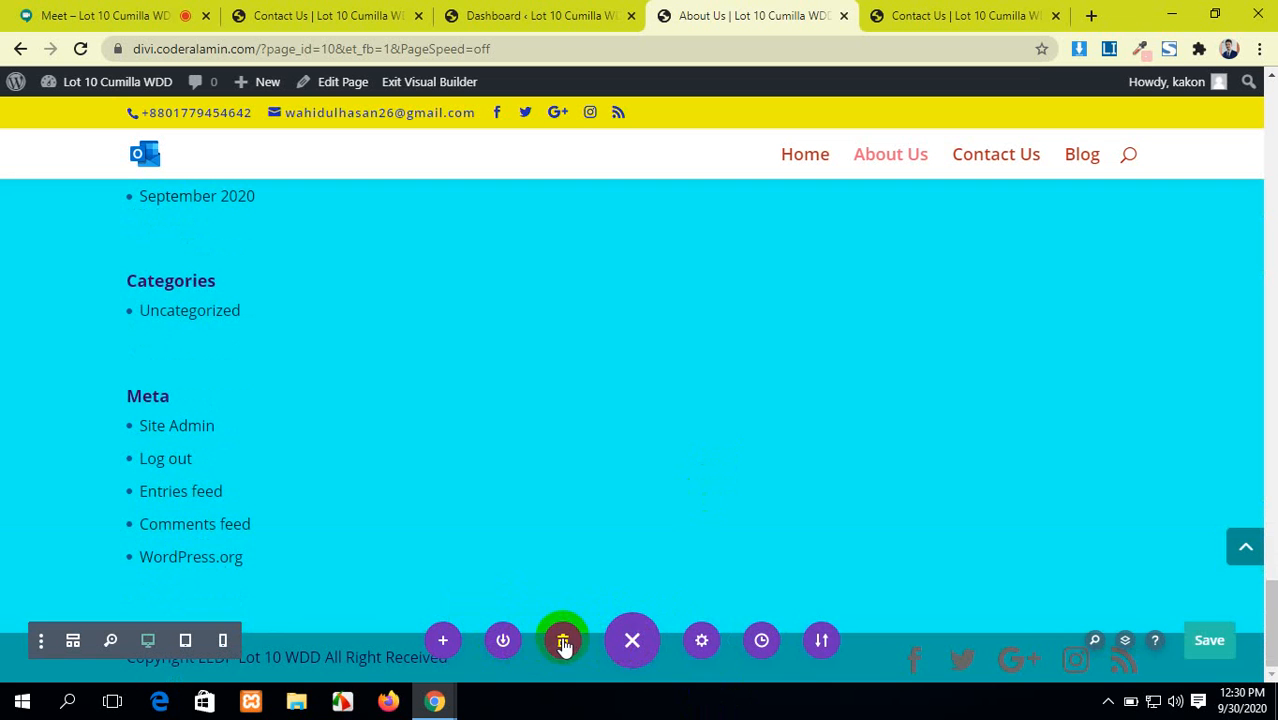
{"action": "left_click", "coordinate": [704, 643]}
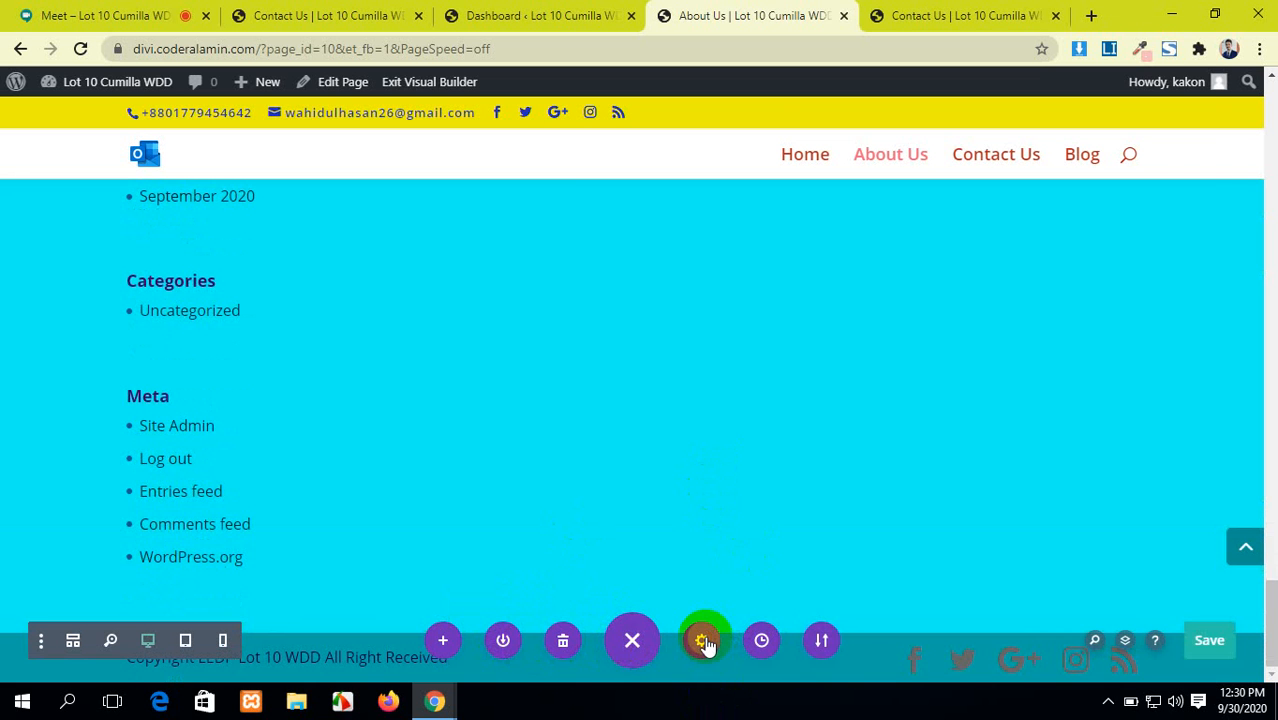
{"action": "scroll", "coordinate": [970, 378], "scroll_direction": "down", "scroll_amount": 2}
{"action": "scroll", "coordinate": [970, 378], "scroll_direction": "up", "scroll_amount": 2}
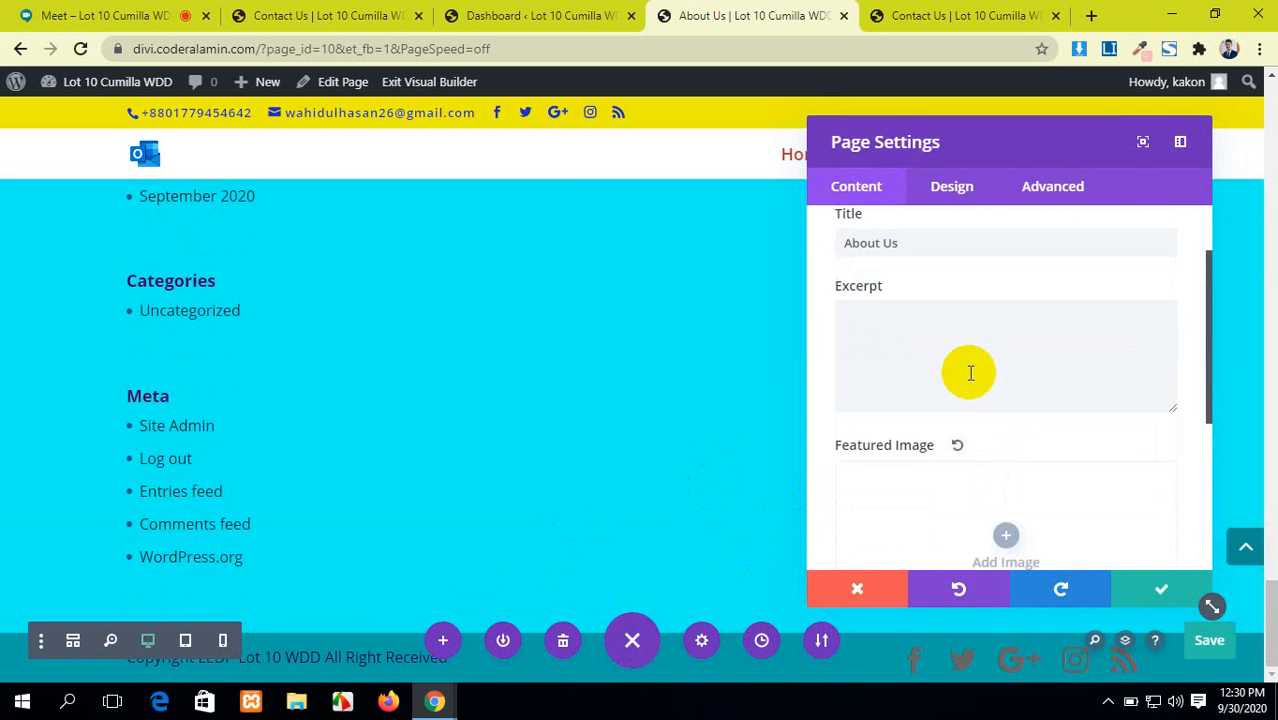
{"action": "scroll", "coordinate": [970, 375], "scroll_direction": "down", "scroll_amount": 2}
{"action": "scroll", "coordinate": [970, 378], "scroll_direction": "down", "scroll_amount": 3}
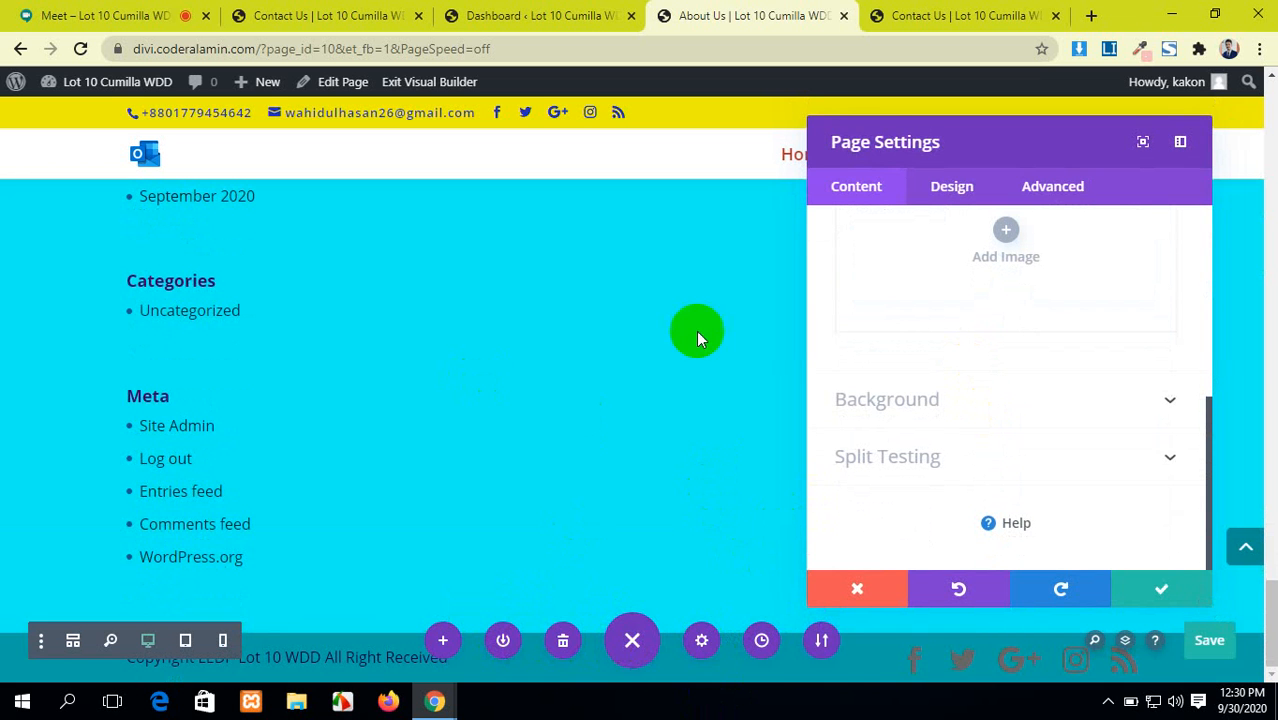
Try enabling split testing for the About Us page with a bounce rate limit of 4.
{"action": "left_click", "coordinate": [948, 460]}
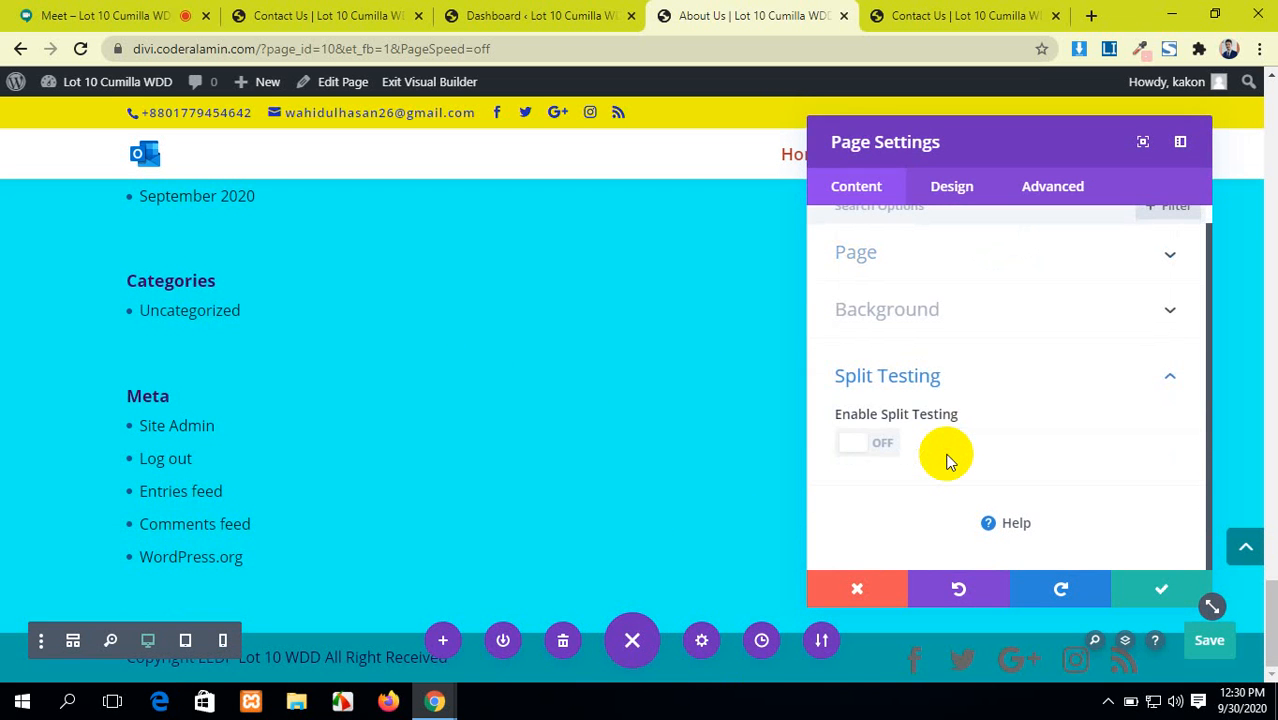
{"action": "left_click", "coordinate": [862, 440]}
{"action": "scroll", "coordinate": [1000, 480], "scroll_direction": "down", "scroll_amount": 2}
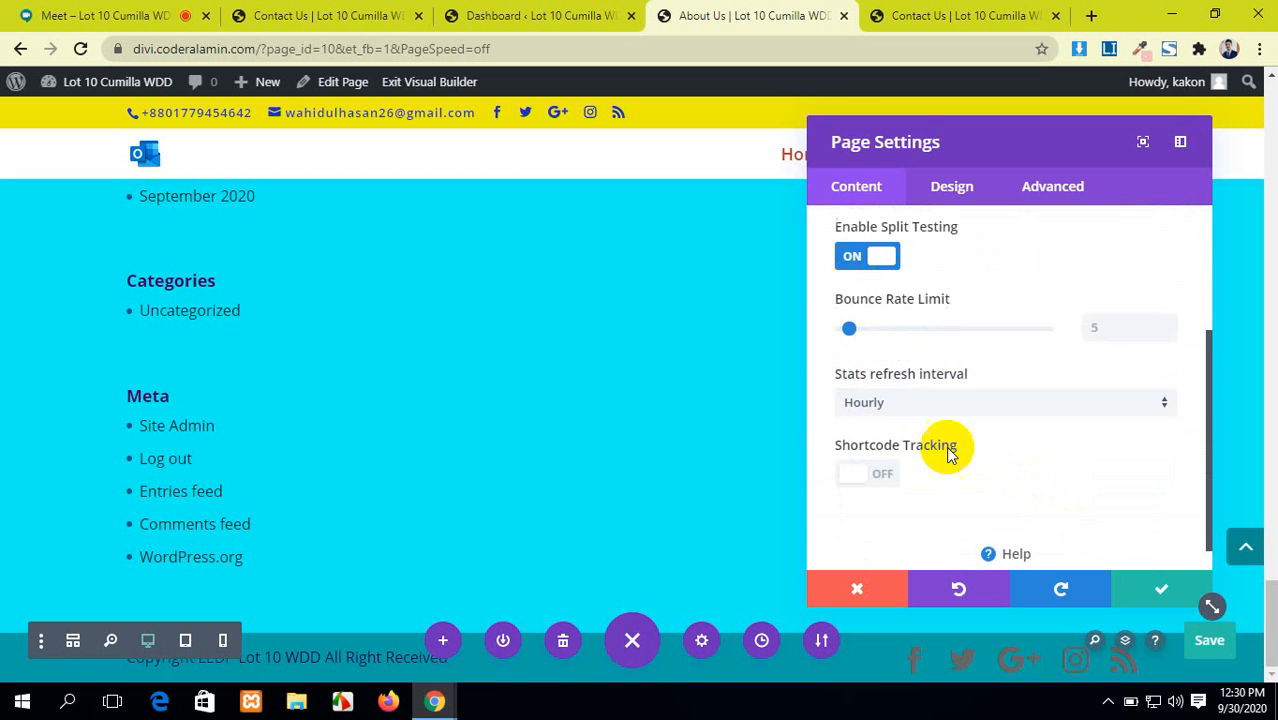
{"action": "left_click", "coordinate": [851, 330]}
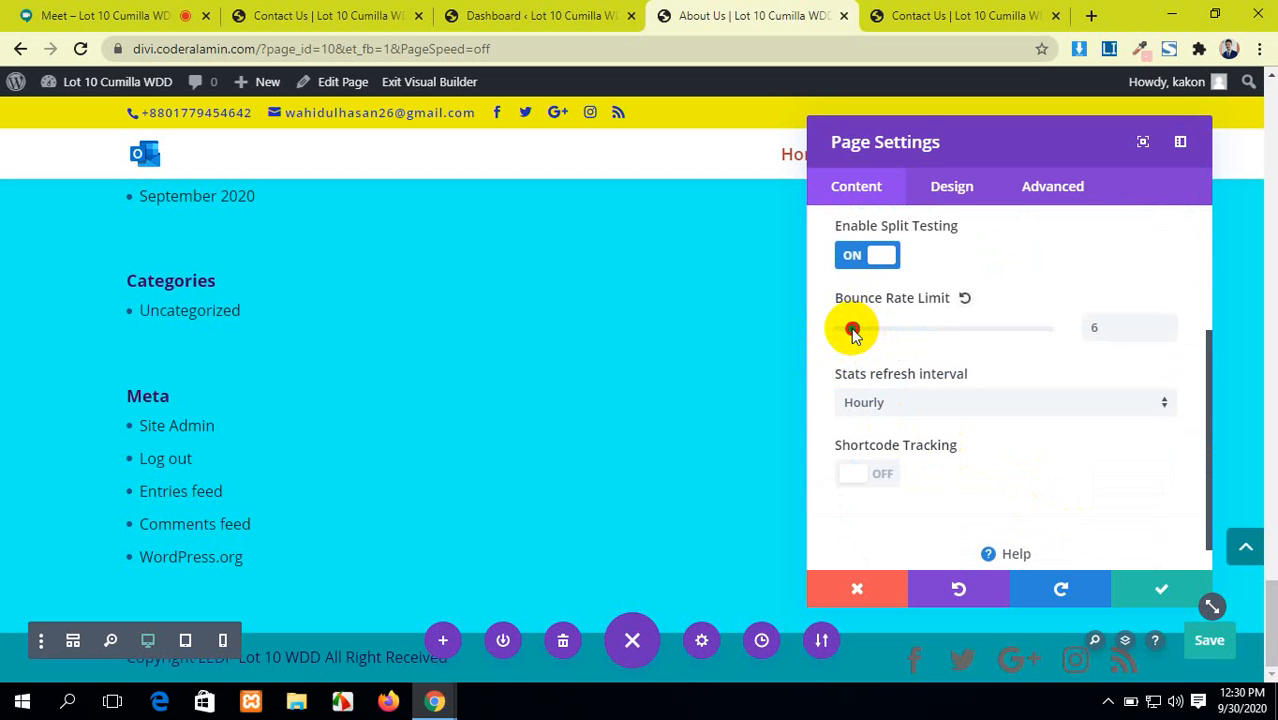
{"action": "left_click_drag", "start_coordinate": [862, 330], "coordinate": [845, 324]}
{"action": "scroll", "coordinate": [1037, 438], "scroll_direction": "down", "scroll_amount": 1}
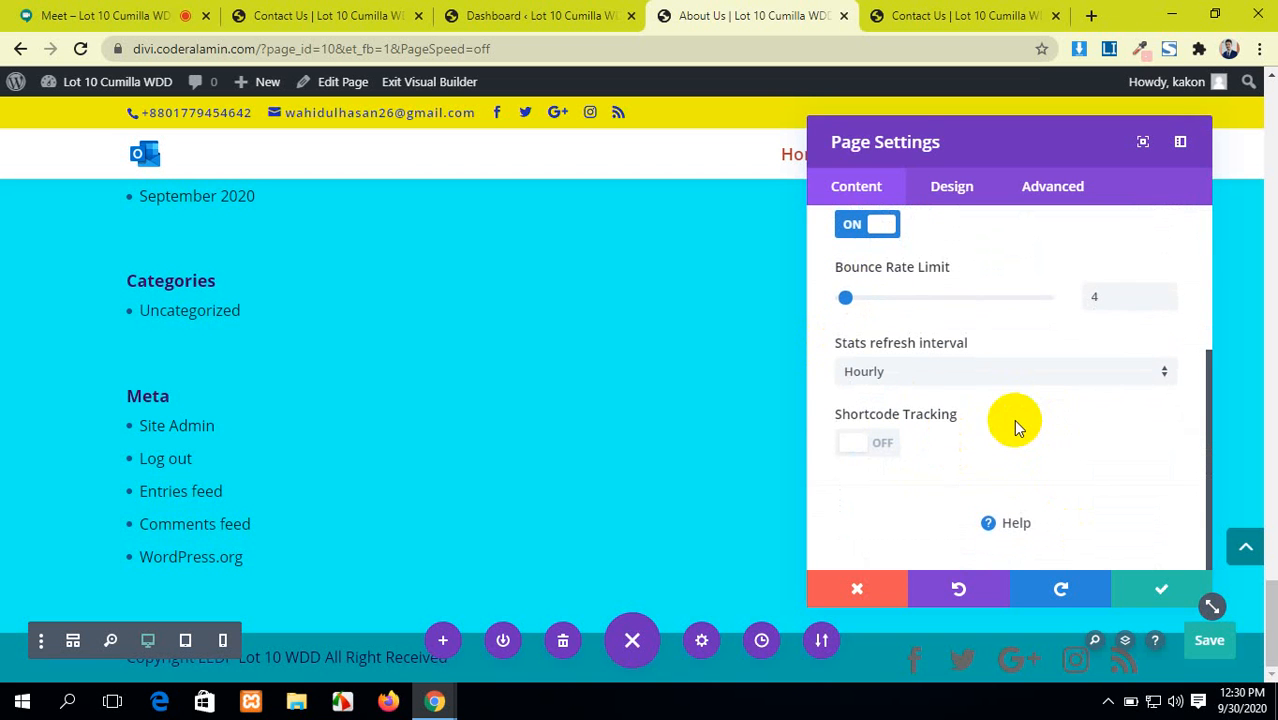
Examine the page content options and the Design and Advanced option groups in the page settings.
{"action": "scroll", "coordinate": [1013, 419], "scroll_direction": "up", "scroll_amount": 3}
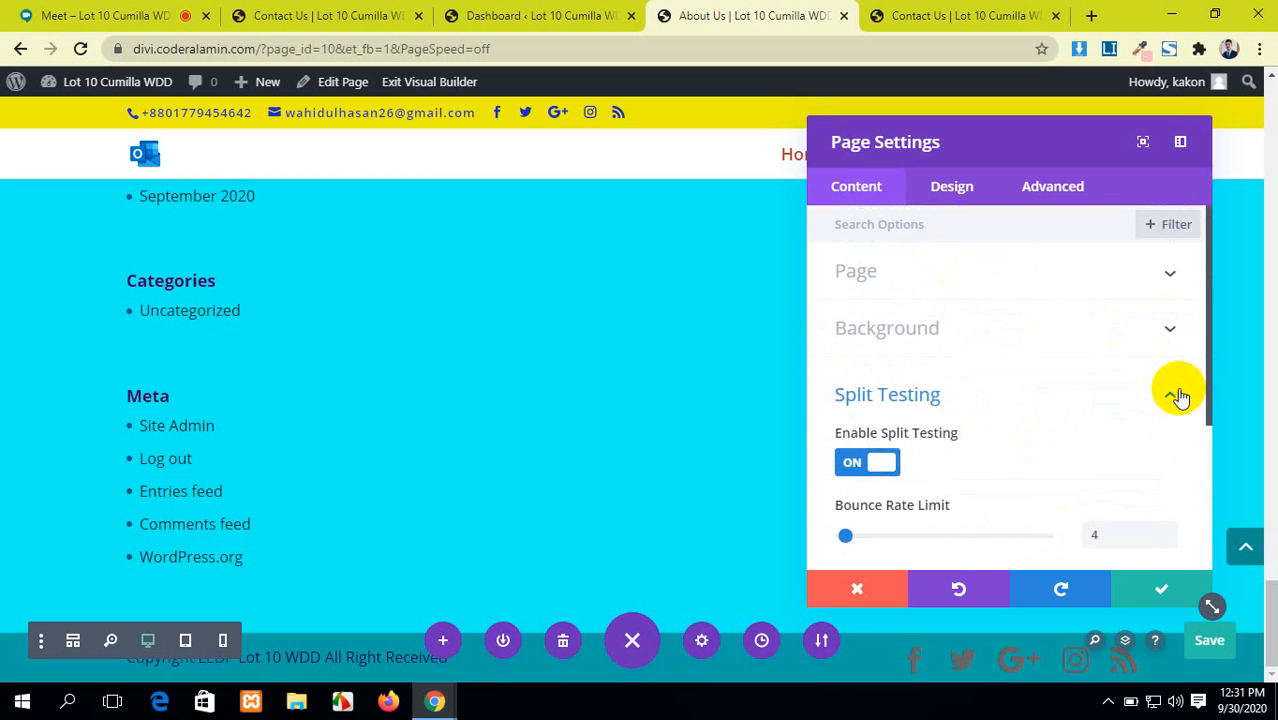
{"action": "left_click", "coordinate": [1170, 393]}
{"action": "left_click", "coordinate": [928, 282]}
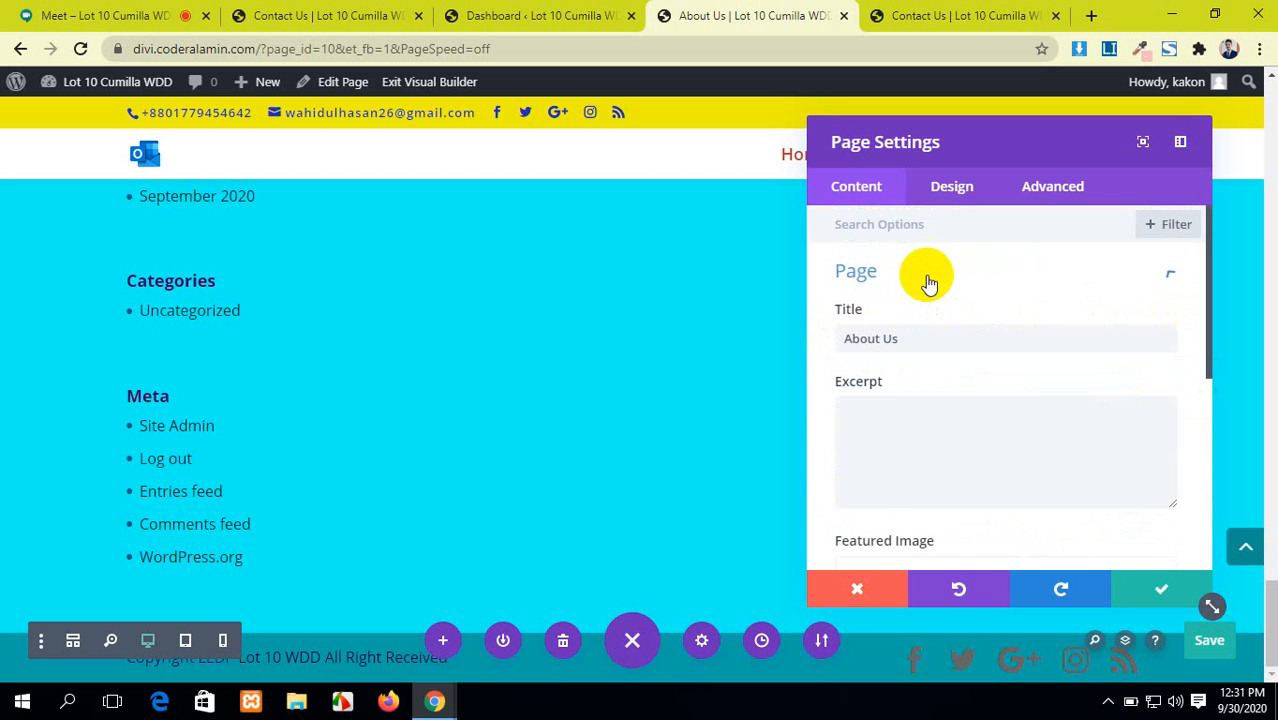
{"action": "left_click", "coordinate": [932, 282]}
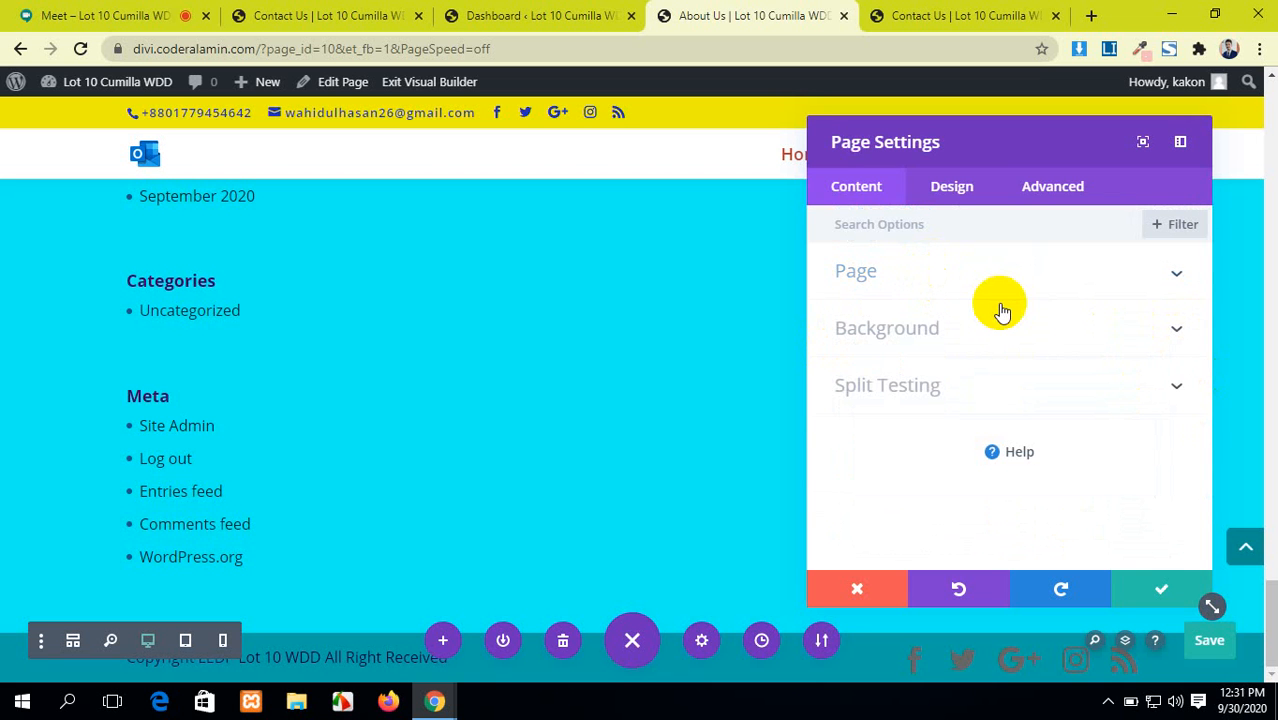
{"action": "left_click", "coordinate": [968, 198]}
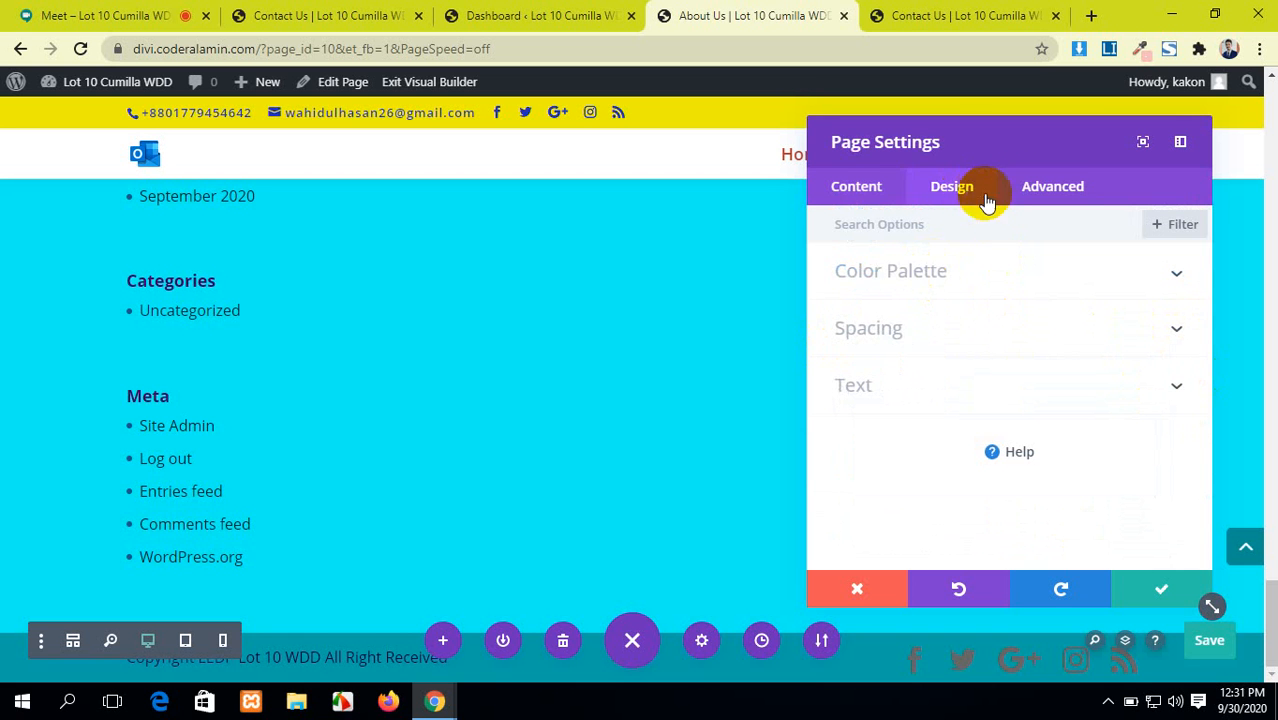
{"action": "left_click", "coordinate": [1028, 194]}
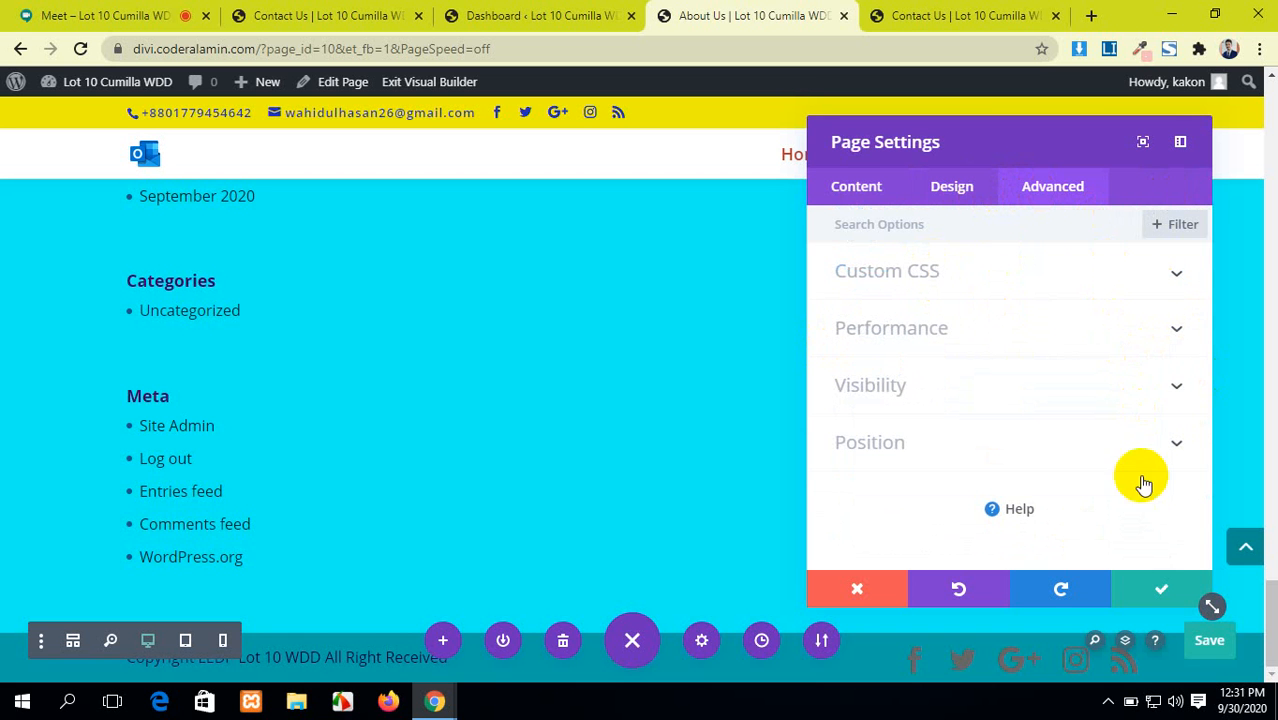
Apply the page settings and cancel the split testing subject selection.
{"action": "left_click", "coordinate": [1158, 585]}
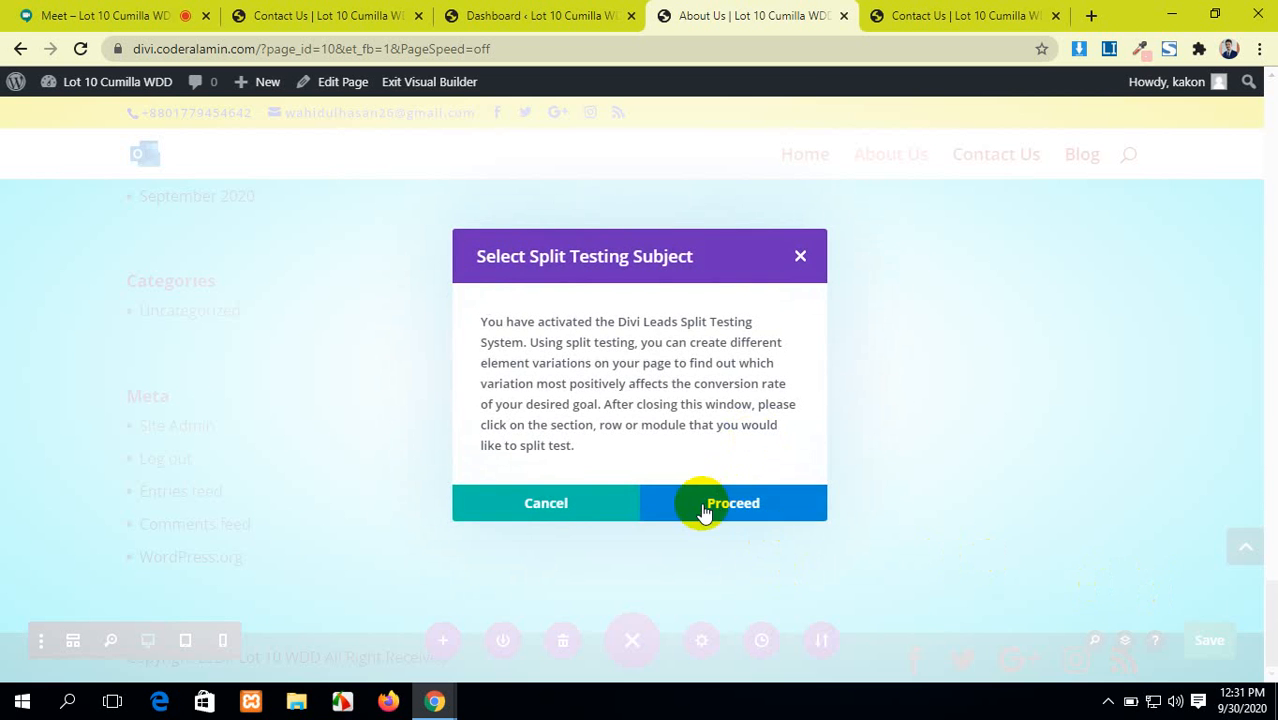
{"action": "left_click", "coordinate": [586, 505]}
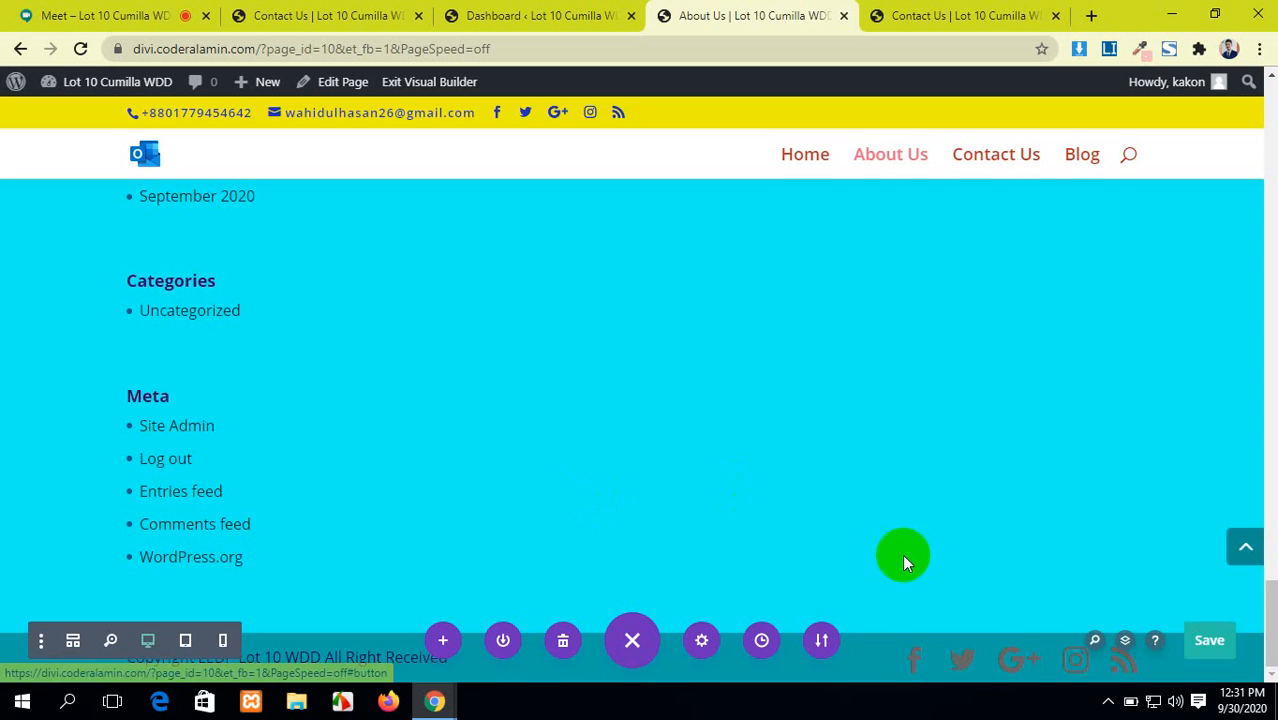
Review the page's history states and global history states in the editing history, and close it.
{"action": "left_click", "coordinate": [763, 641]}
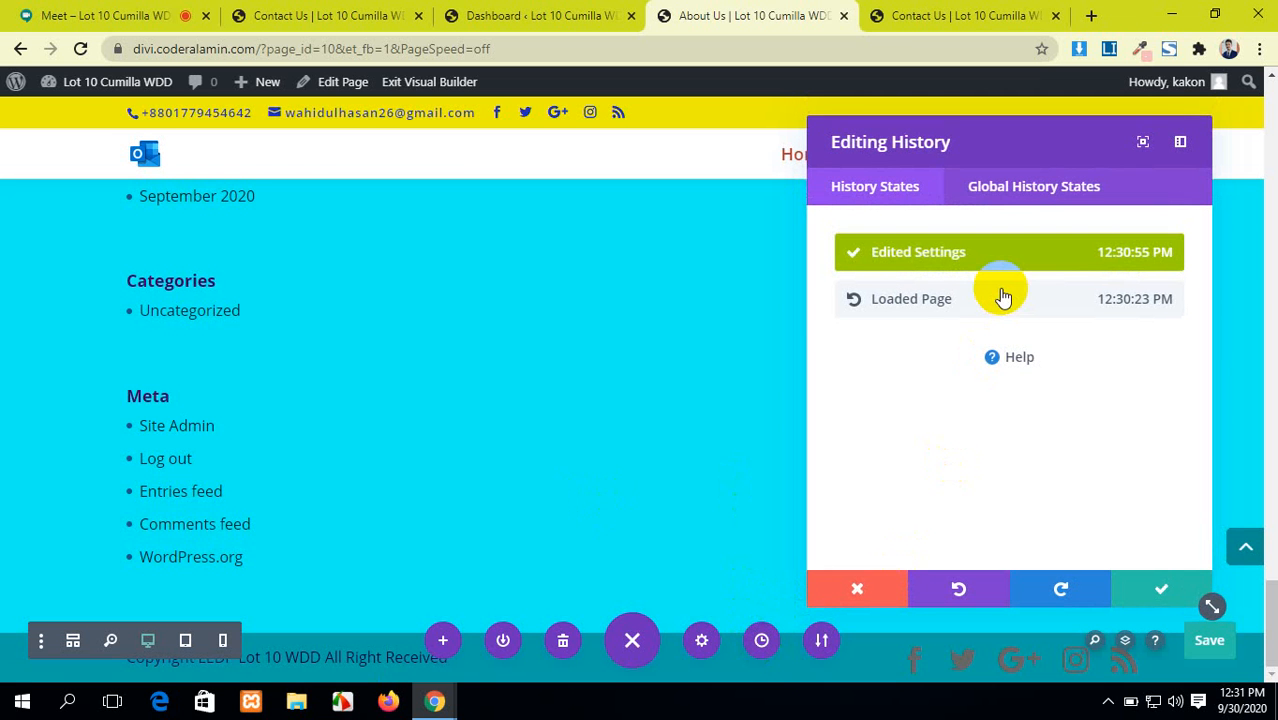
{"action": "left_click_drag", "start_coordinate": [998, 296], "coordinate": [1005, 305]}
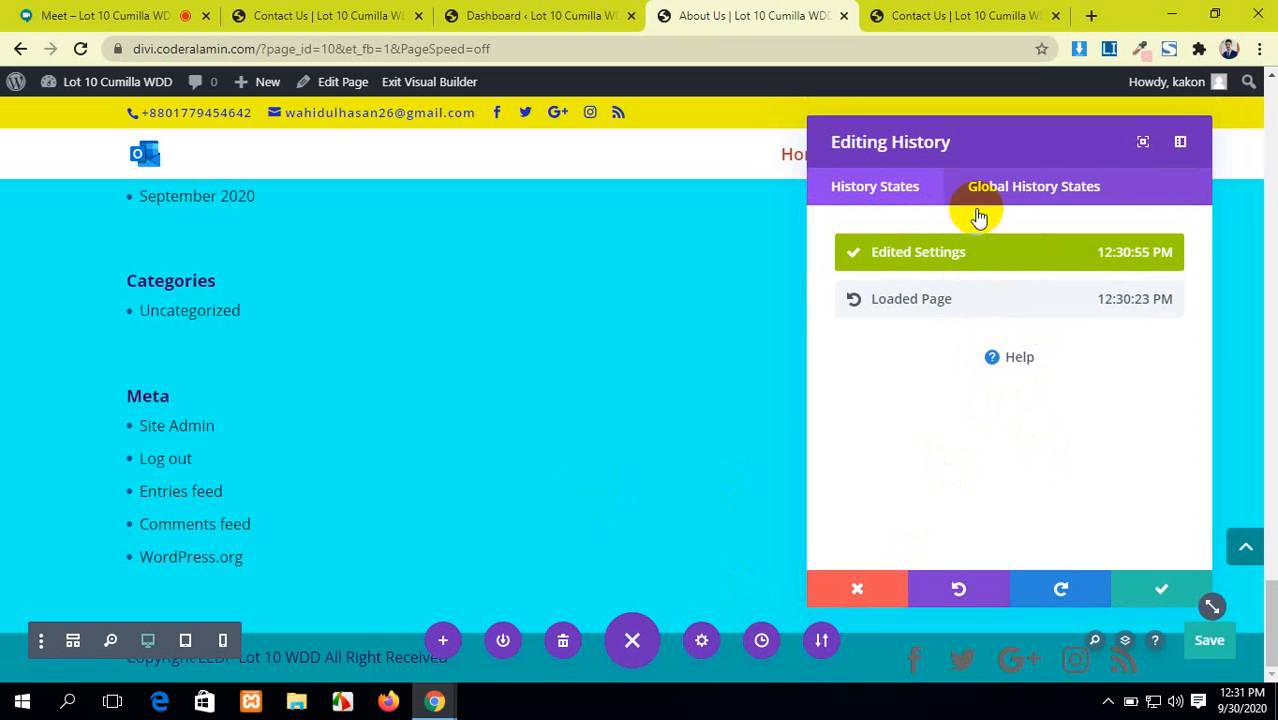
{"action": "left_click", "coordinate": [1034, 196]}
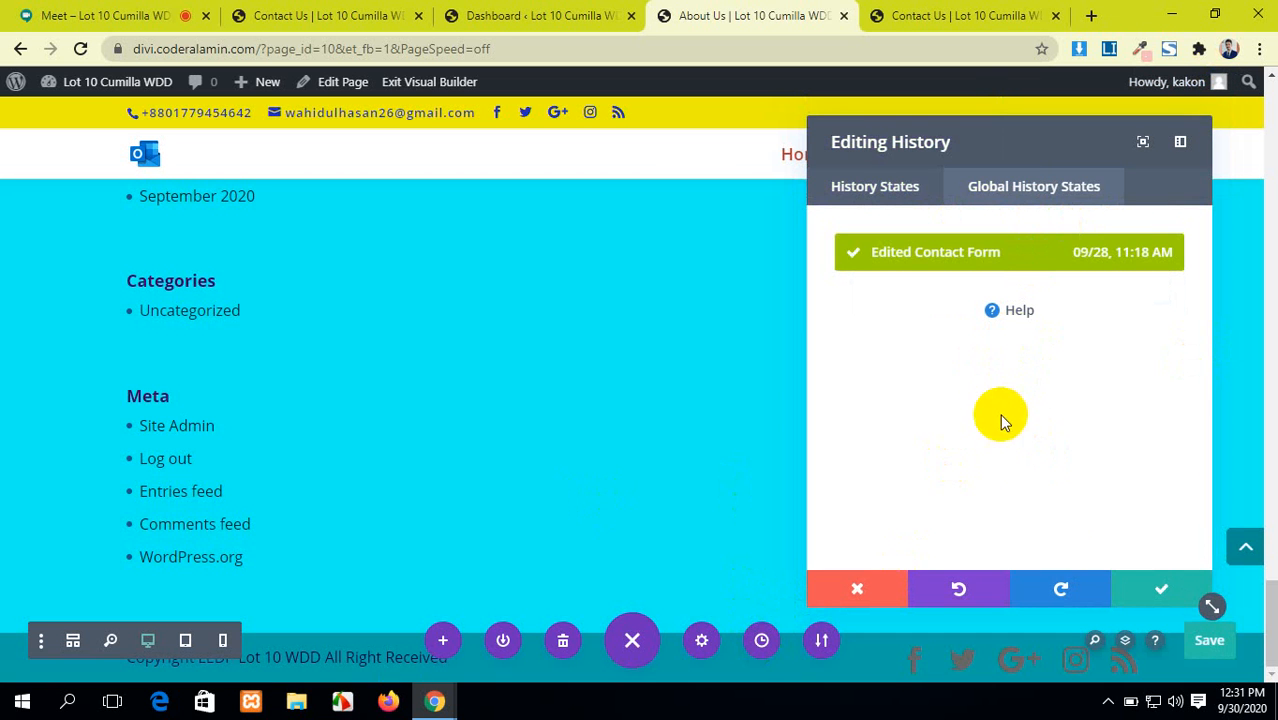
{"action": "left_click", "coordinate": [1155, 588]}
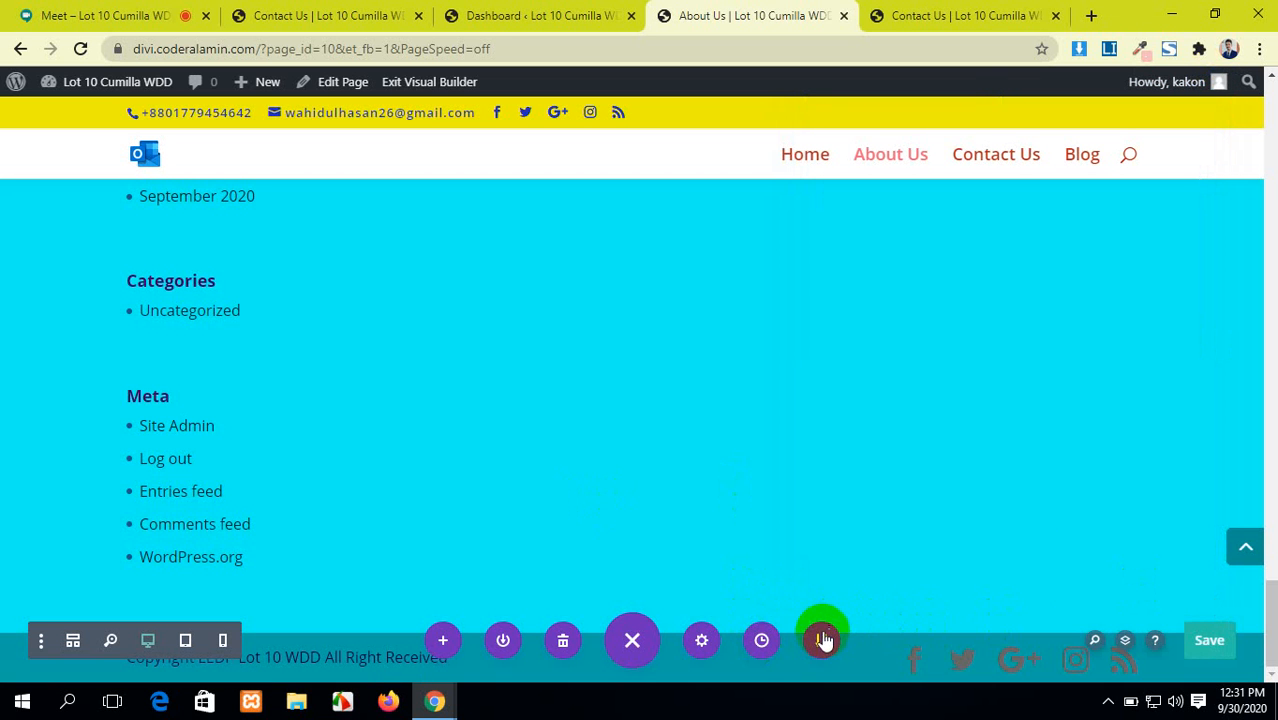
Open the layout import options in Portability and browse to the Desktop for an import file.
{"action": "left_click", "coordinate": [822, 640]}
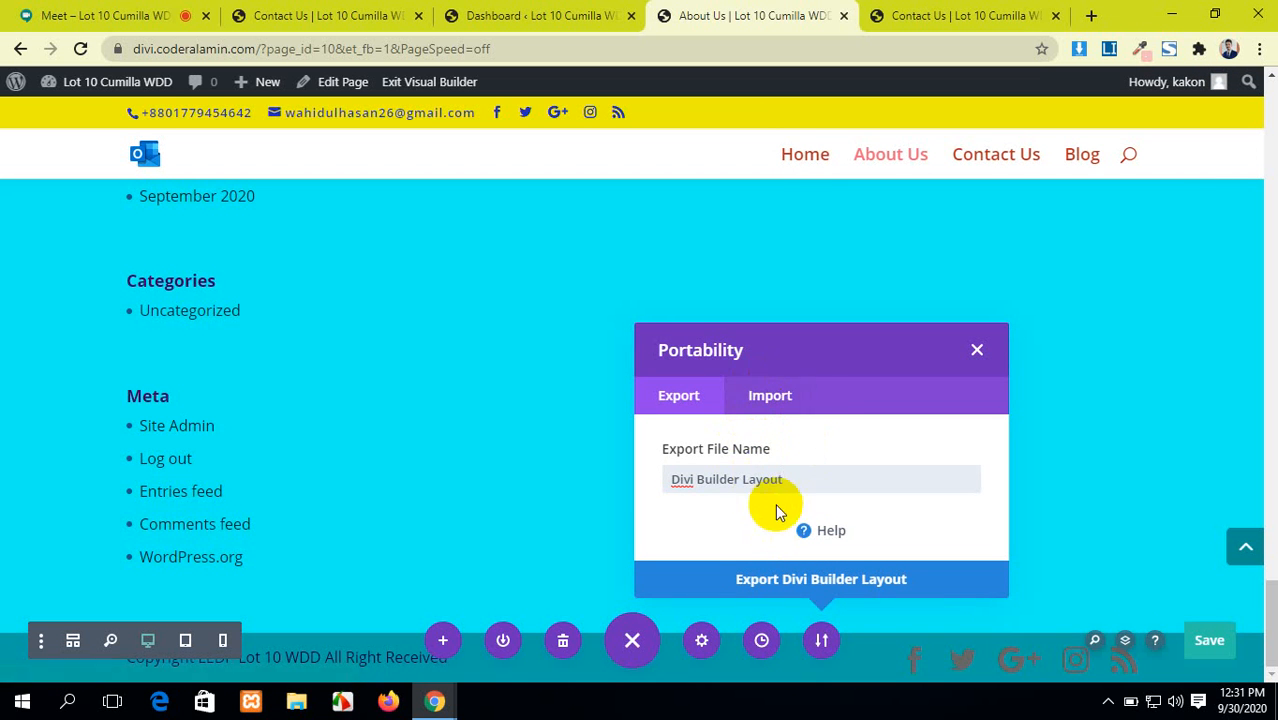
{"action": "left_click", "coordinate": [758, 405]}
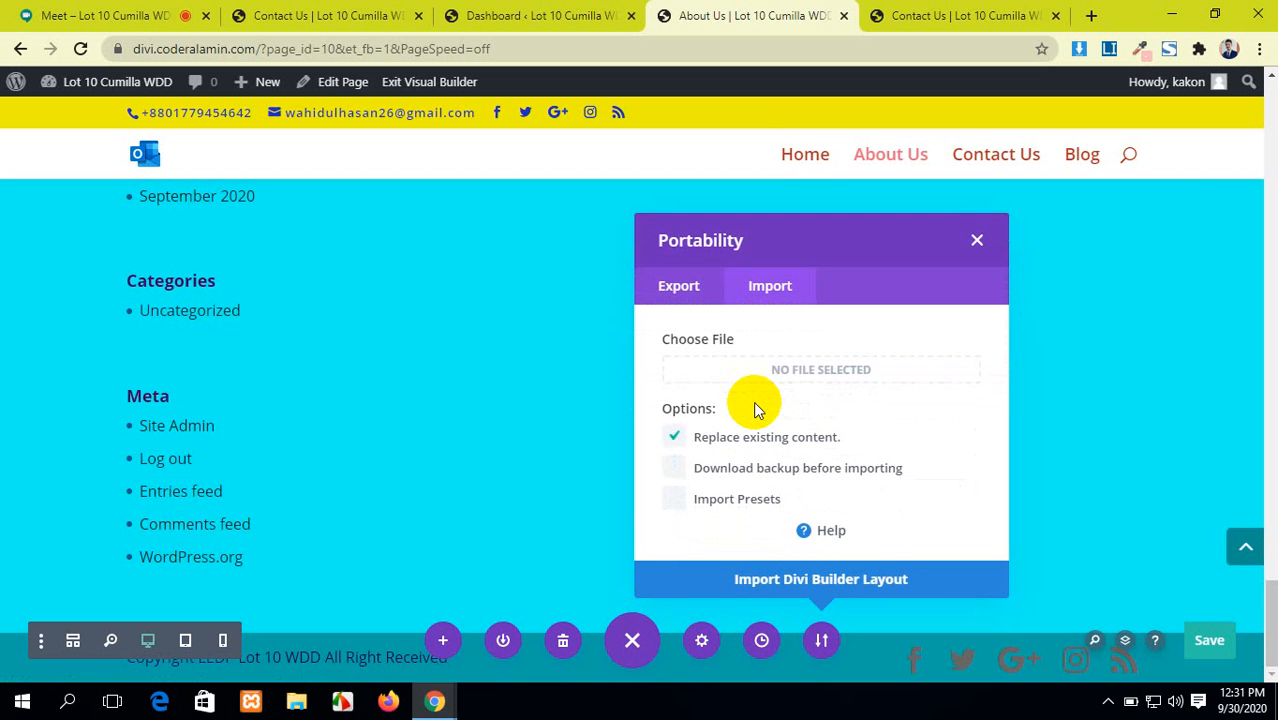
{"action": "left_click", "coordinate": [815, 378]}
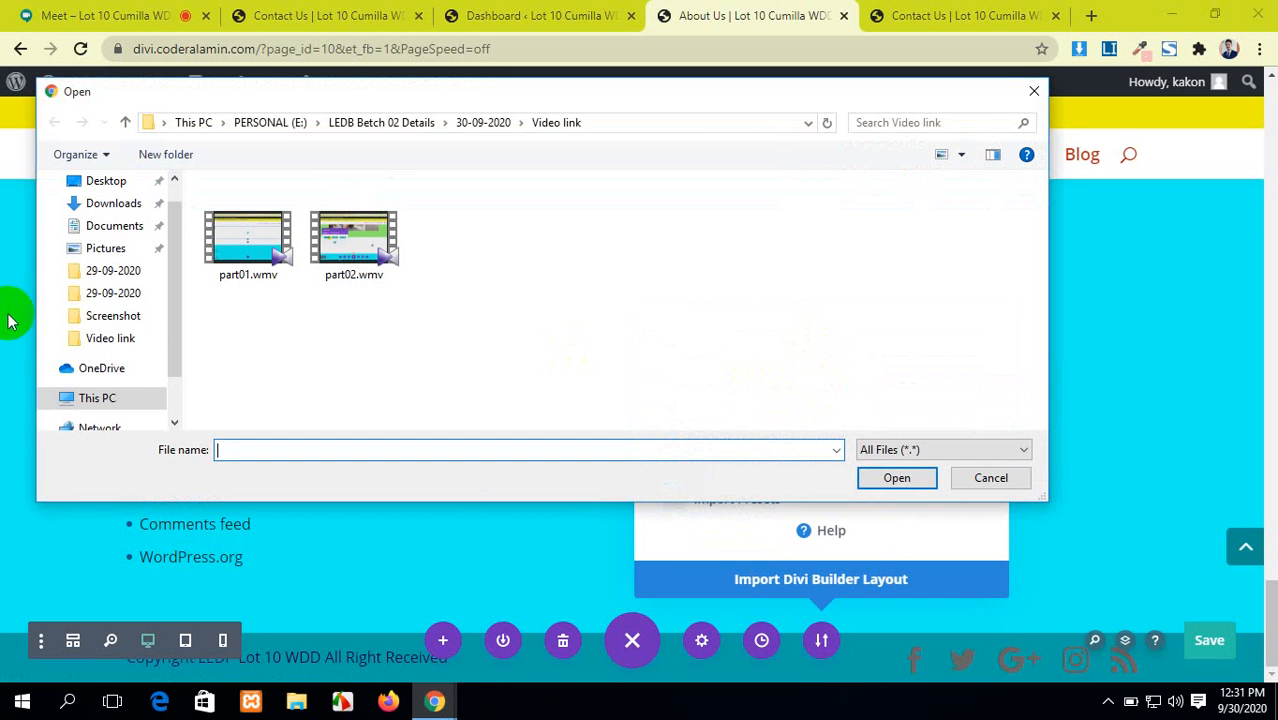
{"action": "scroll", "coordinate": [120, 290], "scroll_direction": "down", "scroll_amount": 1}
{"action": "scroll", "coordinate": [148, 280], "scroll_direction": "up", "scroll_amount": 2}
{"action": "scroll", "coordinate": [148, 280], "scroll_direction": "down", "scroll_amount": 2}
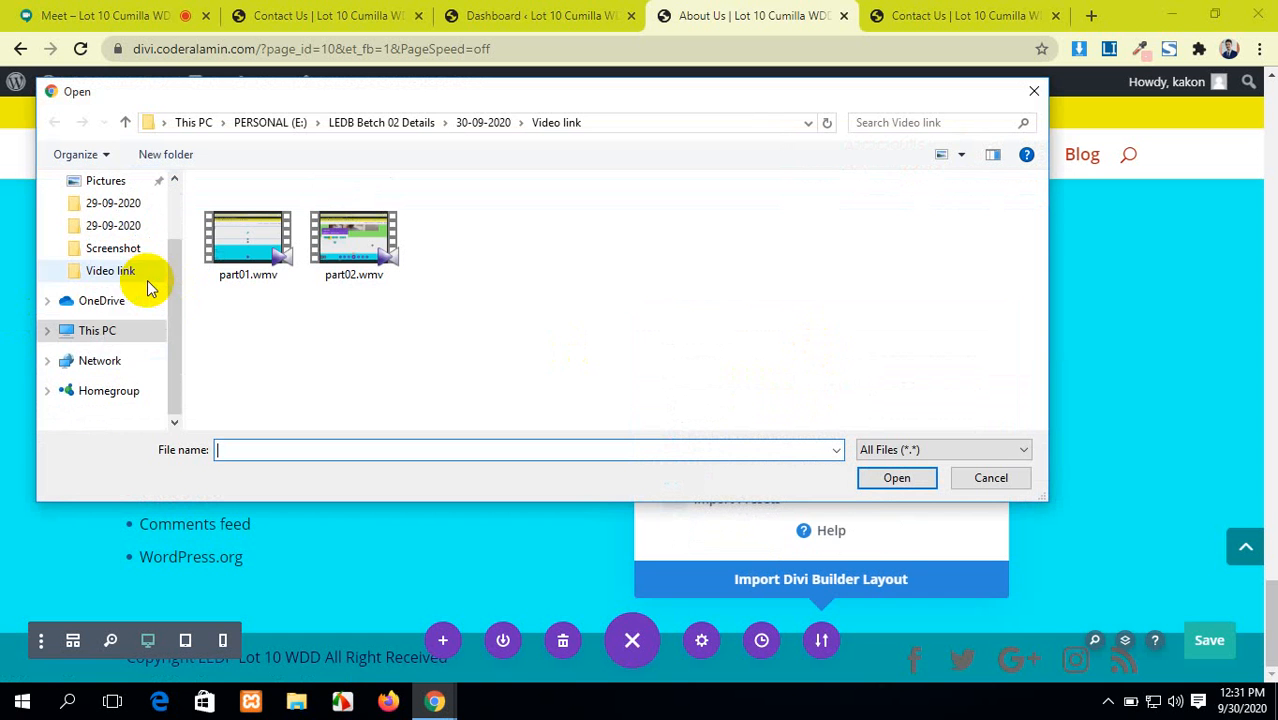
{"action": "left_click", "coordinate": [105, 332]}
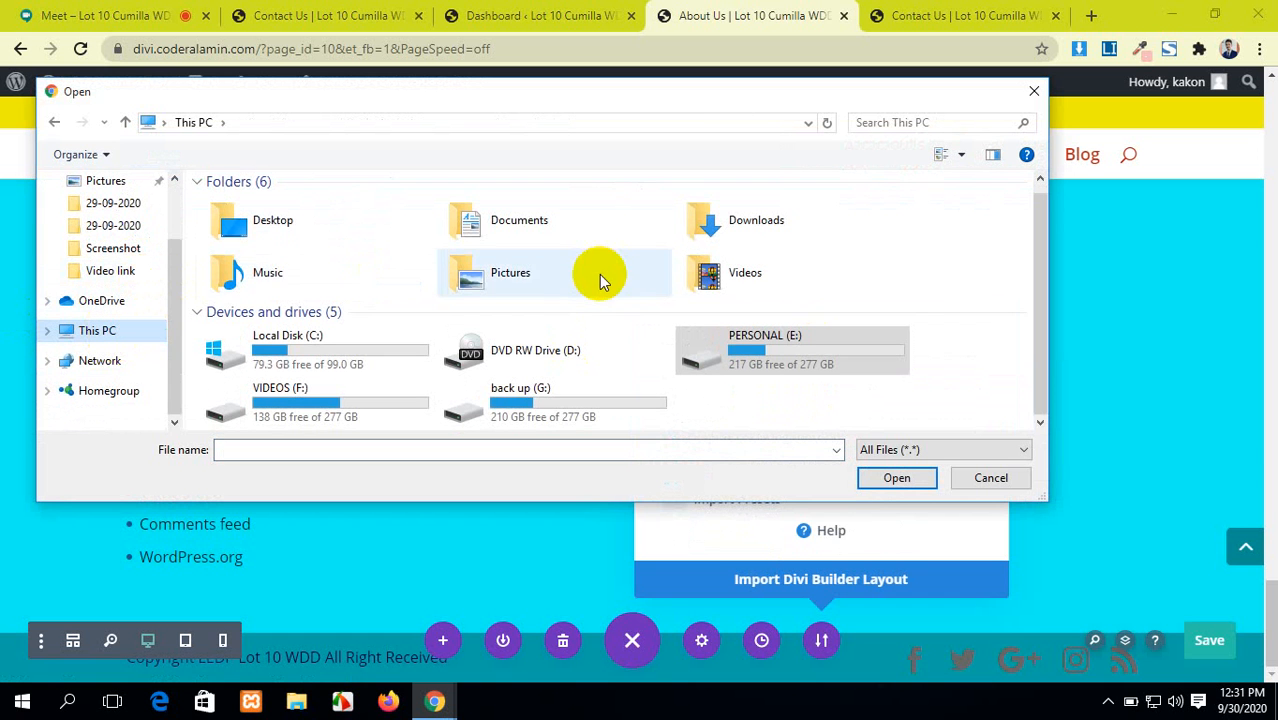
{"action": "scroll", "coordinate": [171, 251], "scroll_direction": "up", "scroll_amount": 2}
{"action": "left_click", "coordinate": [106, 212]}
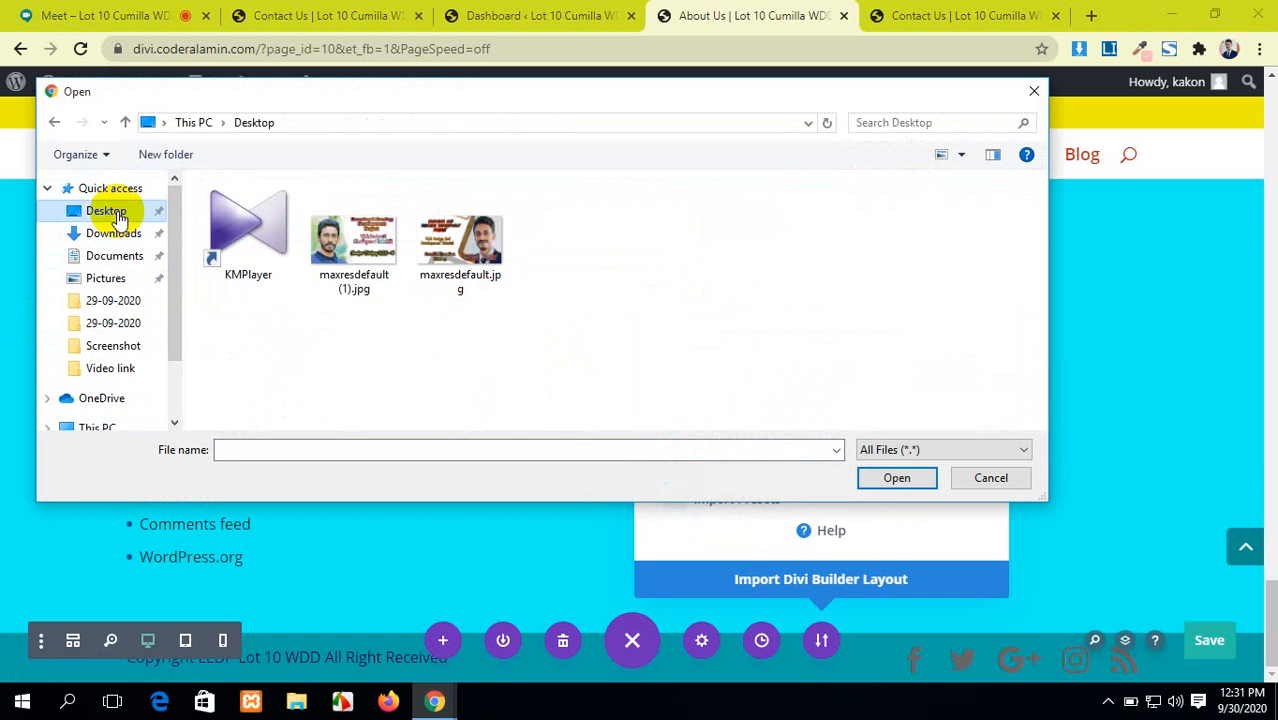
{"action": "left_click", "coordinate": [897, 478]}
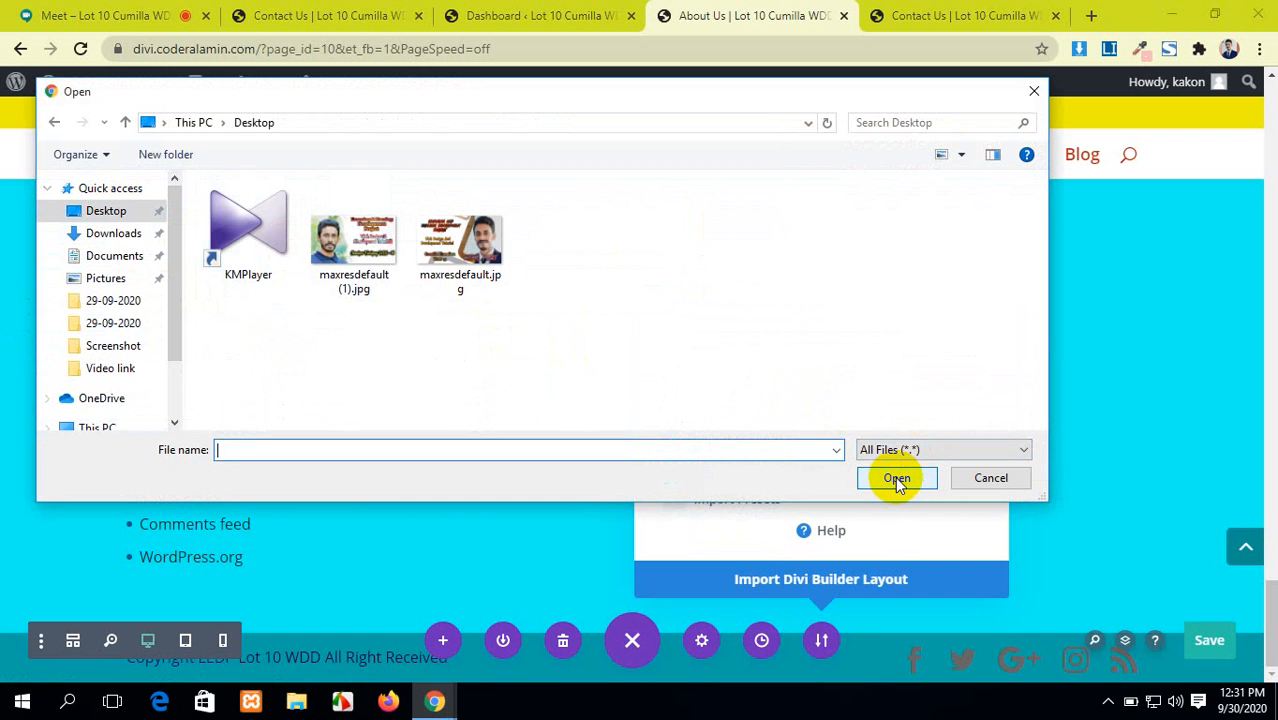
Create a folder named About Us on the Desktop, look inside it and cancel the file selection.
{"action": "right_click", "coordinate": [383, 334]}
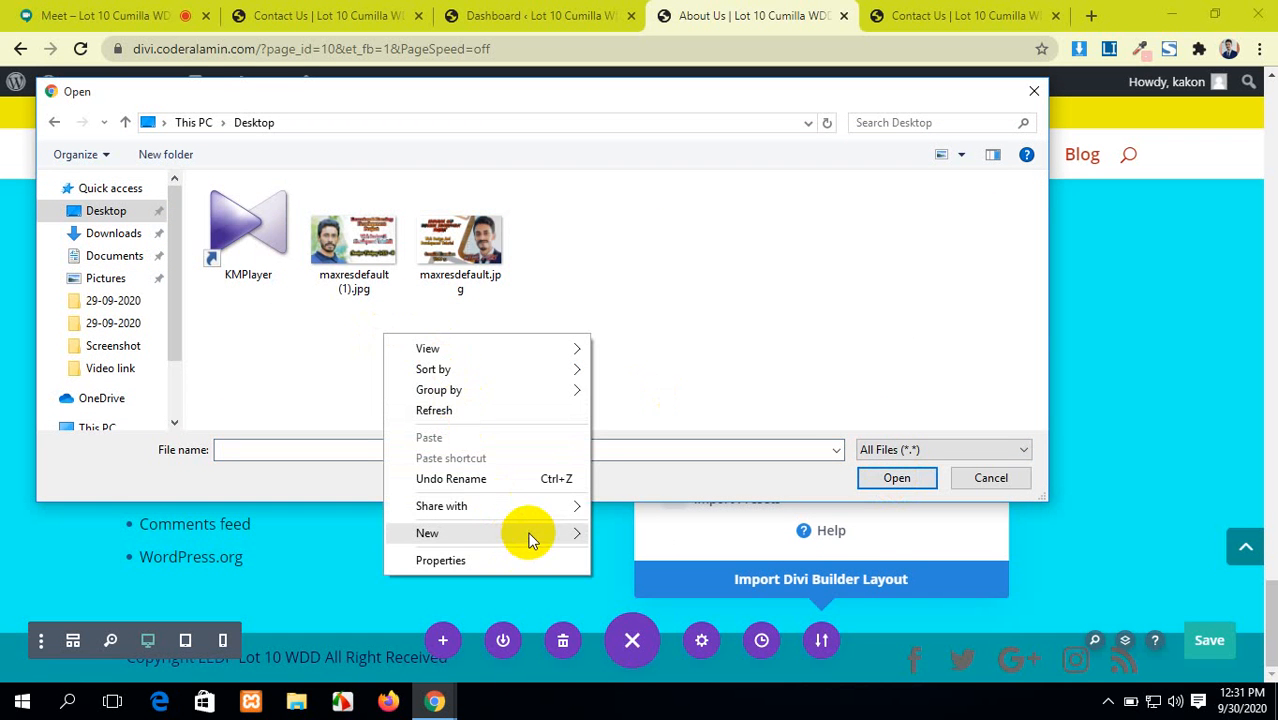
{"action": "mouse_move", "coordinate": [520, 535]}
{"action": "left_click", "coordinate": [630, 277]}
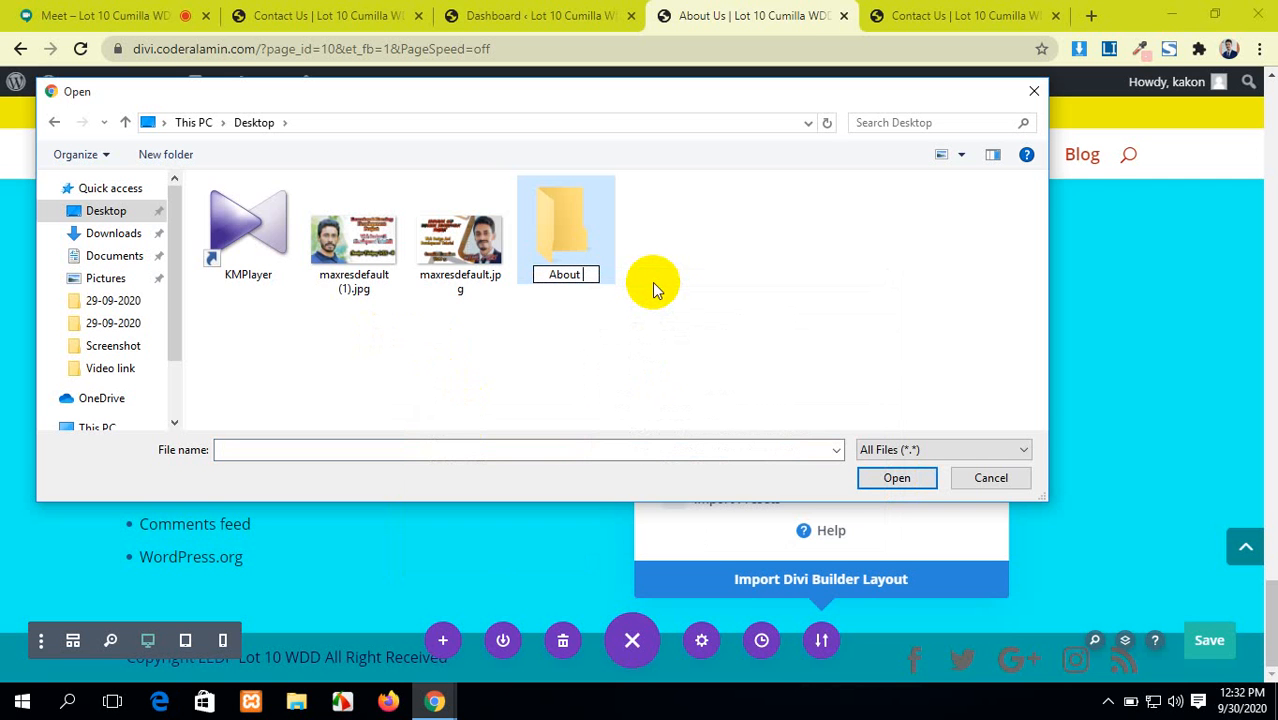
{"action": "key", "text": "Return"}
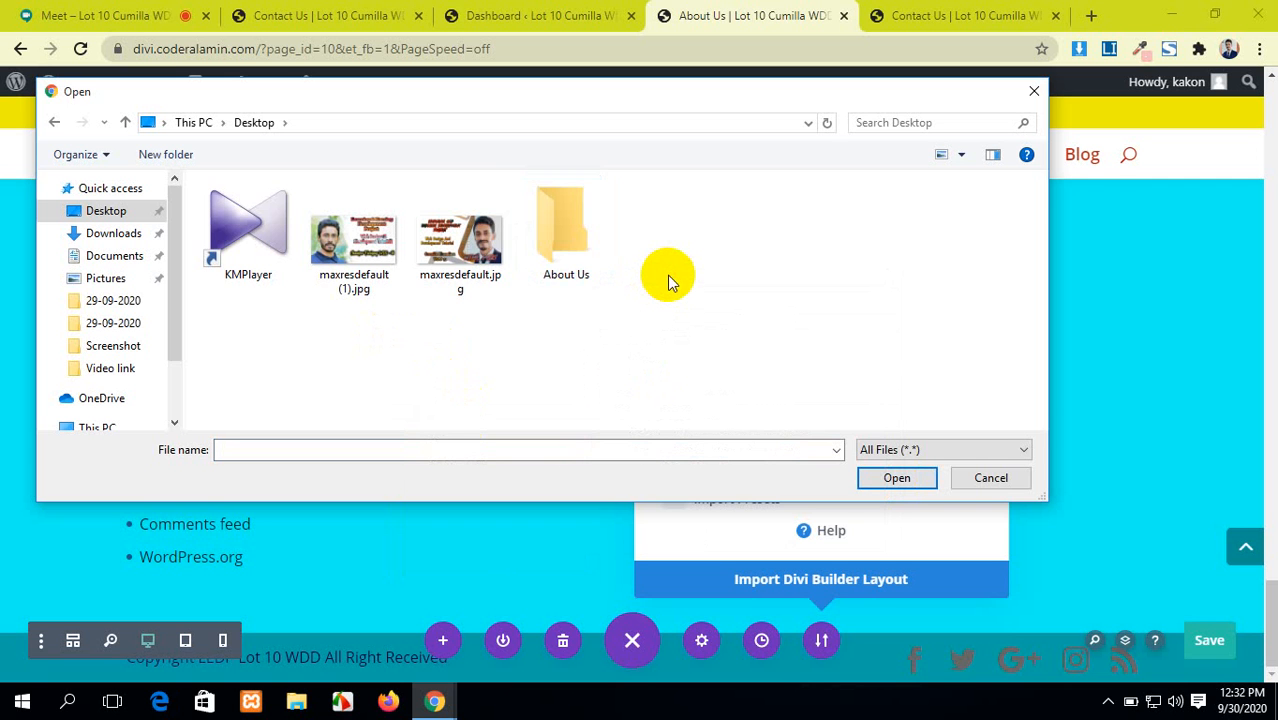
{"action": "left_click", "coordinate": [885, 481]}
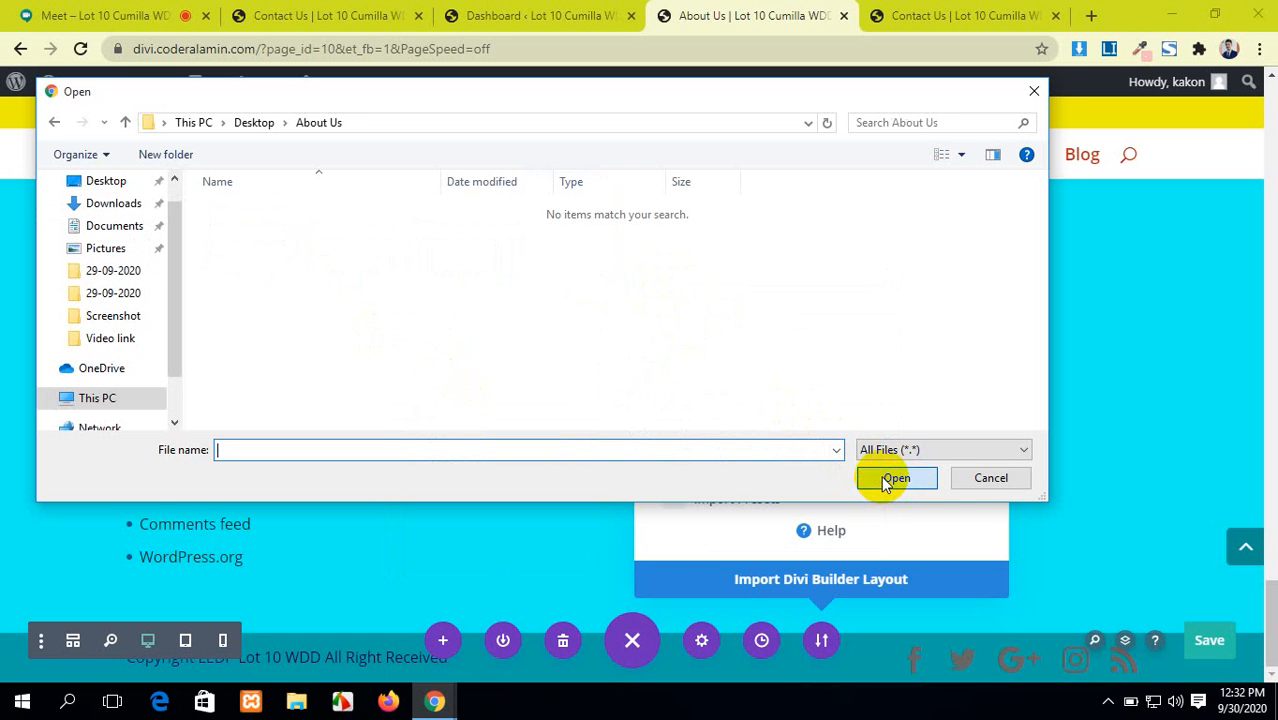
{"action": "left_click", "coordinate": [990, 479]}
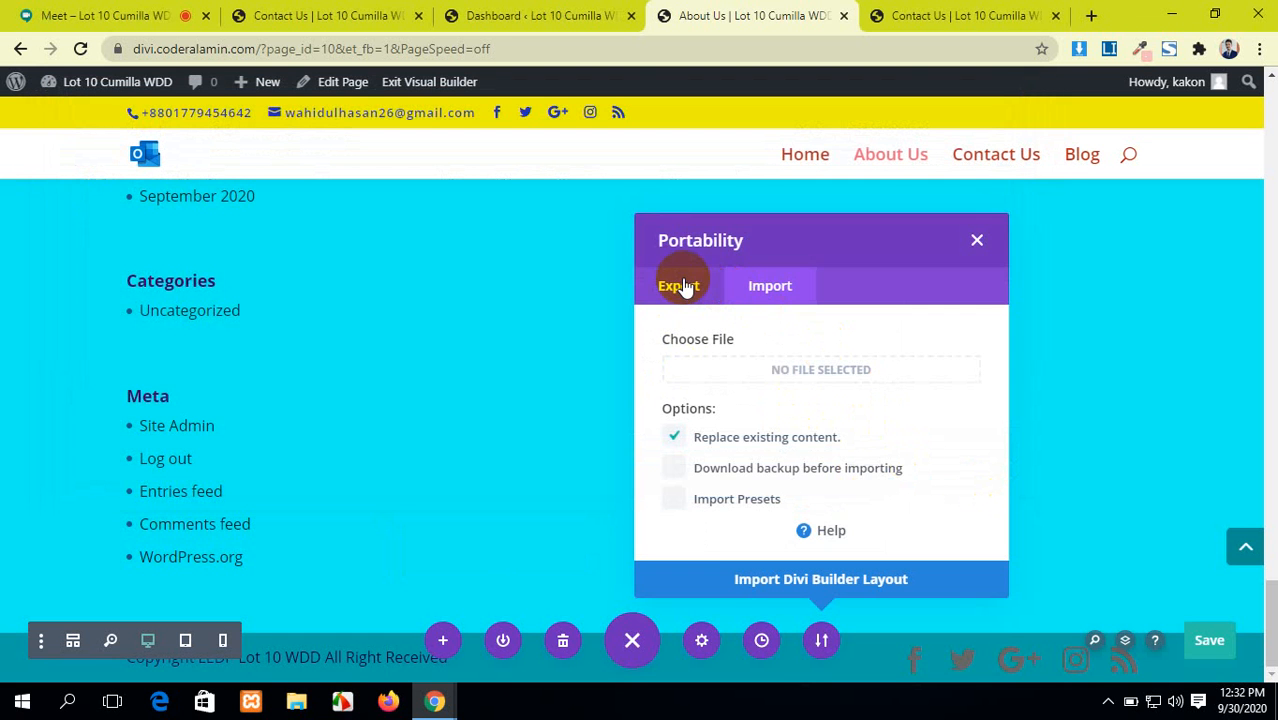
Try an import with backup download enabled and content replacement disabled, browsing the About Us folder on the Desktop for a file.
{"action": "left_click", "coordinate": [676, 468]}
{"action": "left_click", "coordinate": [676, 437]}
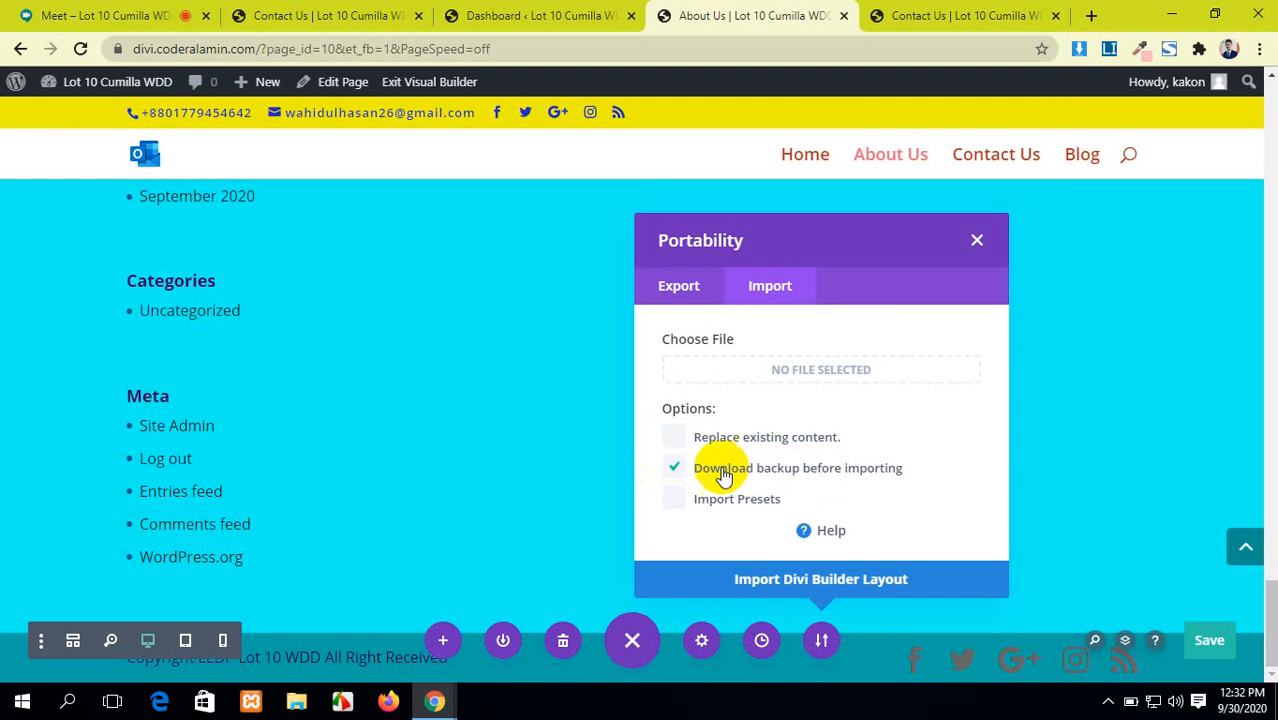
{"action": "left_click", "coordinate": [826, 378]}
{"action": "scroll", "coordinate": [120, 262], "scroll_direction": "up", "scroll_amount": 1}
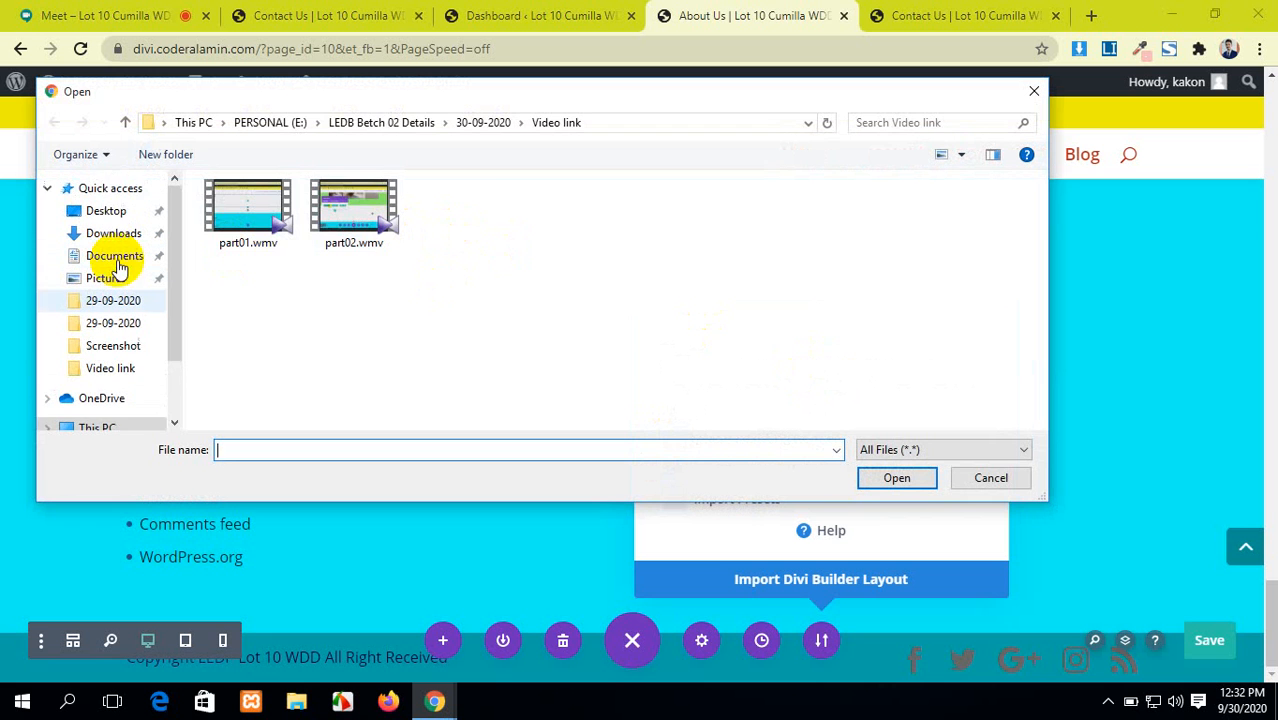
{"action": "left_click", "coordinate": [120, 210]}
{"action": "left_click", "coordinate": [285, 238]}
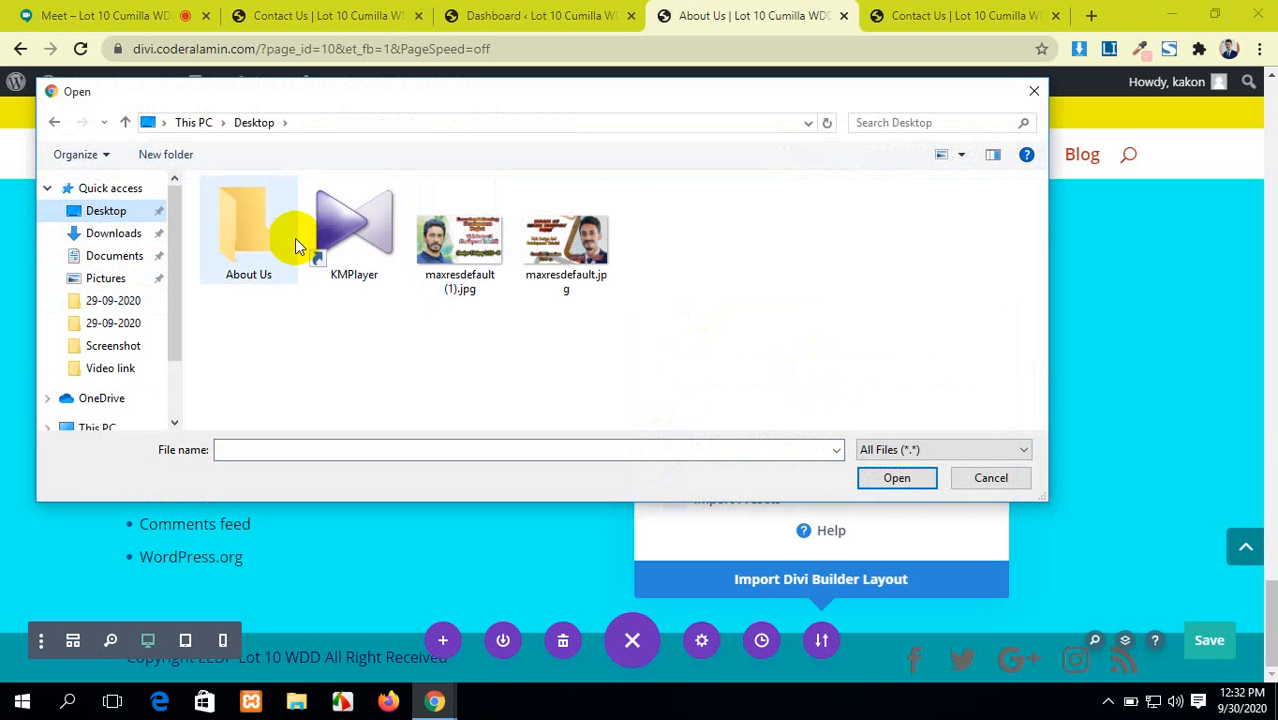
{"action": "left_click", "coordinate": [898, 478]}
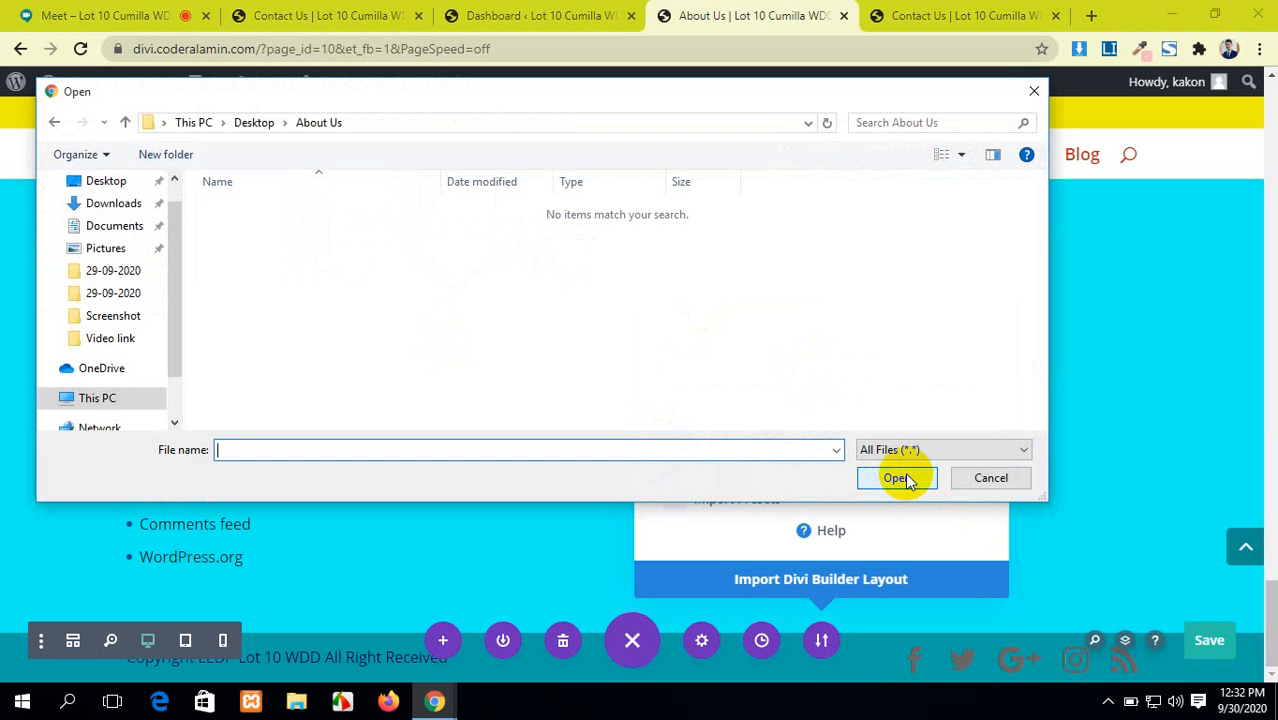
{"action": "left_click", "coordinate": [990, 478]}
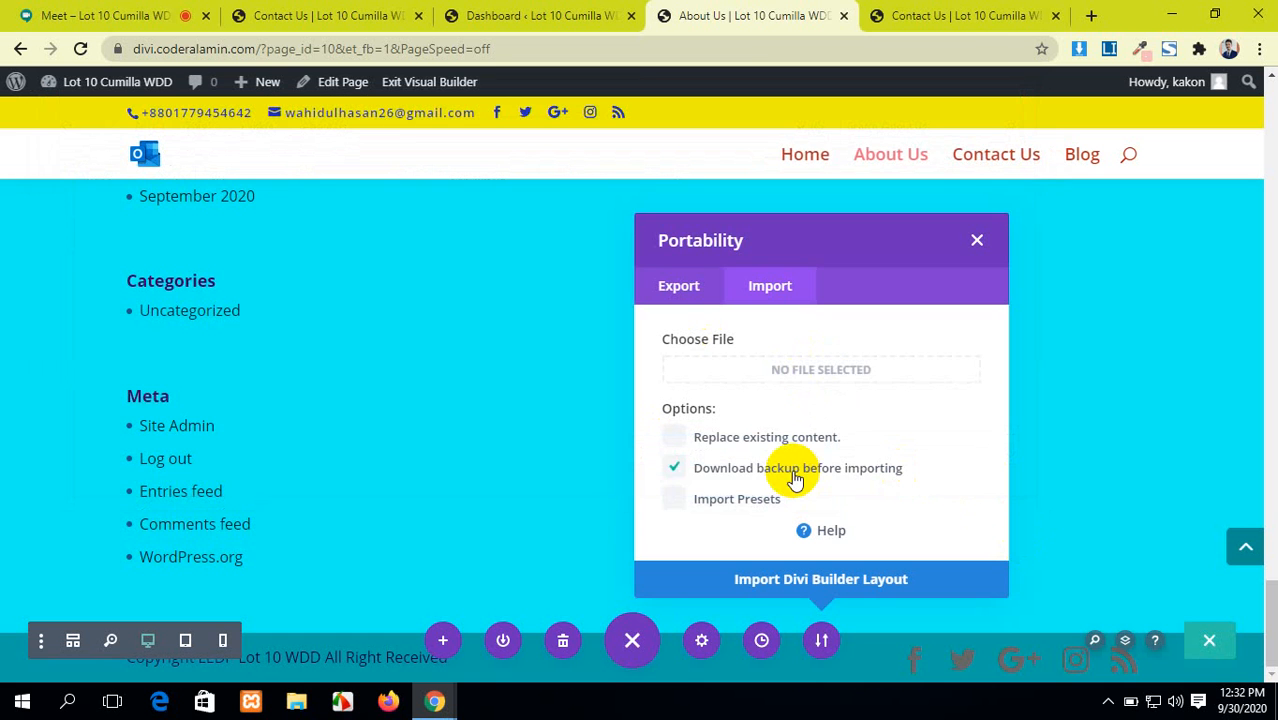
Try an import with only Import Presets enabled, browsing the About Us folder on the Desktop for a file.
{"action": "left_click", "coordinate": [676, 469]}
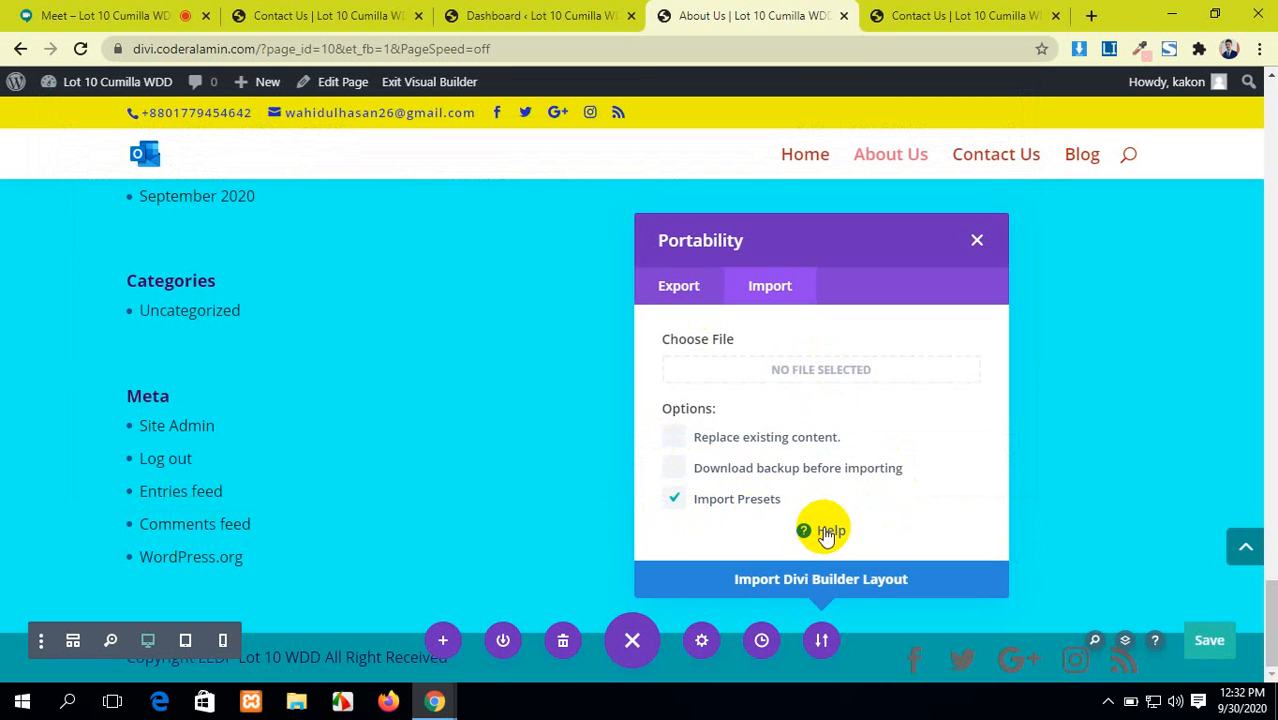
{"action": "left_click", "coordinate": [779, 372]}
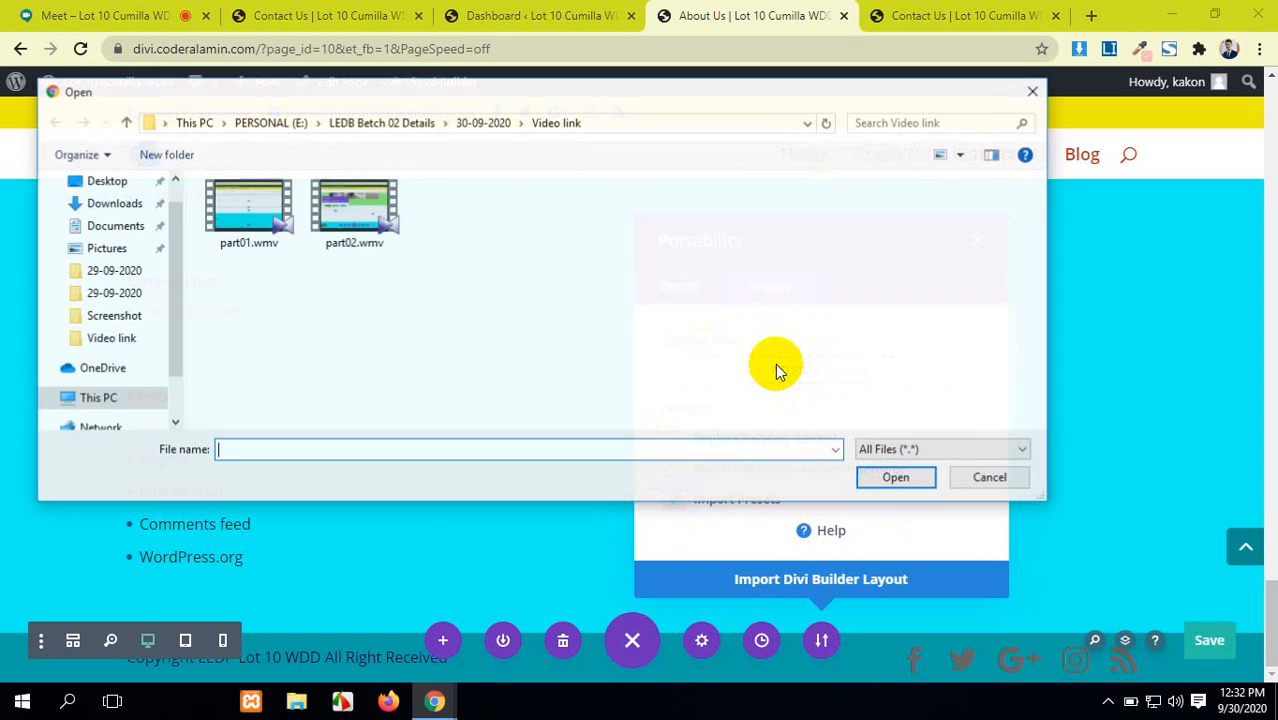
{"action": "scroll", "coordinate": [63, 277], "scroll_direction": "up", "scroll_amount": 1}
{"action": "left_click", "coordinate": [118, 217]}
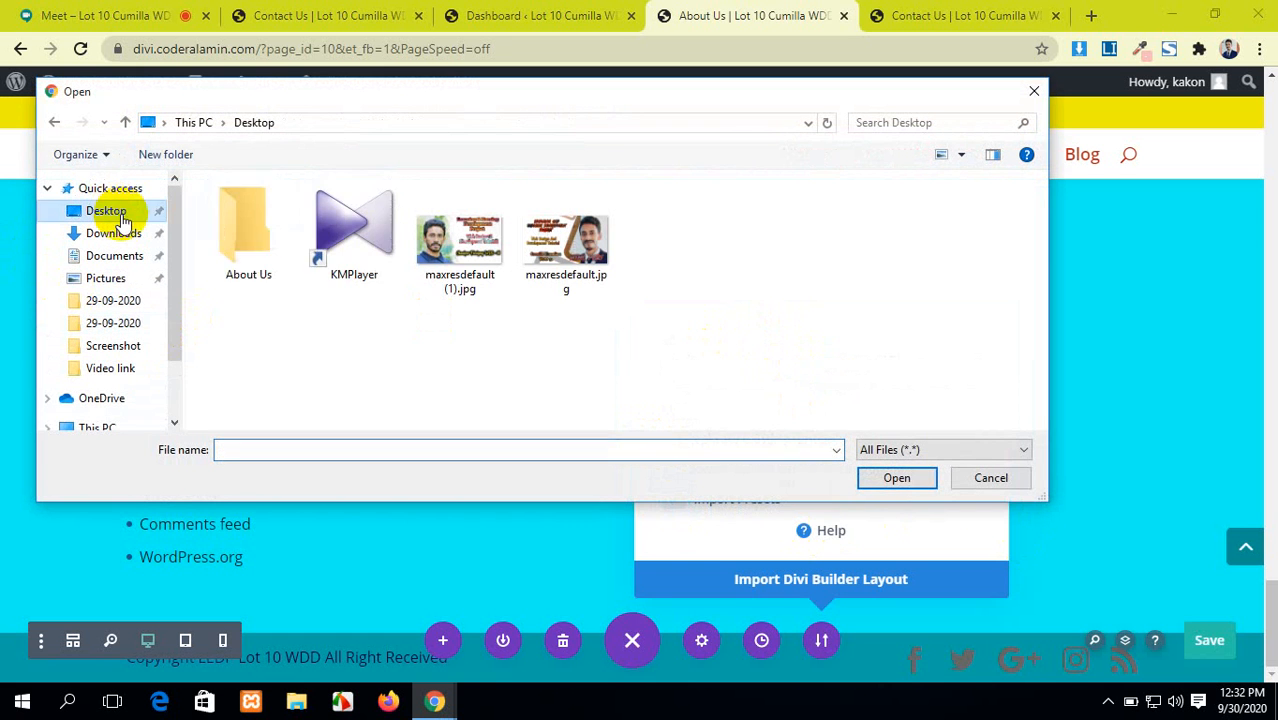
{"action": "left_click", "coordinate": [265, 257]}
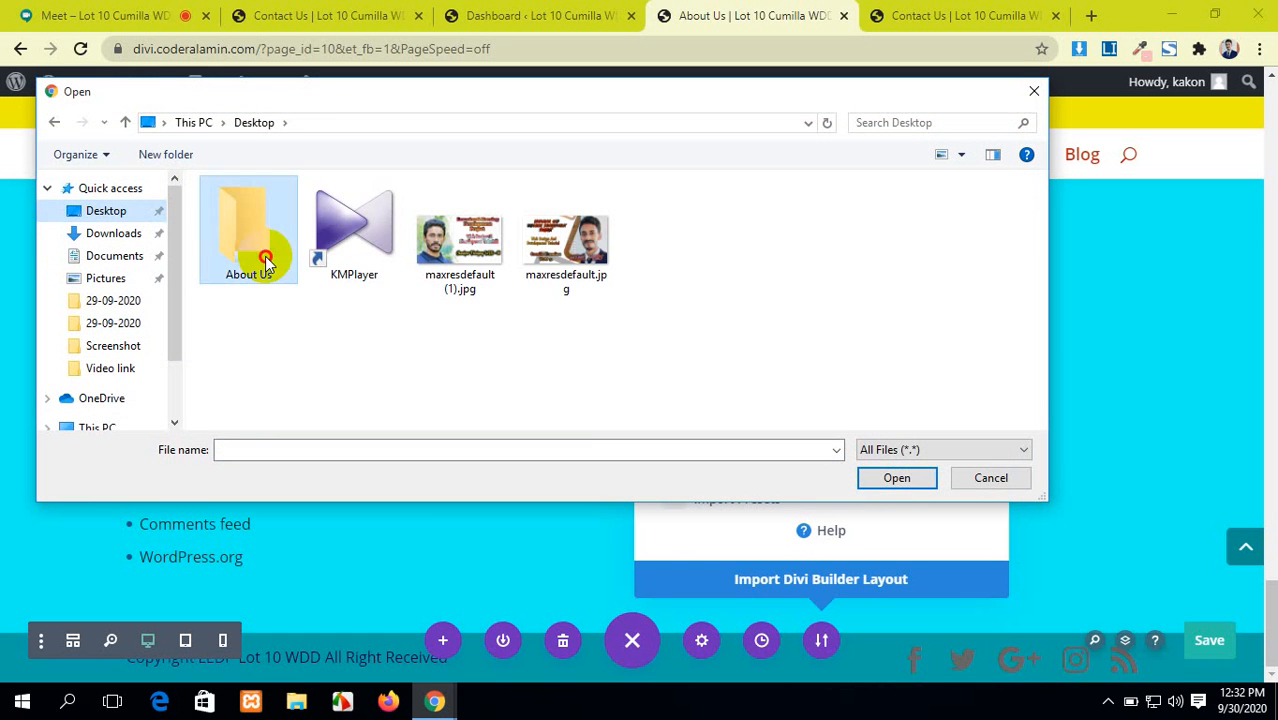
{"action": "left_click", "coordinate": [897, 479]}
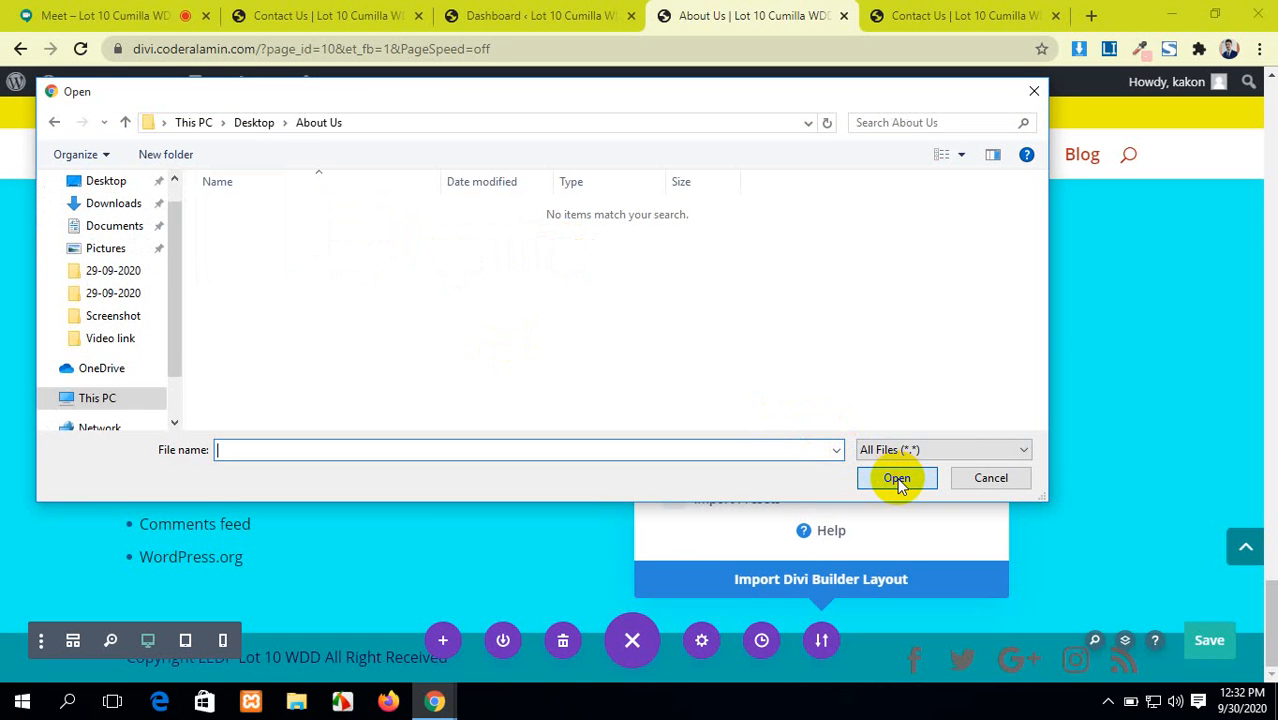
{"action": "left_click", "coordinate": [984, 478]}
Compare the layout's export file name setting with the import options, and close Portability.
{"action": "left_click", "coordinate": [679, 300]}
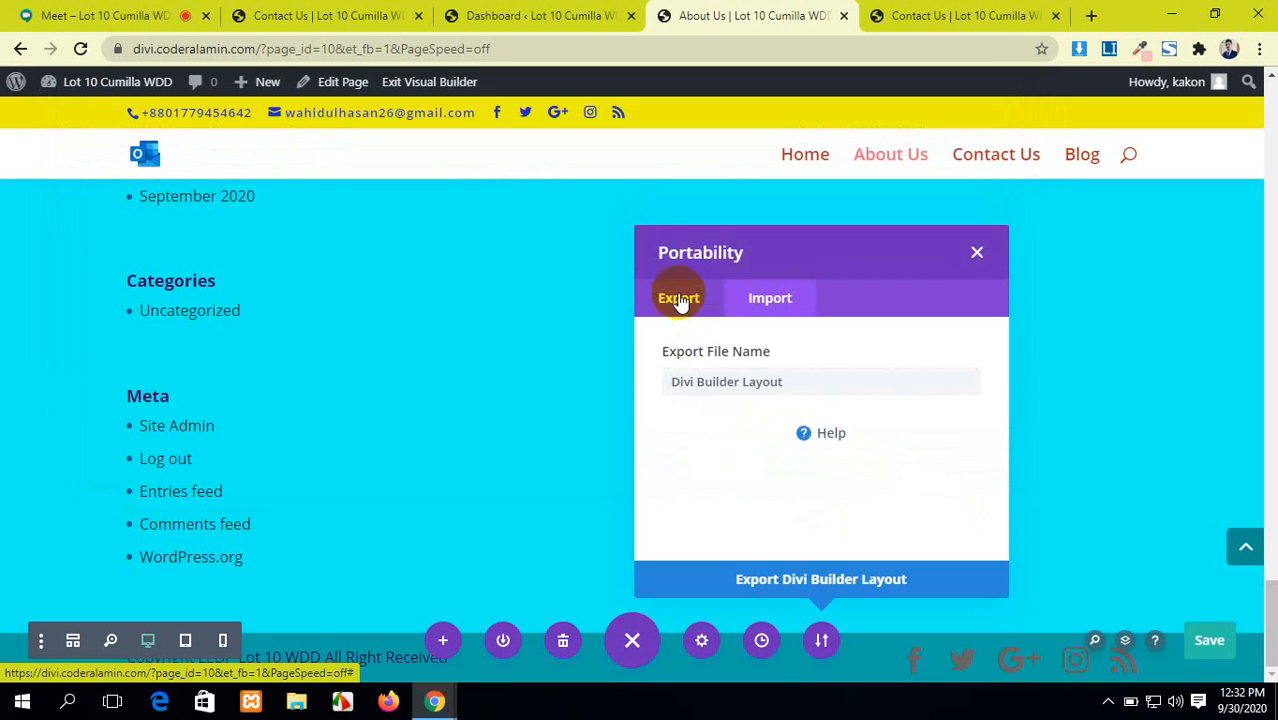
{"action": "left_click", "coordinate": [813, 482]}
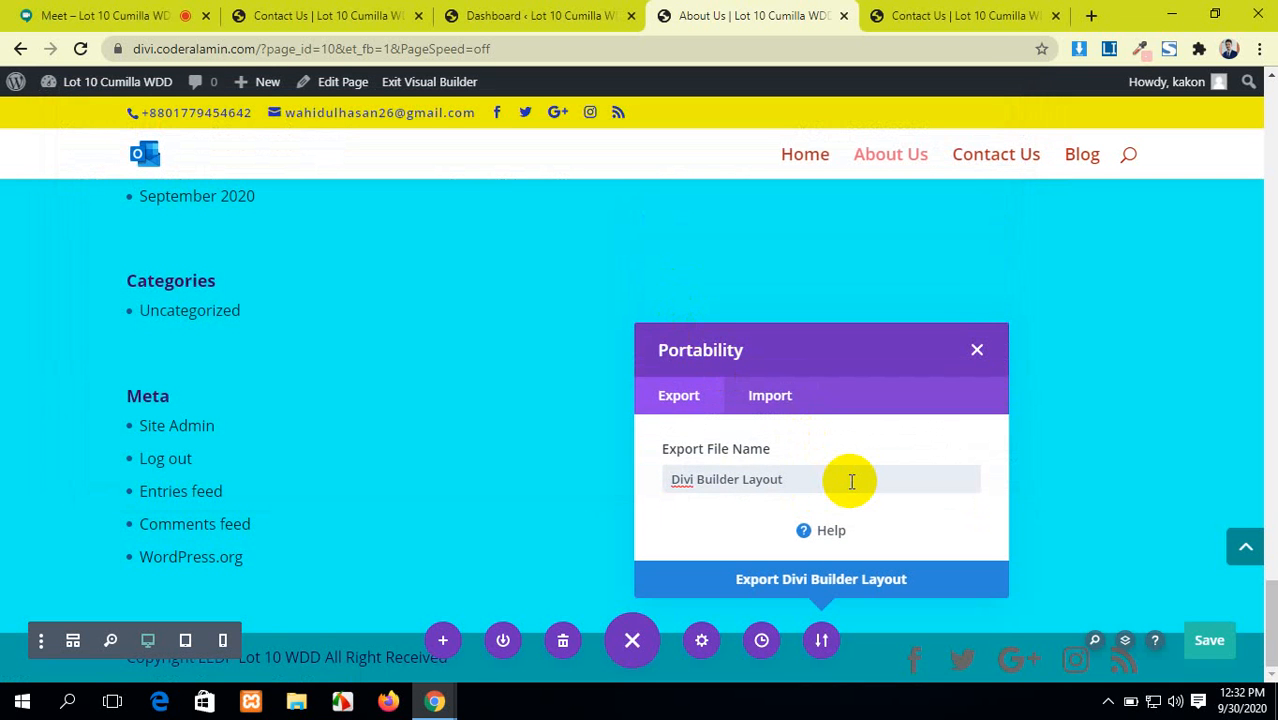
{"action": "left_click", "coordinate": [770, 395]}
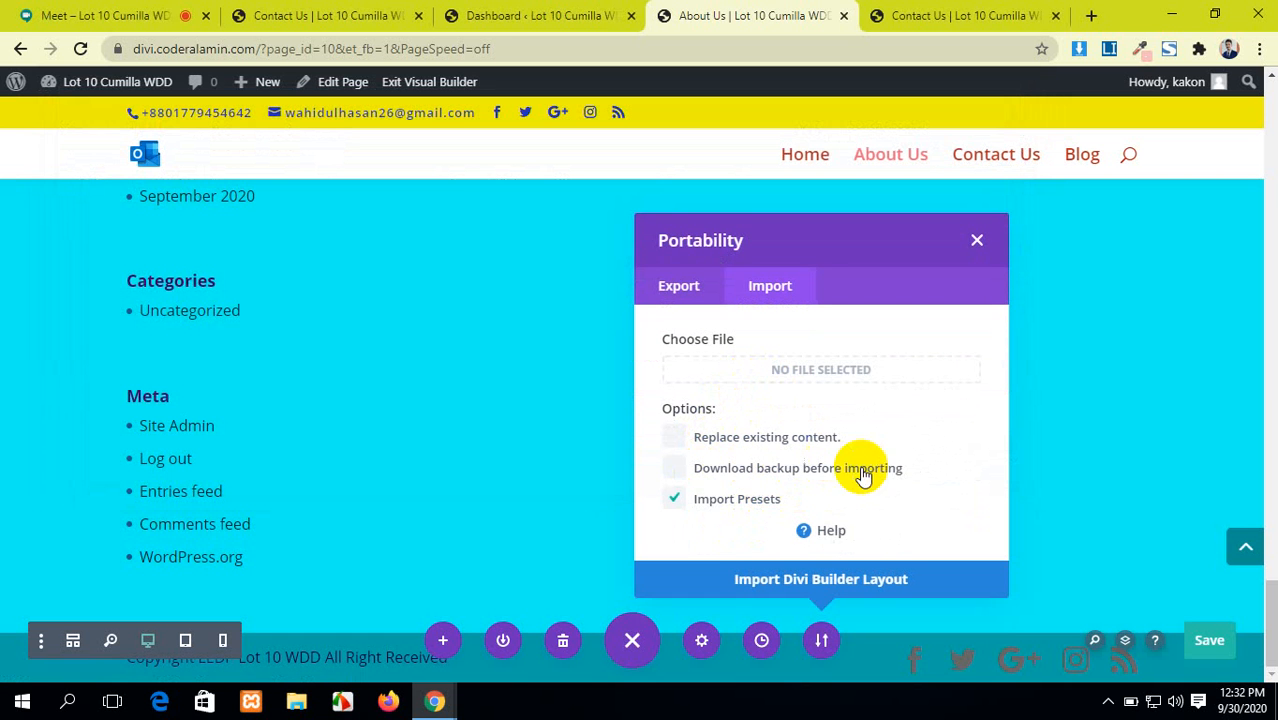
{"action": "left_click", "coordinate": [977, 241]}
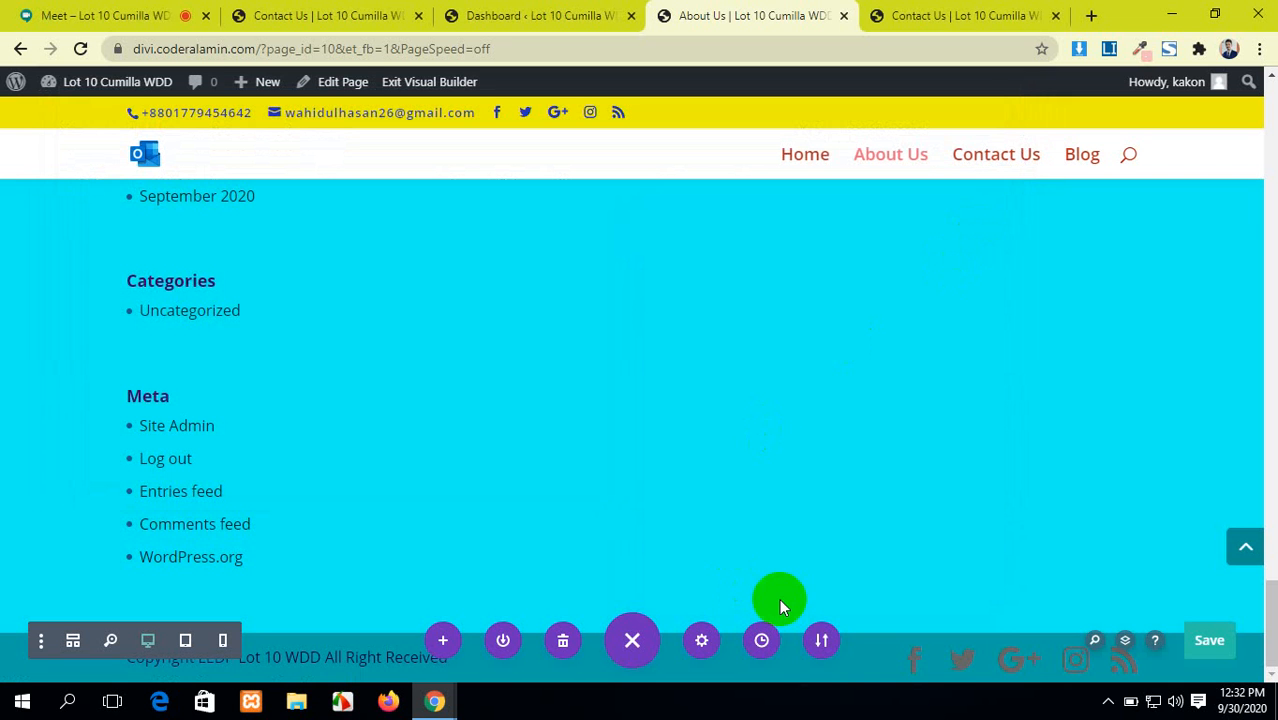
Export the page layout with the file name Divi Builder Layout and open the Downloads folder in File Explorer.
{"action": "left_click", "coordinate": [822, 641]}
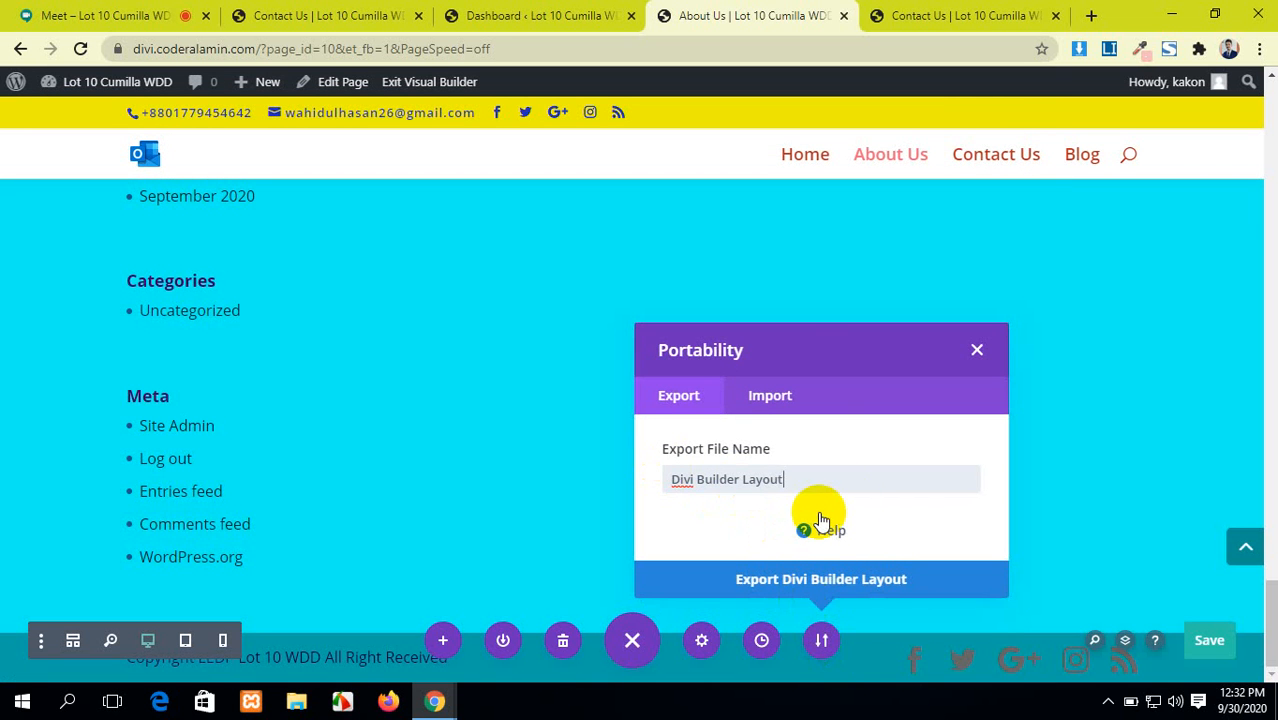
{"action": "left_click", "coordinate": [822, 582]}
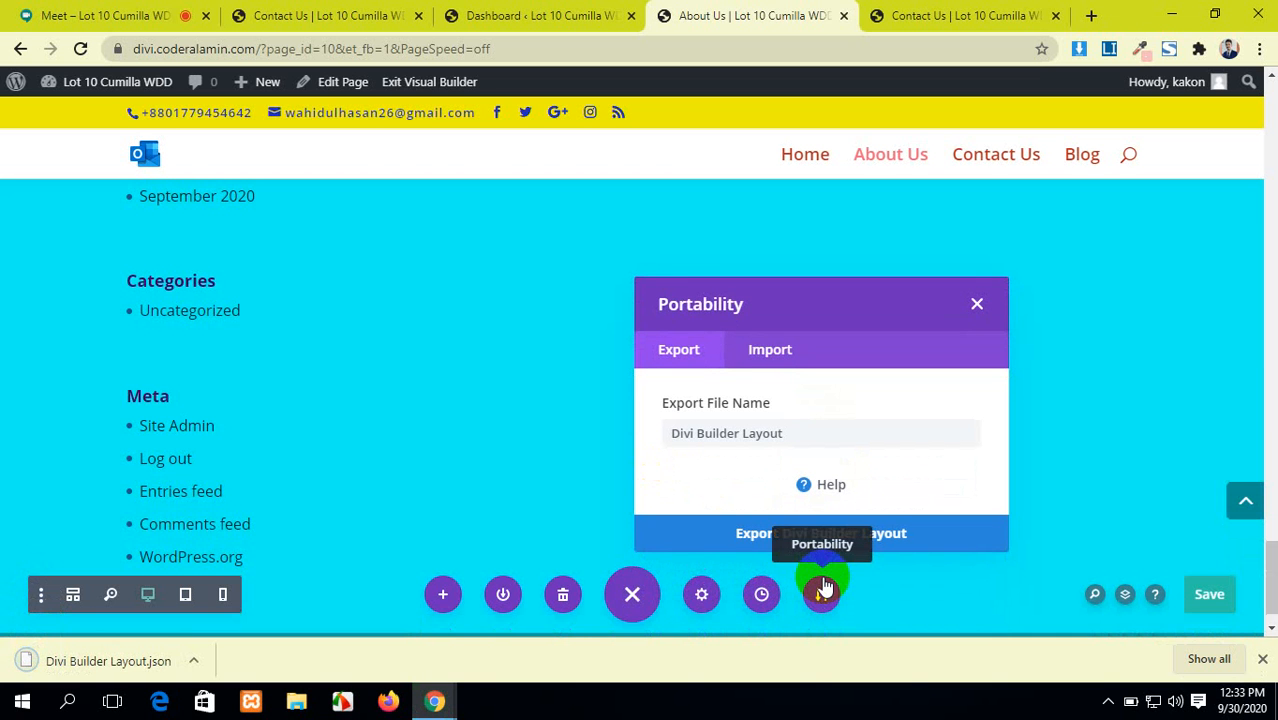
{"action": "left_click", "coordinate": [1172, 12]}
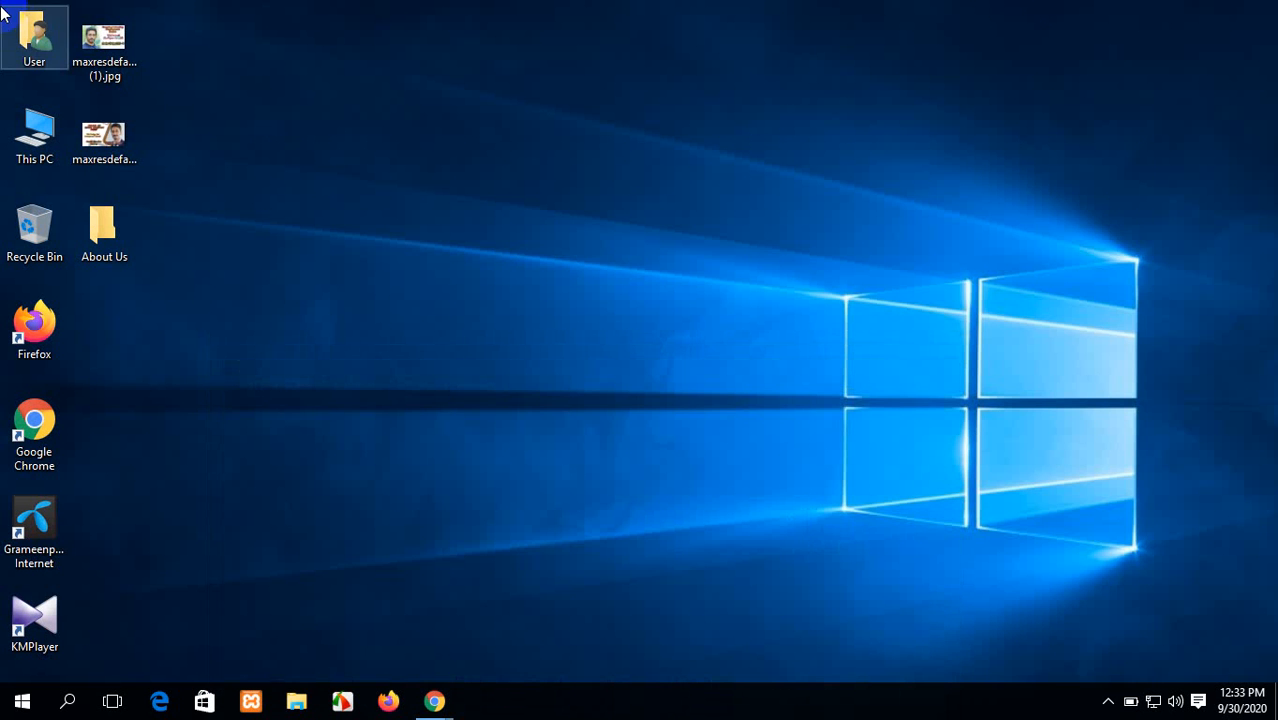
{"action": "double_click", "coordinate": [18, 117]}
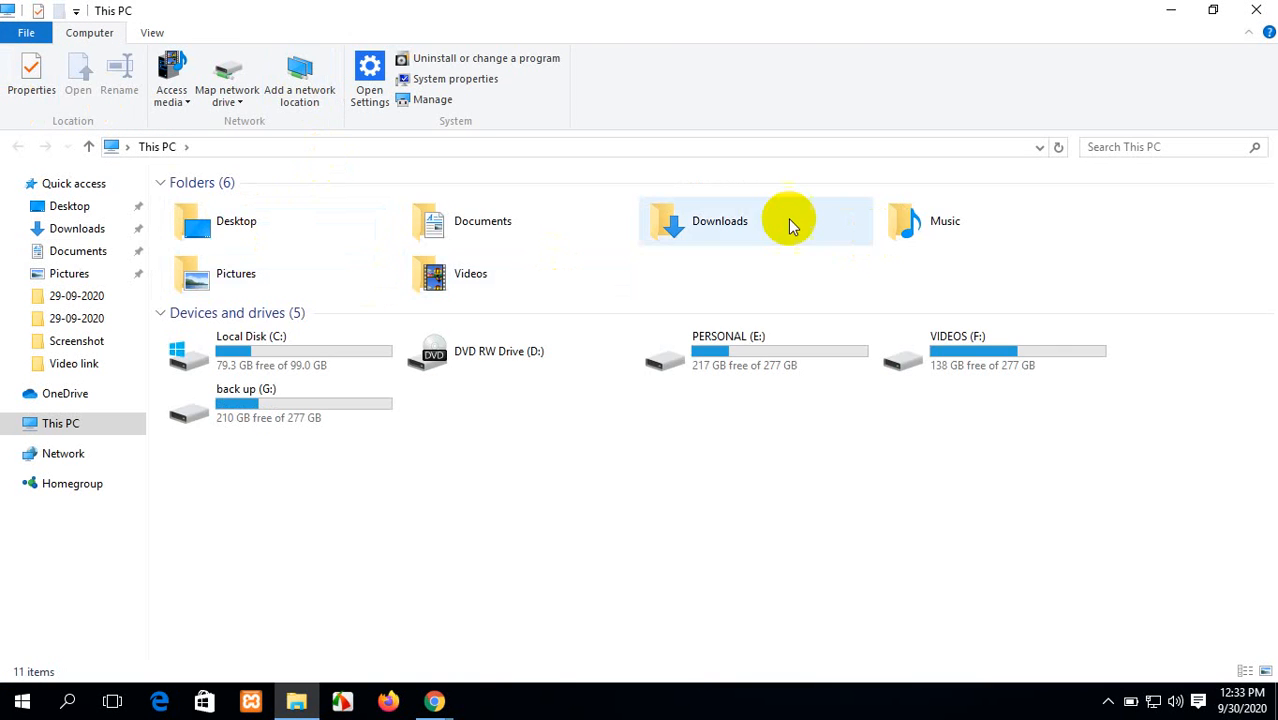
{"action": "double_click", "coordinate": [790, 224]}
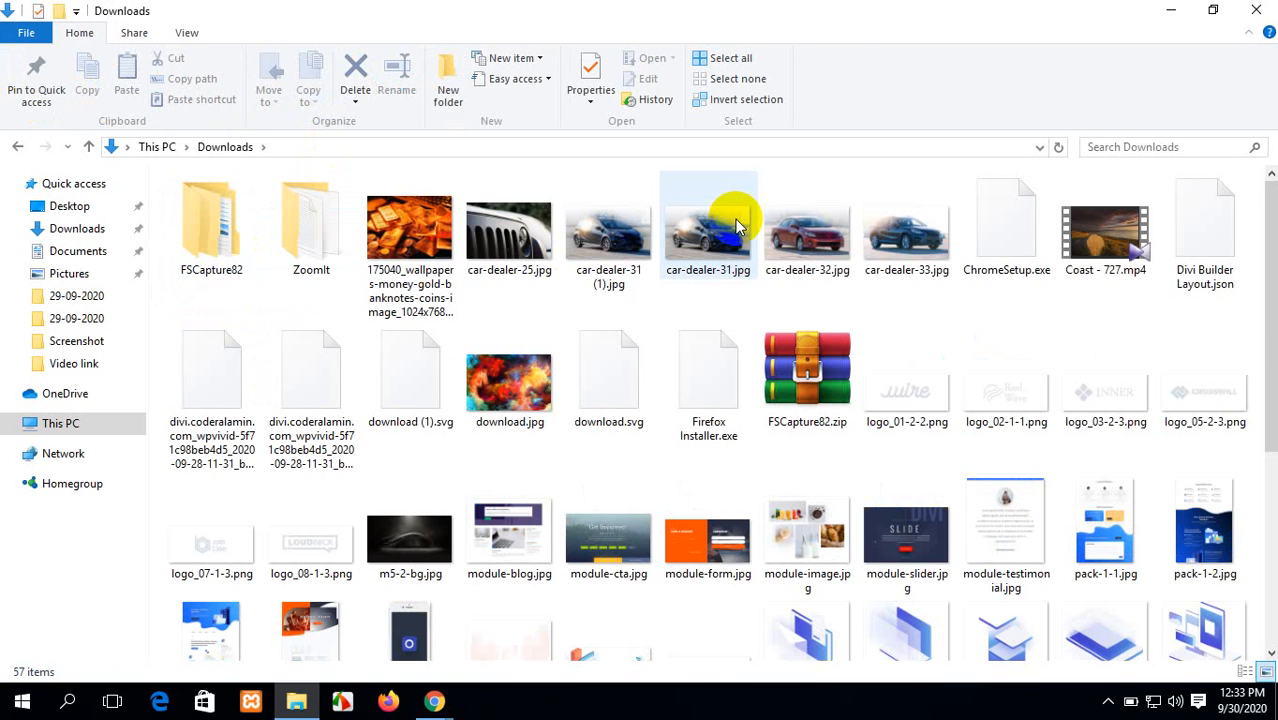
Locate the exported Divi Builder Layout.json file in Downloads, minimize File Explorer and refresh the desktop.
{"action": "scroll", "coordinate": [735, 225], "scroll_direction": "down", "scroll_amount": 3}
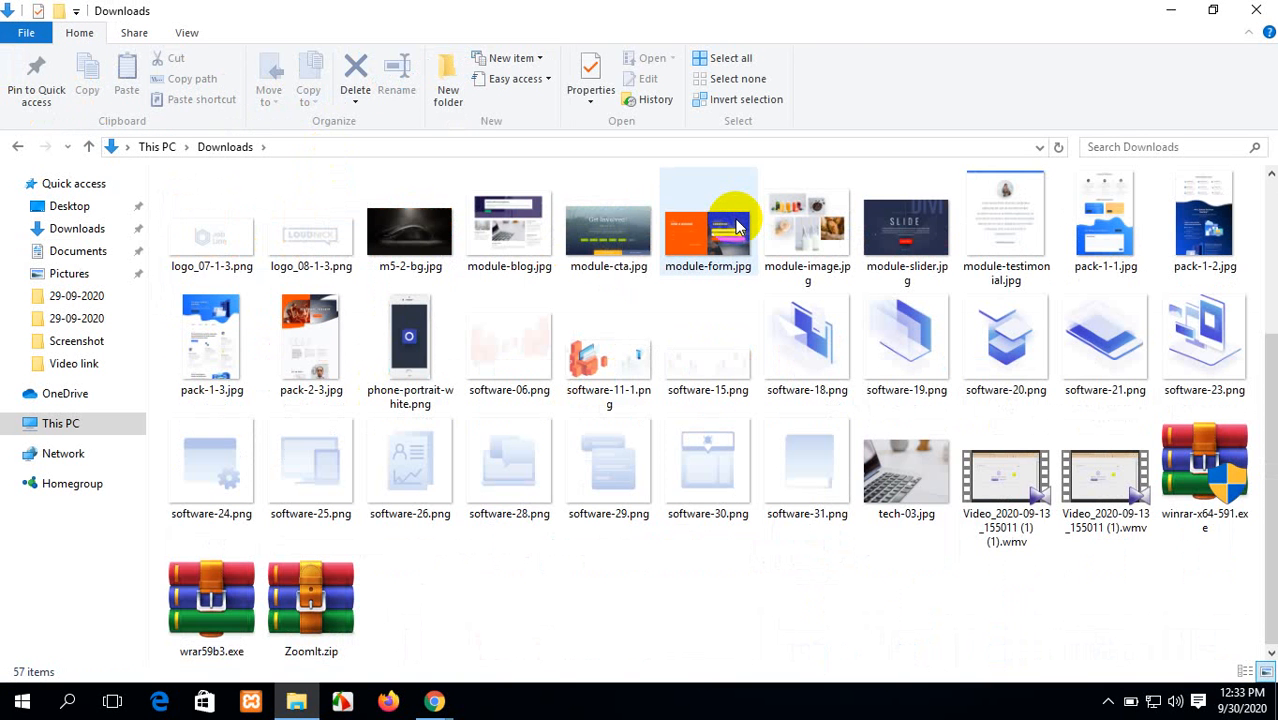
{"action": "scroll", "coordinate": [735, 225], "scroll_direction": "up", "scroll_amount": 3}
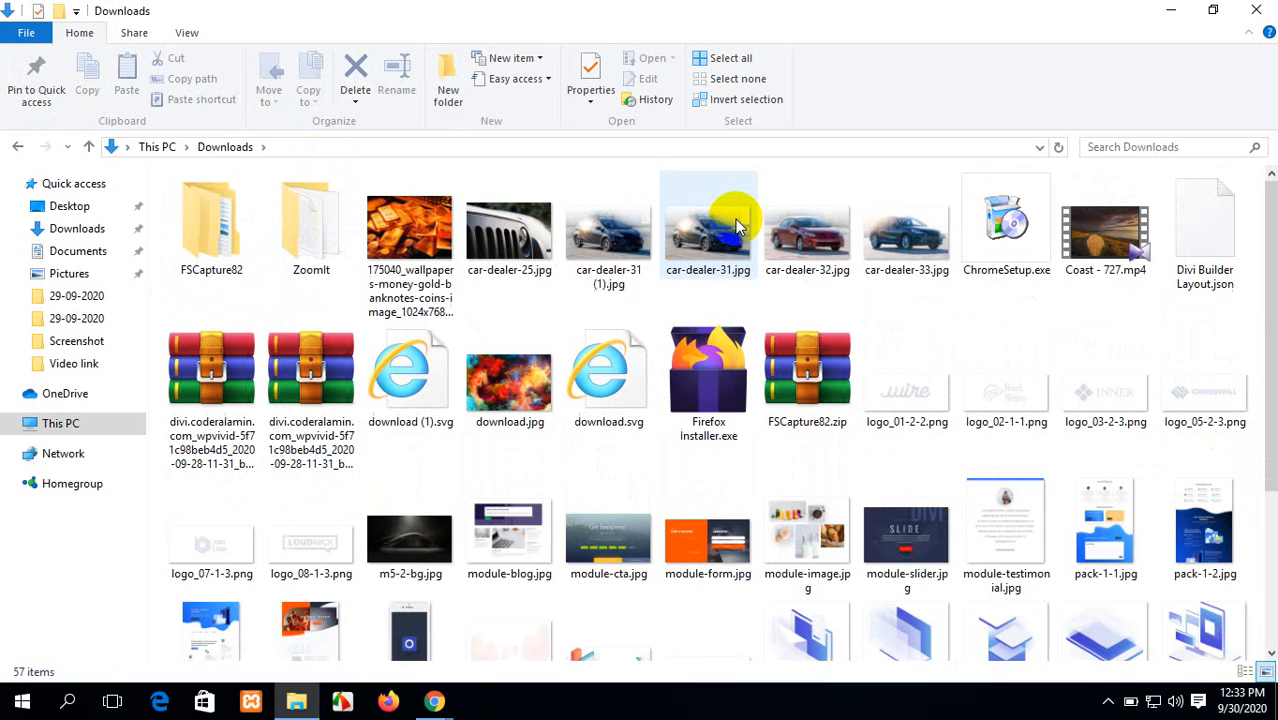
{"action": "left_click", "coordinate": [1220, 236]}
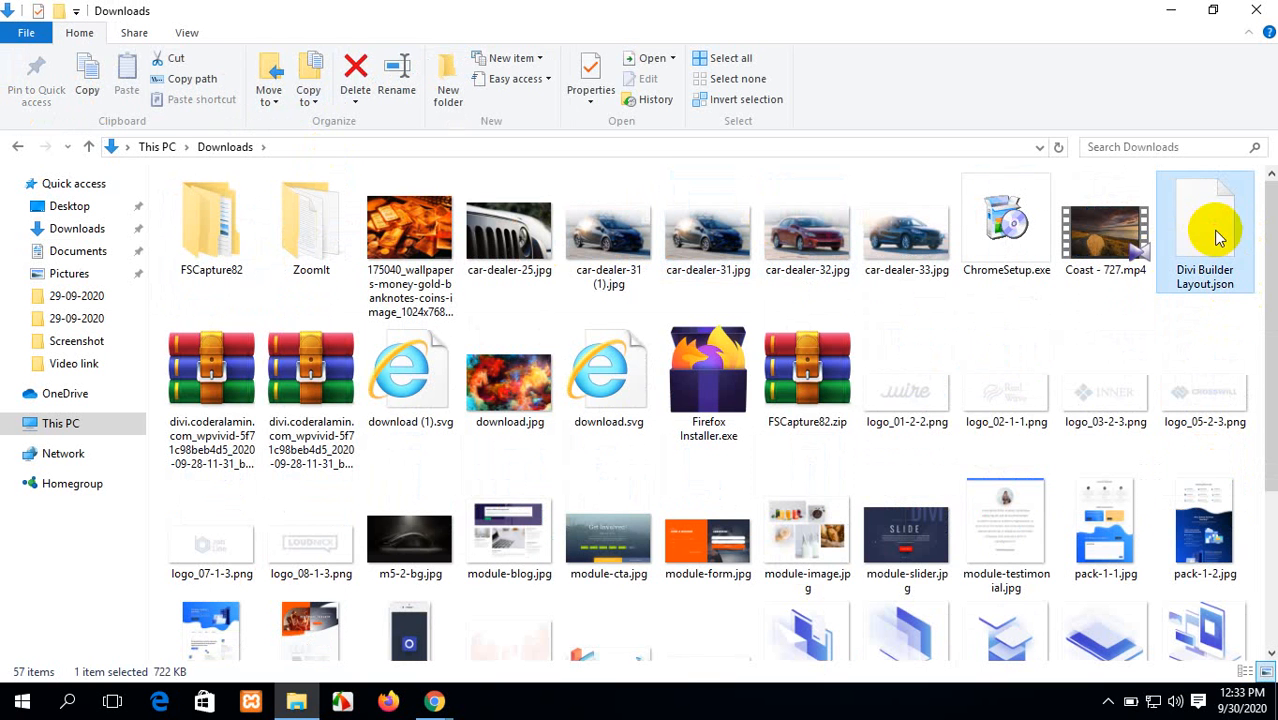
{"action": "left_click", "coordinate": [1164, 10]}
{"action": "right_click", "coordinate": [565, 77]}
{"action": "left_click", "coordinate": [593, 123]}
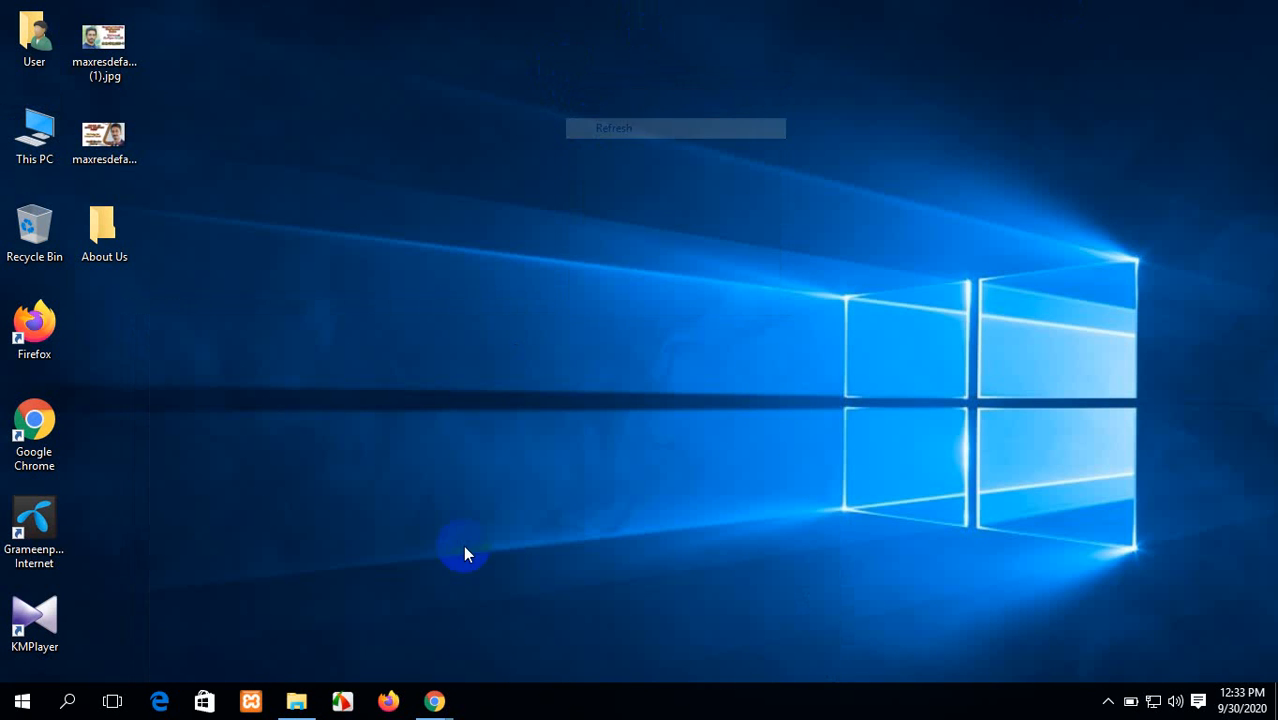
Switch back to Chrome, close Portability and review the About Us page from the footer up to its header.
{"action": "mouse_move", "coordinate": [434, 706]}
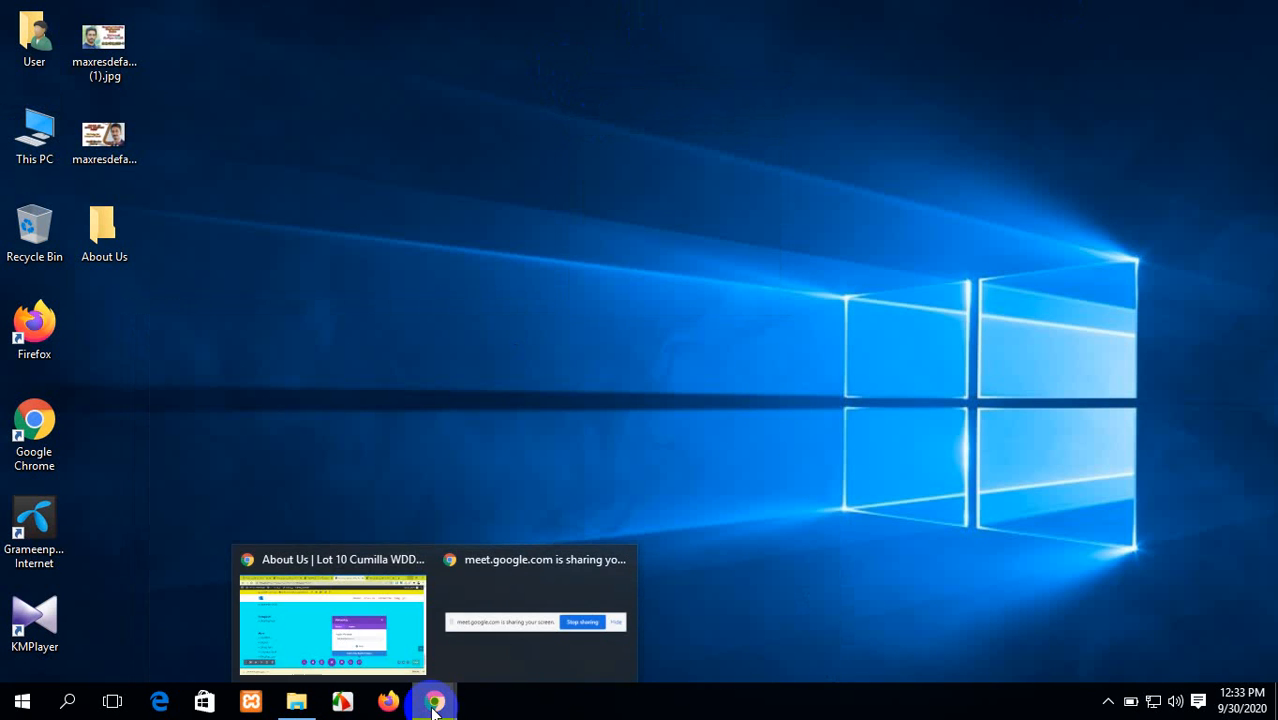
{"action": "left_click", "coordinate": [388, 625]}
{"action": "scroll", "coordinate": [844, 386], "scroll_direction": "up", "scroll_amount": 2}
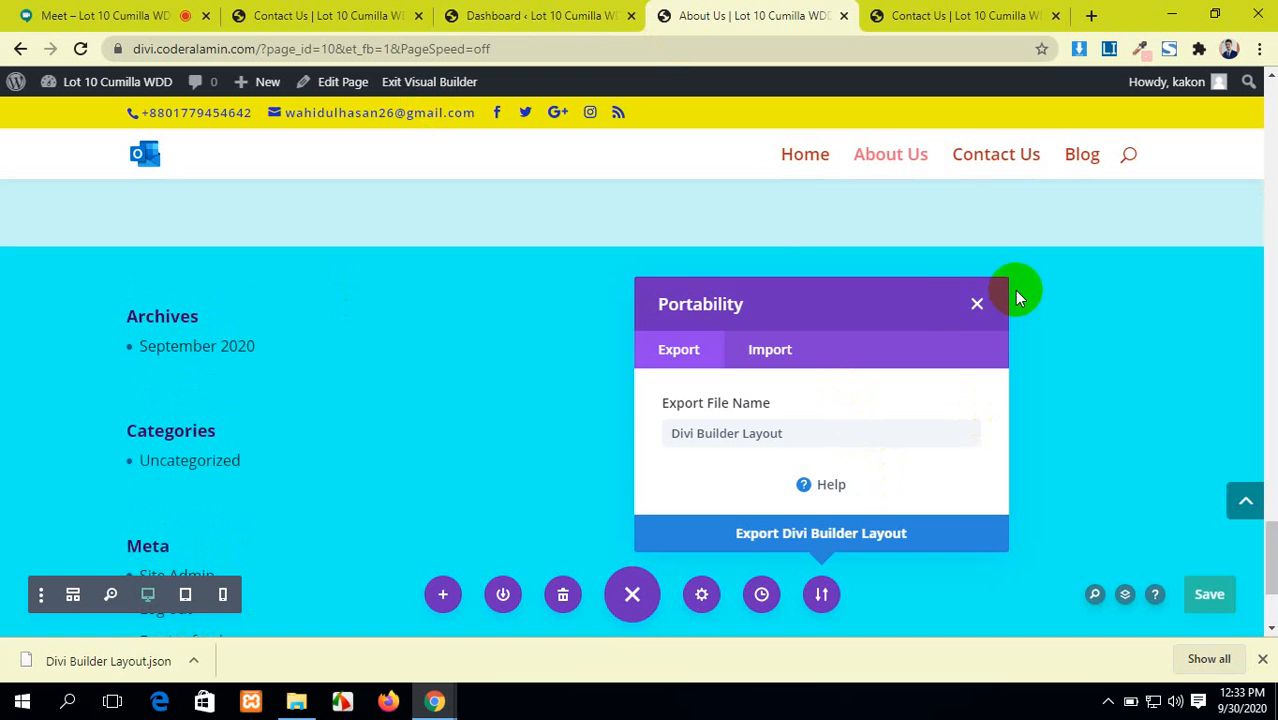
{"action": "left_click", "coordinate": [976, 306]}
{"action": "scroll", "coordinate": [328, 412], "scroll_direction": "up", "scroll_amount": 15}
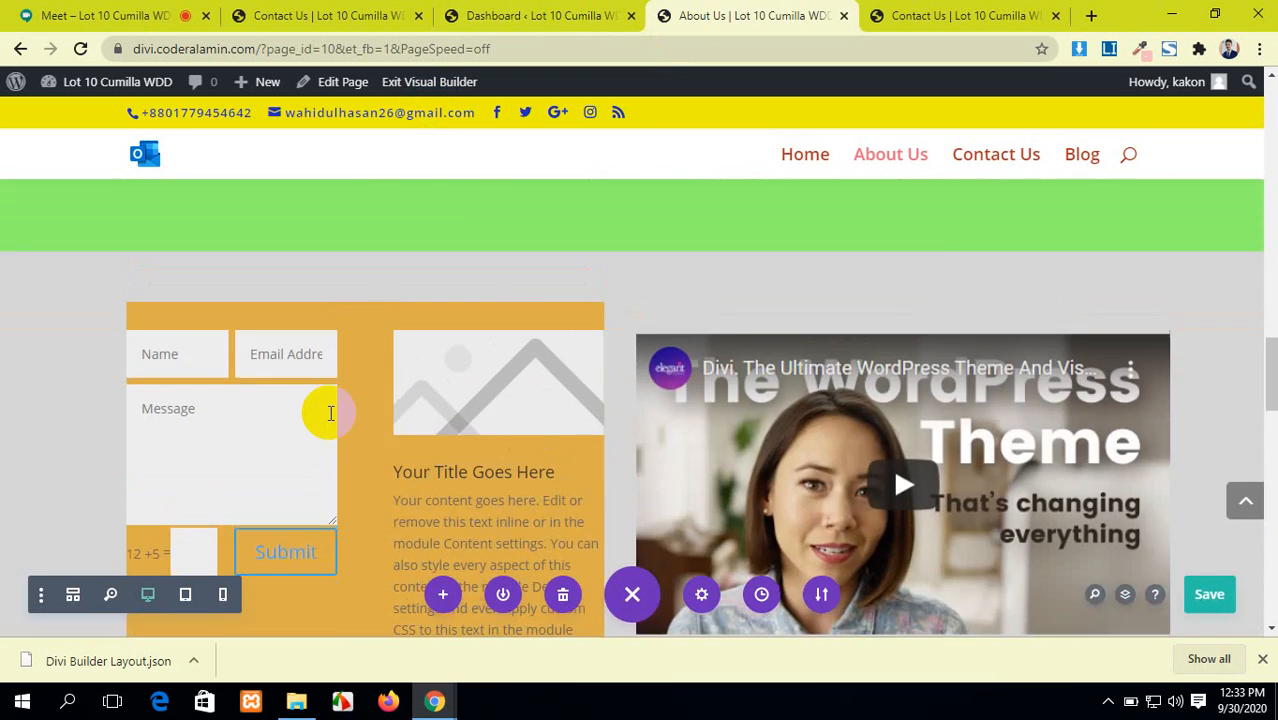
{"action": "scroll", "coordinate": [329, 412], "scroll_direction": "up", "scroll_amount": 8}
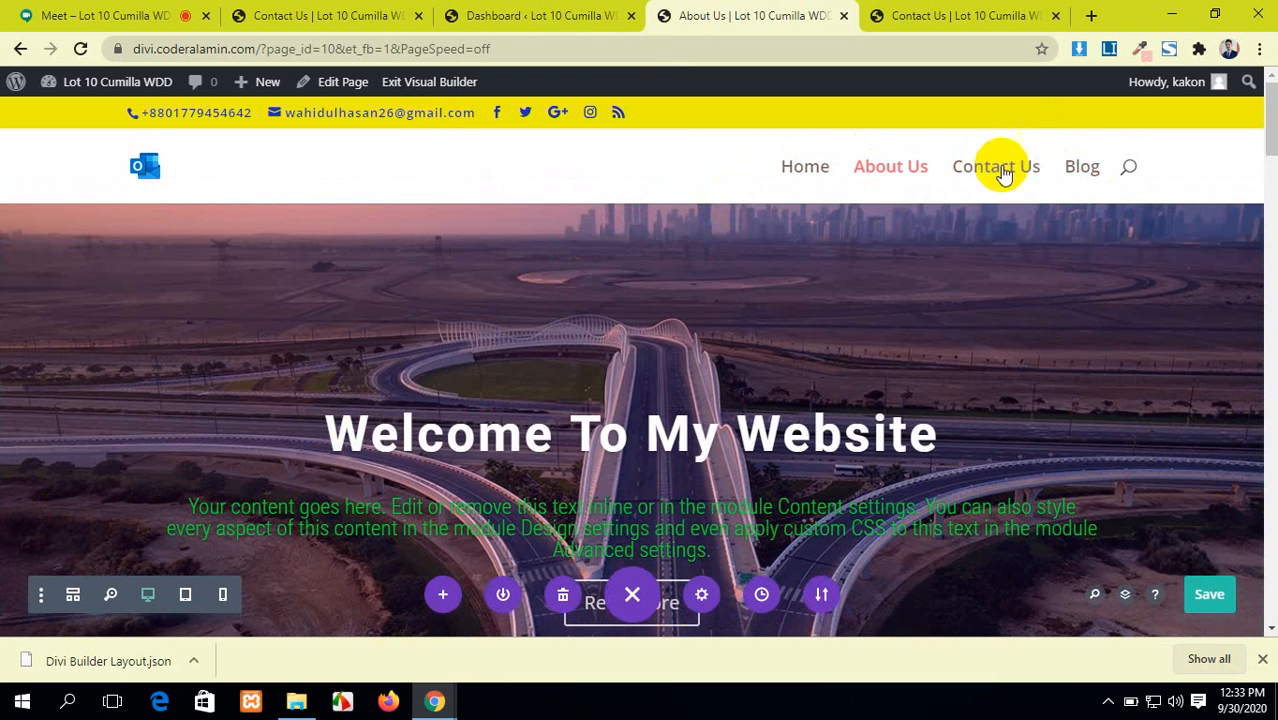
Check the Contact Us page's current content and go back to the WordPress Pages list.
{"action": "left_click", "coordinate": [942, 14]}
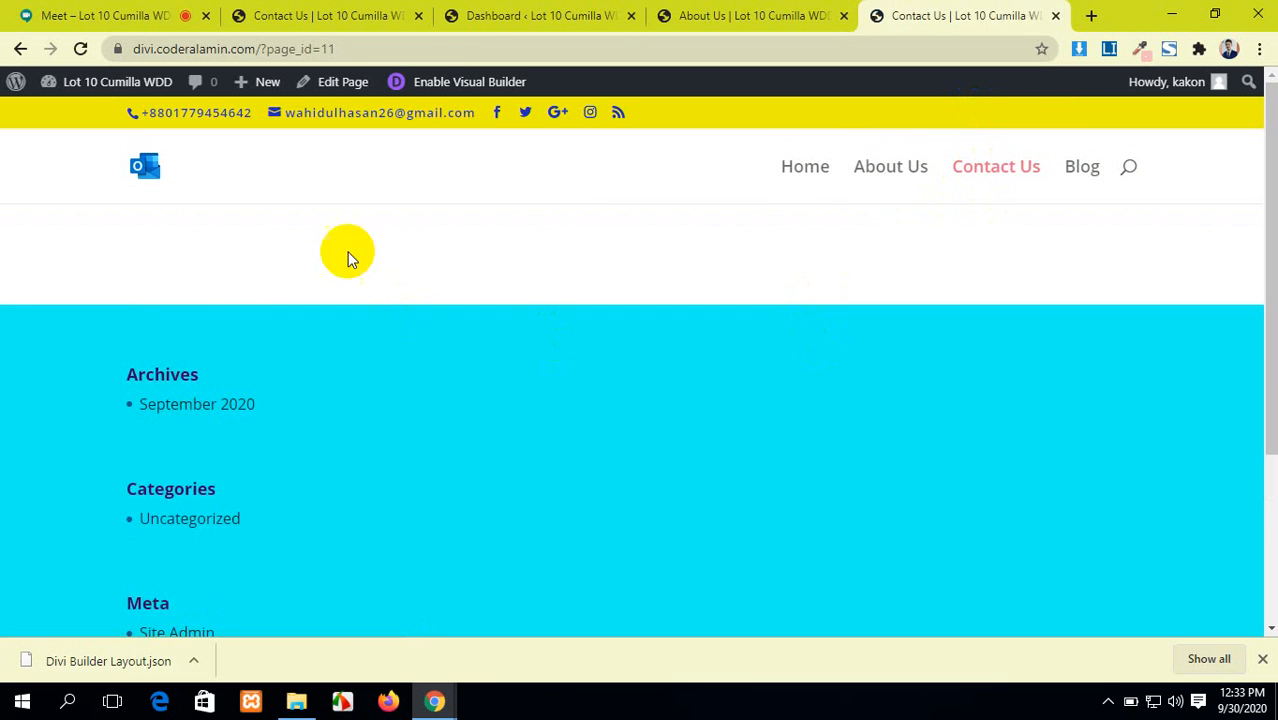
{"action": "left_click", "coordinate": [328, 15]}
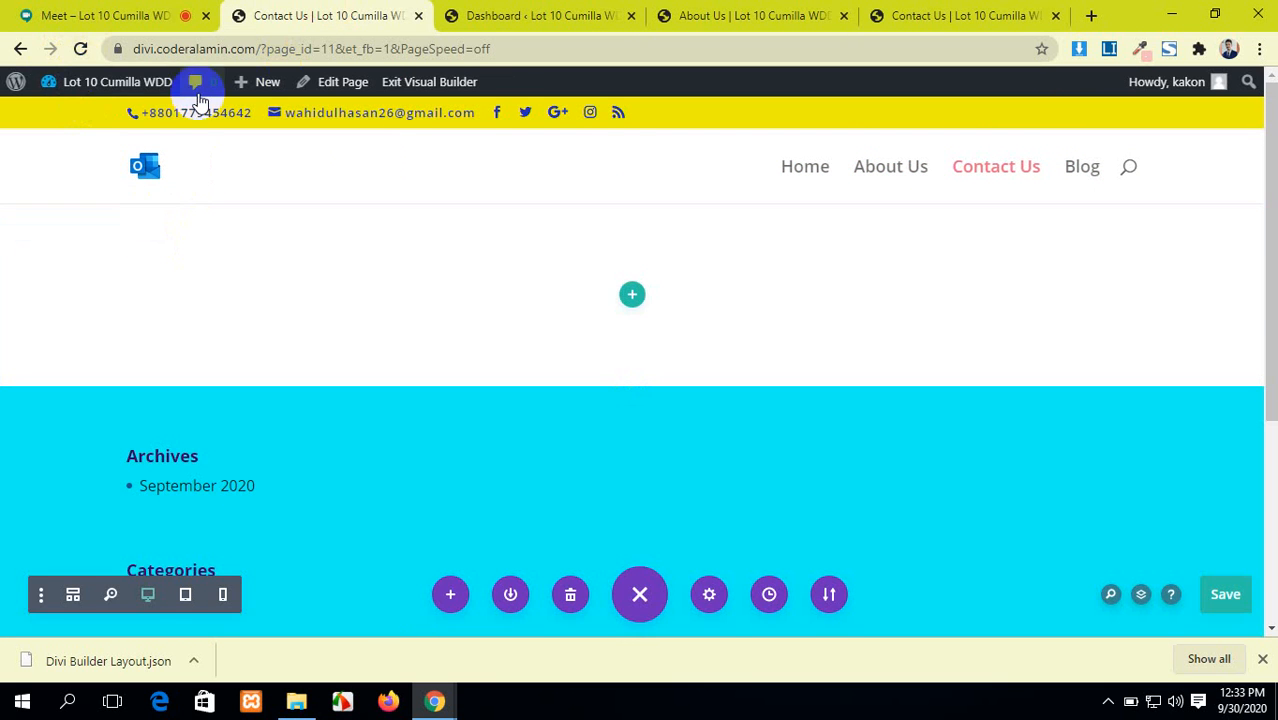
{"action": "left_click", "coordinate": [22, 49]}
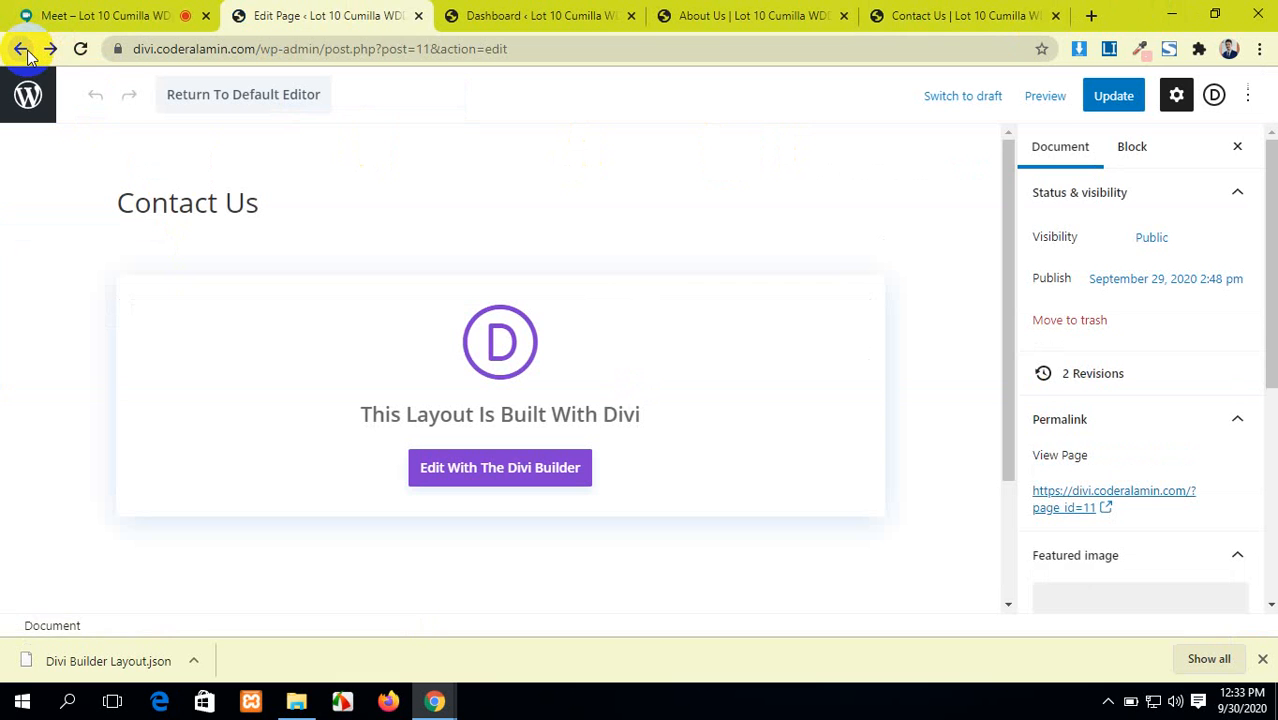
{"action": "left_click", "coordinate": [24, 49]}
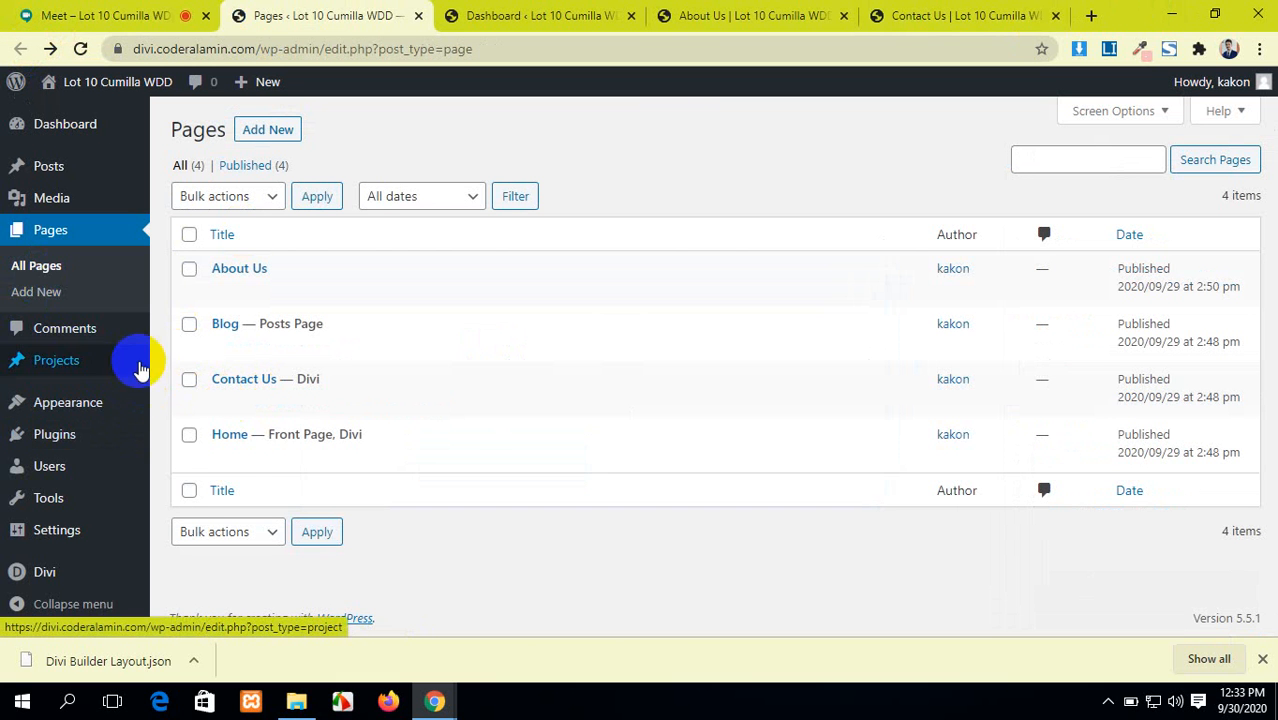
Open the Contact Us page in the Divi Builder, choose to build from scratch, and dismiss the row insertion.
{"action": "left_click", "coordinate": [222, 403]}
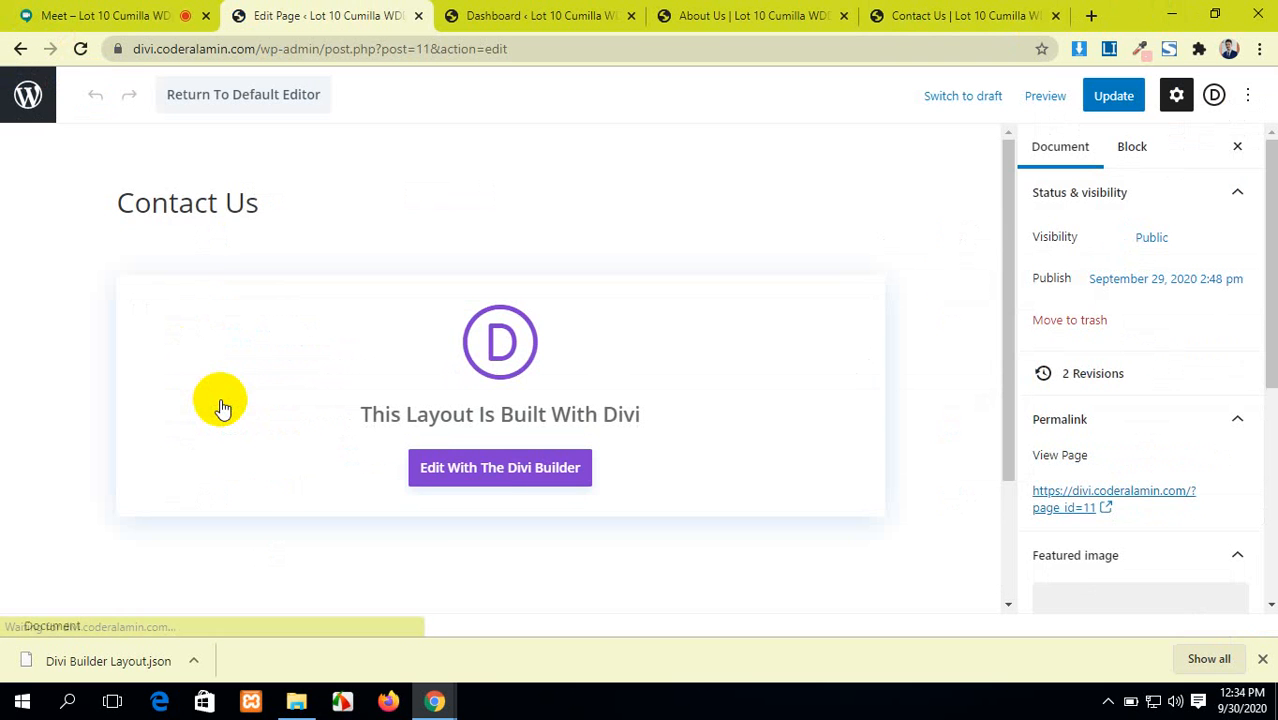
{"action": "left_click", "coordinate": [505, 468]}
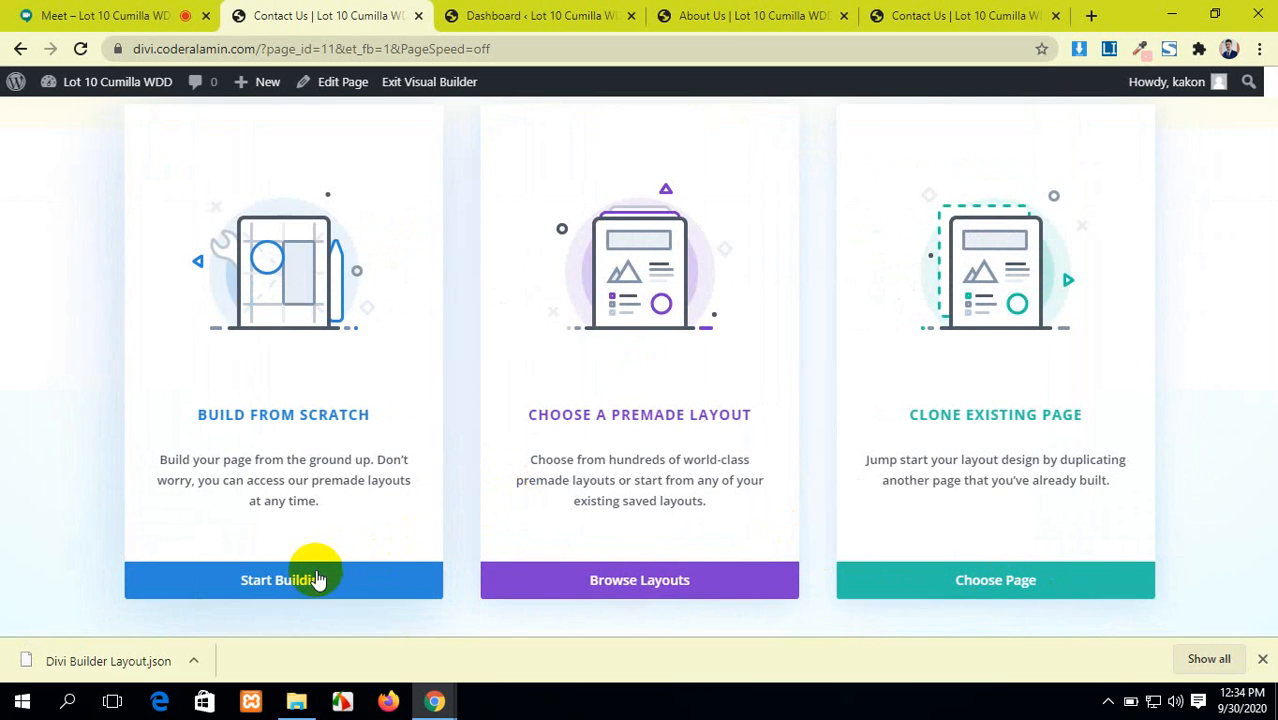
{"action": "left_click", "coordinate": [313, 586]}
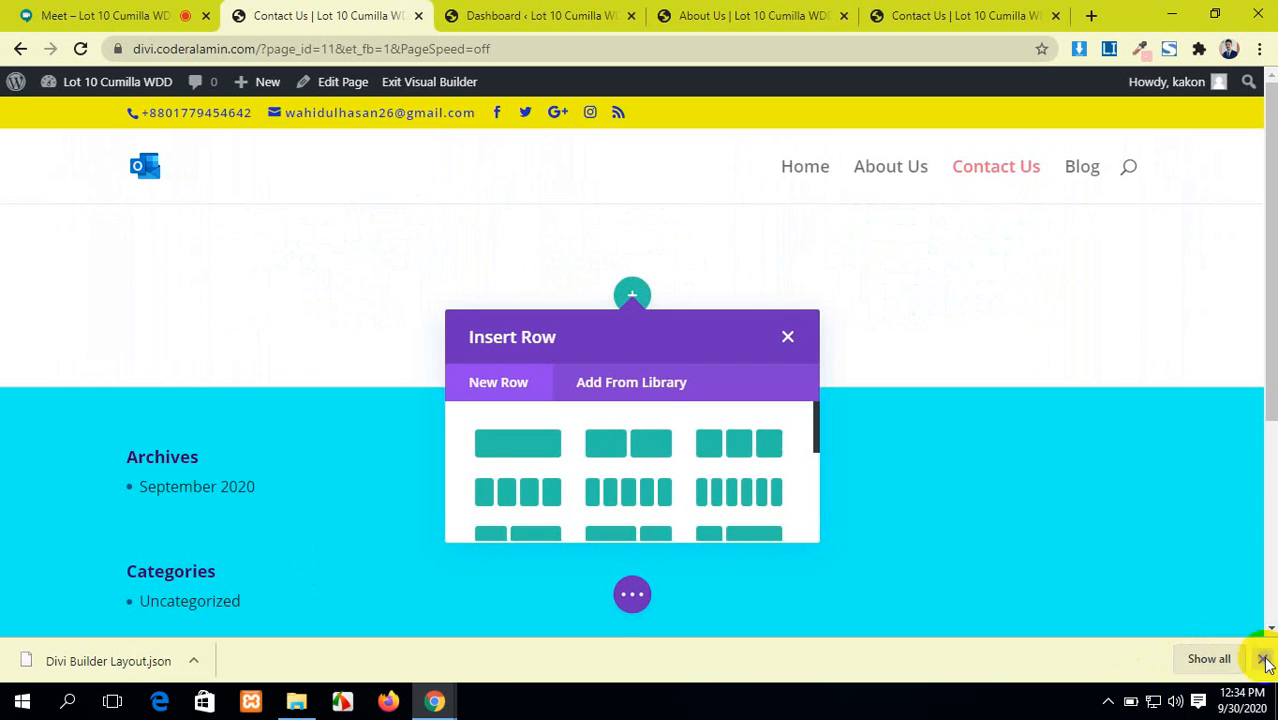
{"action": "left_click", "coordinate": [1265, 662]}
{"action": "left_click", "coordinate": [786, 337]}
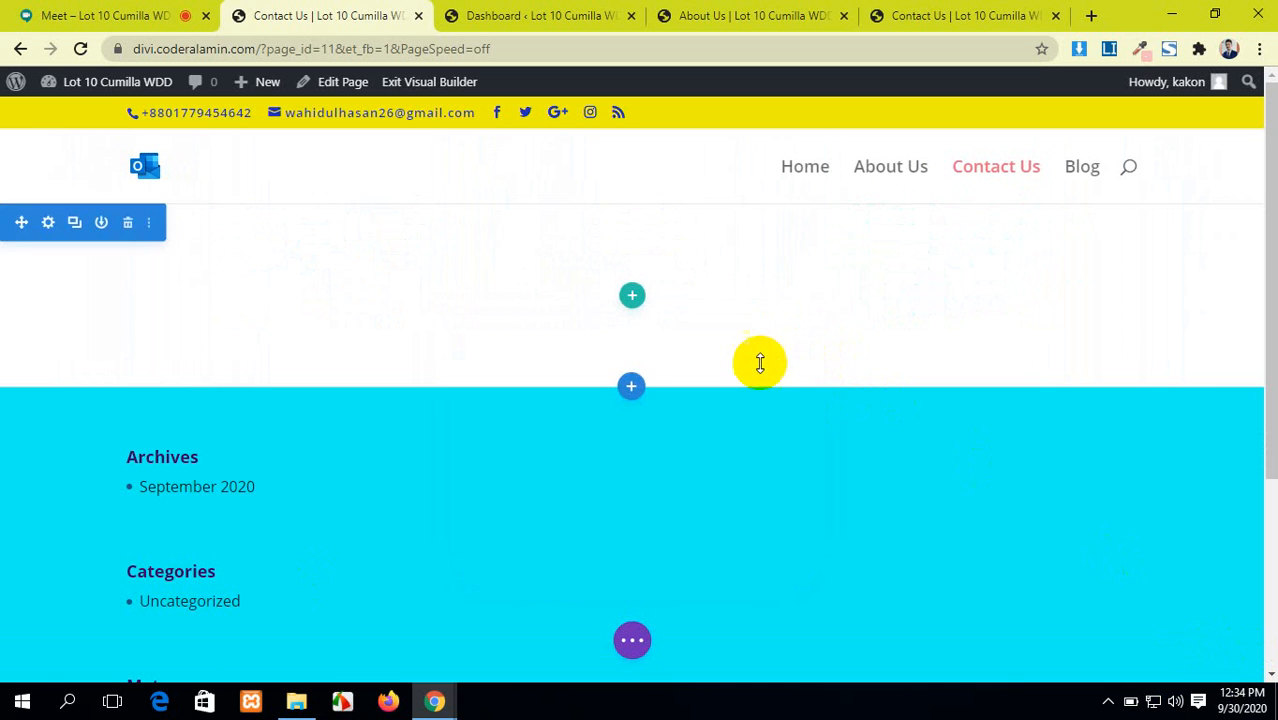
Import Divi Builder Layout.json from Downloads into the Contact Us page with Replace existing content enabled.
{"action": "left_click", "coordinate": [638, 636]}
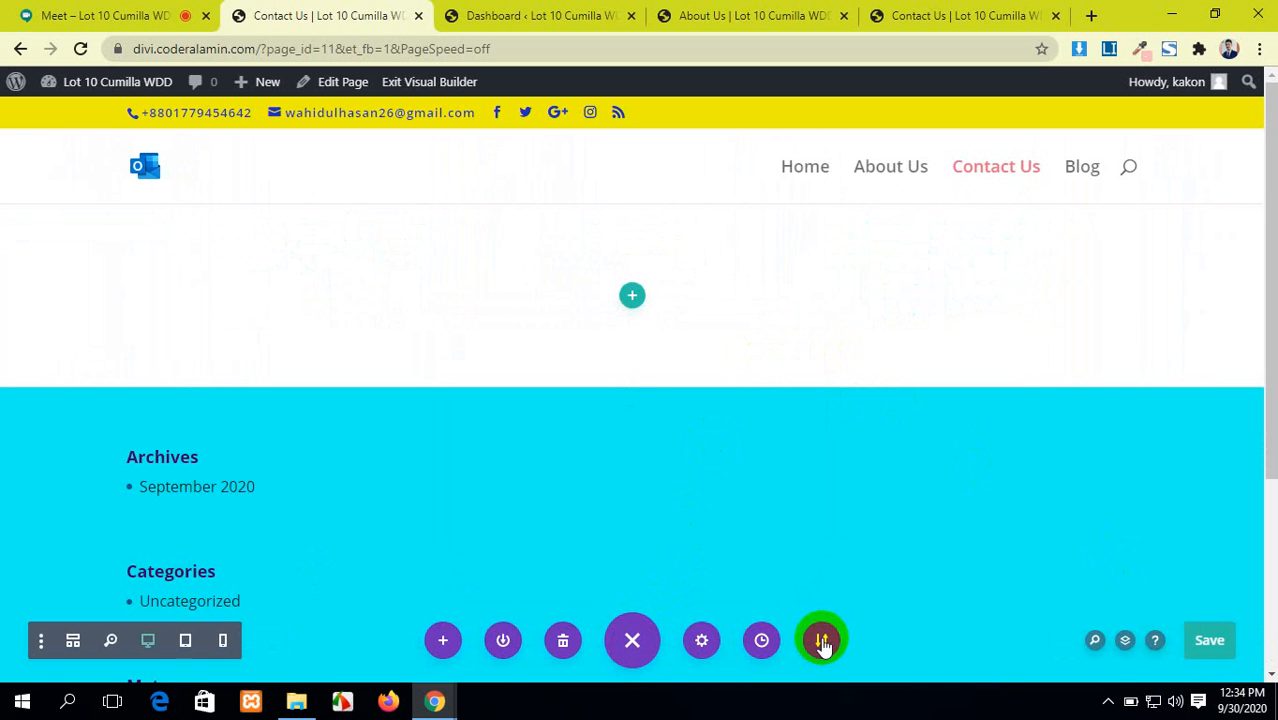
{"action": "left_click", "coordinate": [823, 644]}
{"action": "left_click", "coordinate": [763, 400]}
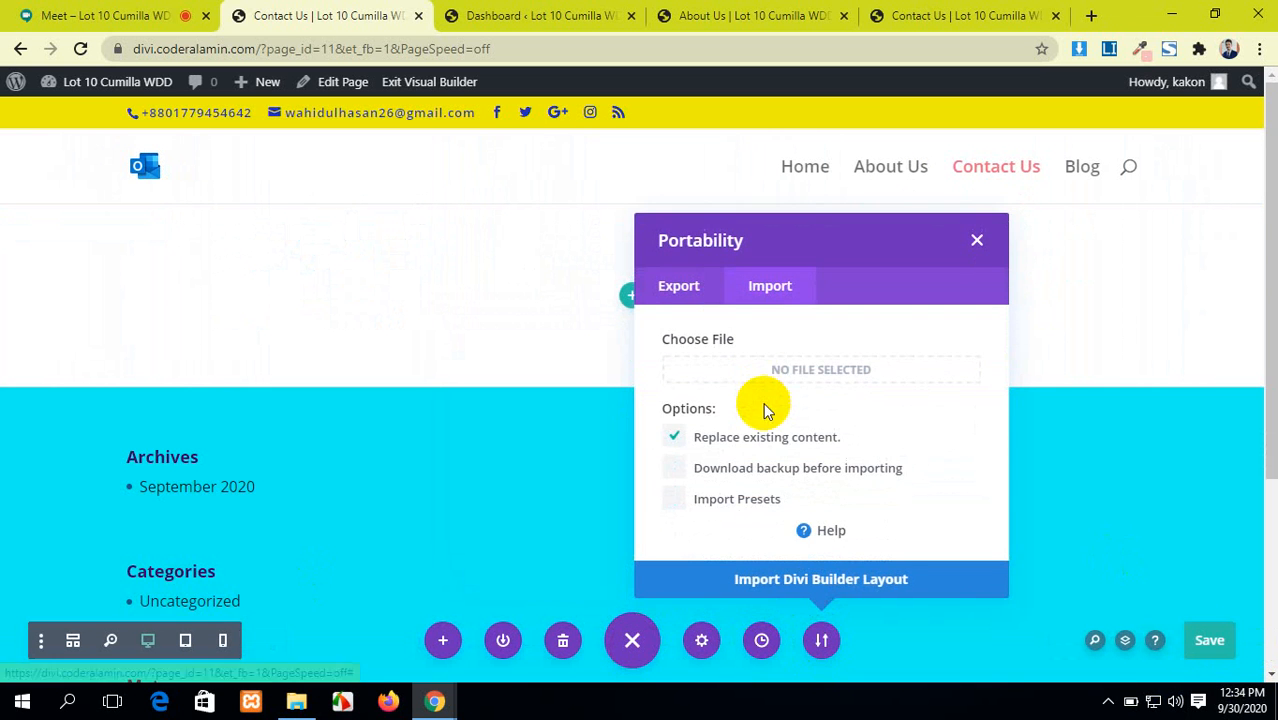
{"action": "left_click", "coordinate": [779, 368]}
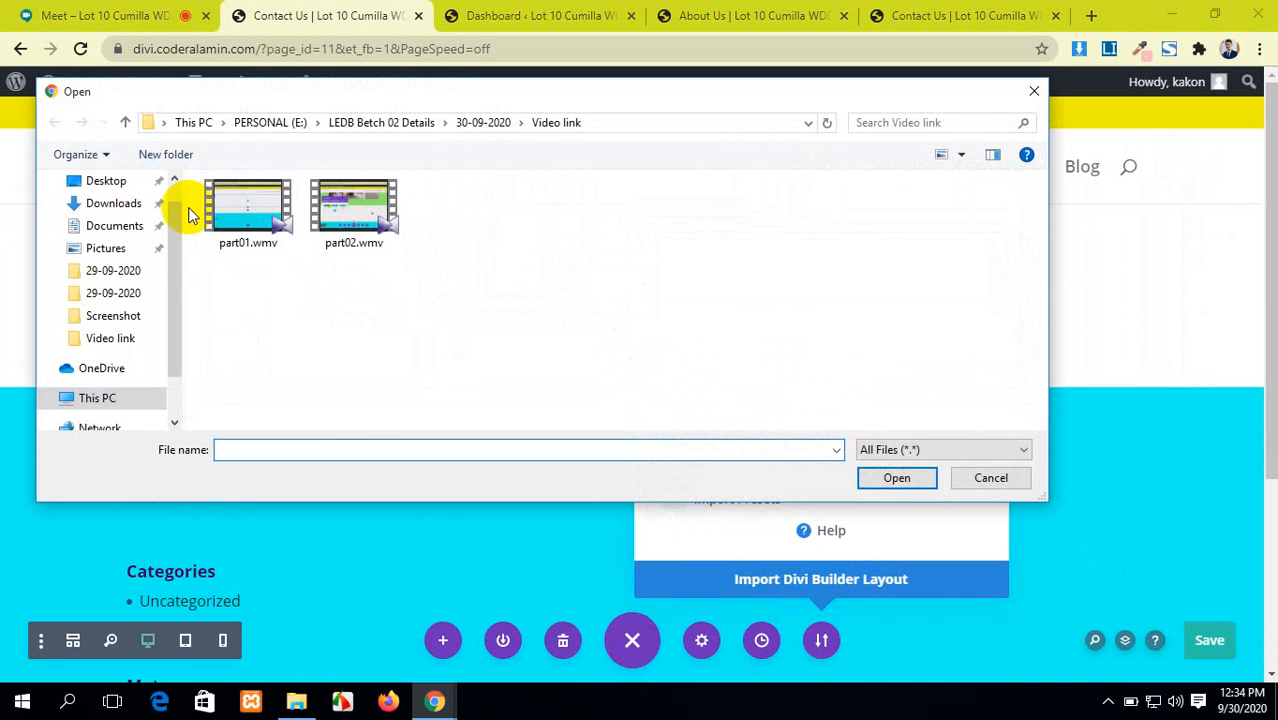
{"action": "left_click", "coordinate": [100, 203]}
{"action": "scroll", "coordinate": [456, 288], "scroll_direction": "down", "scroll_amount": 1}
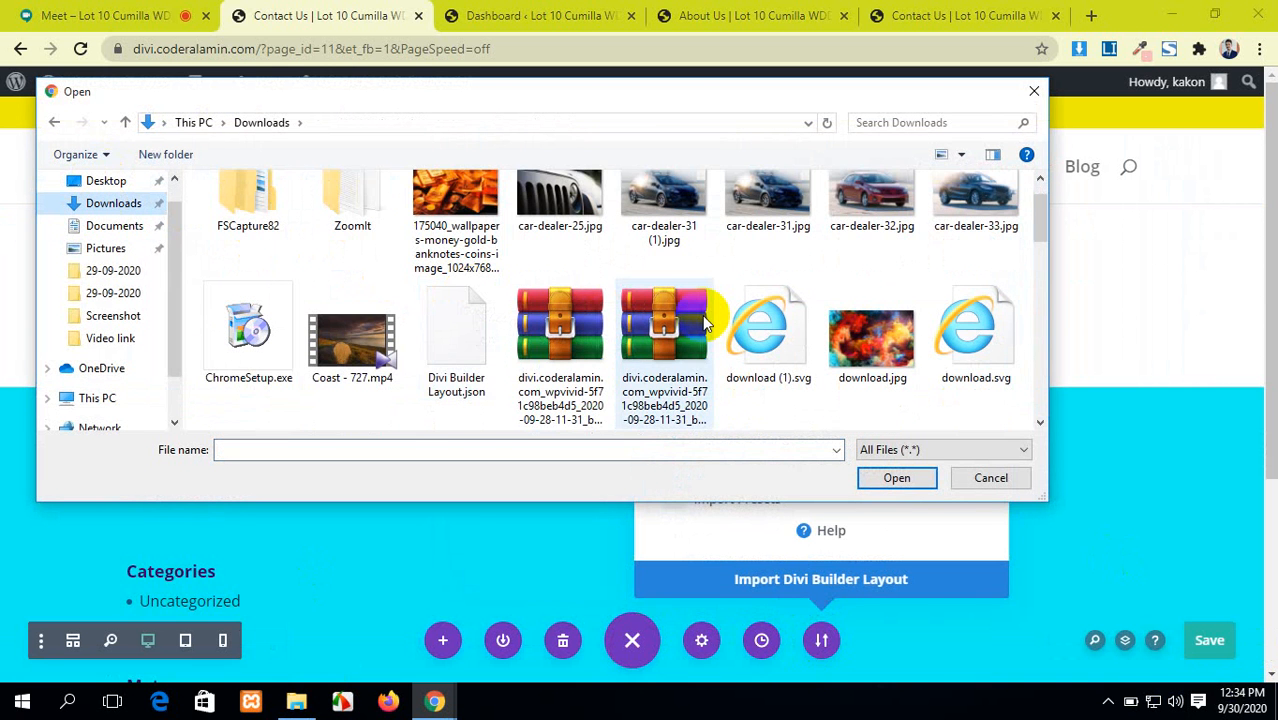
{"action": "scroll", "coordinate": [702, 315], "scroll_direction": "down", "scroll_amount": 1}
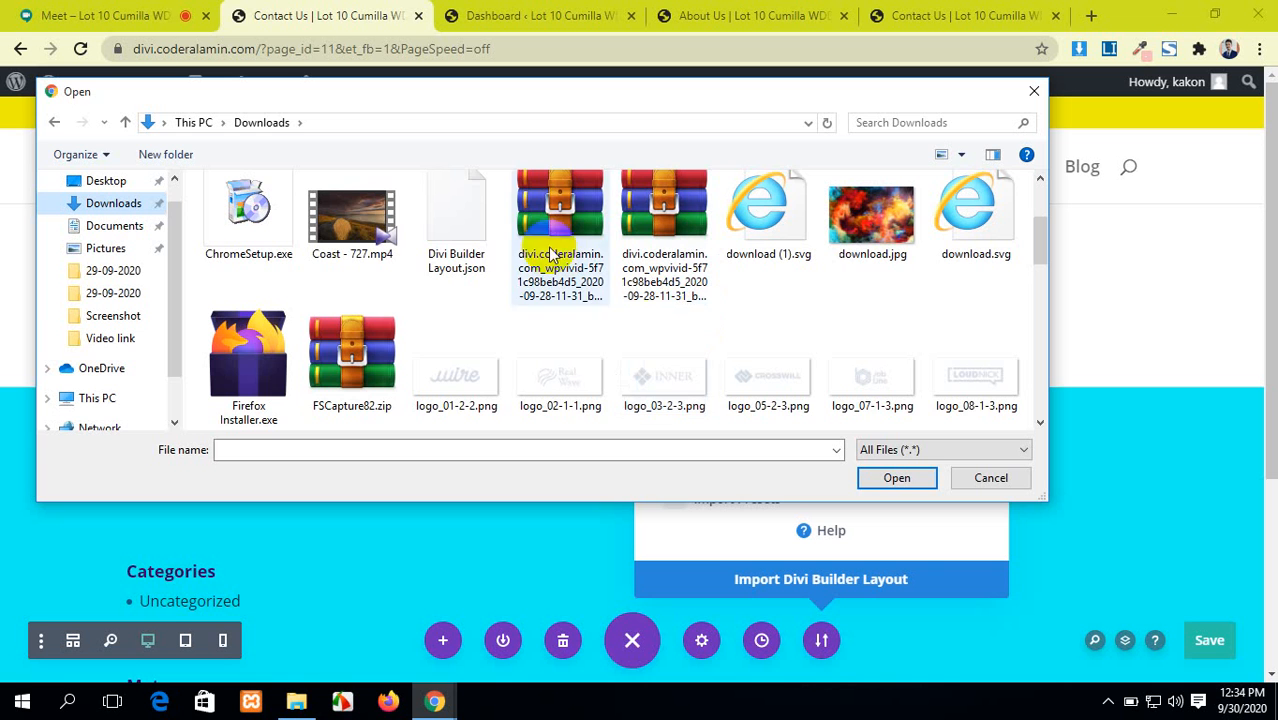
{"action": "left_click", "coordinate": [460, 212]}
{"action": "left_click", "coordinate": [912, 478]}
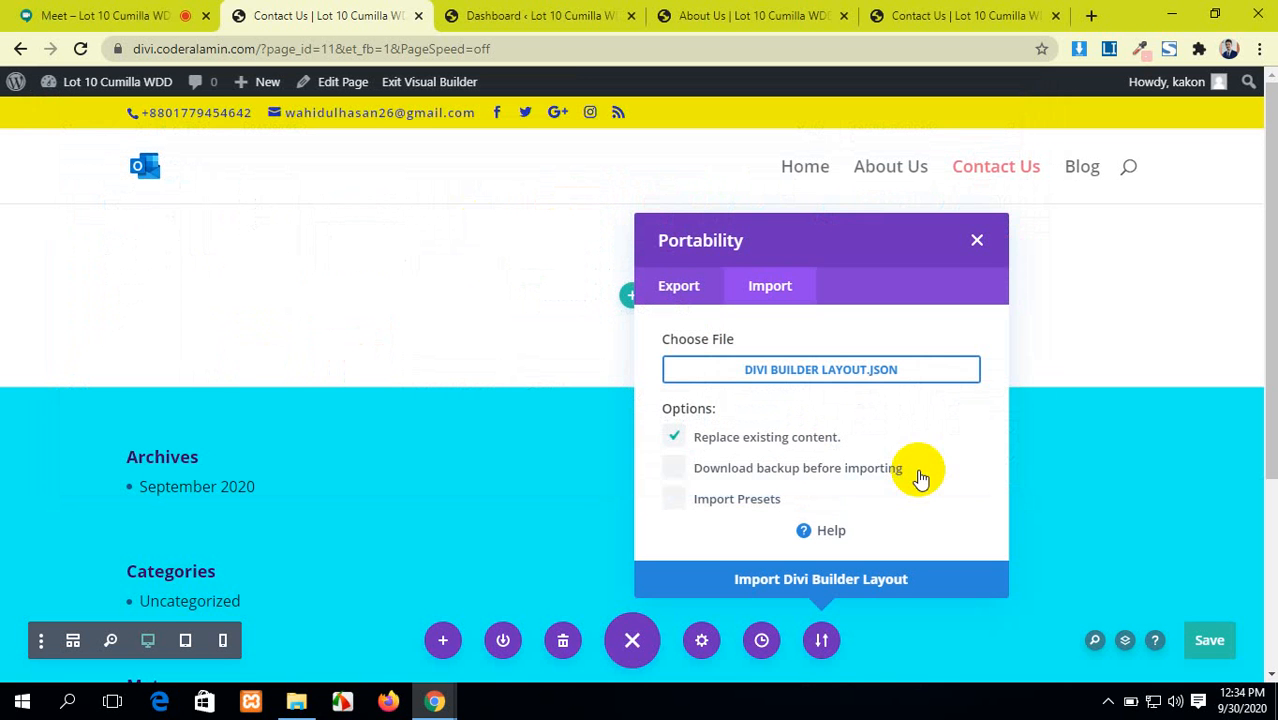
{"action": "left_click", "coordinate": [877, 579]}
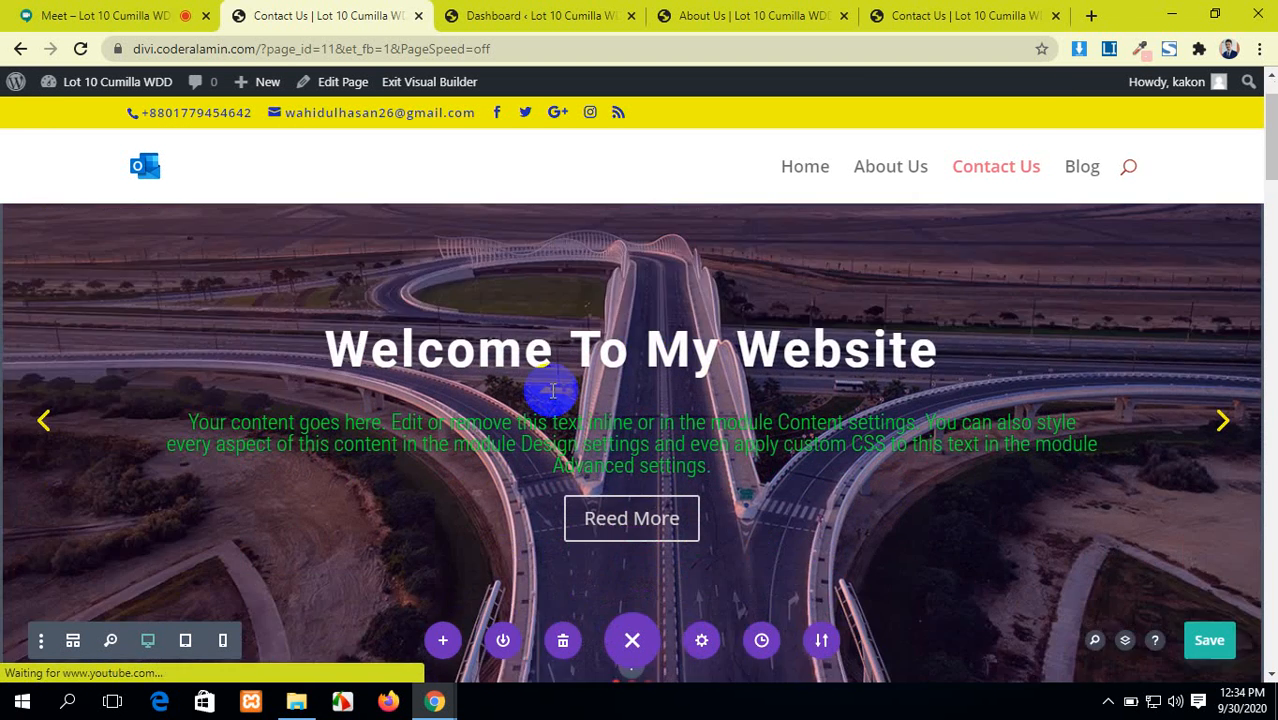
Review the imported layout down to the footer and save the Contact Us page.
{"action": "scroll", "coordinate": [550, 390], "scroll_direction": "down", "scroll_amount": 10}
{"action": "scroll", "coordinate": [550, 390], "scroll_direction": "down", "scroll_amount": 12}
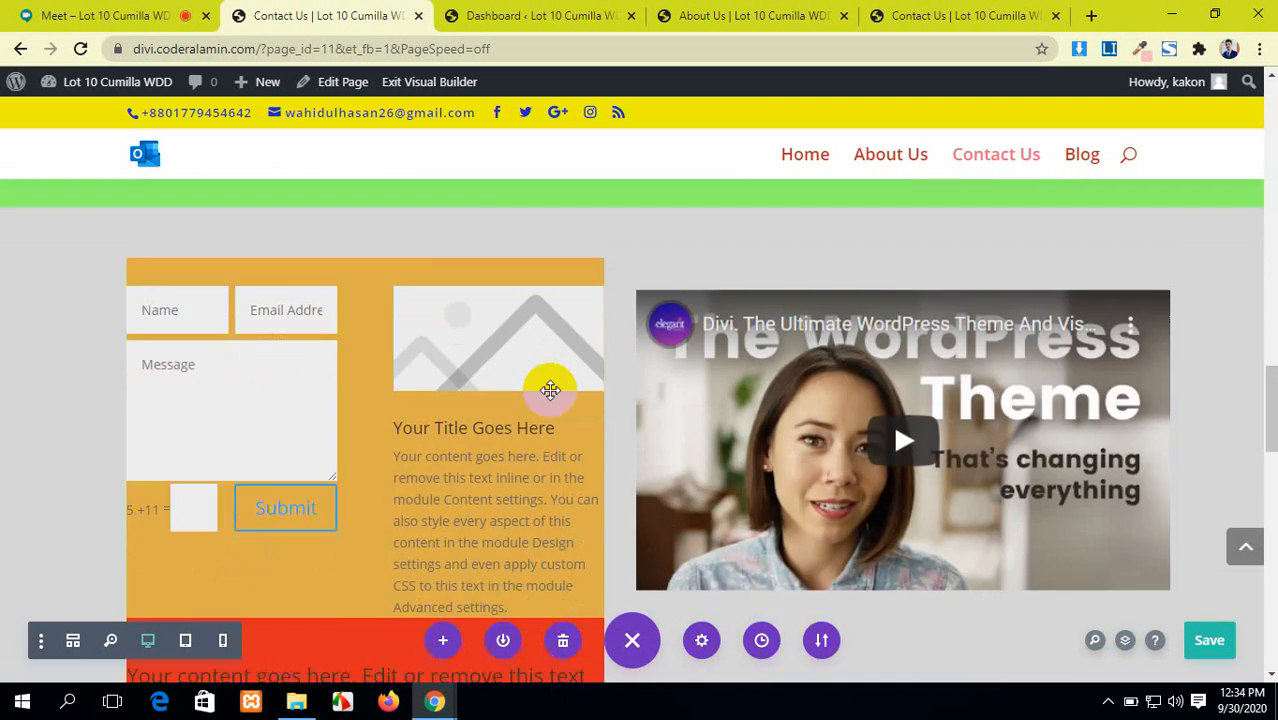
{"action": "scroll", "coordinate": [549, 389], "scroll_direction": "down", "scroll_amount": 5}
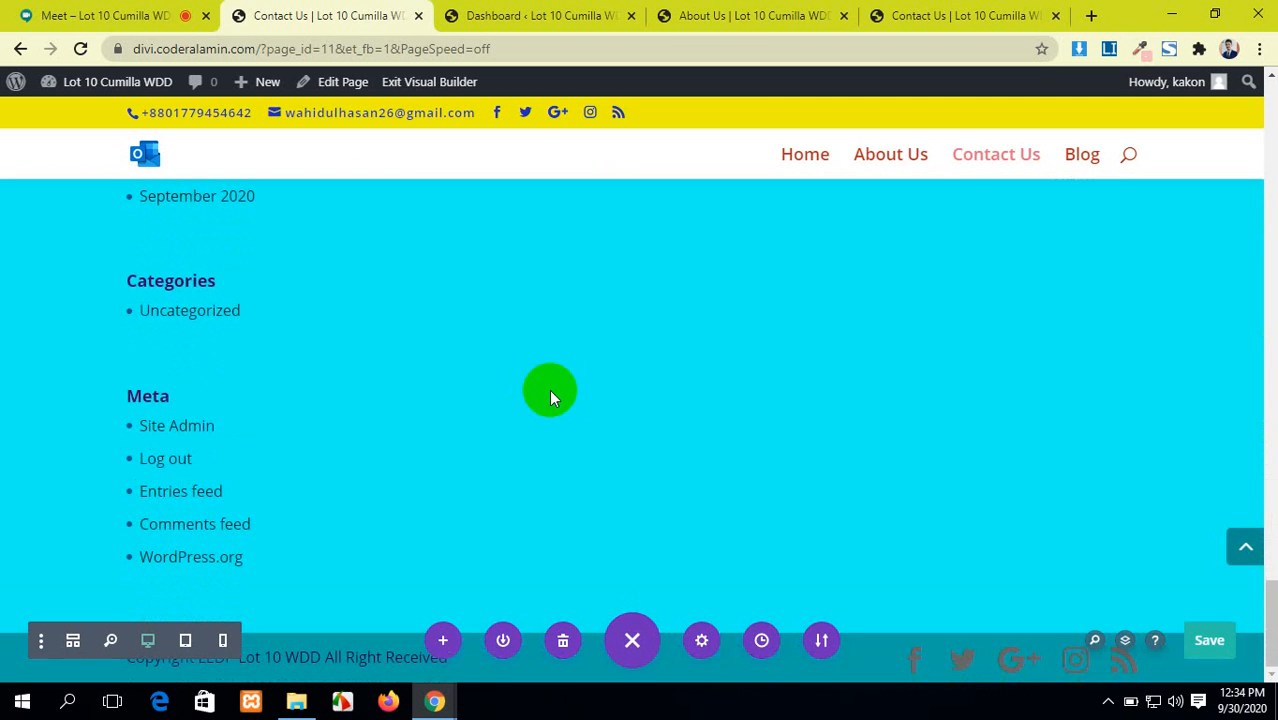
{"action": "left_click", "coordinate": [1233, 642]}
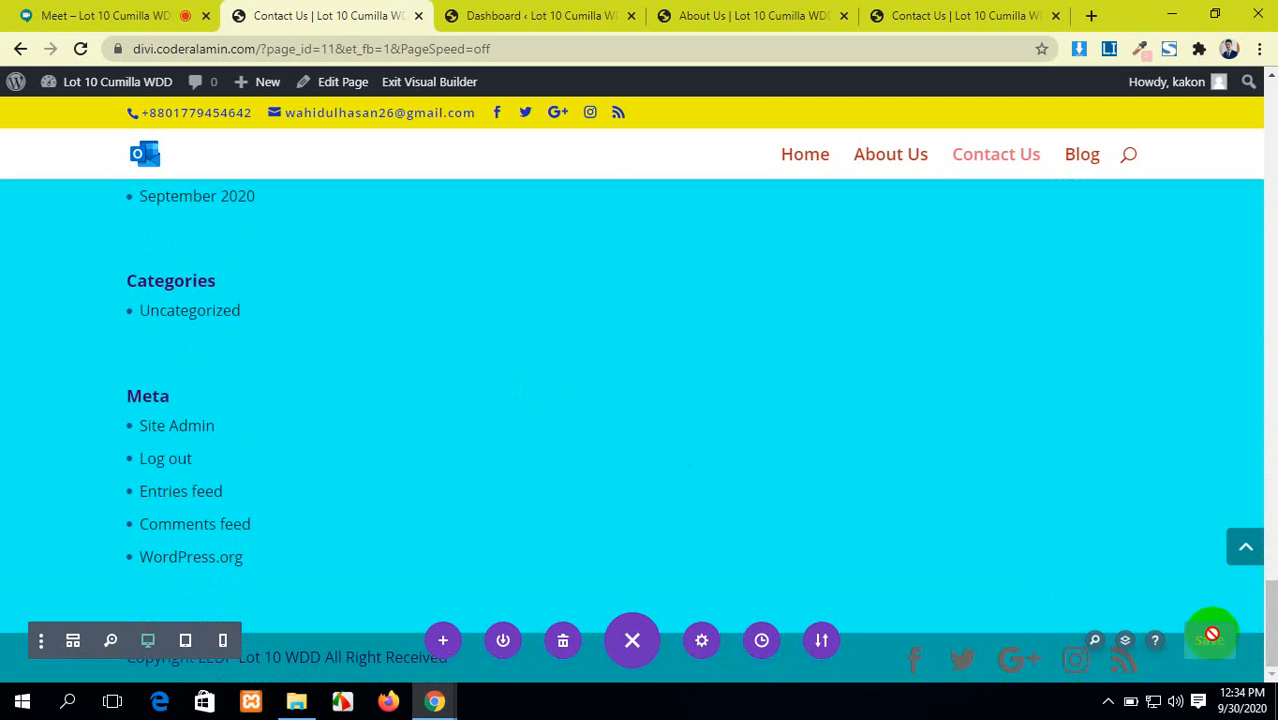
Compare the Export and Import options in Portability on the Contact Us page, and close it.
{"action": "left_click", "coordinate": [818, 641]}
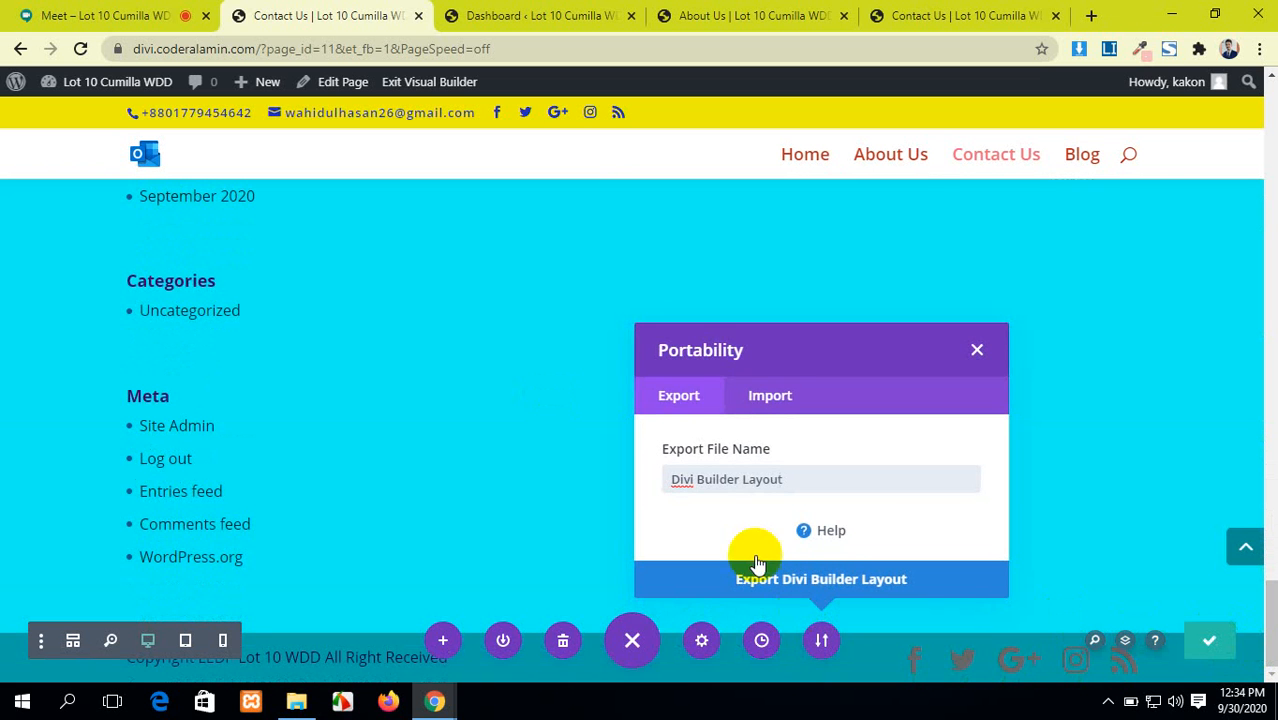
{"action": "left_click", "coordinate": [786, 412]}
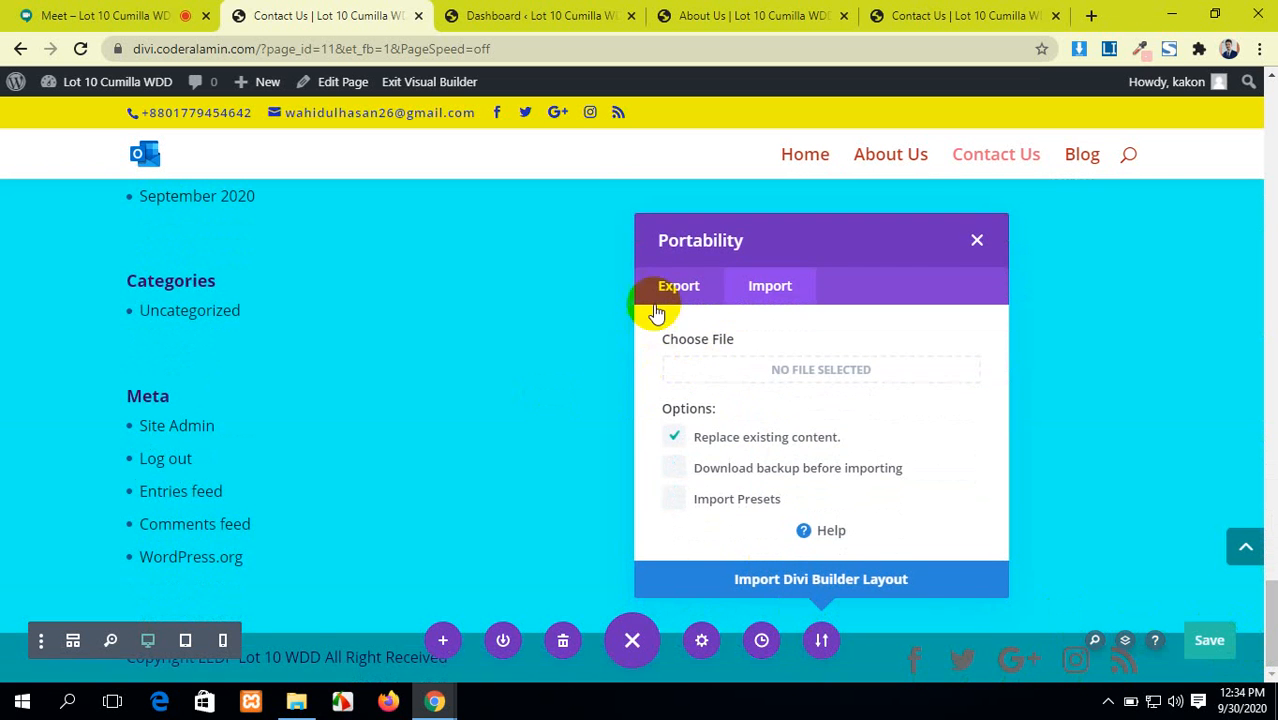
{"action": "left_click", "coordinate": [658, 300]}
{"action": "left_click", "coordinate": [770, 397]}
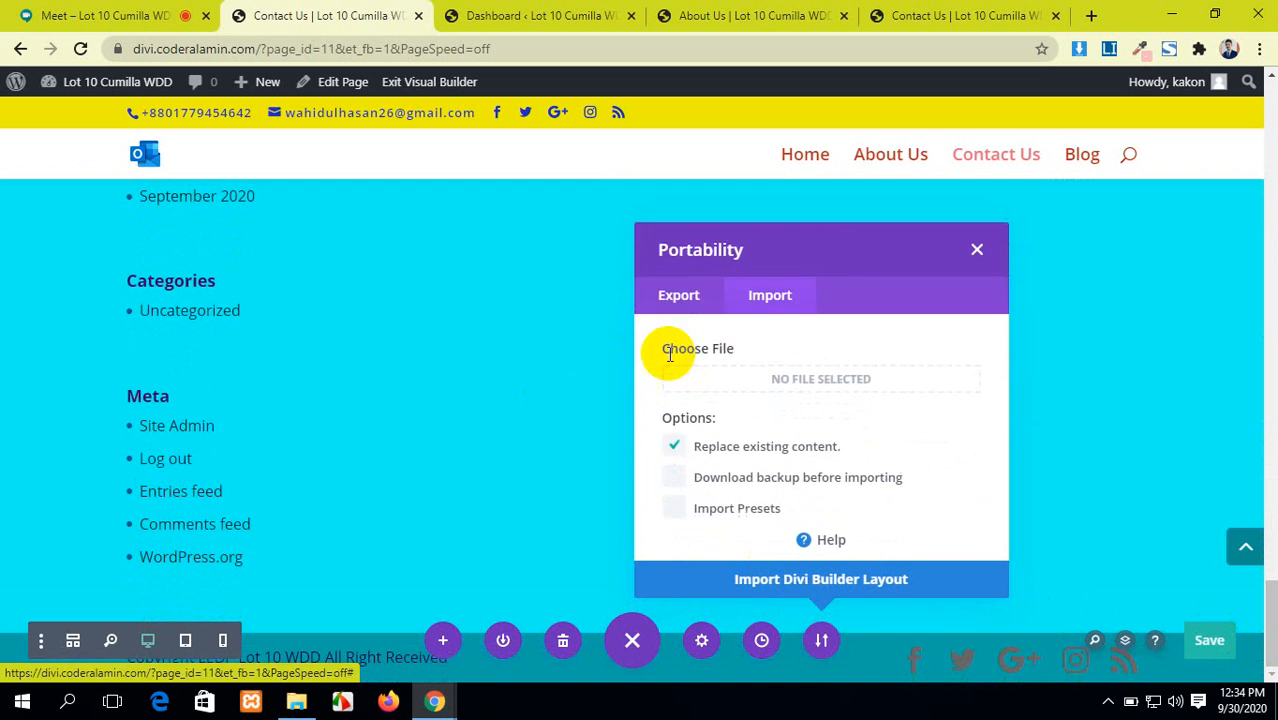
{"action": "left_click", "coordinate": [671, 302]}
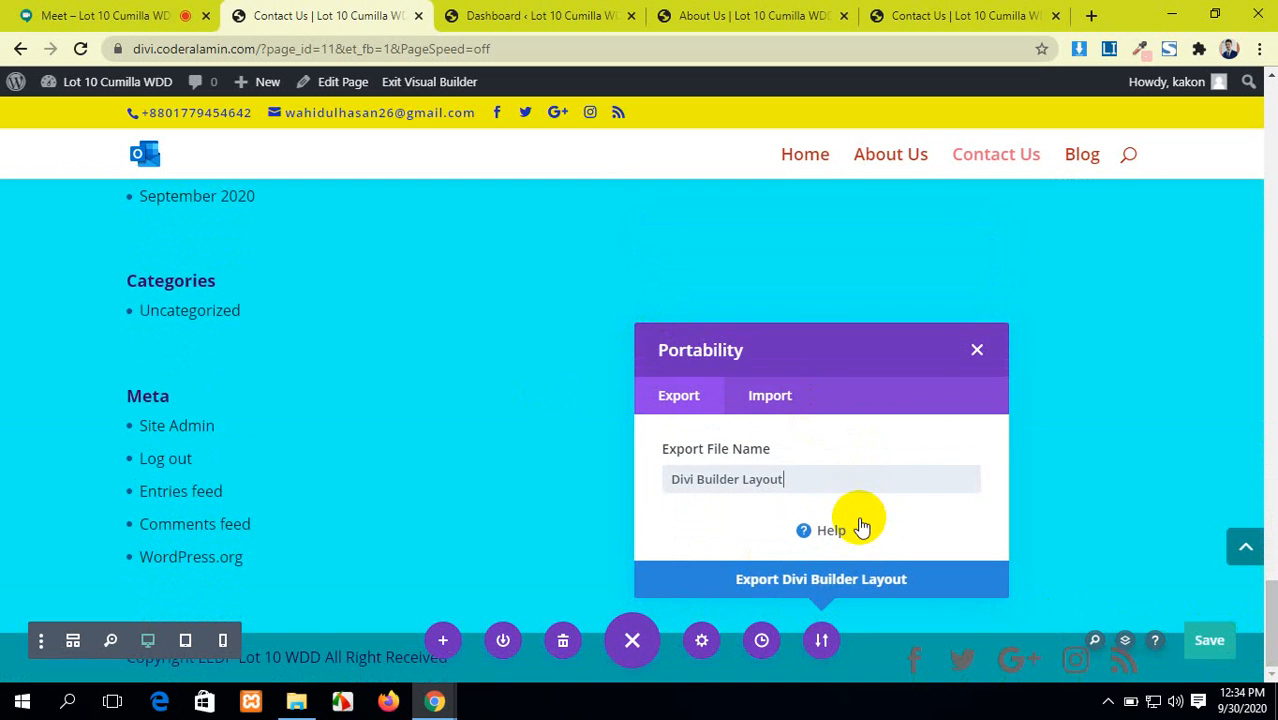
{"action": "left_click", "coordinate": [970, 350]}
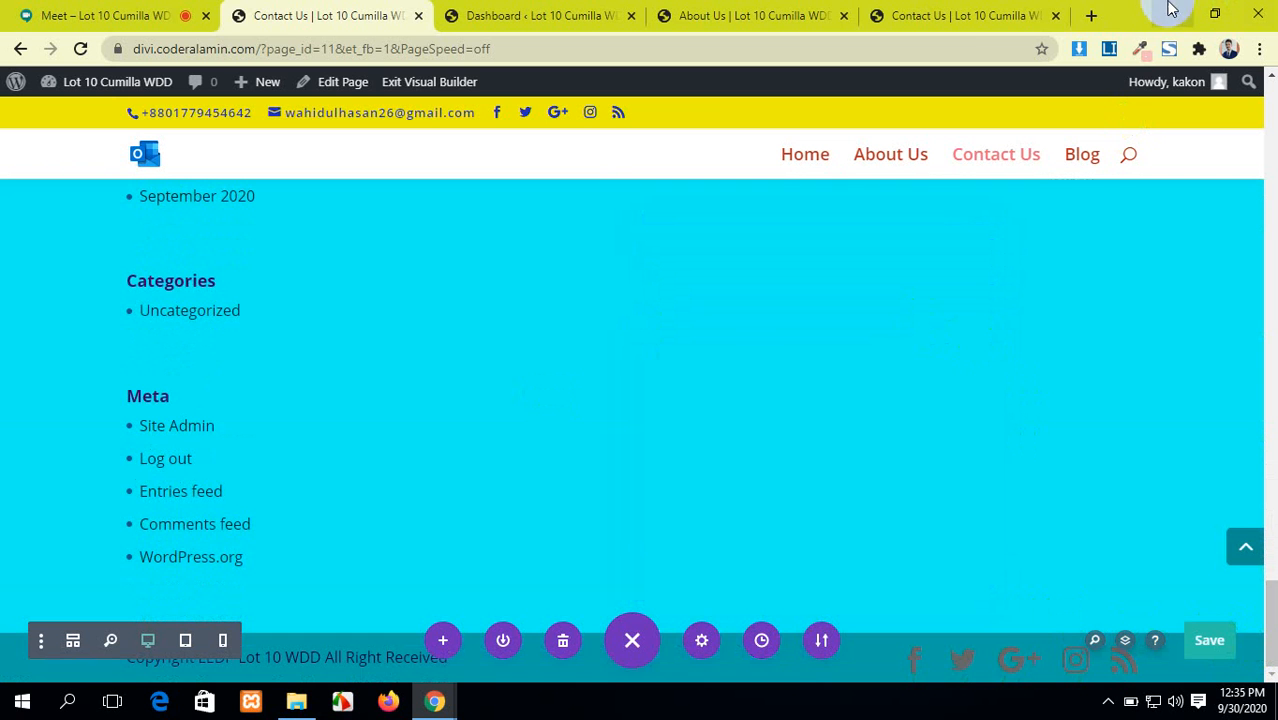
Save the Contact Us page again.
{"action": "key", "text": "ctrl+s"}
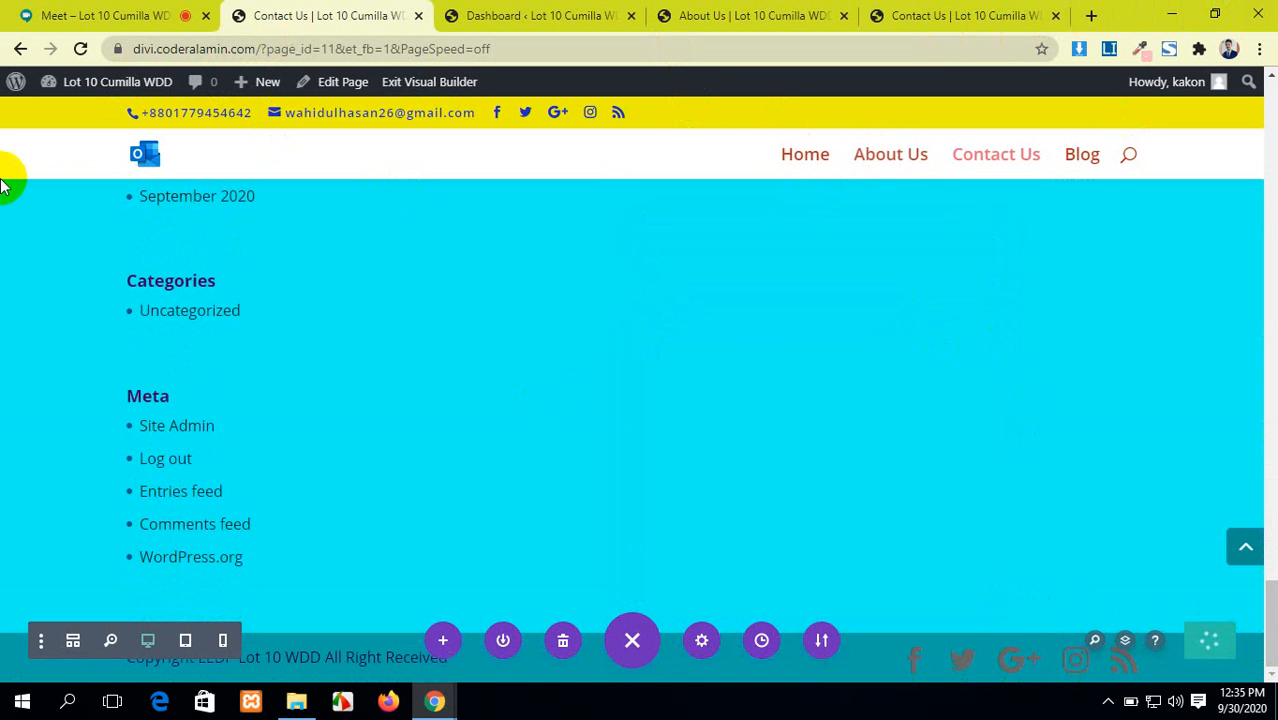
{"action": "scroll", "coordinate": [2, 186], "scroll_direction": "up", "scroll_amount": 3}
{"action": "scroll", "coordinate": [412, 330], "scroll_direction": "down", "scroll_amount": 3}
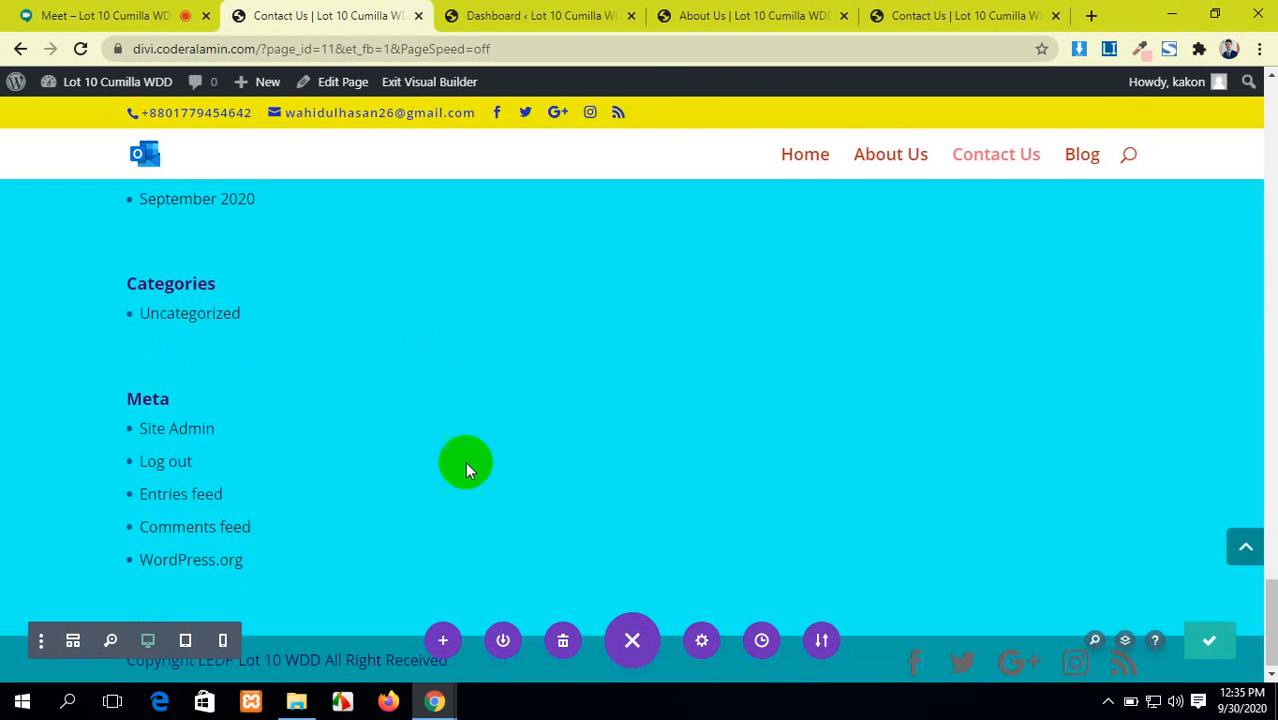
Clear the entire layout of the Contact Us page.
{"action": "left_click", "coordinate": [563, 642]}
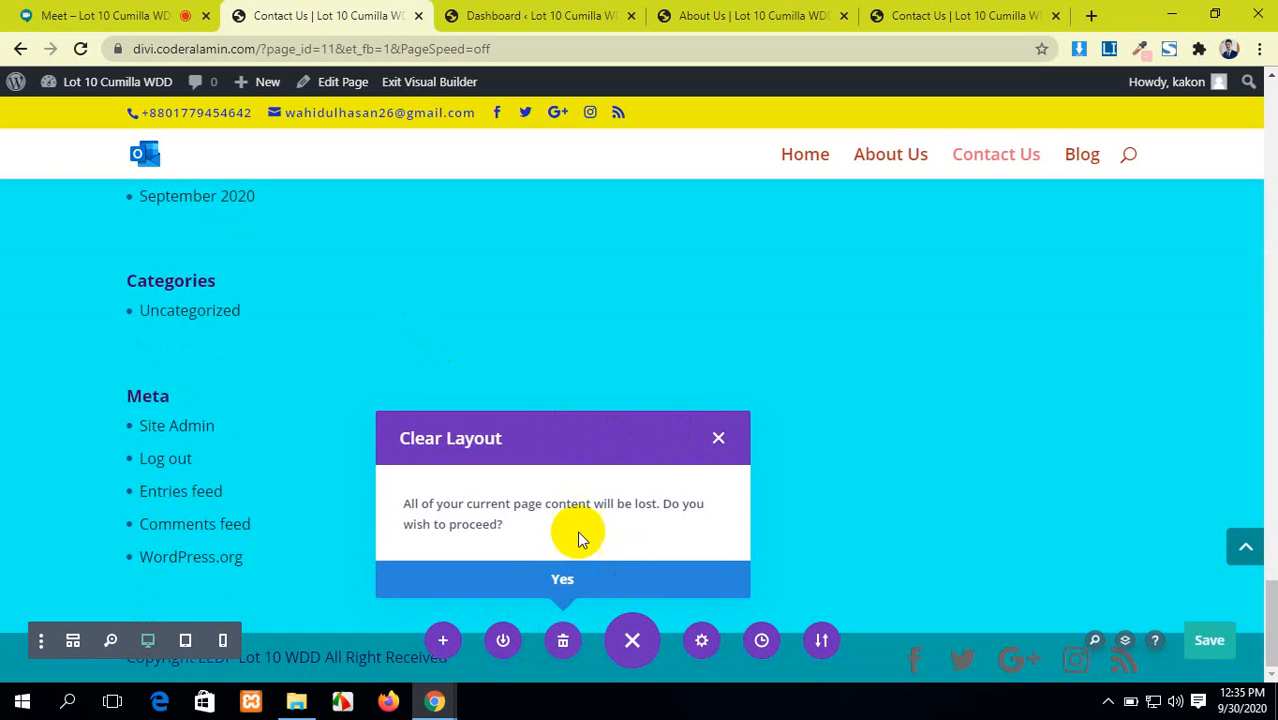
{"action": "left_click", "coordinate": [571, 584]}
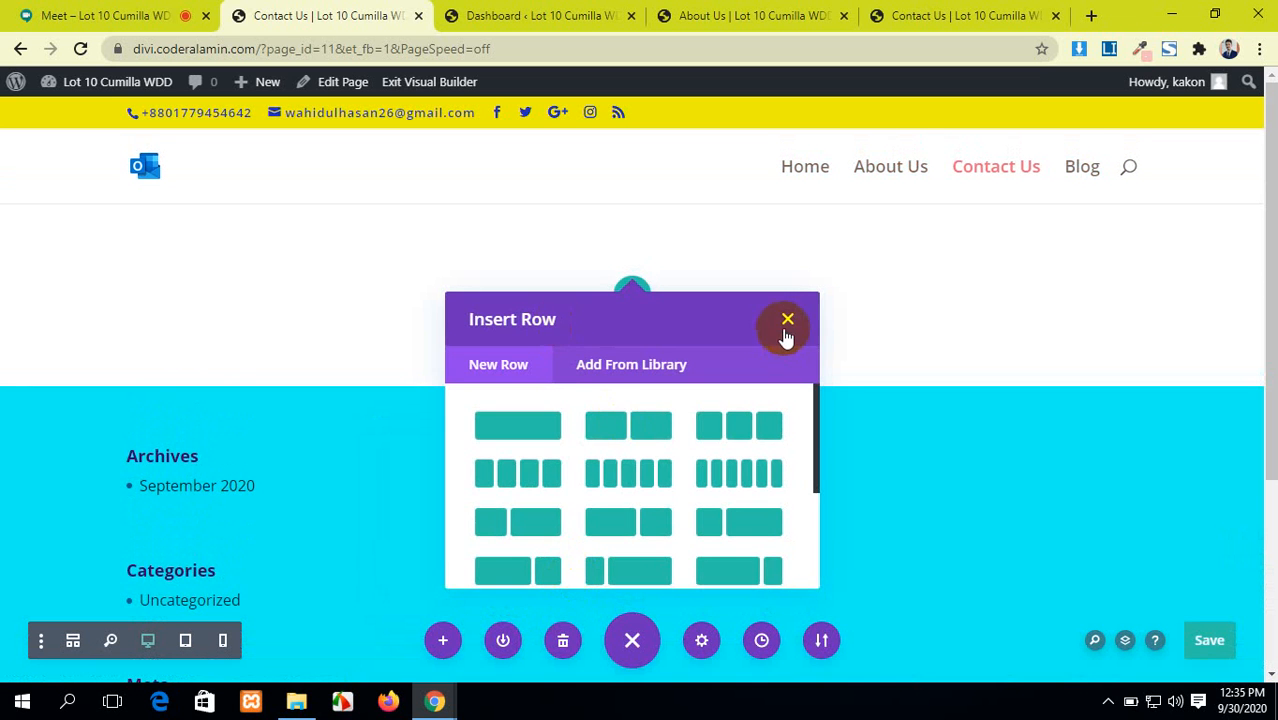
Dismiss the row insertion, save the cleared Contact Us page, and close its builder tab.
{"action": "left_click", "coordinate": [787, 317]}
{"action": "left_click", "coordinate": [1220, 642]}
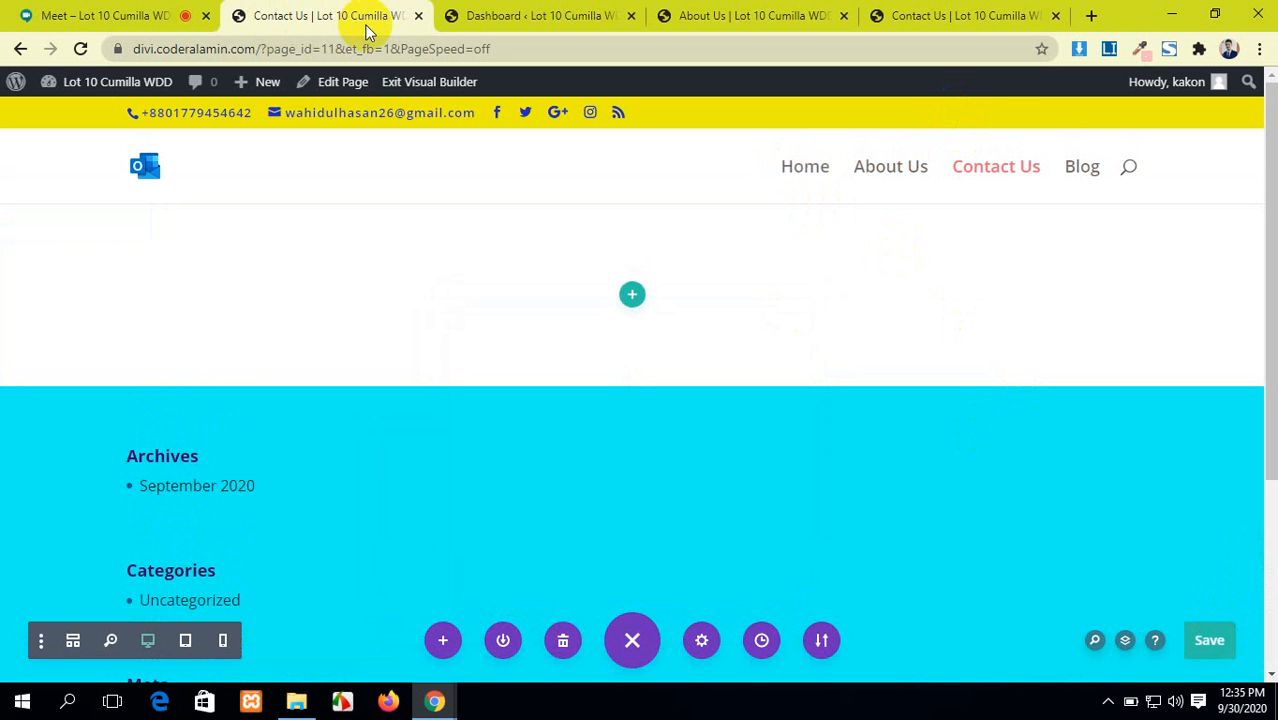
{"action": "left_click", "coordinate": [420, 16]}
Check the published Contact Us page for remaining content after clearing its layout.
{"action": "left_click", "coordinate": [694, 12]}
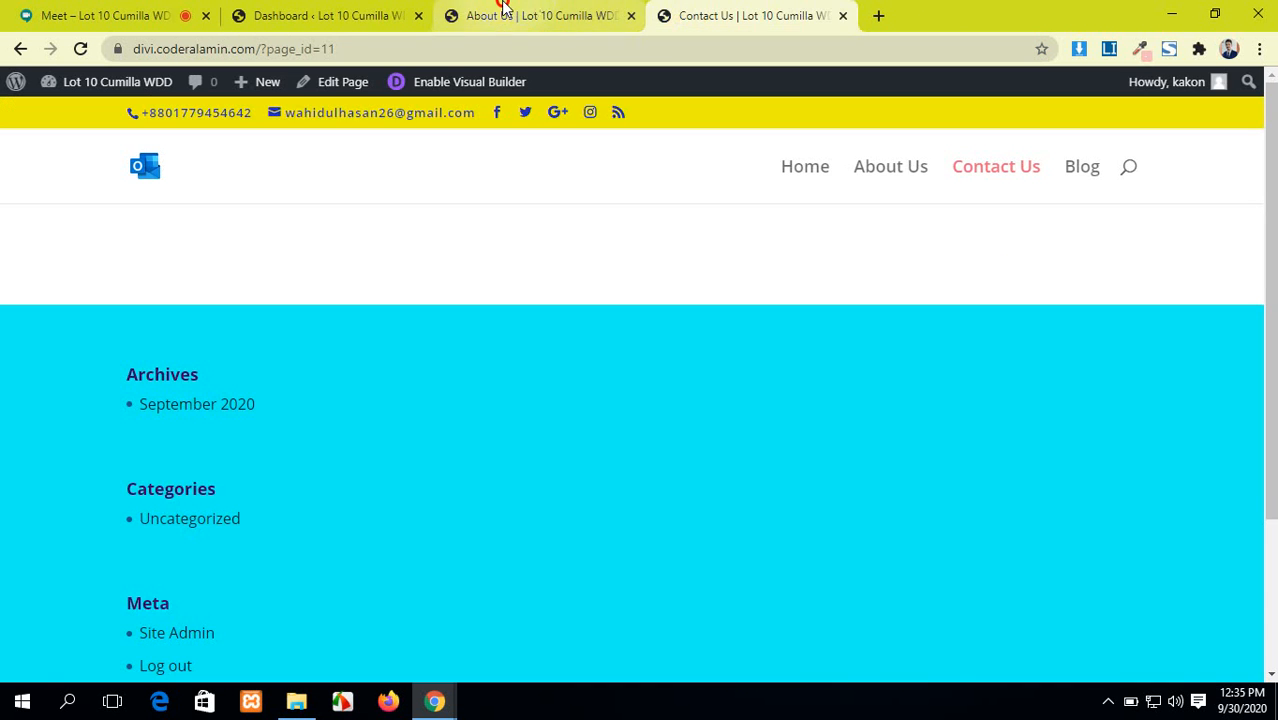
{"action": "left_click", "coordinate": [318, 8]}
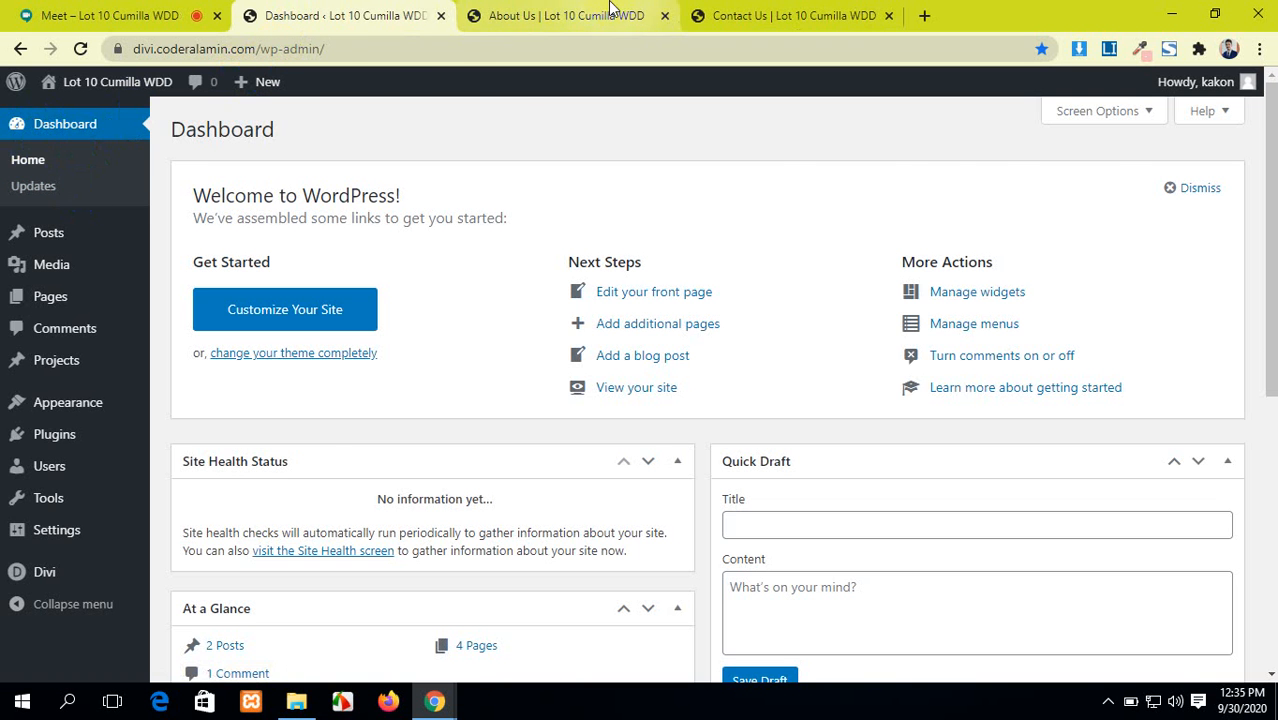
{"action": "left_click", "coordinate": [697, 12]}
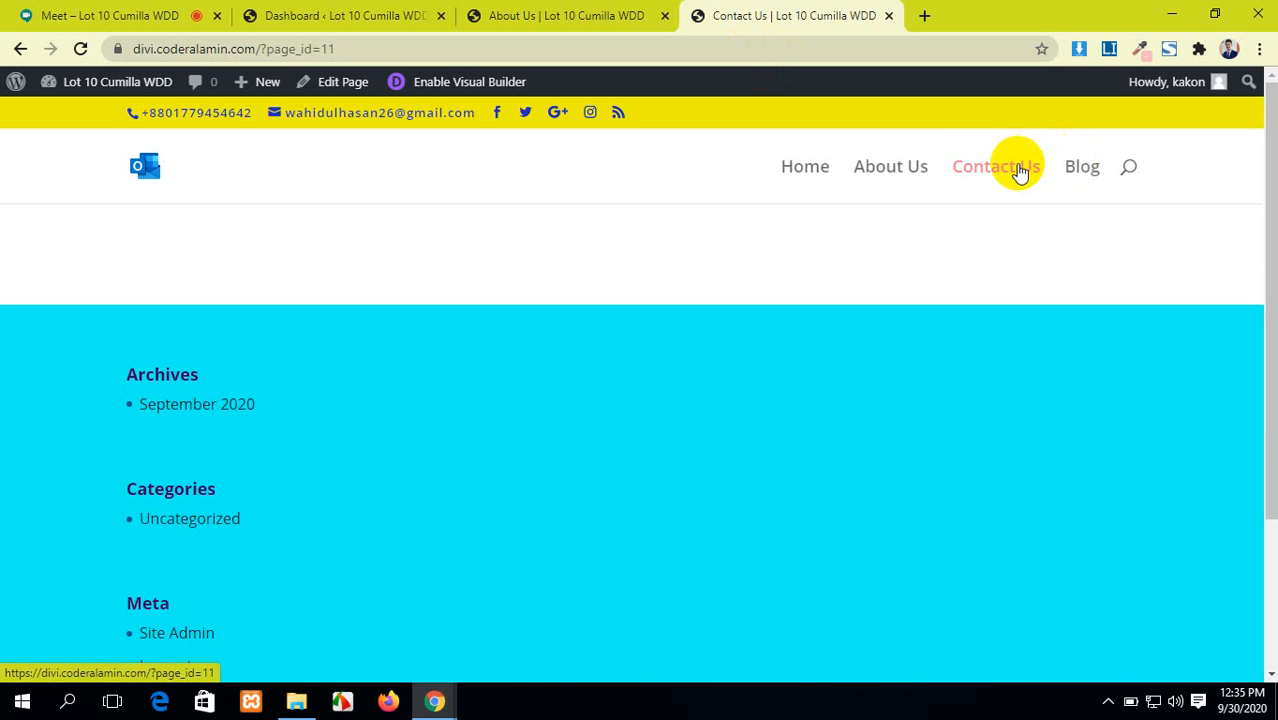
Open the Home page from the WordPress page list and launch it in the Divi Builder.
{"action": "left_click", "coordinate": [385, 14]}
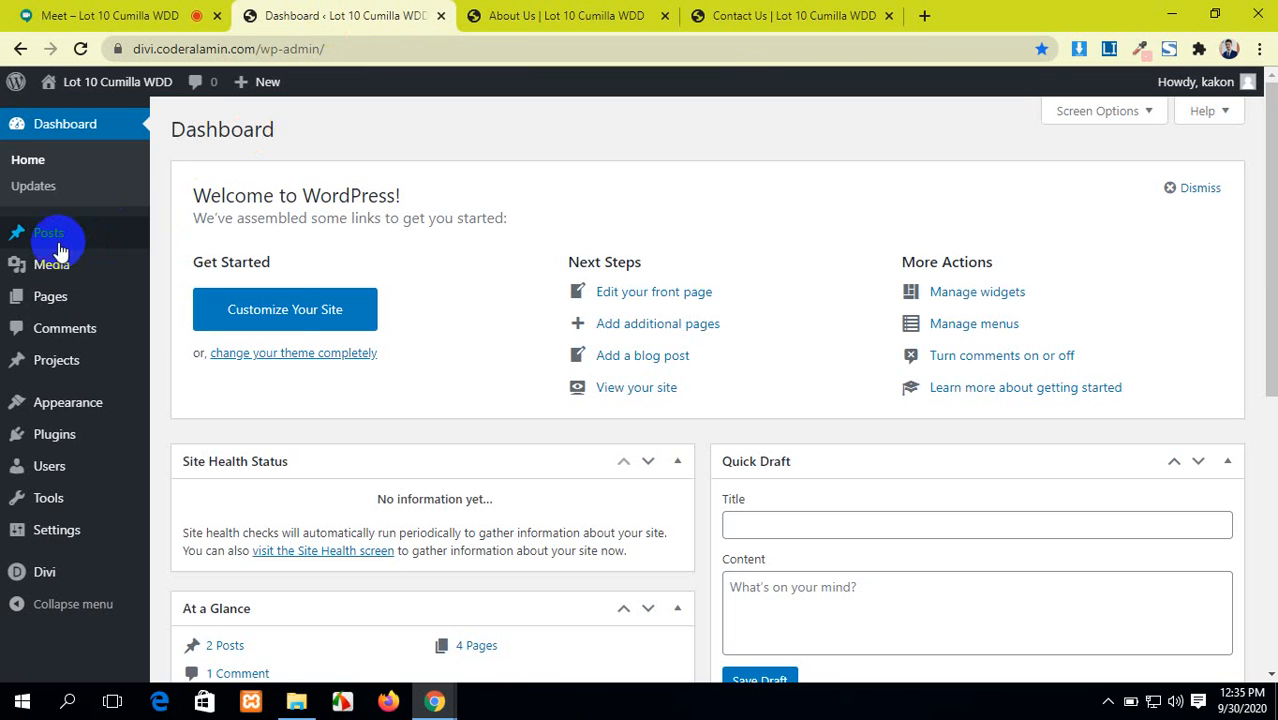
{"action": "mouse_move", "coordinate": [28, 285]}
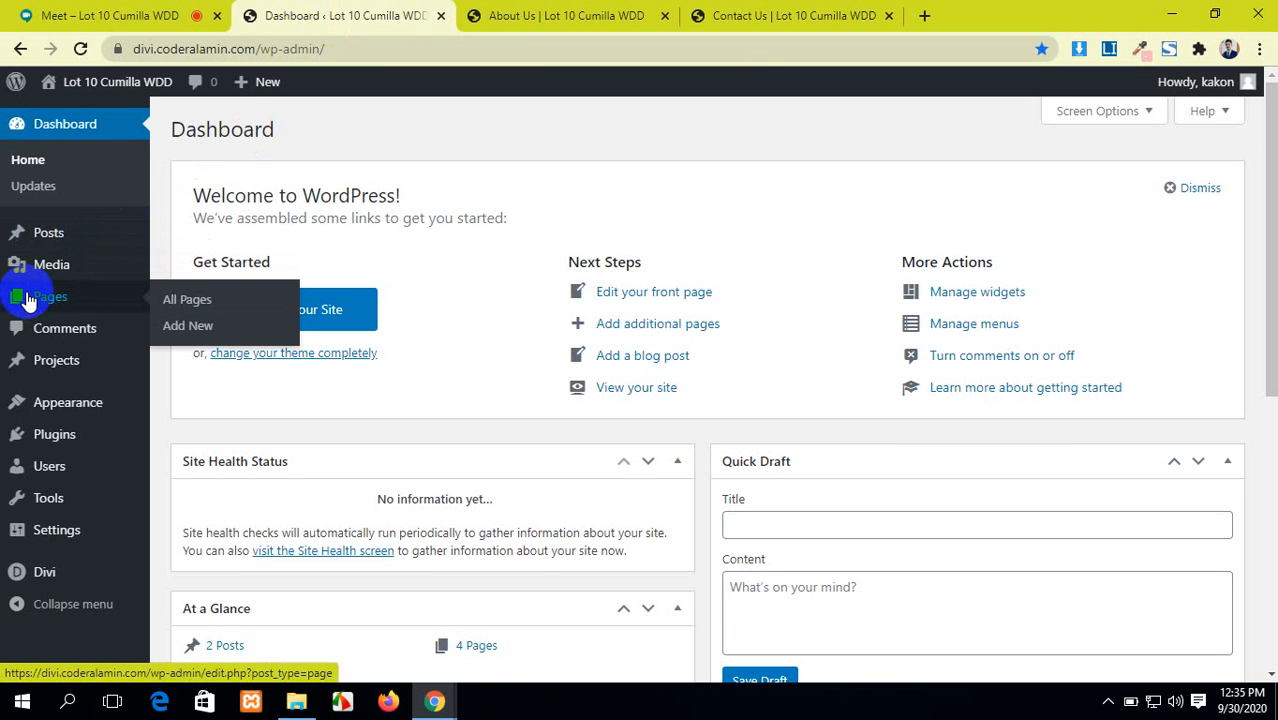
{"action": "mouse_move", "coordinate": [82, 410]}
{"action": "scroll", "coordinate": [77, 418], "scroll_direction": "down", "scroll_amount": 1}
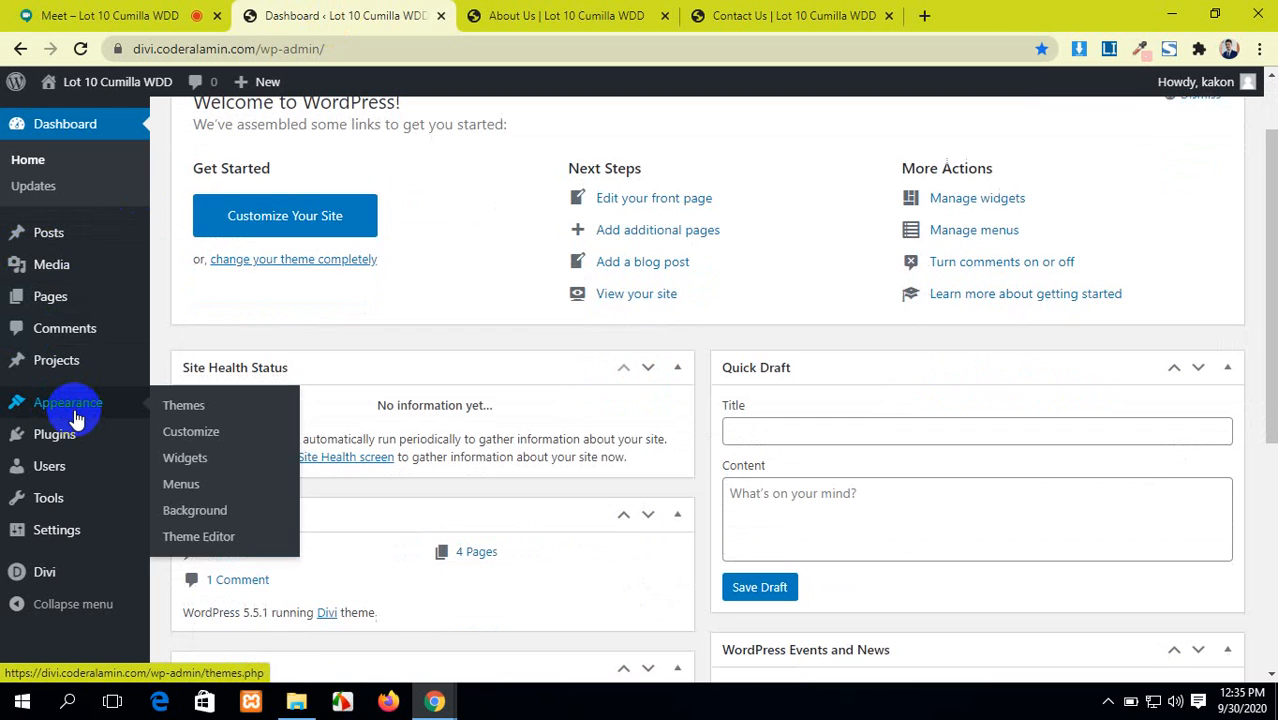
{"action": "left_click", "coordinate": [198, 303]}
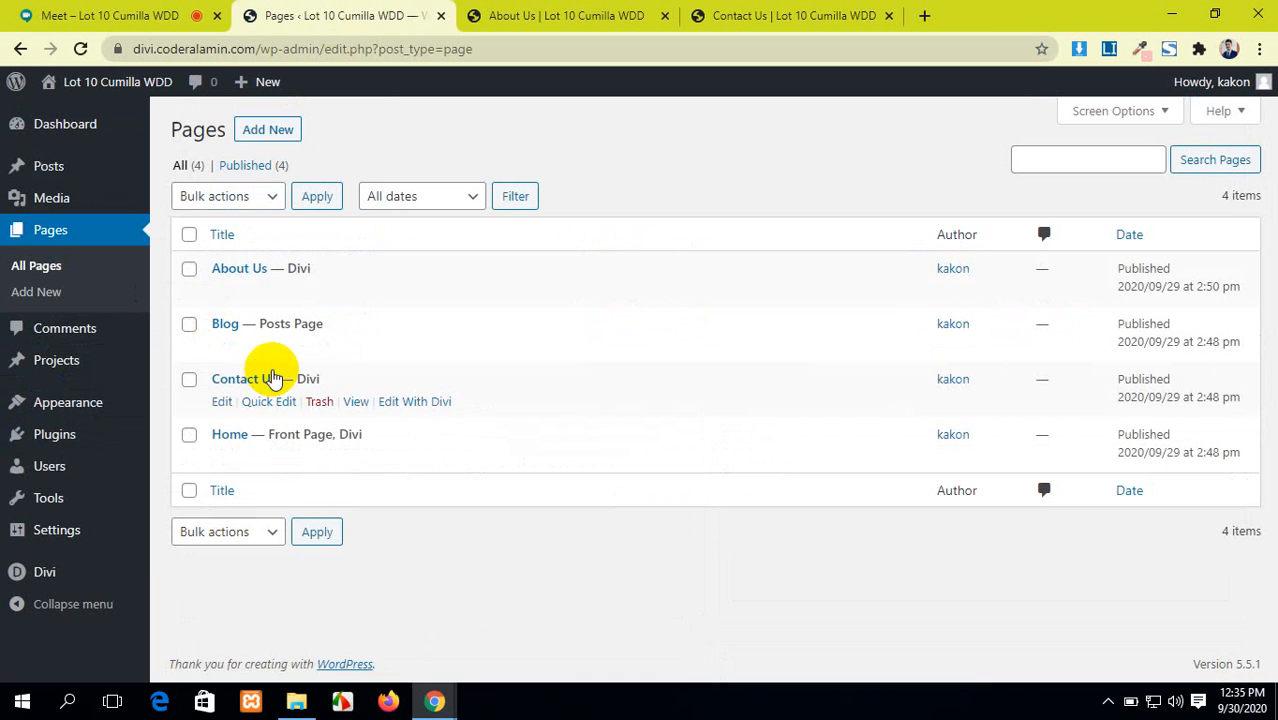
{"action": "left_click", "coordinate": [221, 457]}
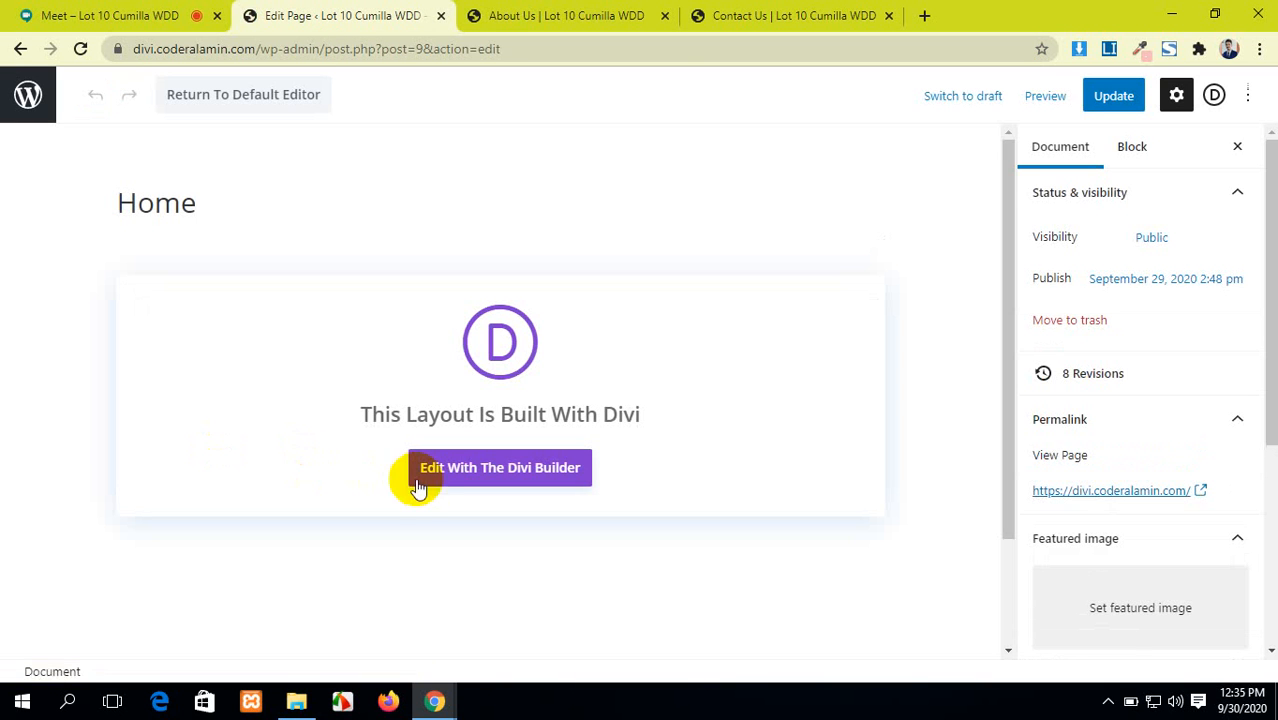
{"action": "left_click", "coordinate": [436, 476]}
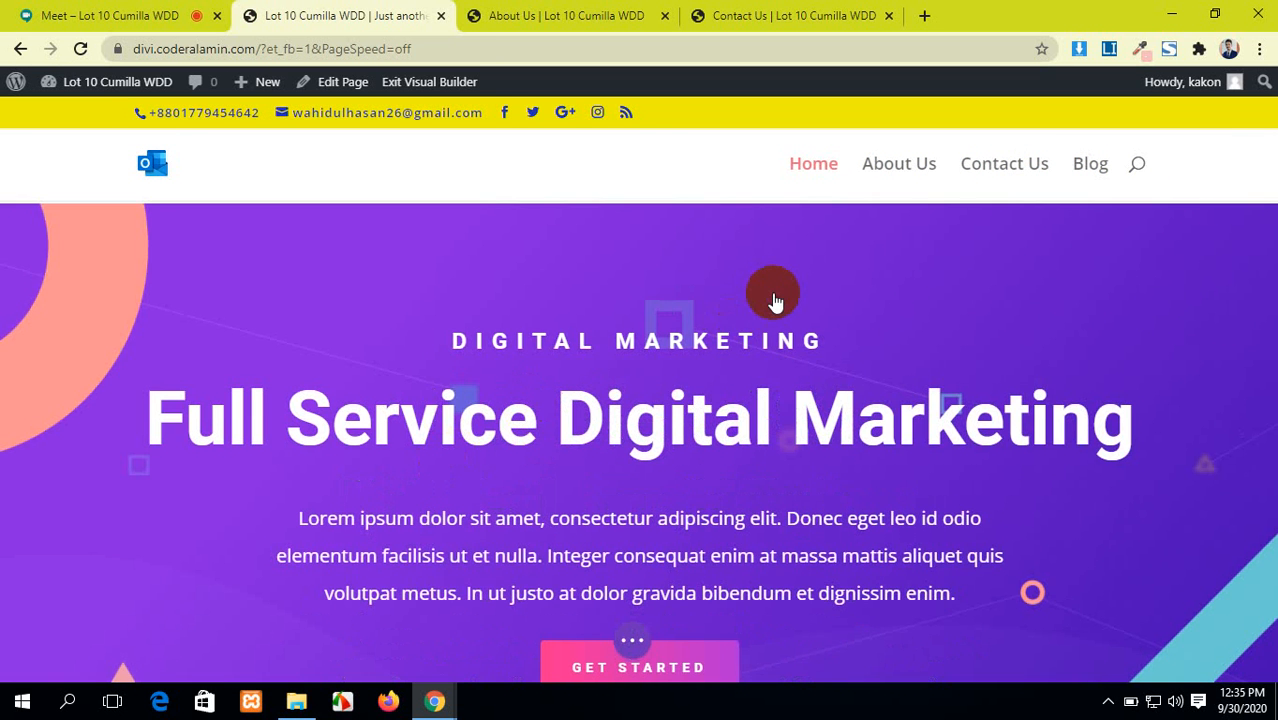
Export the Home page's Divi Builder layout with the file name jakhushi.
{"action": "scroll", "coordinate": [1042, 175], "scroll_direction": "down", "scroll_amount": 4}
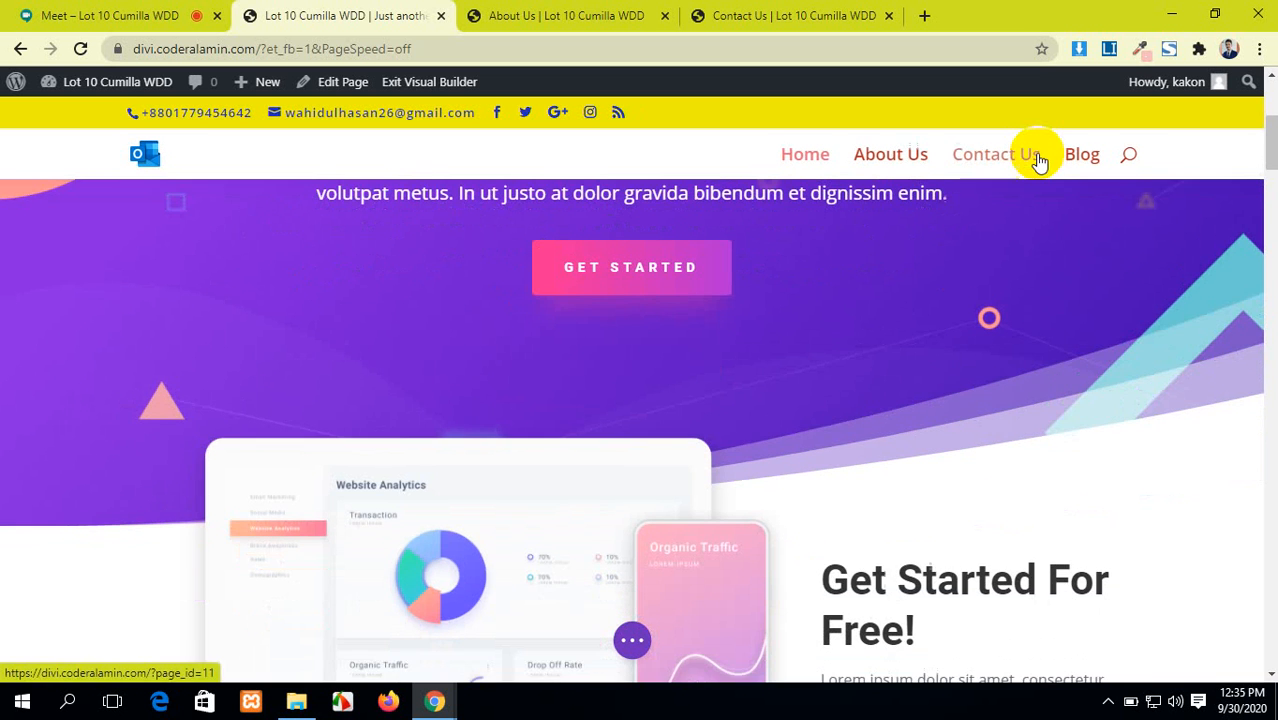
{"action": "scroll", "coordinate": [779, 328], "scroll_direction": "down", "scroll_amount": 10}
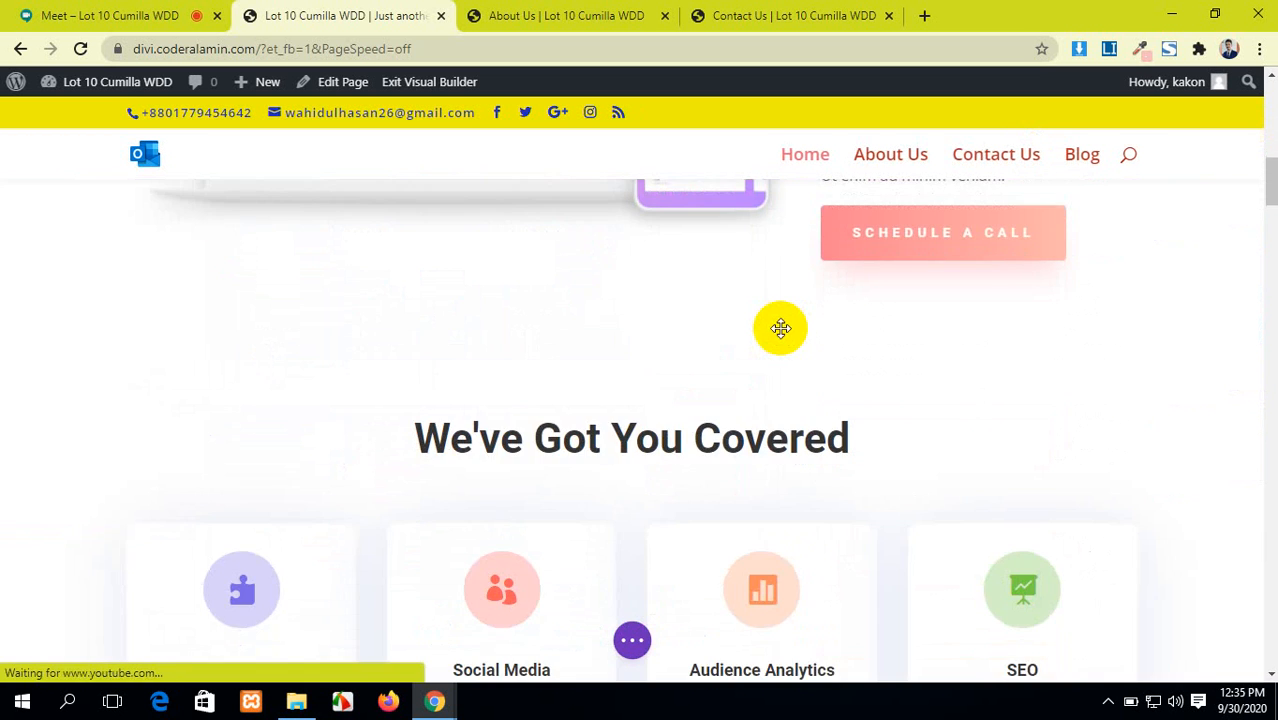
{"action": "left_click", "coordinate": [638, 646]}
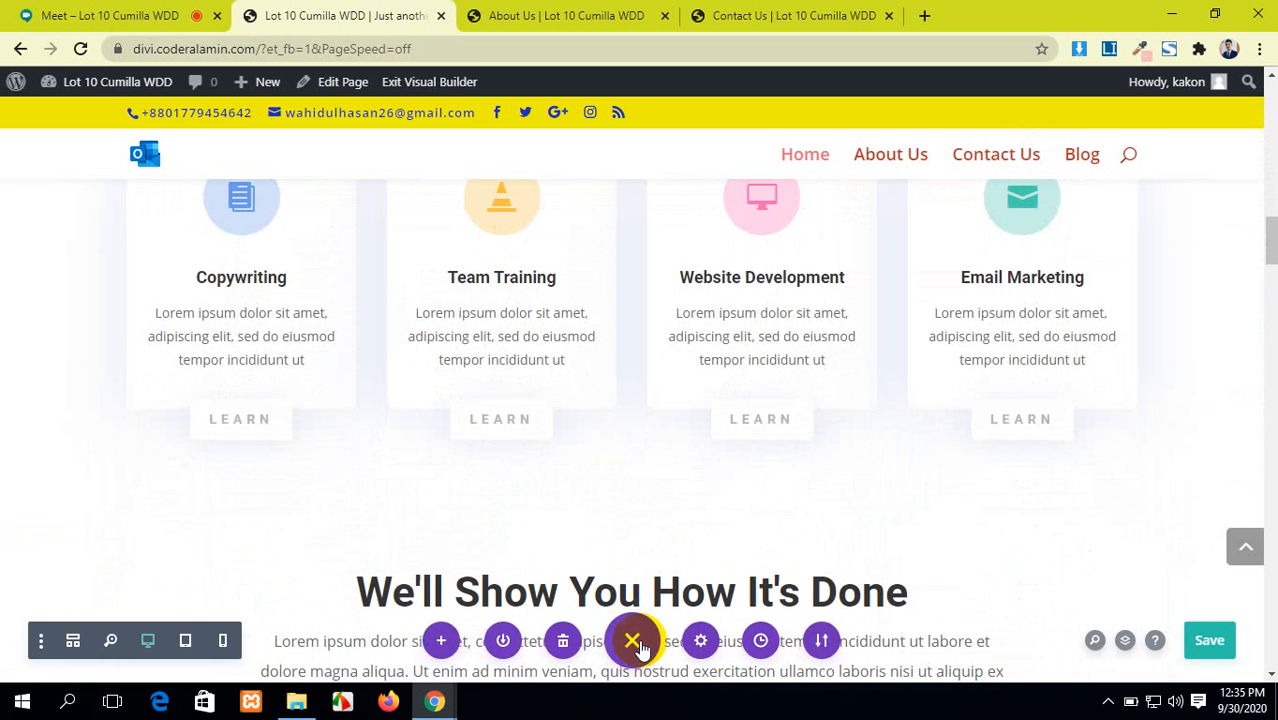
{"action": "left_click", "coordinate": [819, 642]}
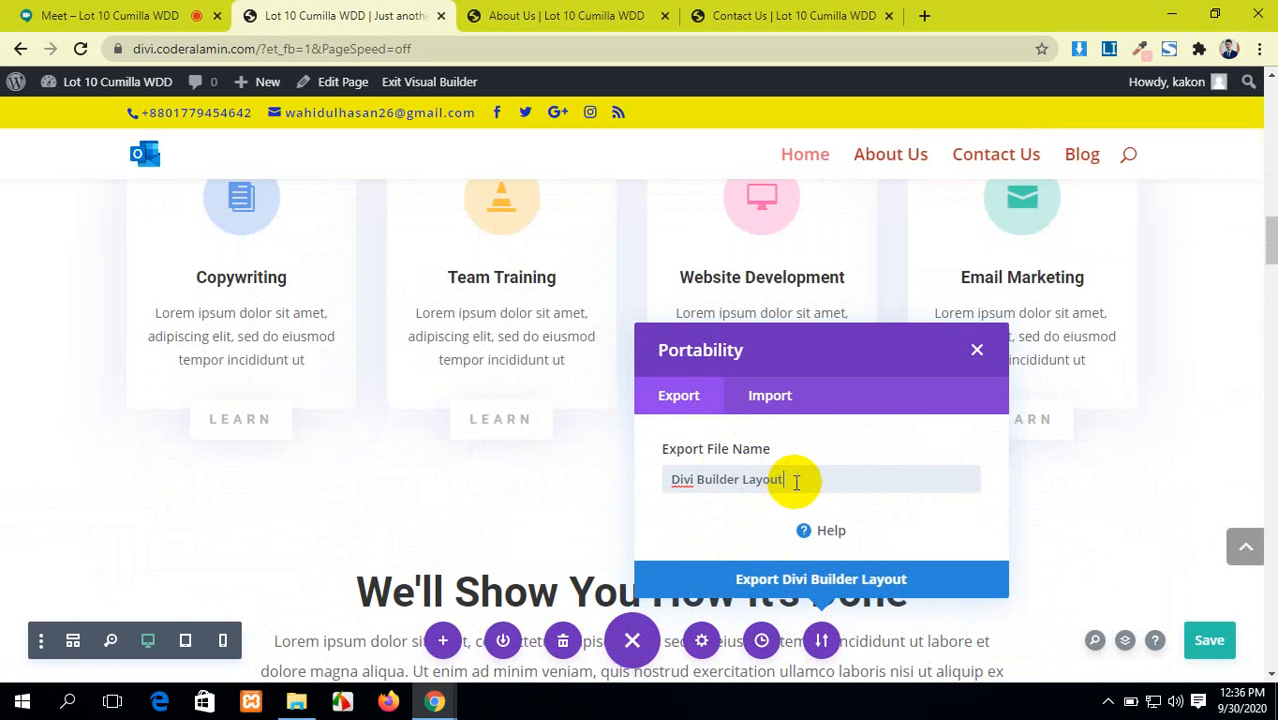
{"action": "left_click_drag", "start_coordinate": [801, 483], "coordinate": [622, 485]}
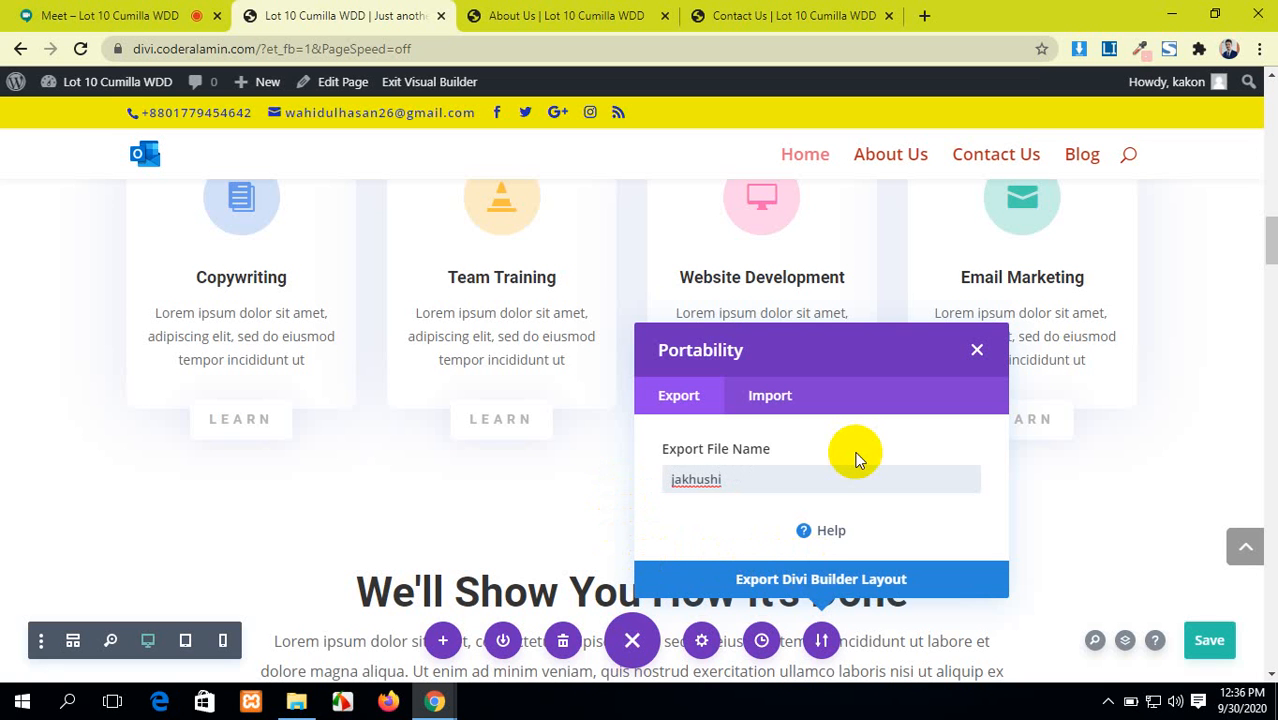
{"action": "left_click", "coordinate": [808, 588]}
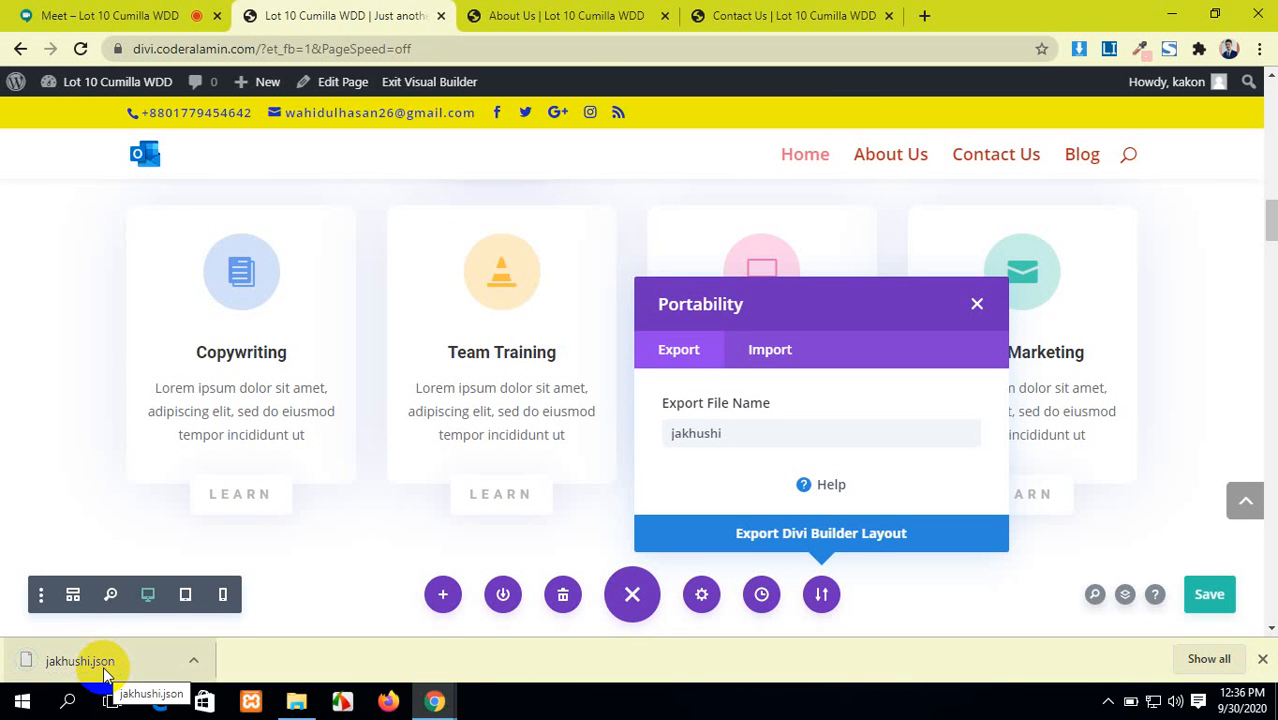
Switch to File Explorer and locate the exported jakhushi.json in the Downloads folder.
{"action": "left_click", "coordinate": [1170, 13]}
{"action": "right_click", "coordinate": [345, 150]}
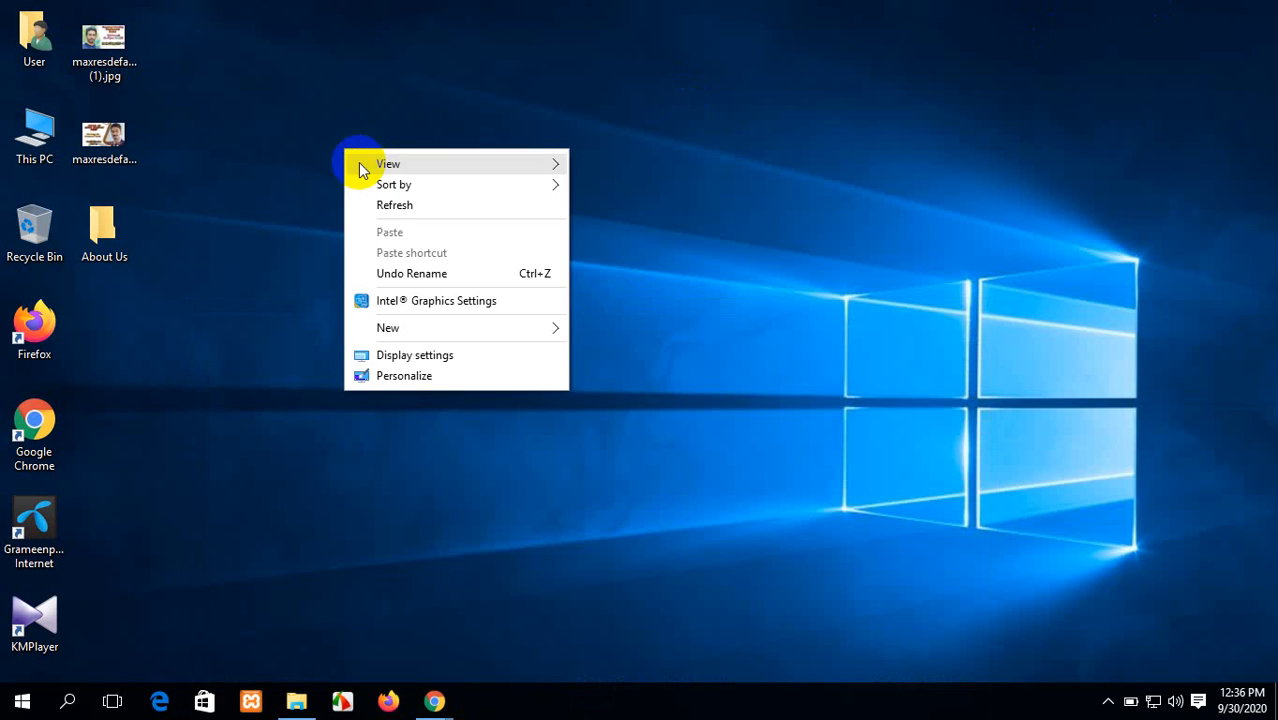
{"action": "left_click", "coordinate": [394, 205]}
{"action": "double_click", "coordinate": [14, 136]}
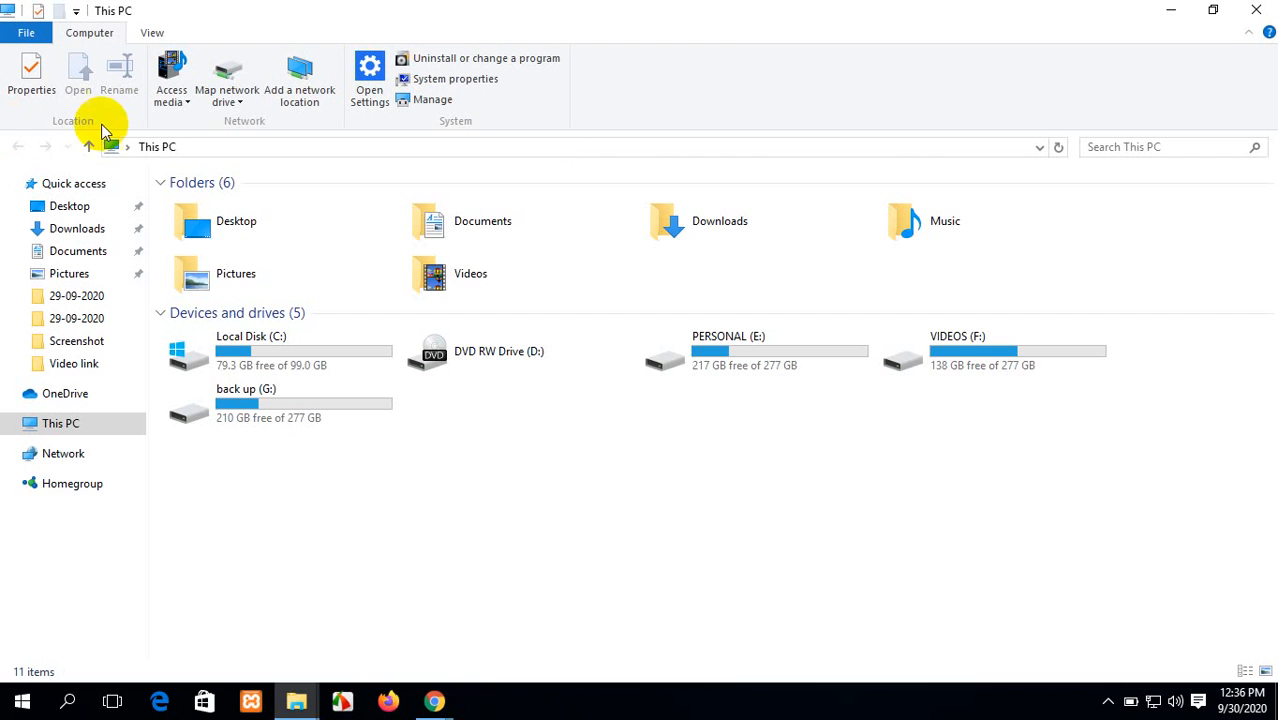
{"action": "double_click", "coordinate": [712, 238]}
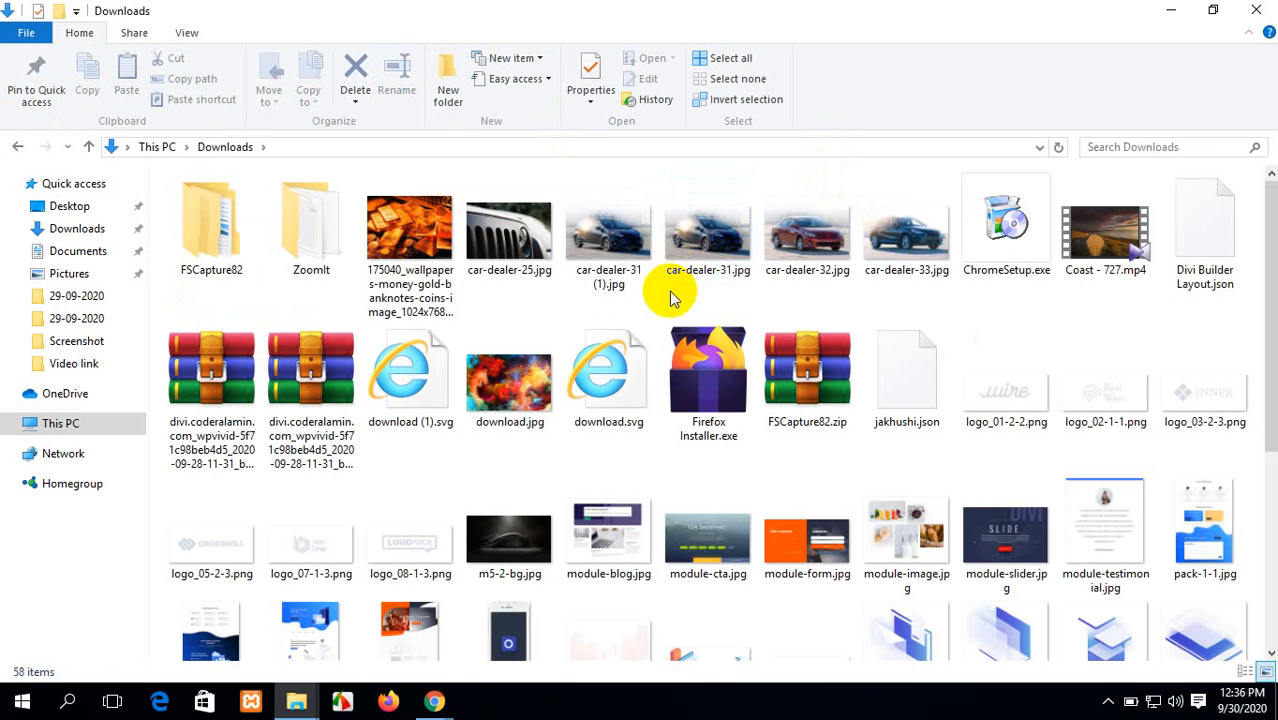
{"action": "scroll", "coordinate": [752, 405], "scroll_direction": "down", "scroll_amount": 3}
{"action": "scroll", "coordinate": [752, 405], "scroll_direction": "down", "scroll_amount": 2}
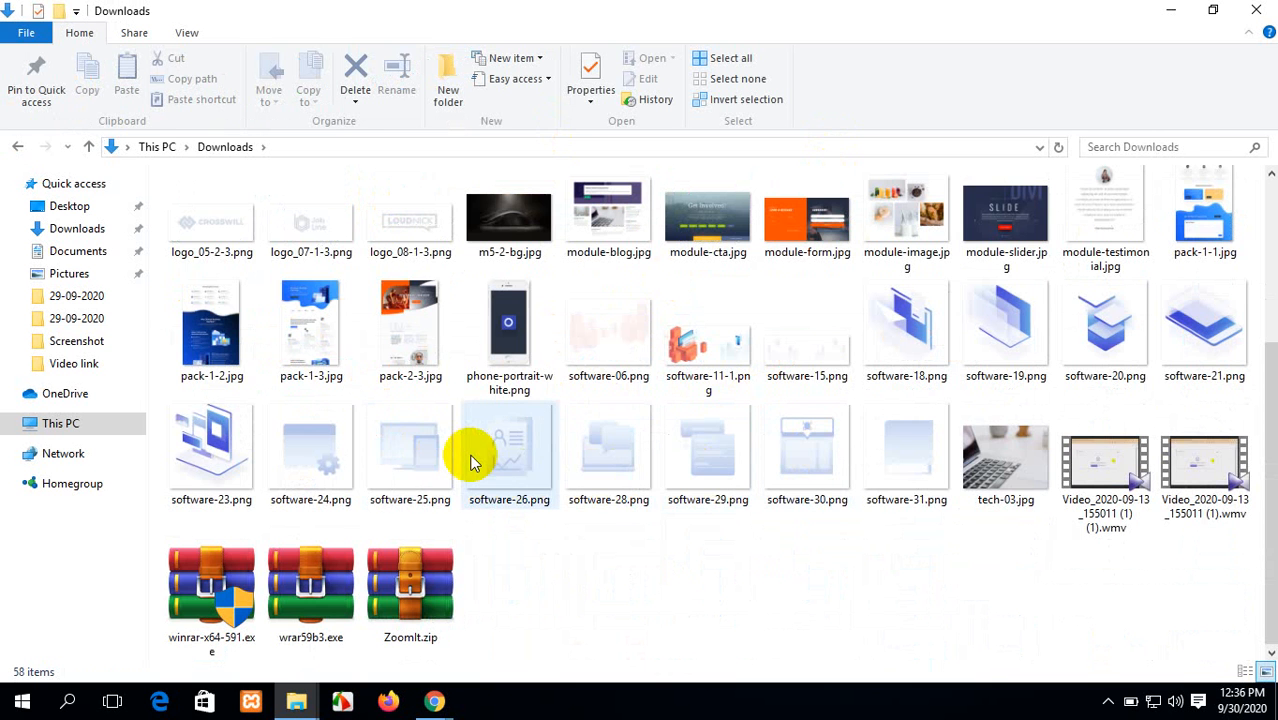
{"action": "scroll", "coordinate": [466, 452], "scroll_direction": "up", "scroll_amount": 3}
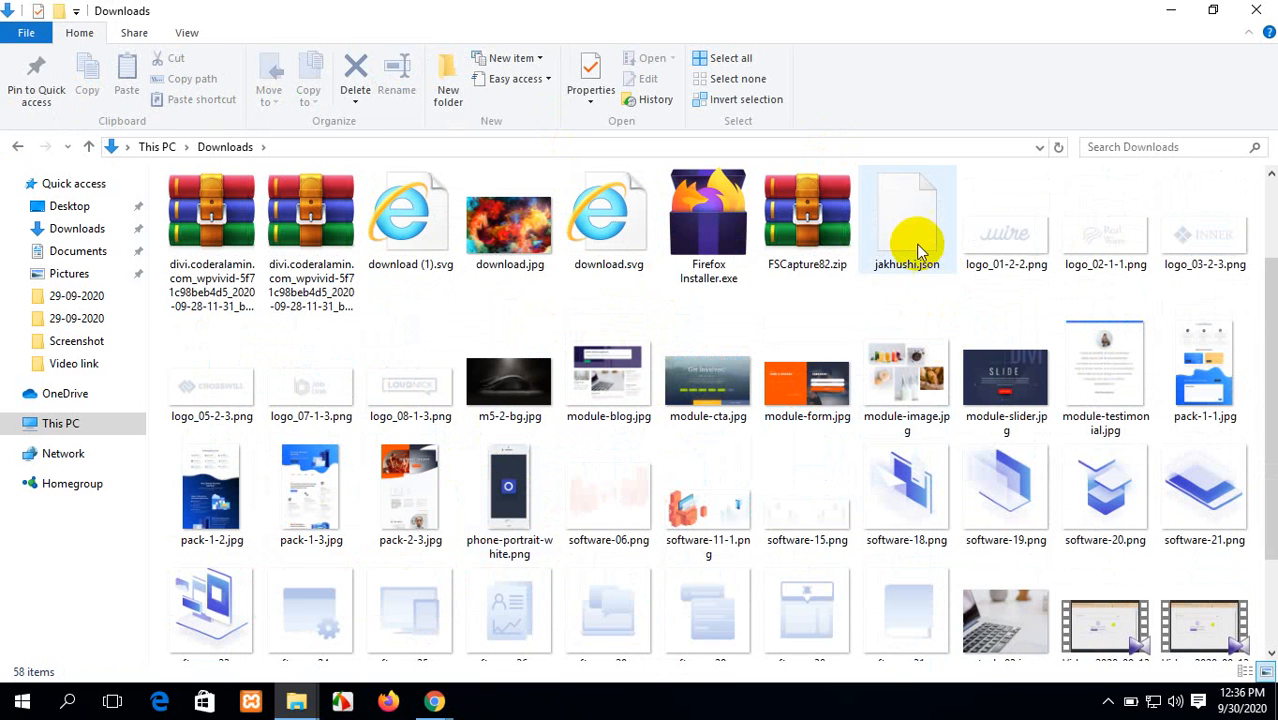
{"action": "left_click", "coordinate": [912, 216]}
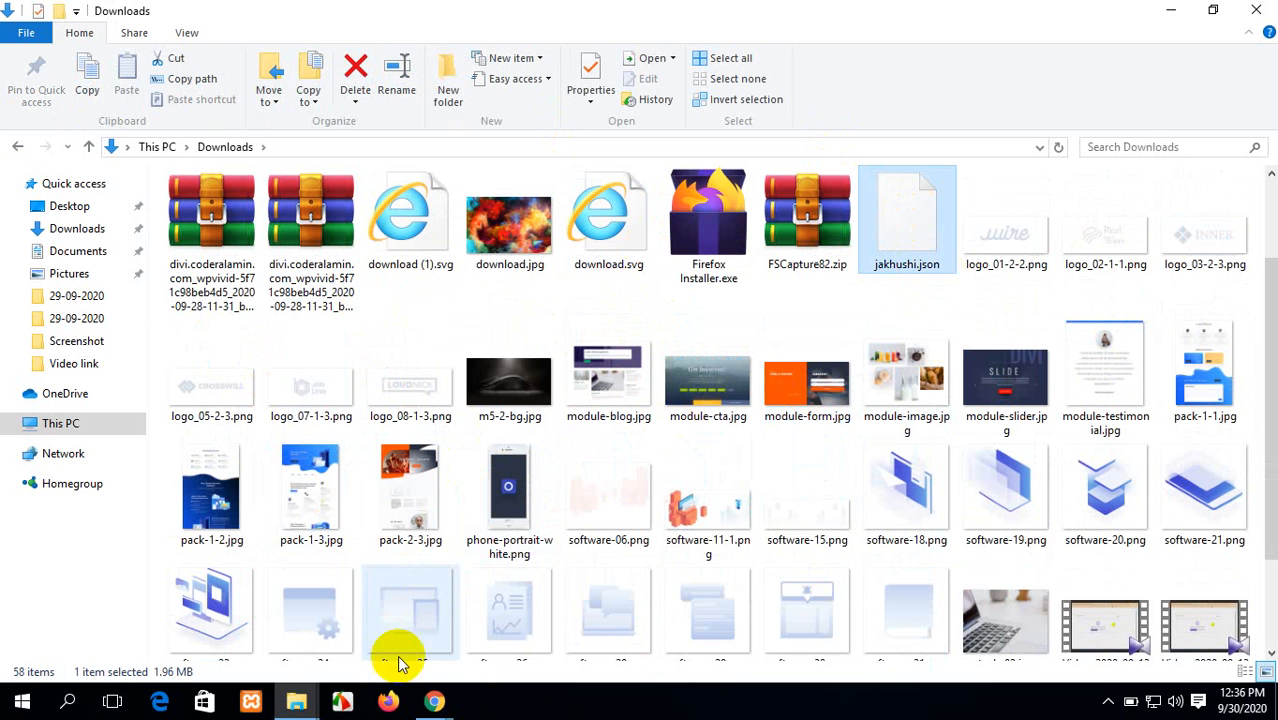
Return to Chrome, check the published Contact Us page, and close Portability on the Home page.
{"action": "left_click", "coordinate": [434, 700]}
{"action": "left_click", "coordinate": [427, 651]}
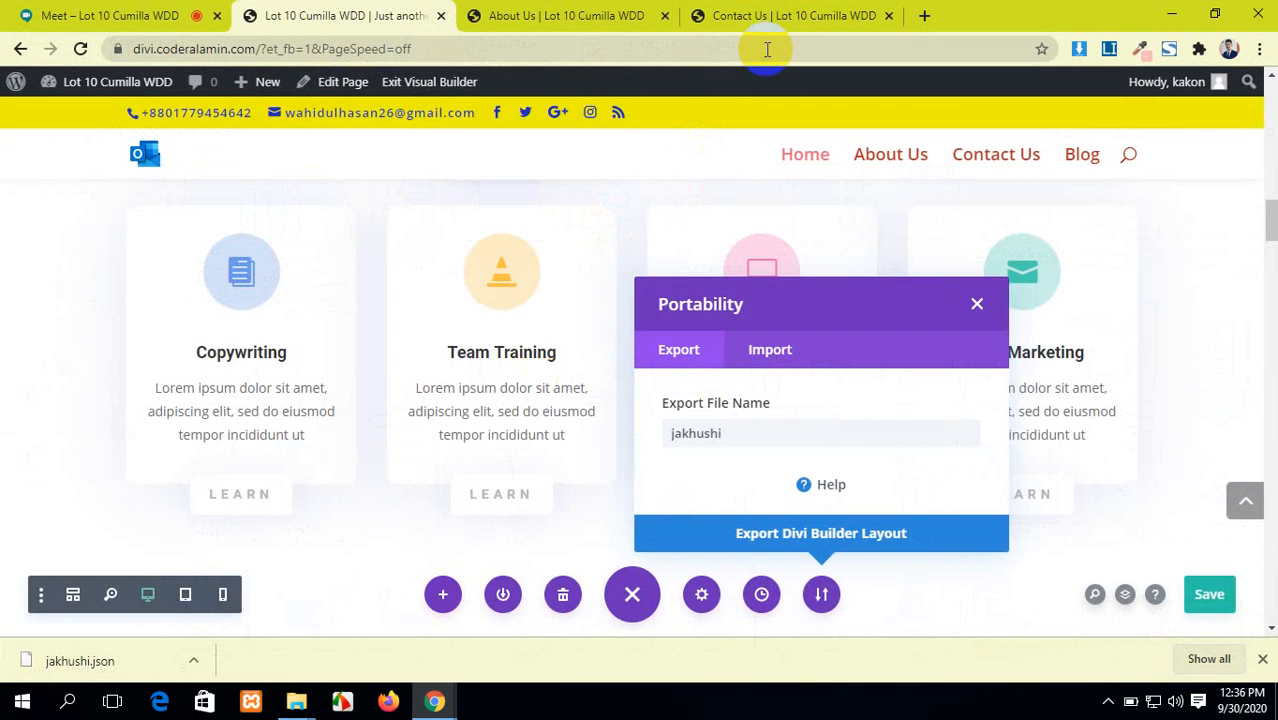
{"action": "left_click", "coordinate": [775, 15]}
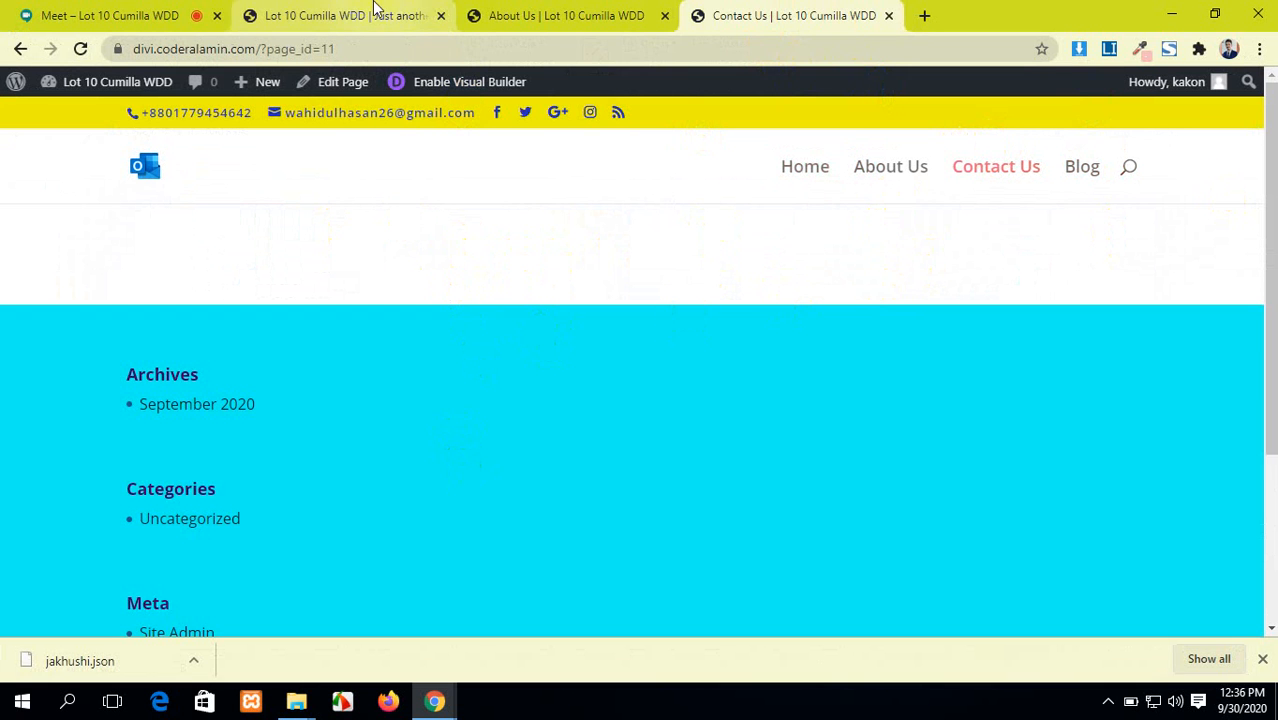
{"action": "left_click", "coordinate": [290, 10]}
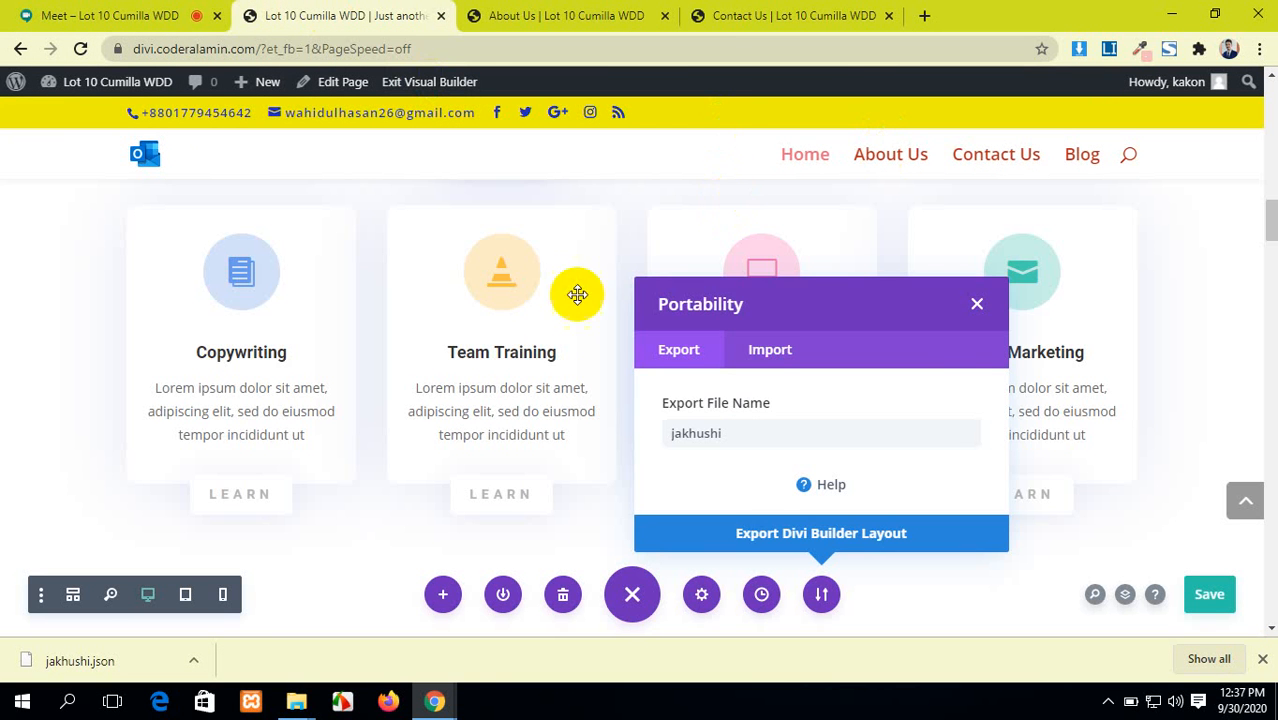
{"action": "left_click", "coordinate": [977, 304]}
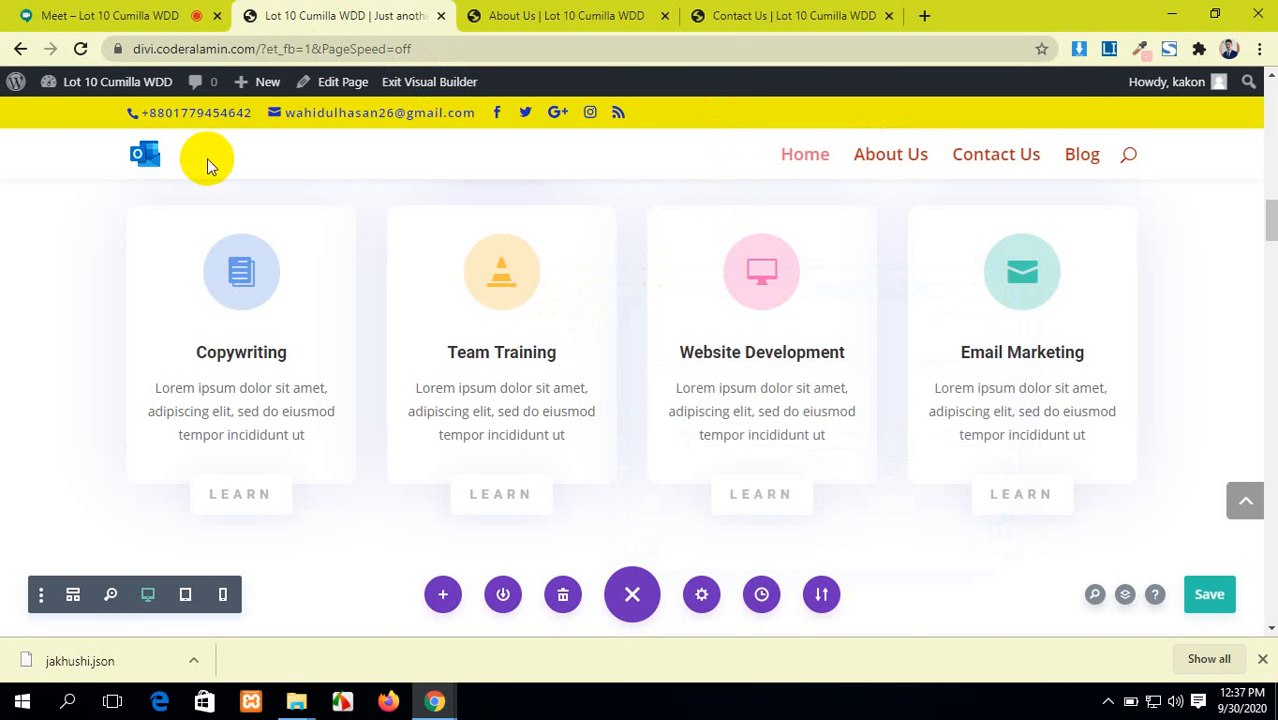
Open the Contact Us page in the Divi Builder from the page list and start building from scratch without inserting a row.
{"action": "scroll", "coordinate": [208, 163], "scroll_direction": "up", "scroll_amount": 3}
{"action": "left_click", "coordinate": [16, 50]}
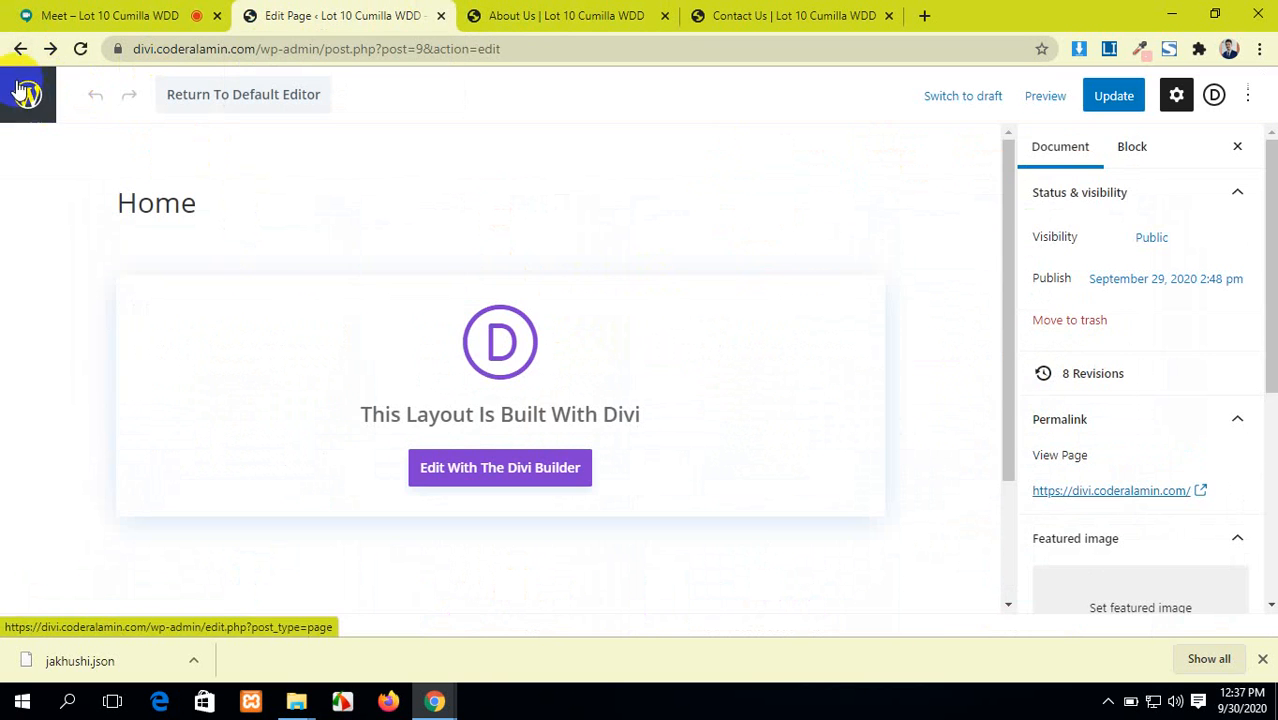
{"action": "left_click", "coordinate": [16, 50]}
{"action": "mouse_move", "coordinate": [265, 397]}
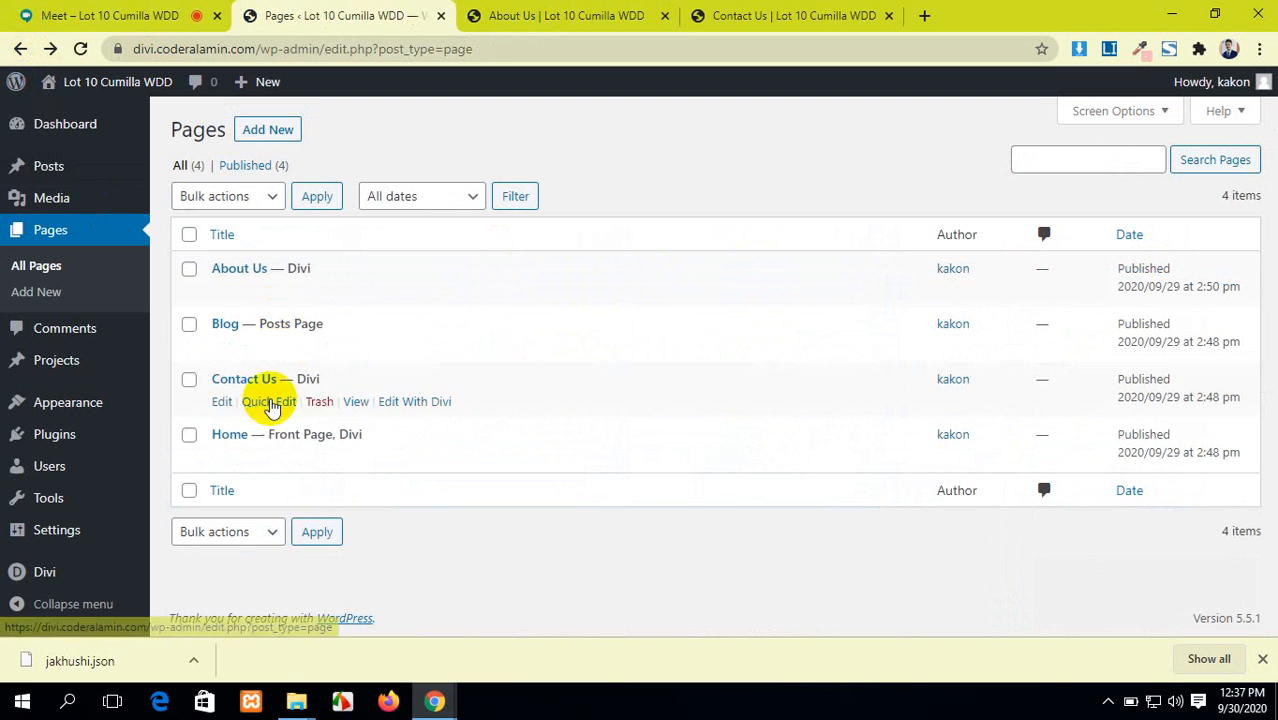
{"action": "left_click", "coordinate": [222, 402]}
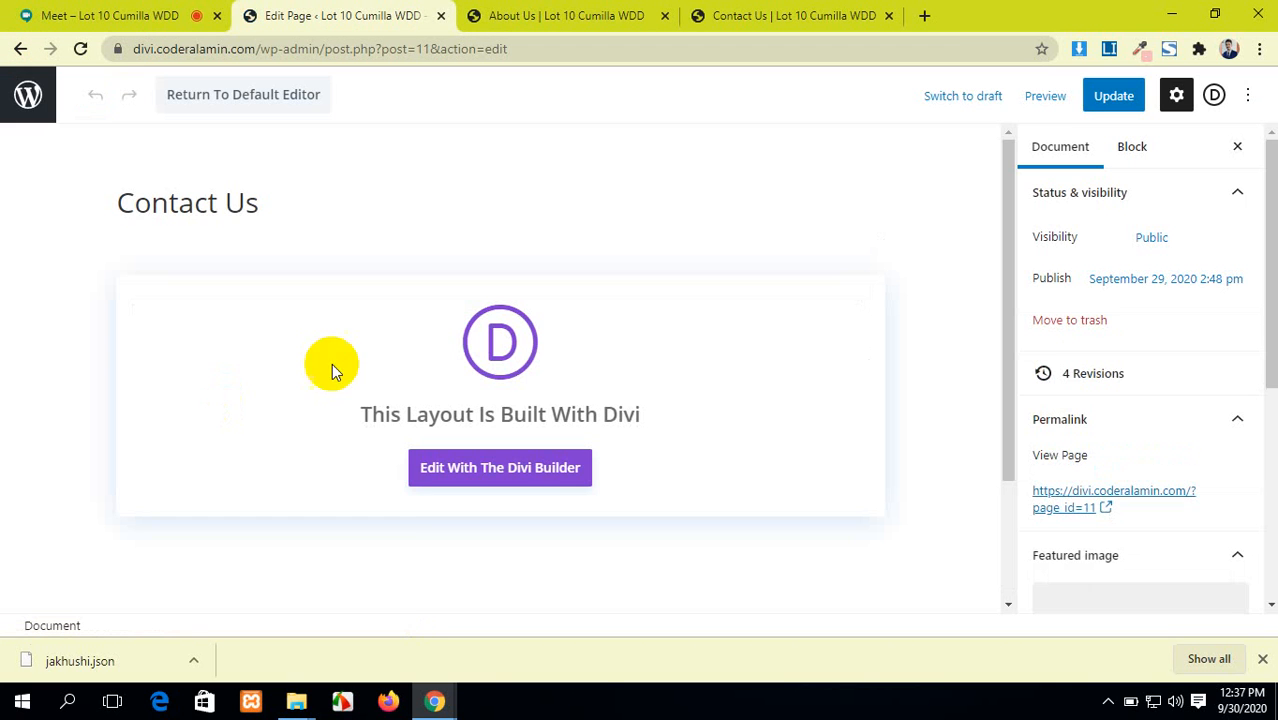
{"action": "left_click", "coordinate": [537, 465]}
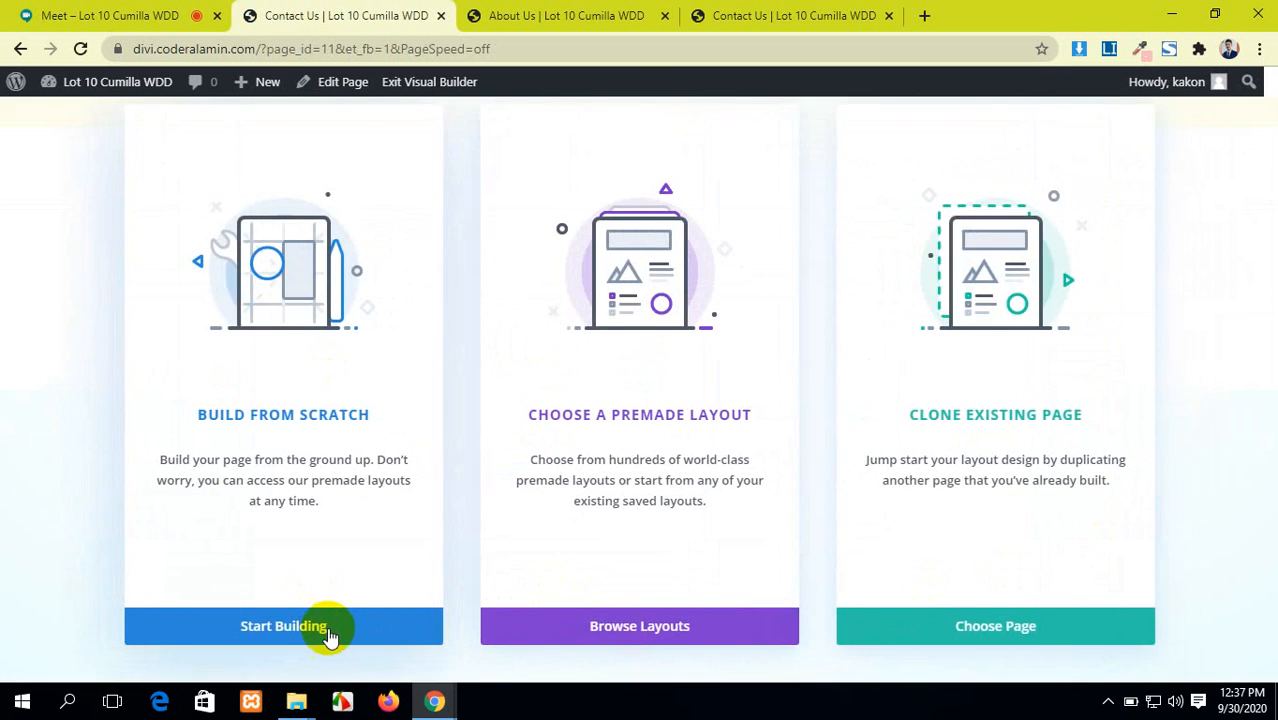
{"action": "left_click", "coordinate": [330, 630]}
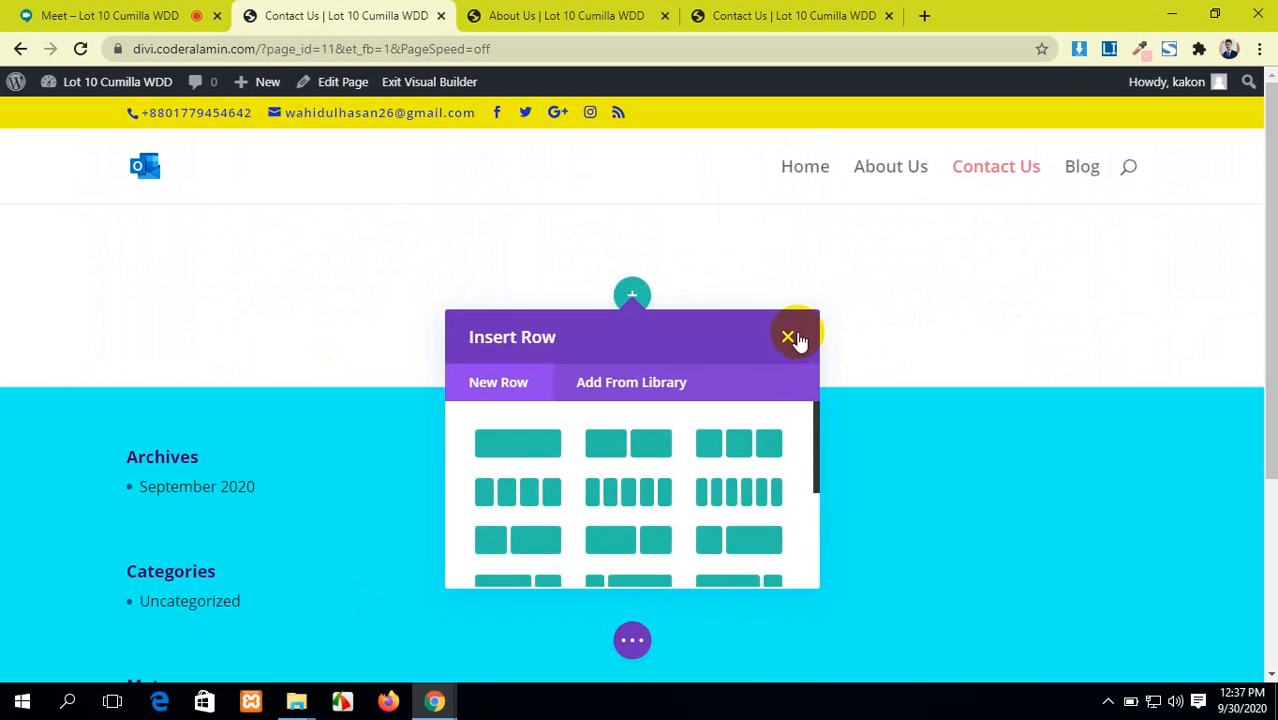
{"action": "left_click", "coordinate": [792, 337]}
Choose jakhushi.json from the Downloads folder as the Portability import file for the Contact Us page.
{"action": "left_click", "coordinate": [632, 640]}
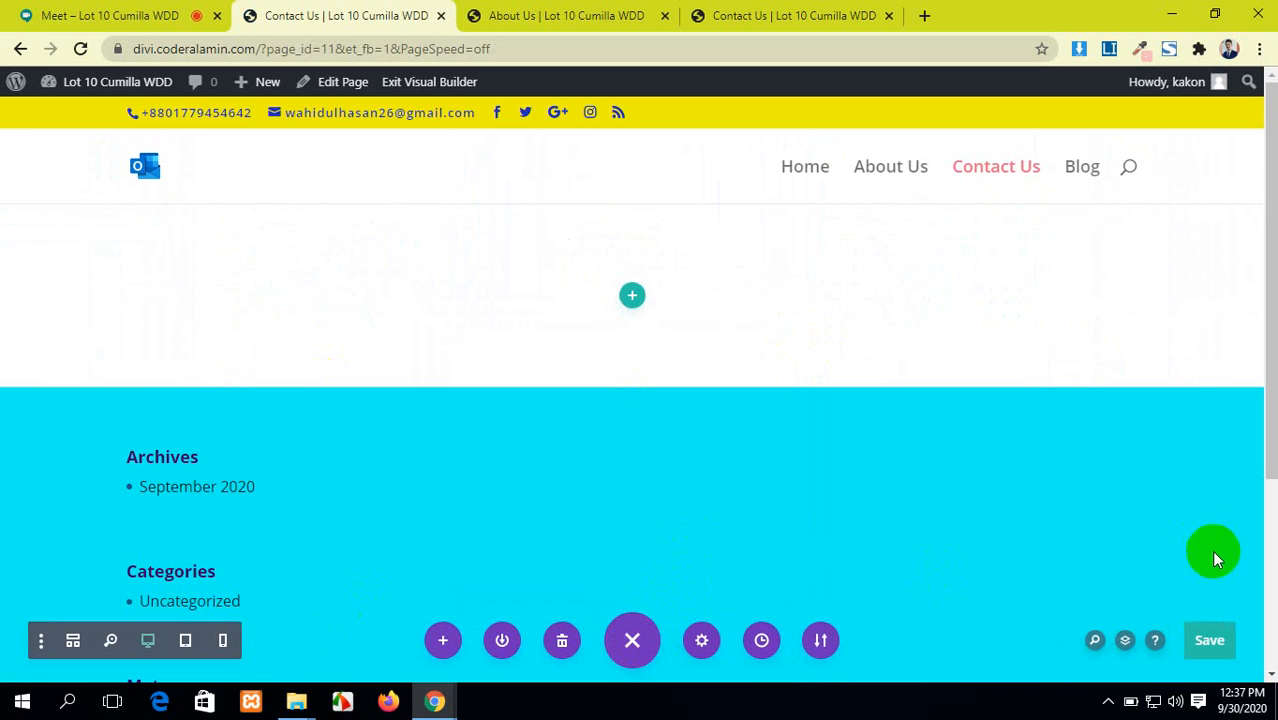
{"action": "left_click", "coordinate": [821, 640]}
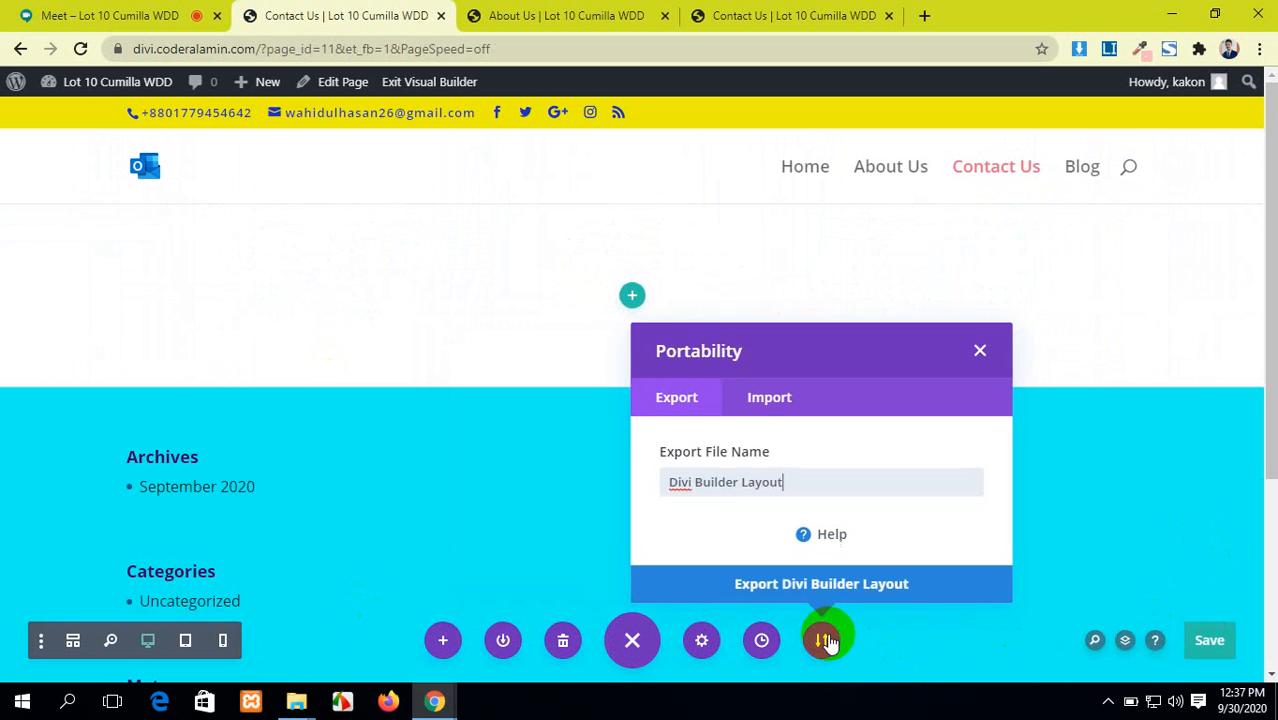
{"action": "left_click", "coordinate": [760, 396]}
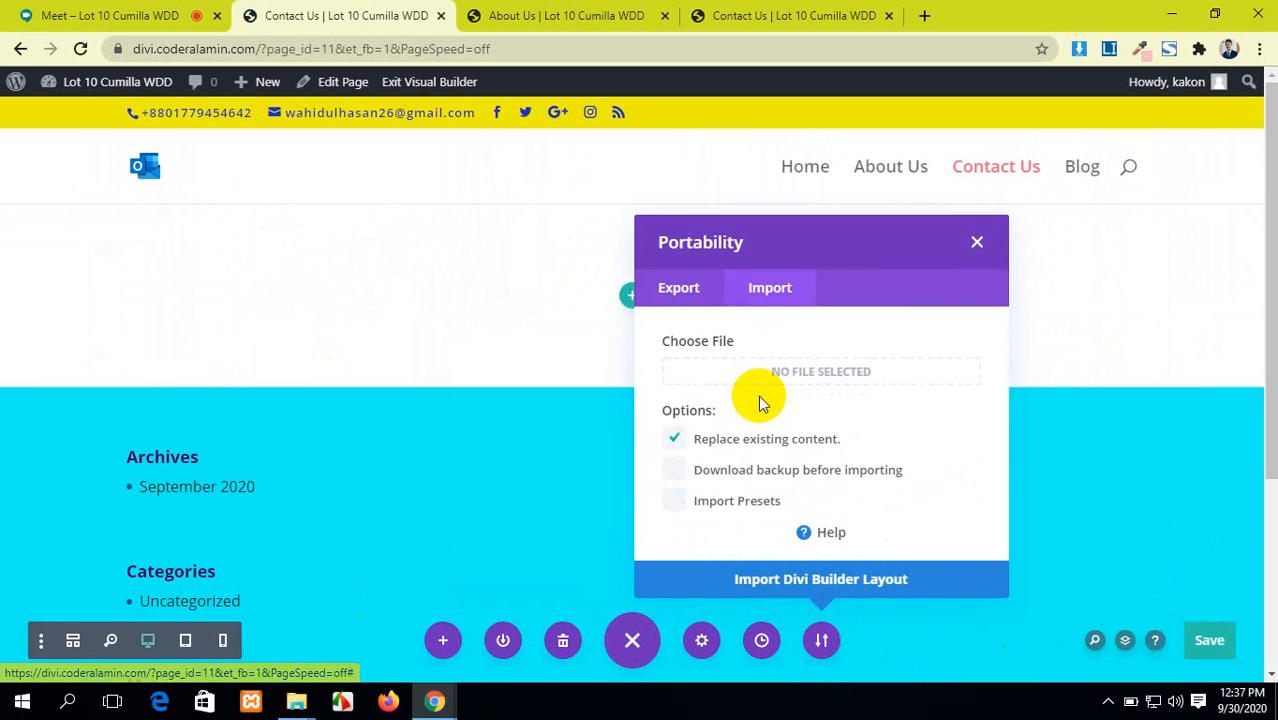
{"action": "left_click", "coordinate": [847, 366]}
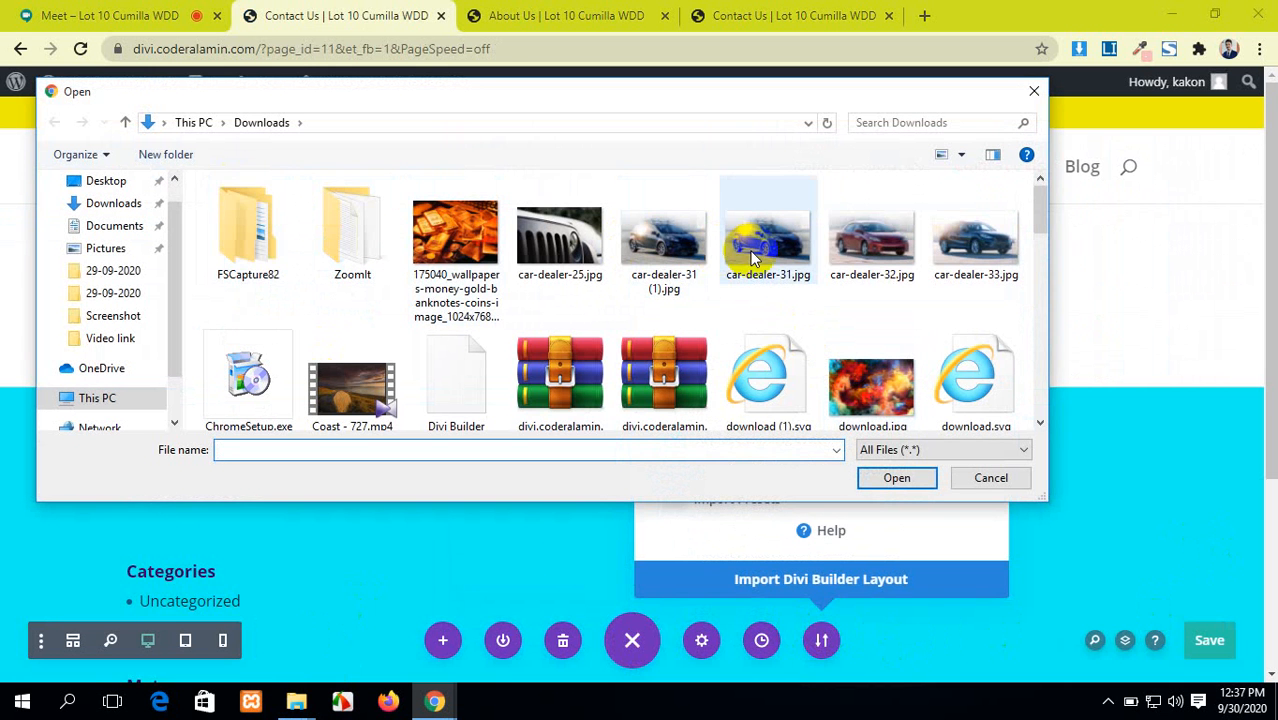
{"action": "scroll", "coordinate": [455, 310], "scroll_direction": "down", "scroll_amount": 1}
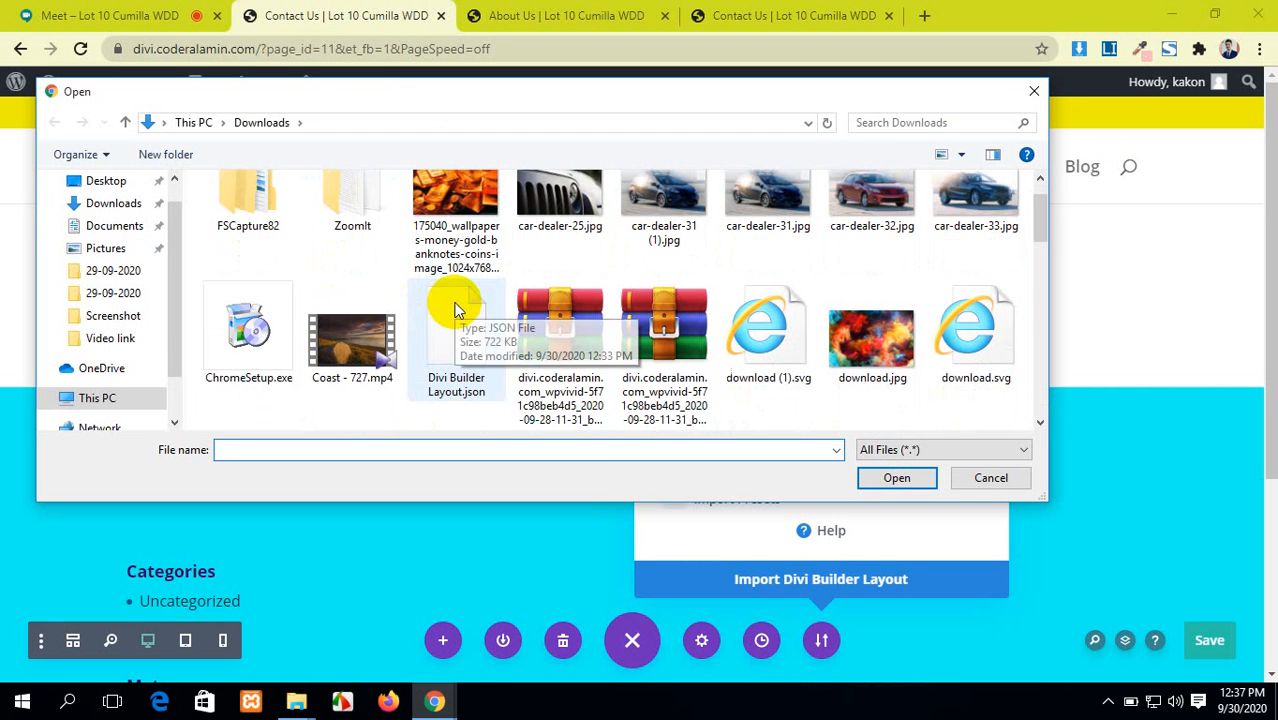
{"action": "scroll", "coordinate": [782, 276], "scroll_direction": "down", "scroll_amount": 1}
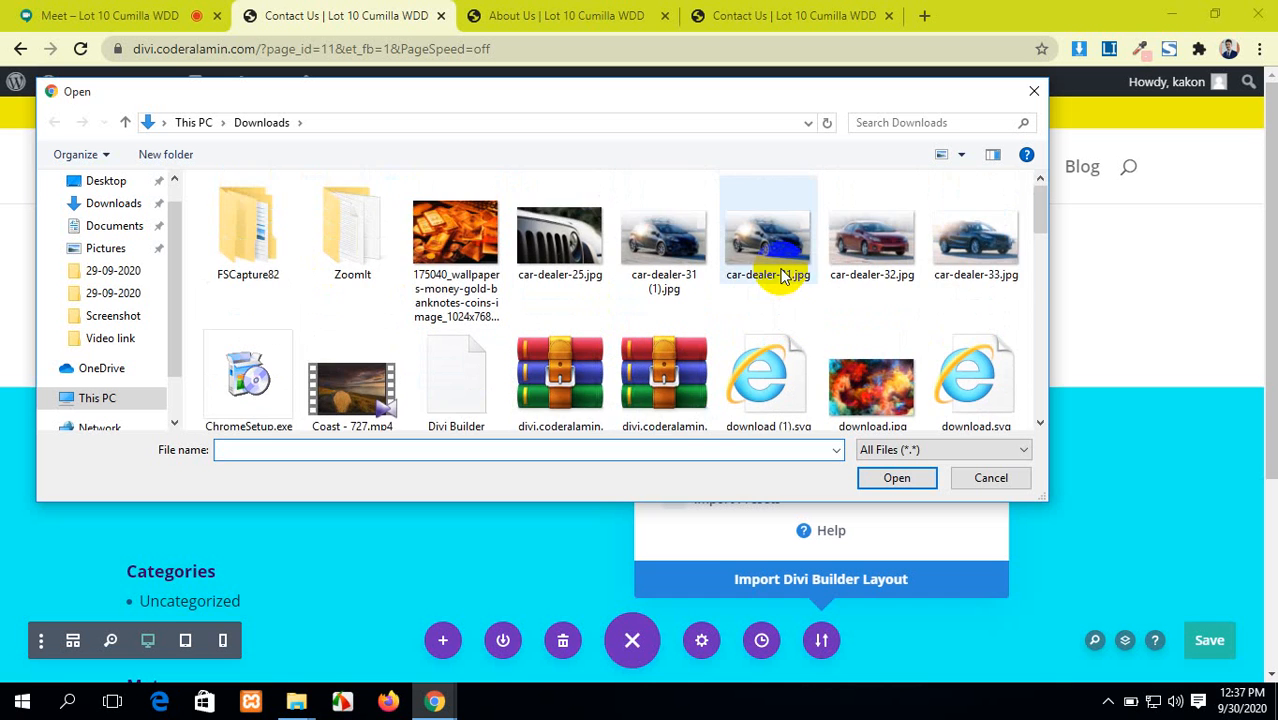
{"action": "scroll", "coordinate": [782, 276], "scroll_direction": "up", "scroll_amount": 1}
{"action": "scroll", "coordinate": [782, 276], "scroll_direction": "down", "scroll_amount": 2}
{"action": "scroll", "coordinate": [760, 272], "scroll_direction": "down", "scroll_amount": 2}
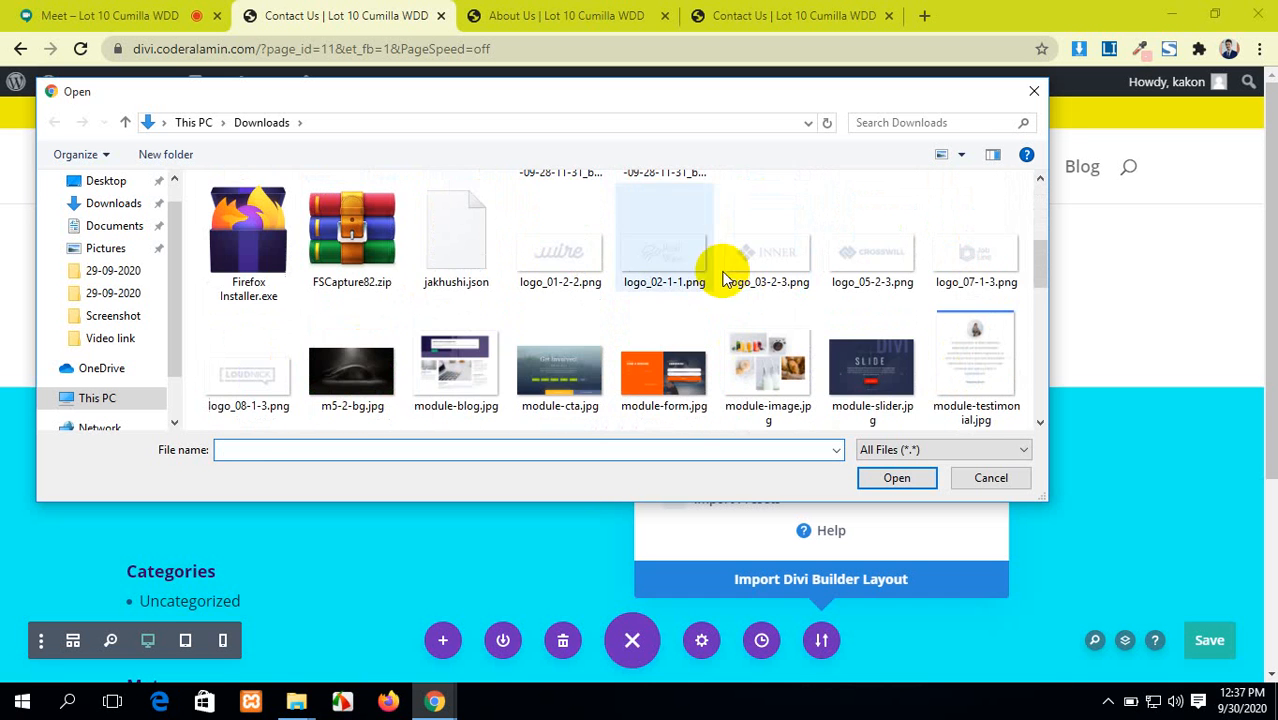
{"action": "left_click", "coordinate": [459, 262]}
{"action": "left_click", "coordinate": [900, 478]}
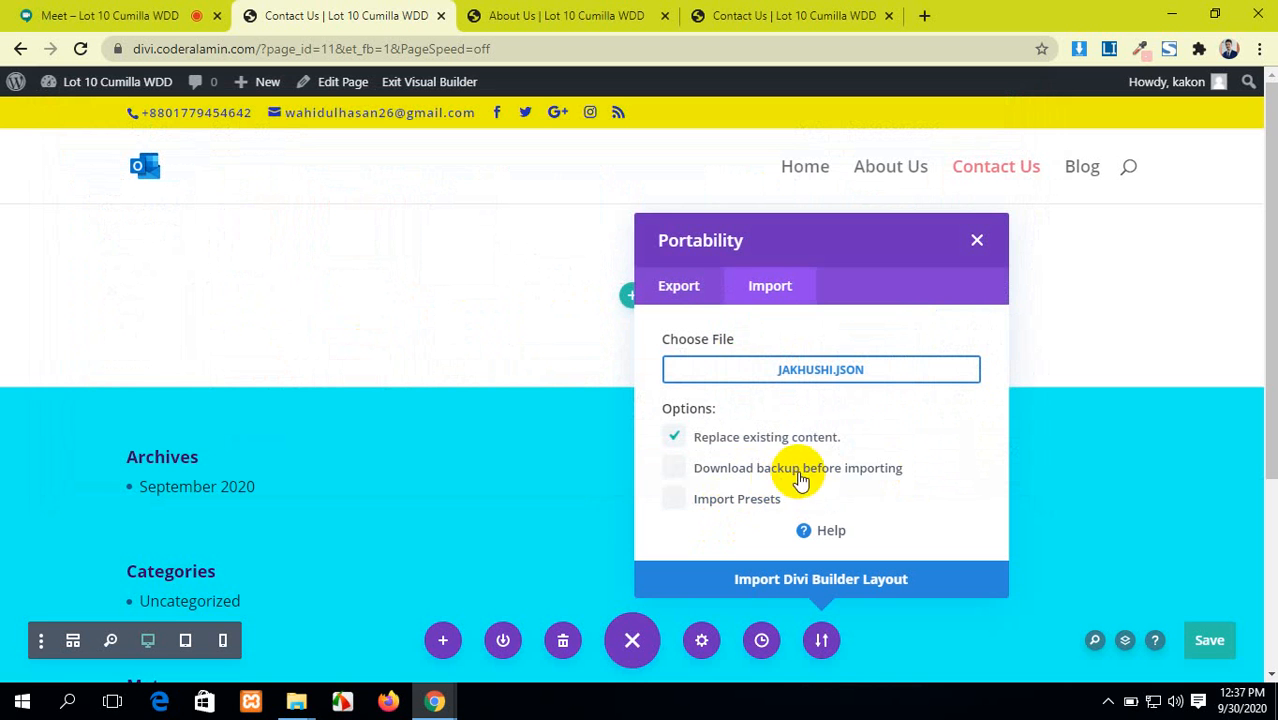
Import the layout with Replace existing content turned off and Import Presets turned on.
{"action": "left_click", "coordinate": [672, 436]}
{"action": "left_click", "coordinate": [675, 500]}
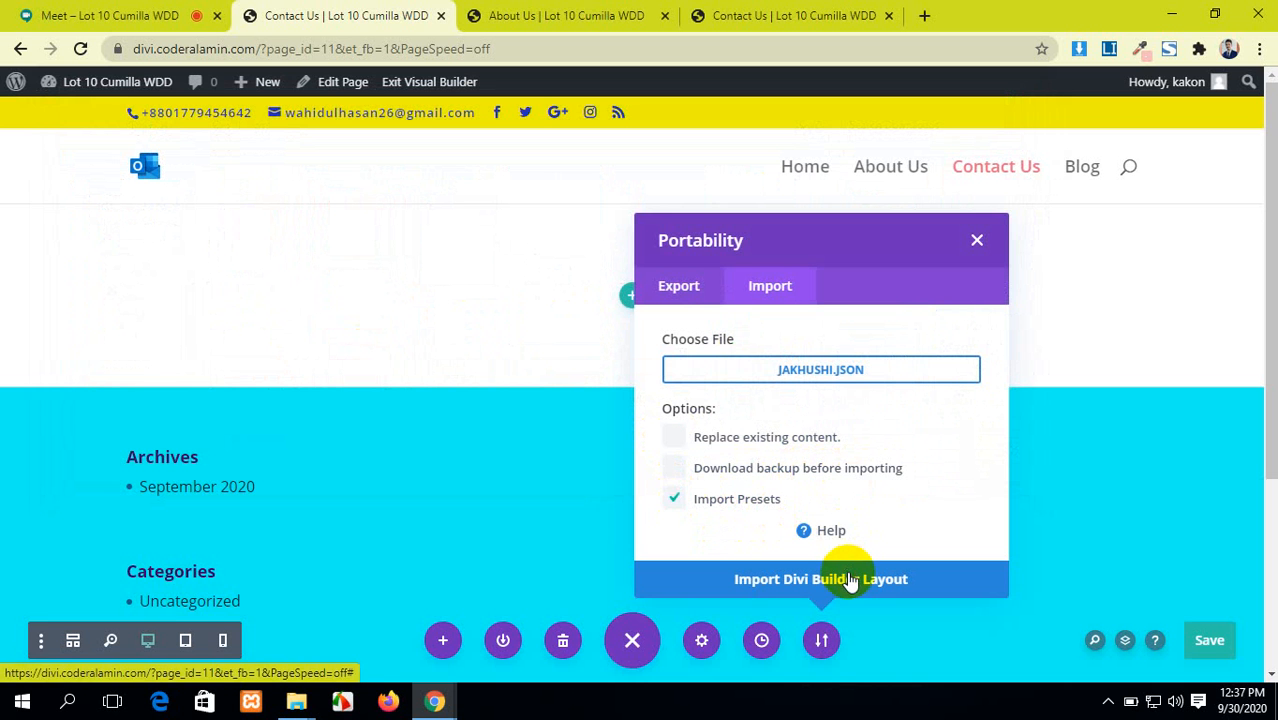
{"action": "left_click", "coordinate": [847, 579]}
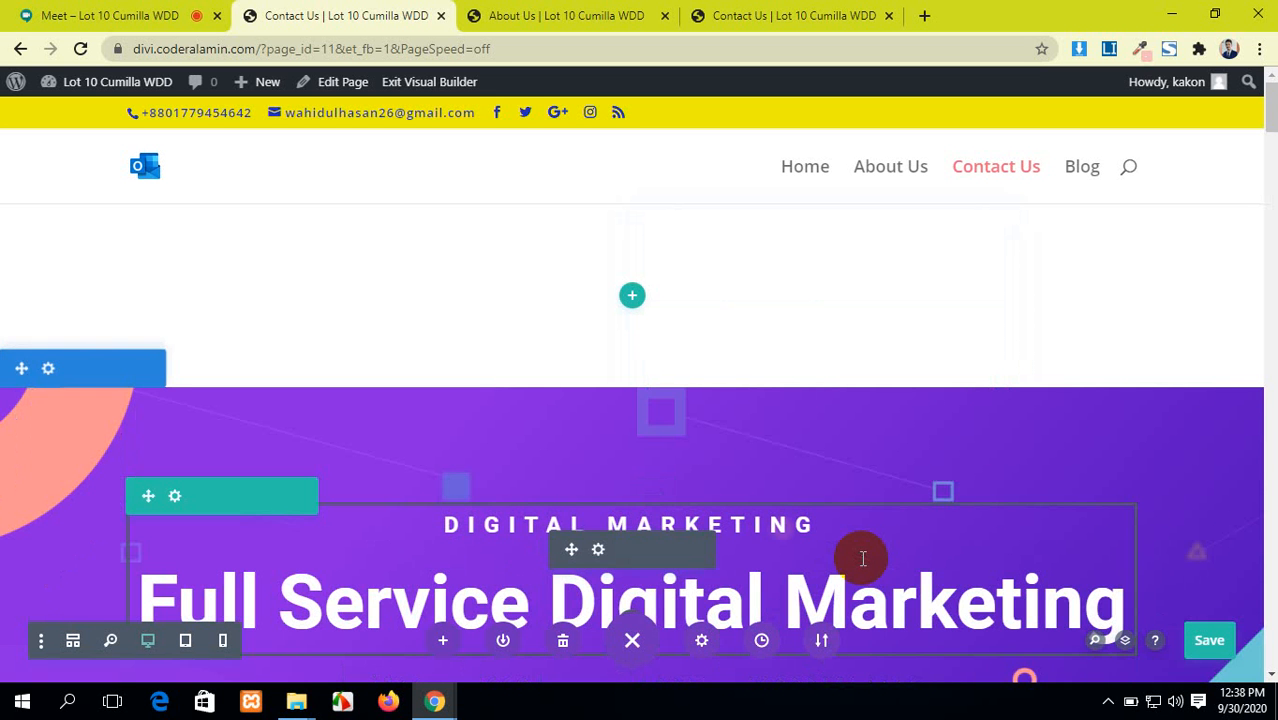
Delete the empty section above the imported Digital Marketing section and save the Contact Us page.
{"action": "scroll", "coordinate": [747, 408], "scroll_direction": "down", "scroll_amount": 3}
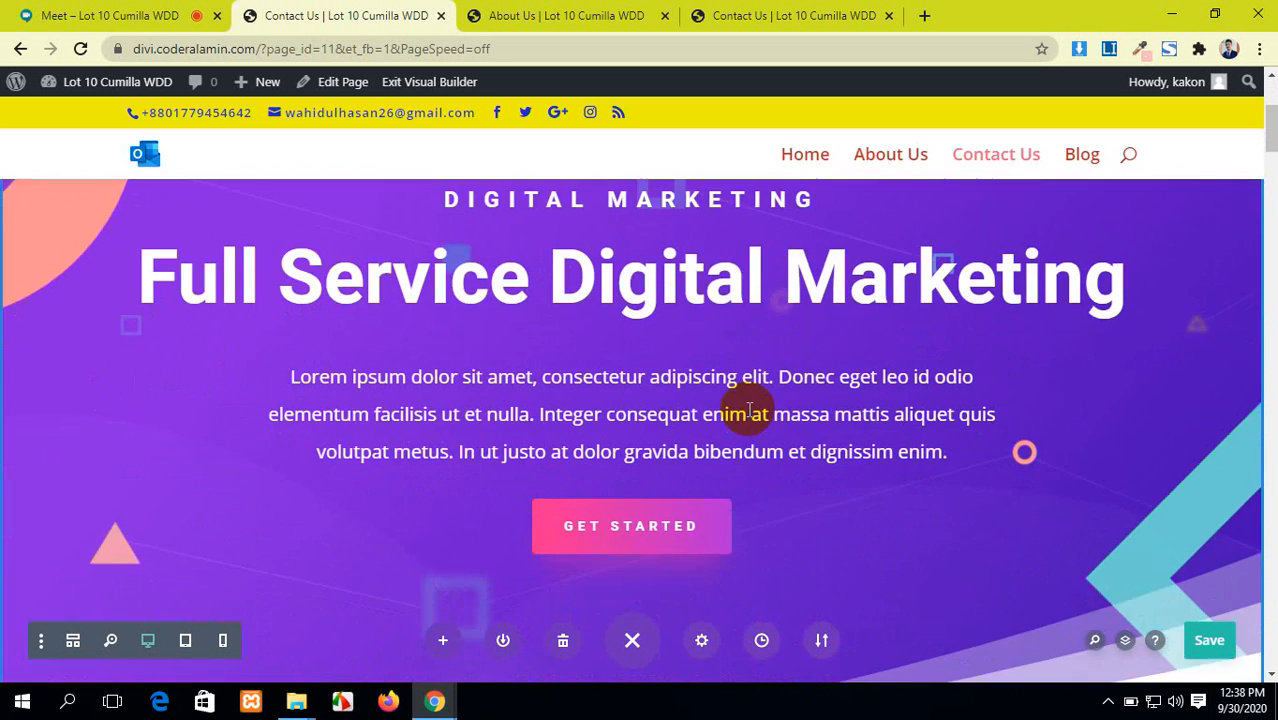
{"action": "scroll", "coordinate": [749, 410], "scroll_direction": "up", "scroll_amount": 3}
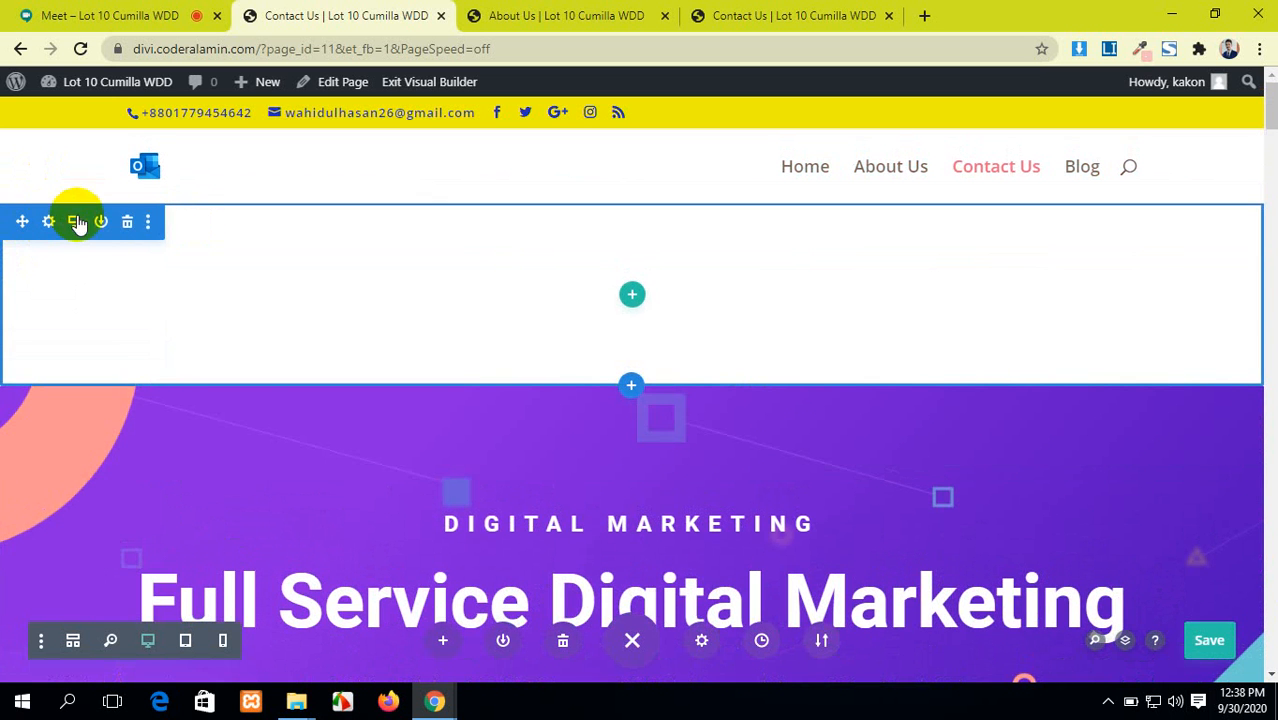
{"action": "left_click", "coordinate": [127, 222]}
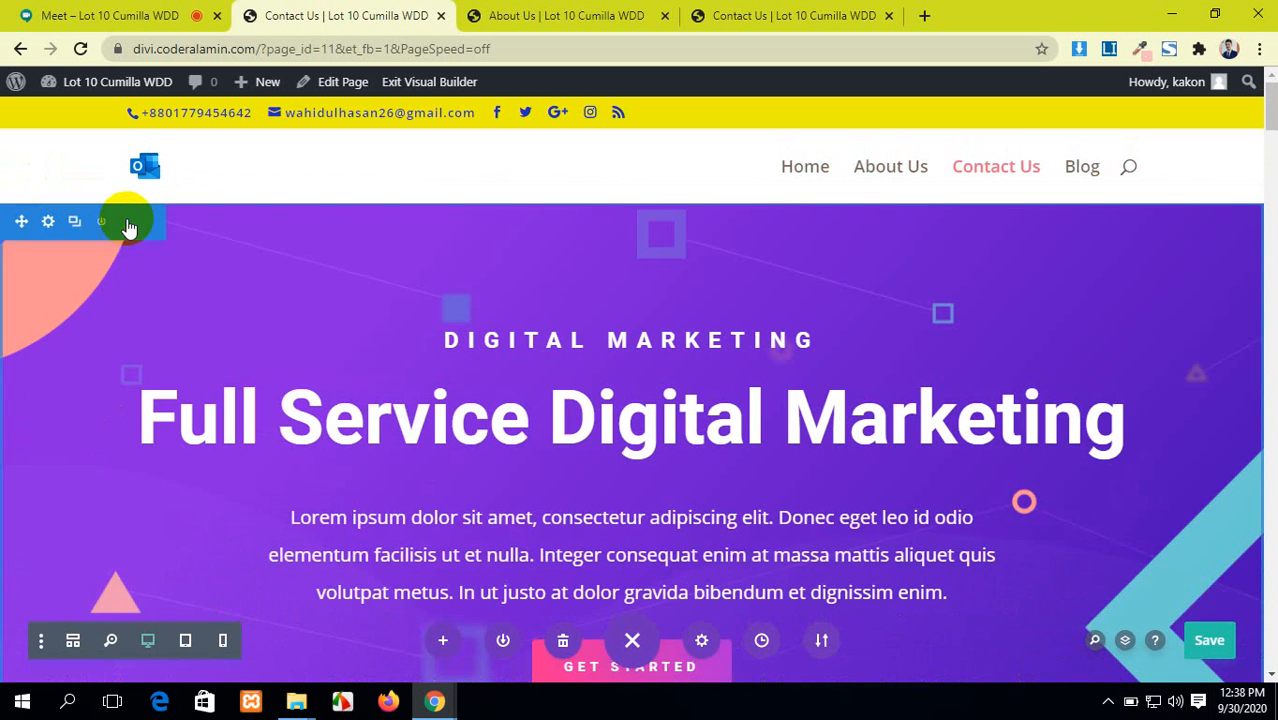
{"action": "left_click", "coordinate": [1224, 638]}
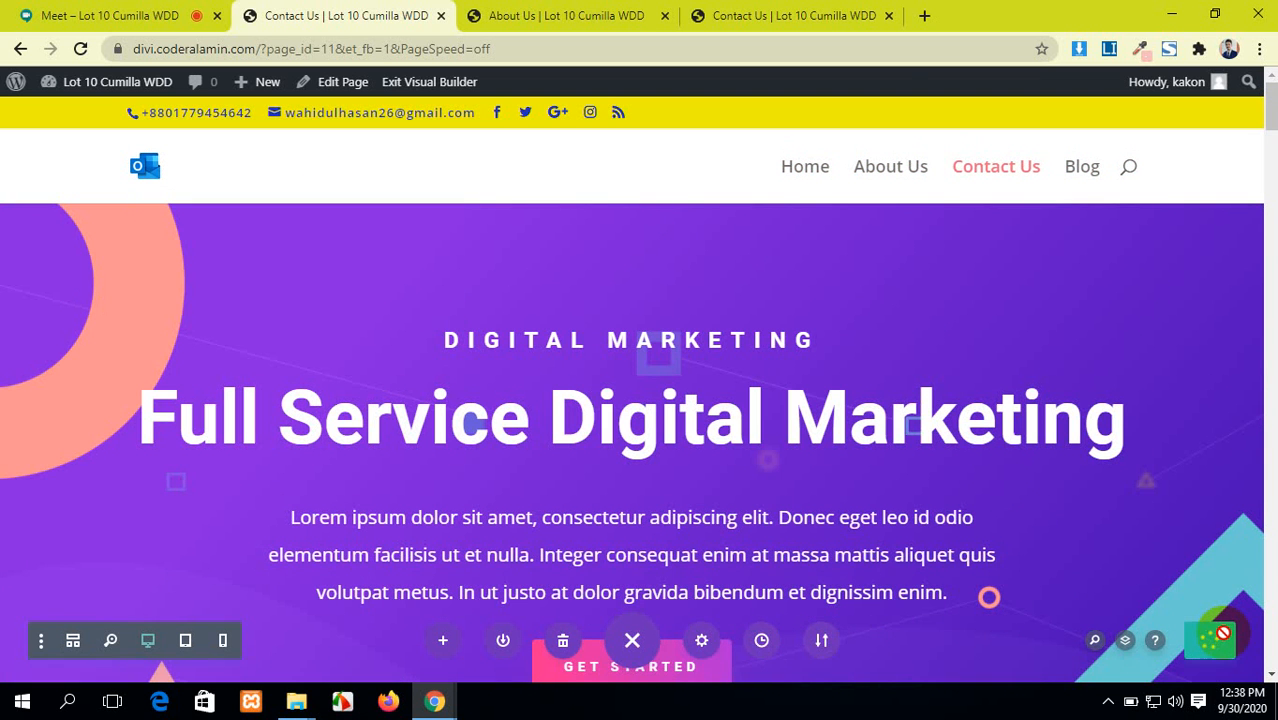
Compare the published Home page with the published Contact Us page, and return to the Home page.
{"action": "left_click", "coordinate": [822, 12]}
{"action": "left_click", "coordinate": [788, 168]}
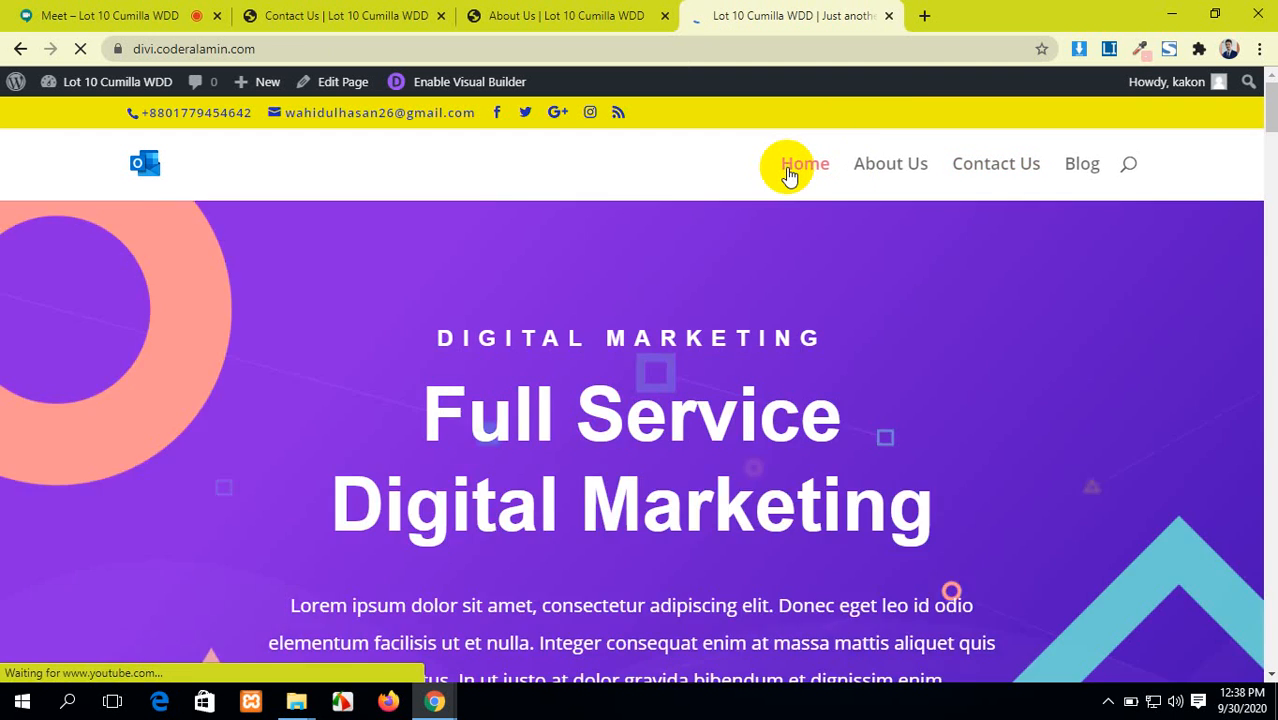
{"action": "scroll", "coordinate": [585, 448], "scroll_direction": "down", "scroll_amount": 5}
{"action": "scroll", "coordinate": [580, 445], "scroll_direction": "down", "scroll_amount": 10}
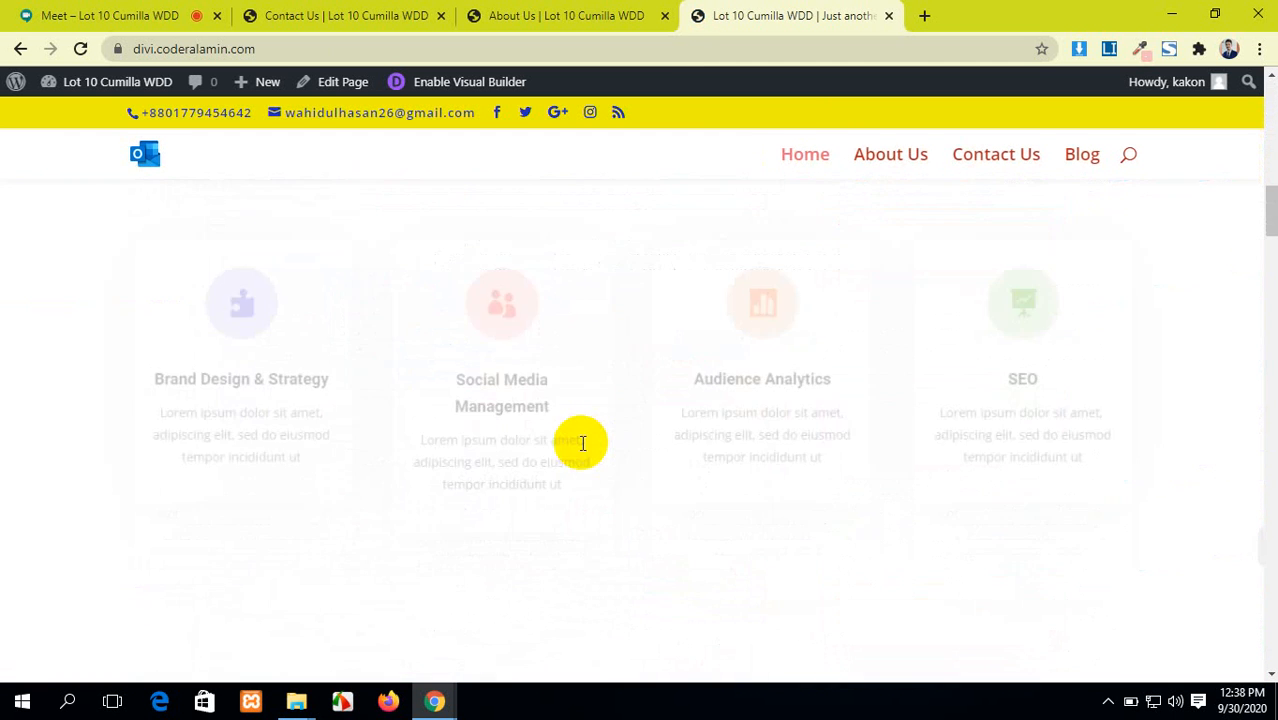
{"action": "scroll", "coordinate": [581, 430], "scroll_direction": "up", "scroll_amount": 6}
{"action": "scroll", "coordinate": [581, 410], "scroll_direction": "down", "scroll_amount": 4}
{"action": "scroll", "coordinate": [600, 380], "scroll_direction": "up", "scroll_amount": 8}
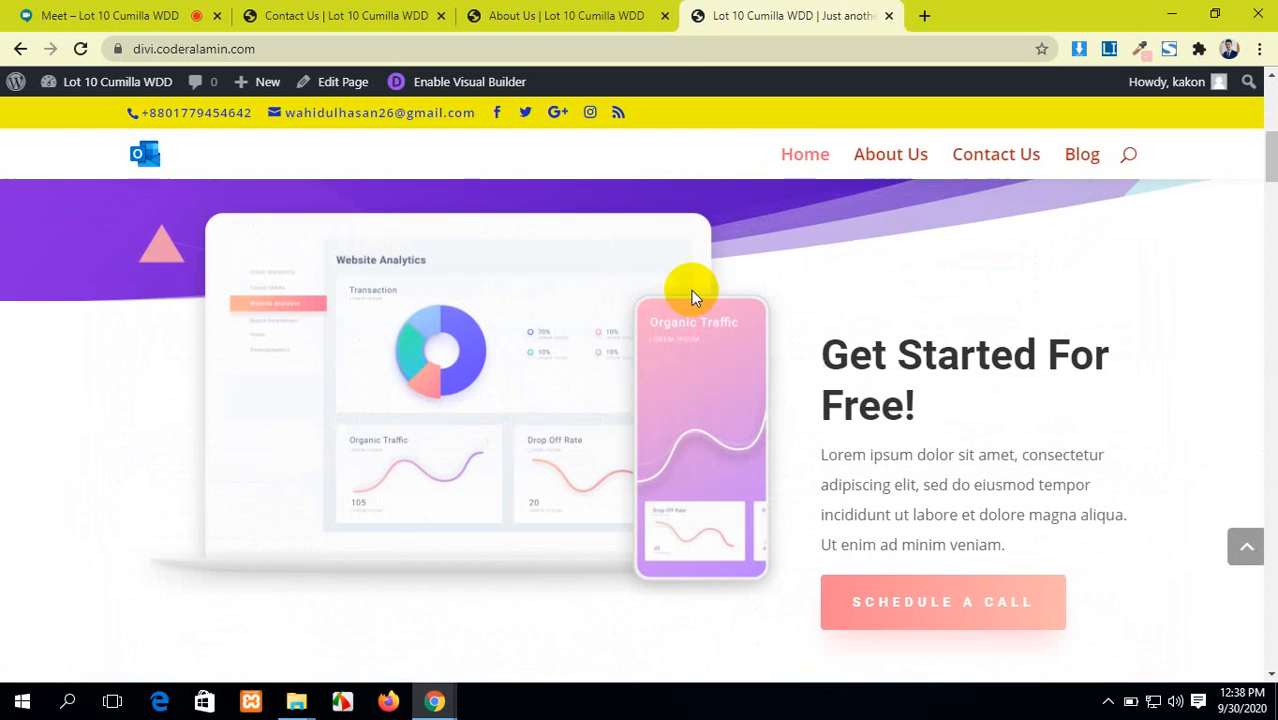
{"action": "left_click", "coordinate": [998, 160]}
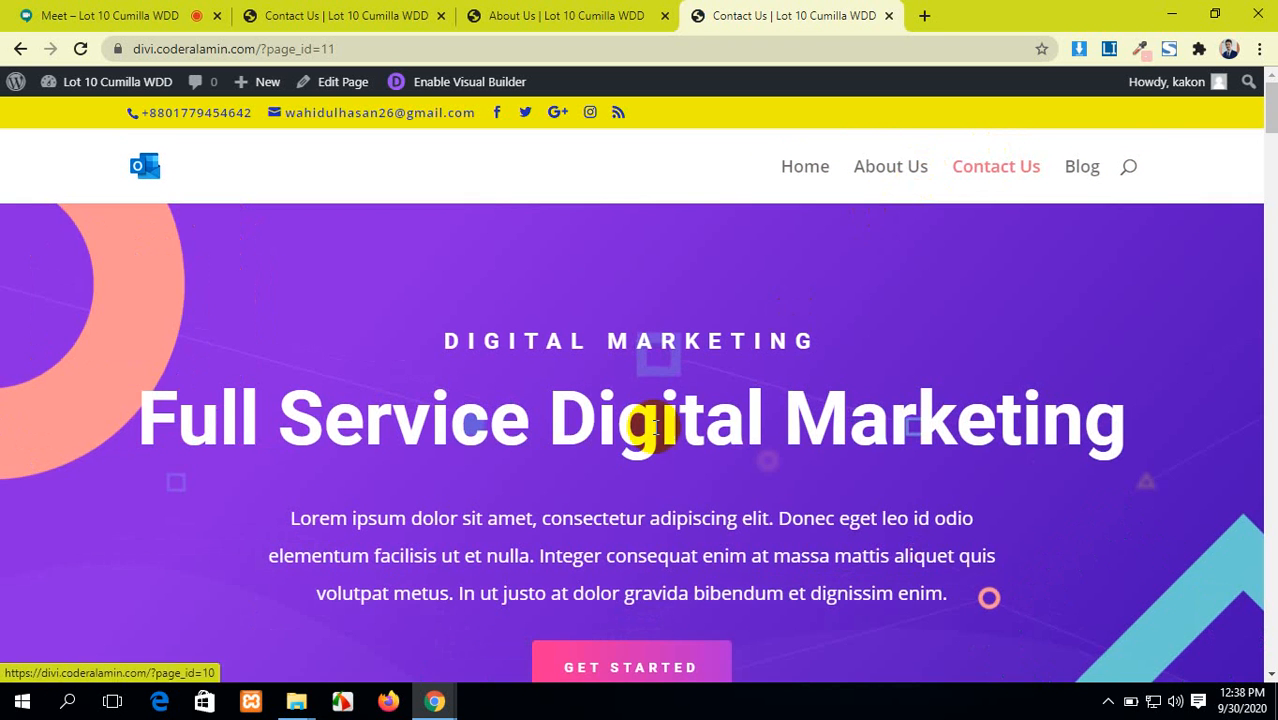
{"action": "scroll", "coordinate": [560, 450], "scroll_direction": "down", "scroll_amount": 5}
{"action": "scroll", "coordinate": [518, 470], "scroll_direction": "down", "scroll_amount": 5}
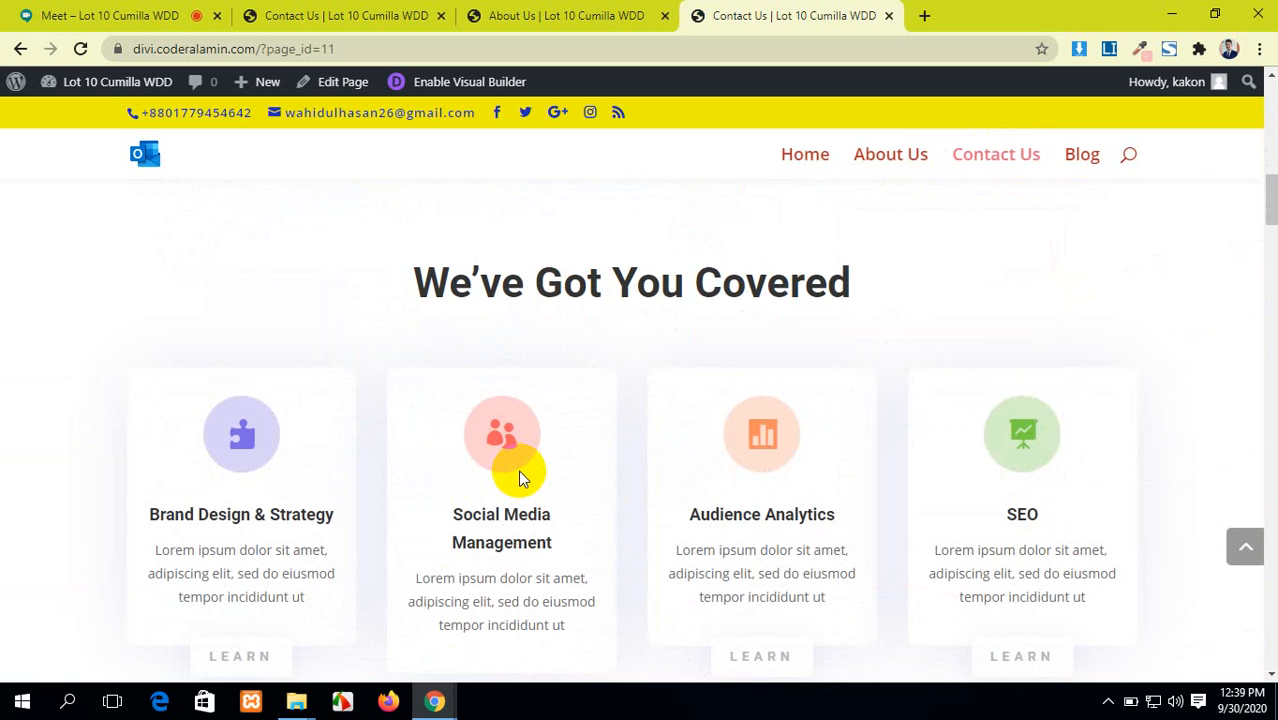
{"action": "scroll", "coordinate": [518, 470], "scroll_direction": "up", "scroll_amount": 8}
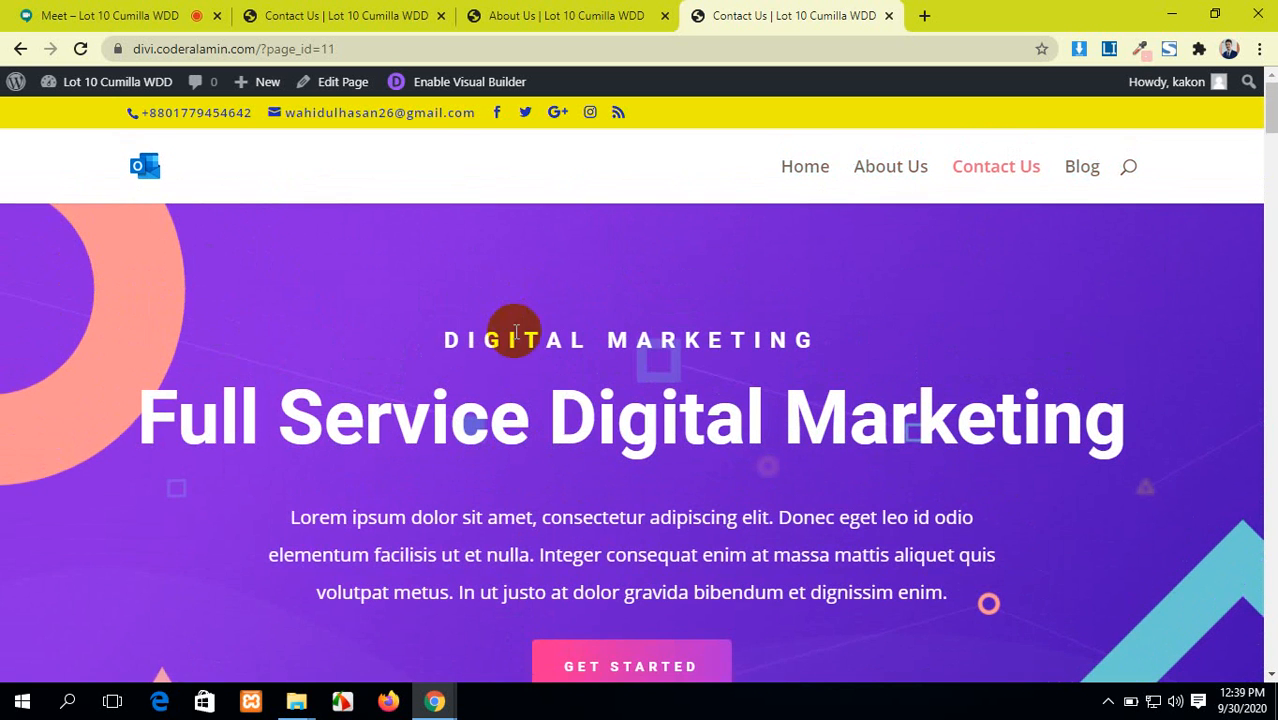
{"action": "left_click", "coordinate": [797, 170]}
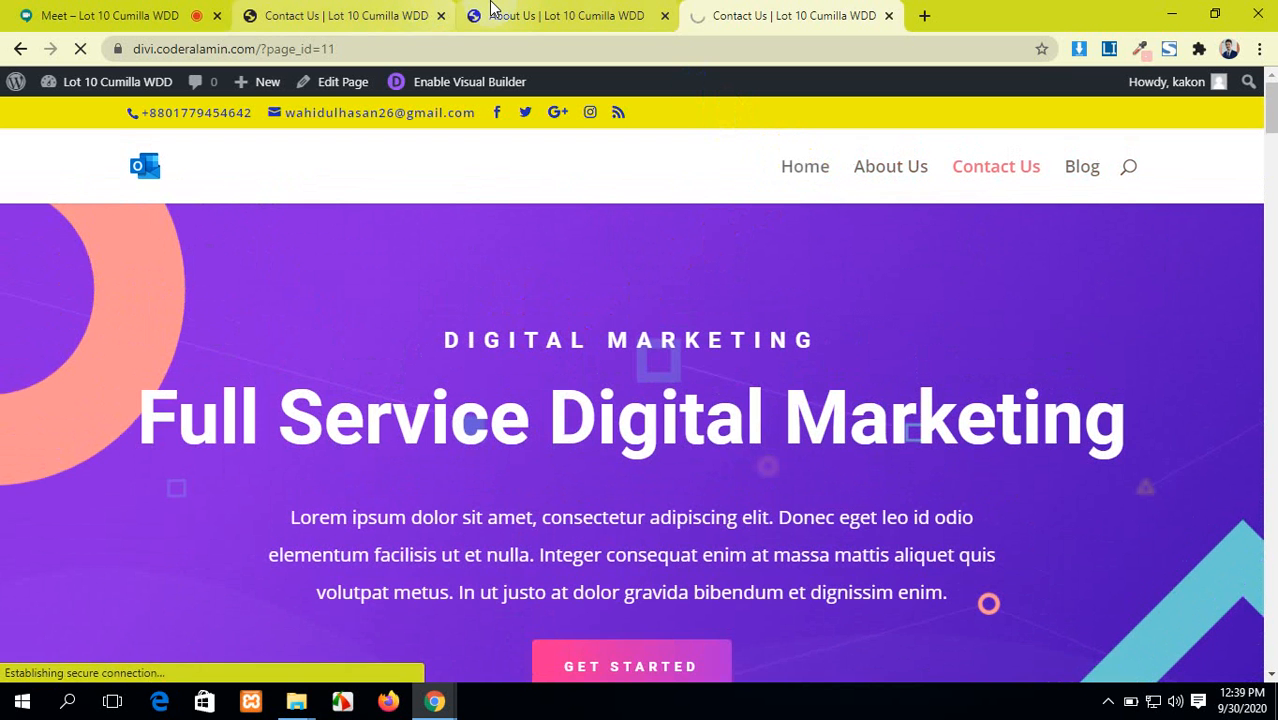
Clear the Contact Us page's entire layout in the Divi Builder, dismiss the row insertion, and save the page.
{"action": "left_click", "coordinate": [541, 12]}
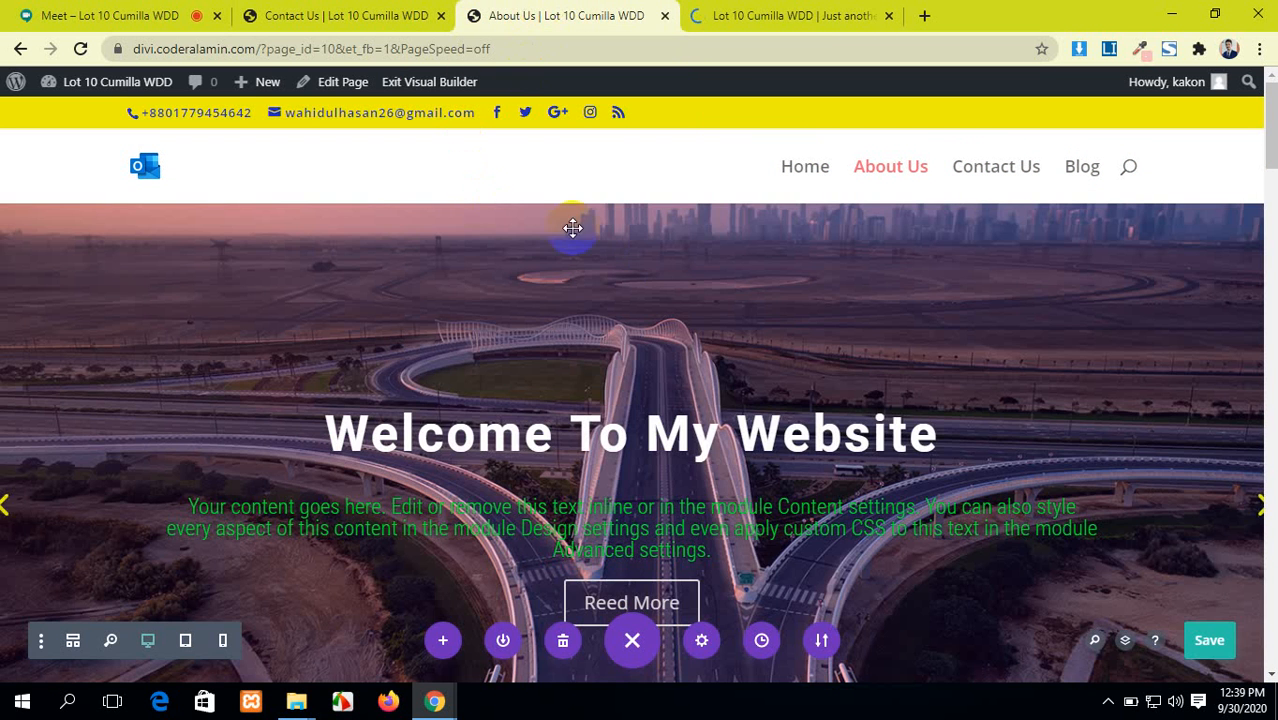
{"action": "left_click", "coordinate": [300, 14]}
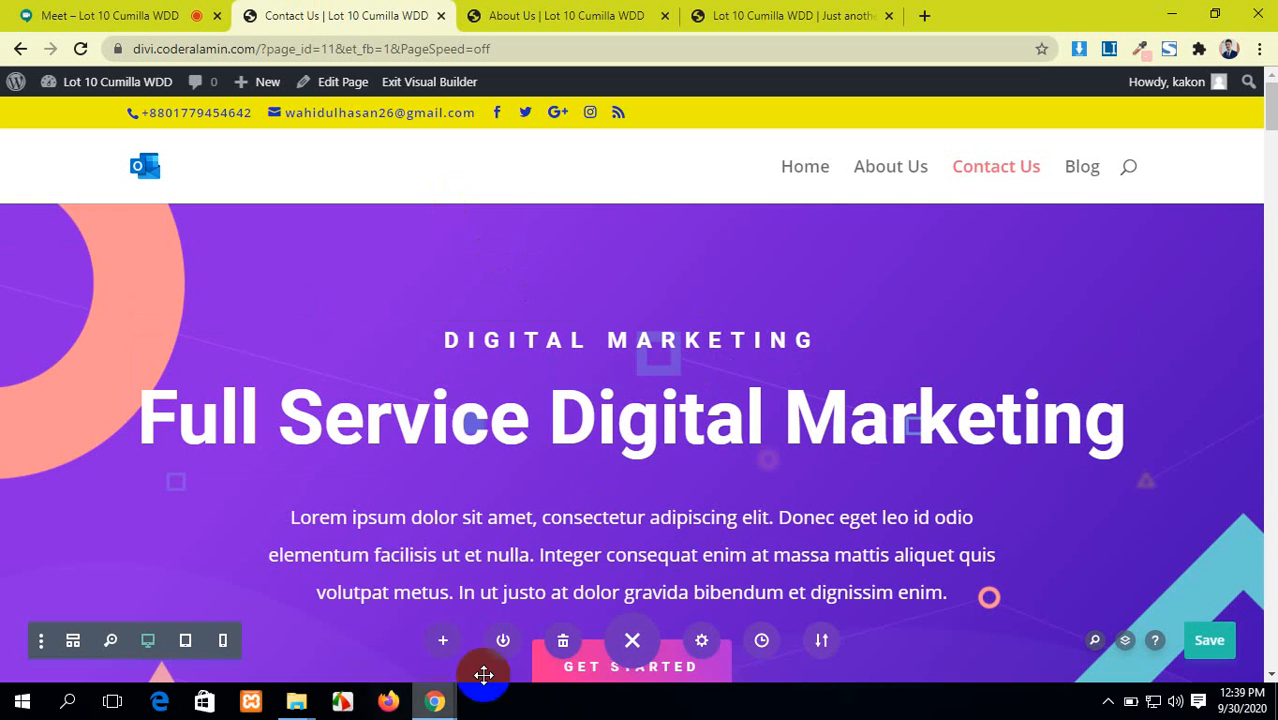
{"action": "left_click", "coordinate": [563, 643]}
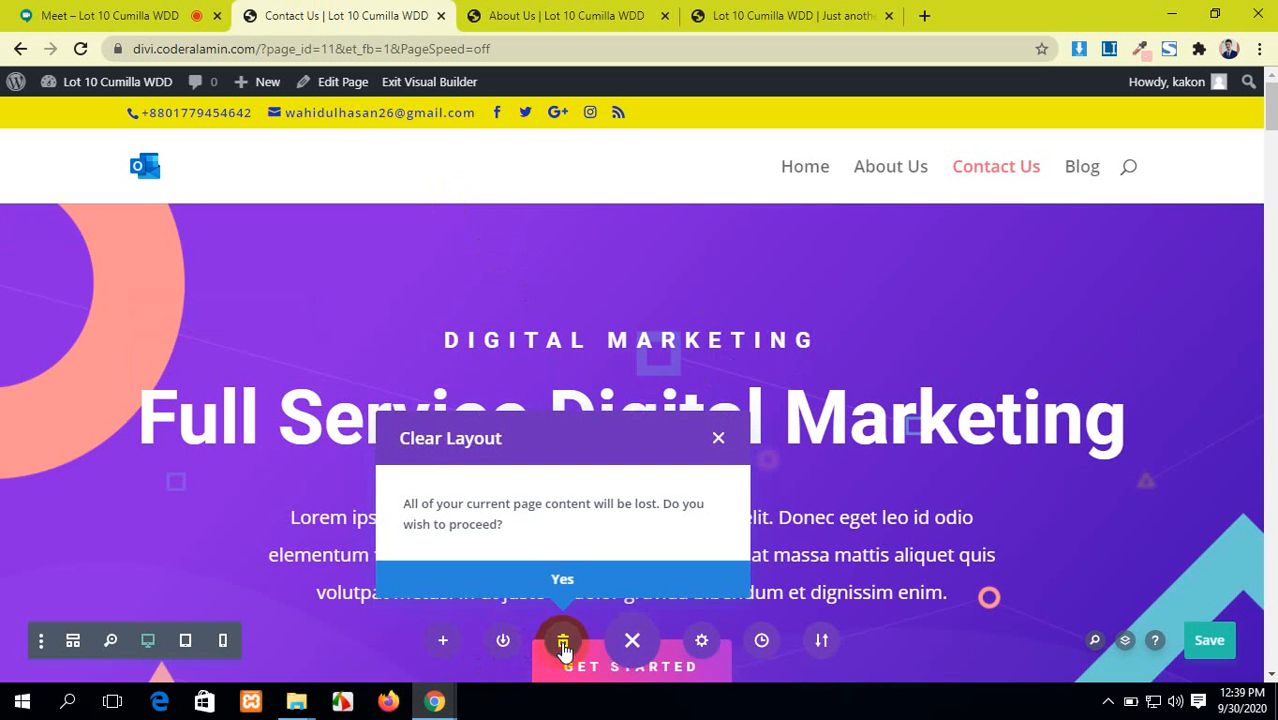
{"action": "left_click", "coordinate": [566, 584]}
{"action": "left_click", "coordinate": [787, 336]}
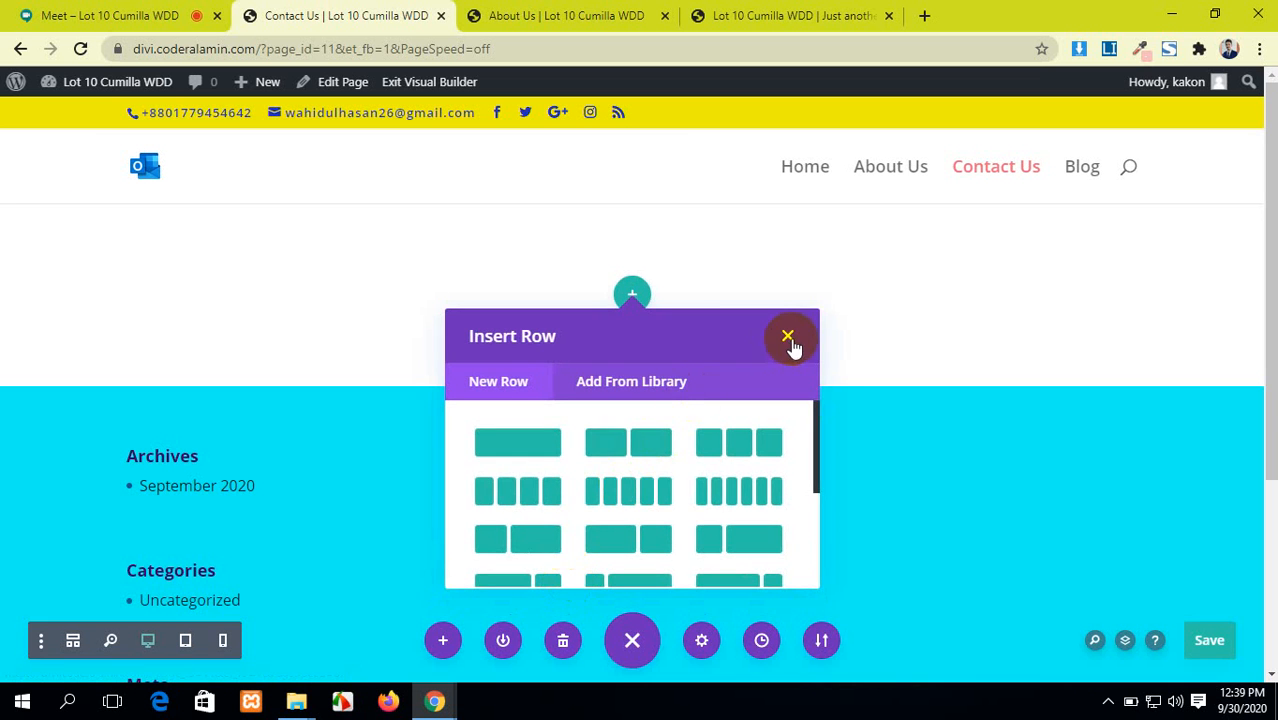
{"action": "left_click", "coordinate": [1218, 639]}
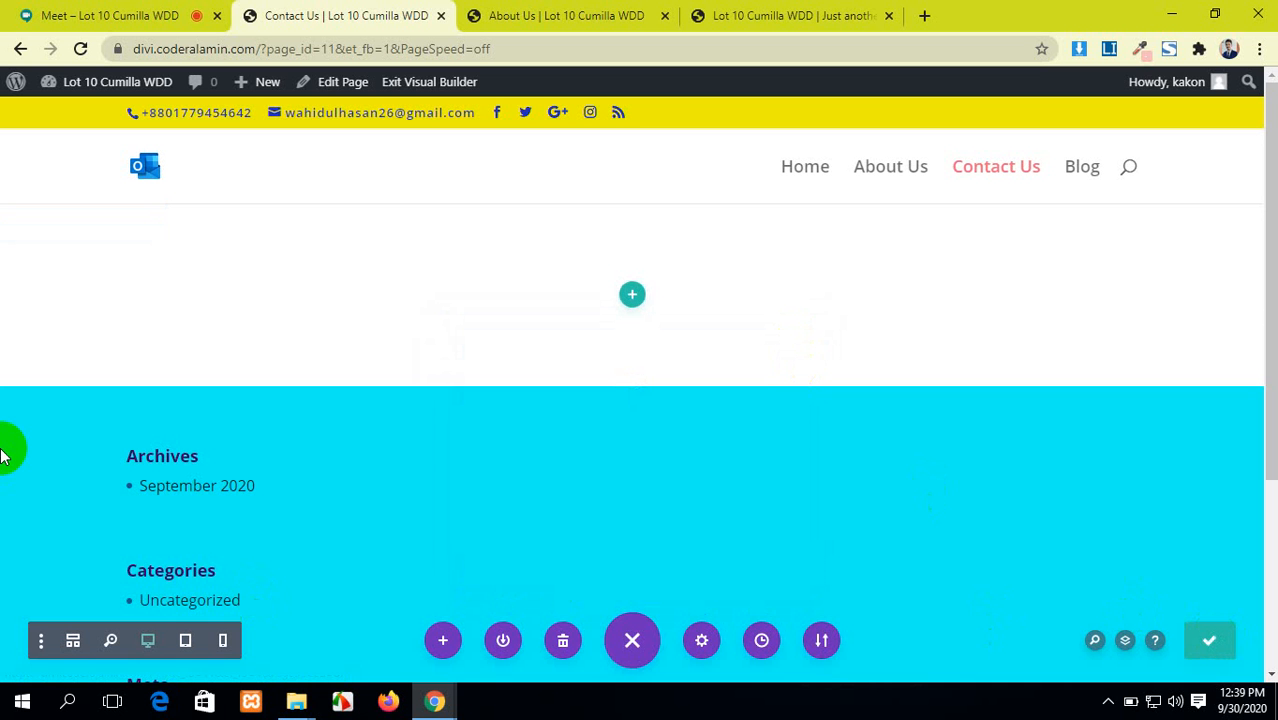
Close the About Us builder tab without saving its changes, and close the Contact Us builder tab, leaving the published Home page open.
{"action": "left_click", "coordinate": [545, 15]}
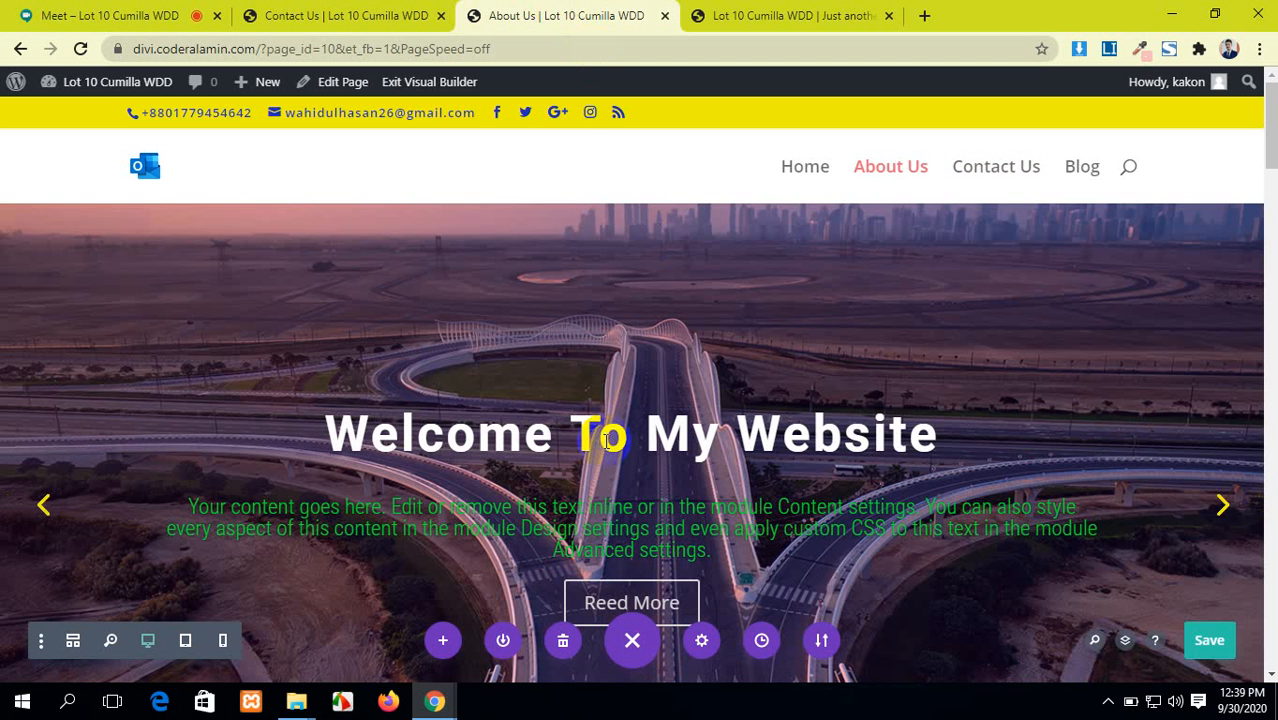
{"action": "left_click", "coordinate": [722, 15]}
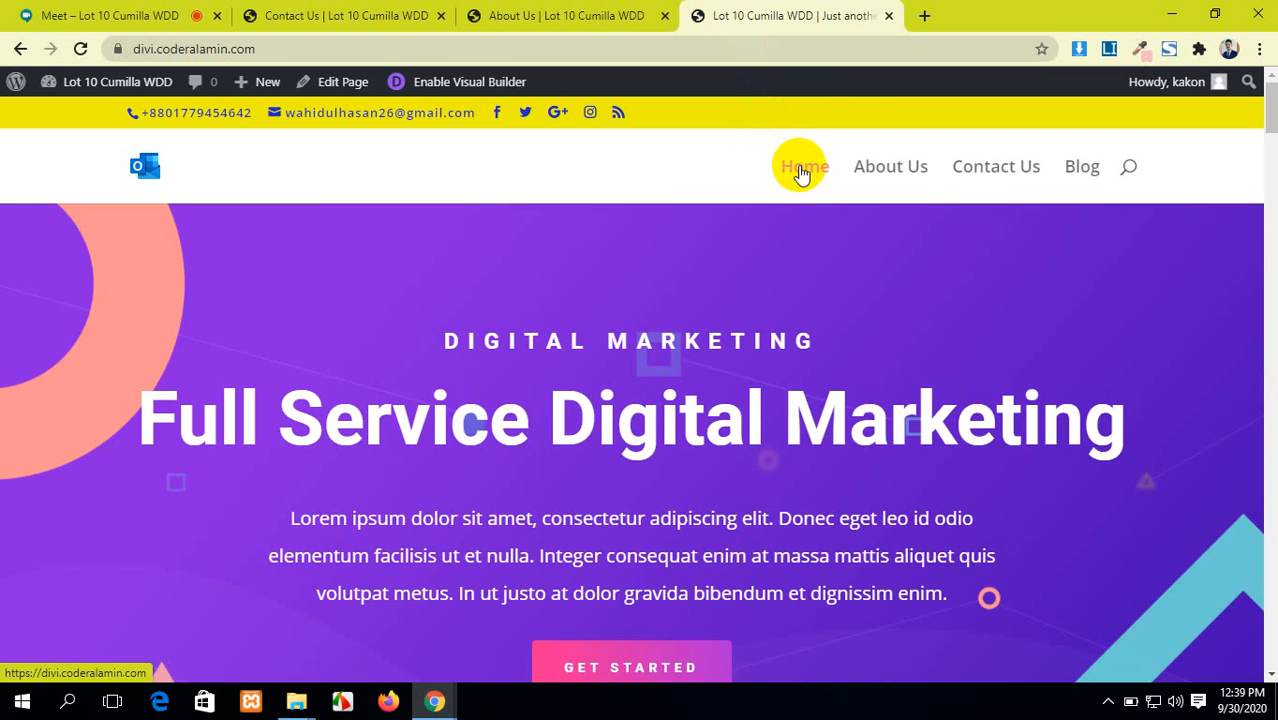
{"action": "left_click", "coordinate": [558, 15]}
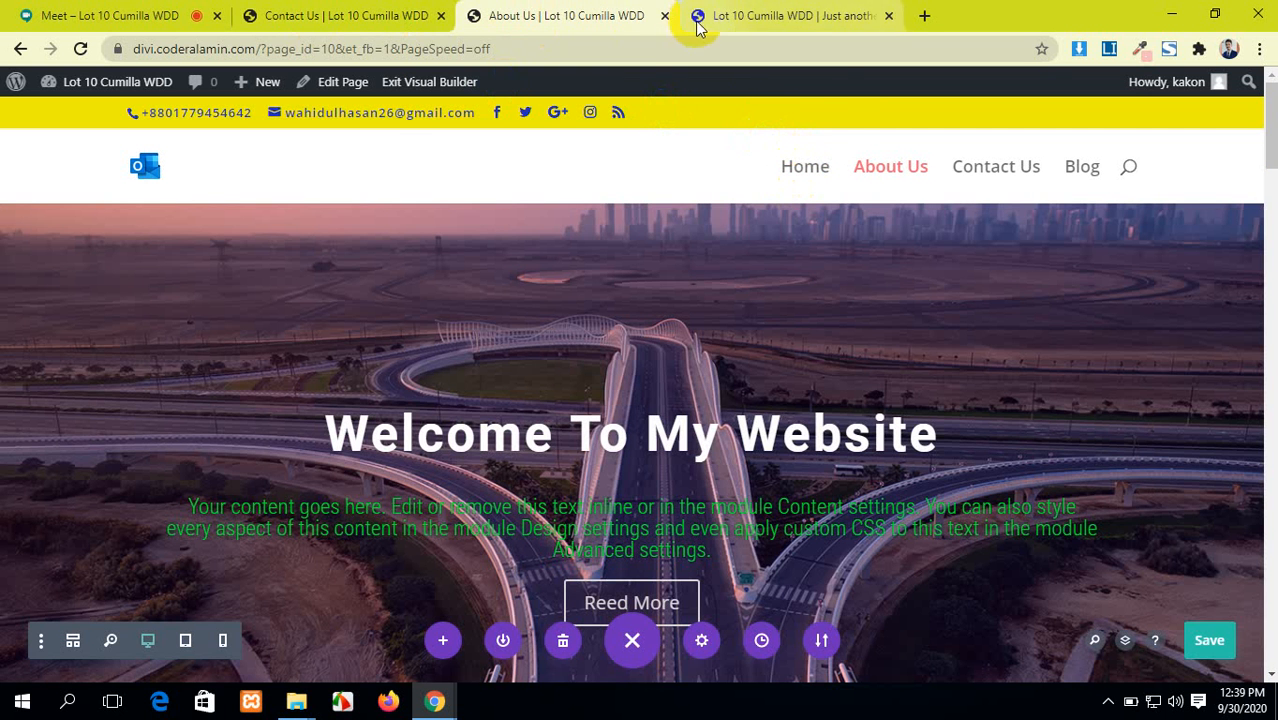
{"action": "left_click", "coordinate": [665, 15]}
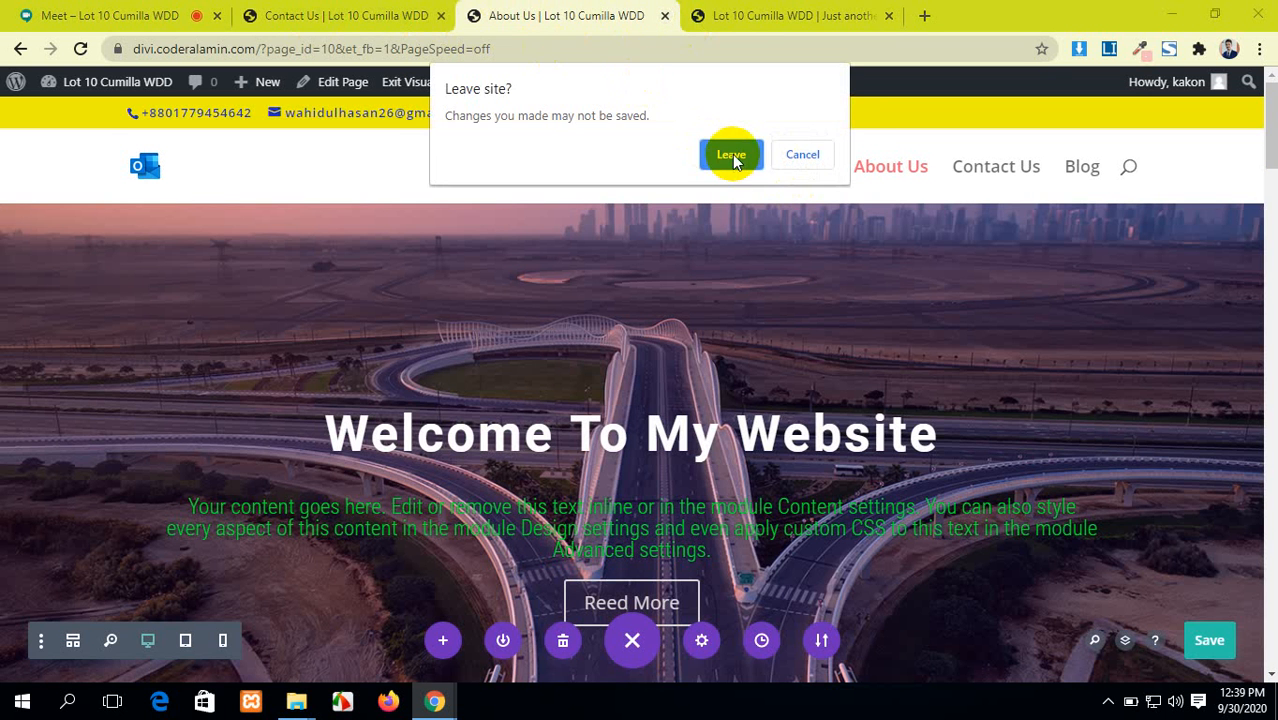
{"action": "left_click", "coordinate": [731, 155]}
{"action": "left_click", "coordinate": [300, 15]}
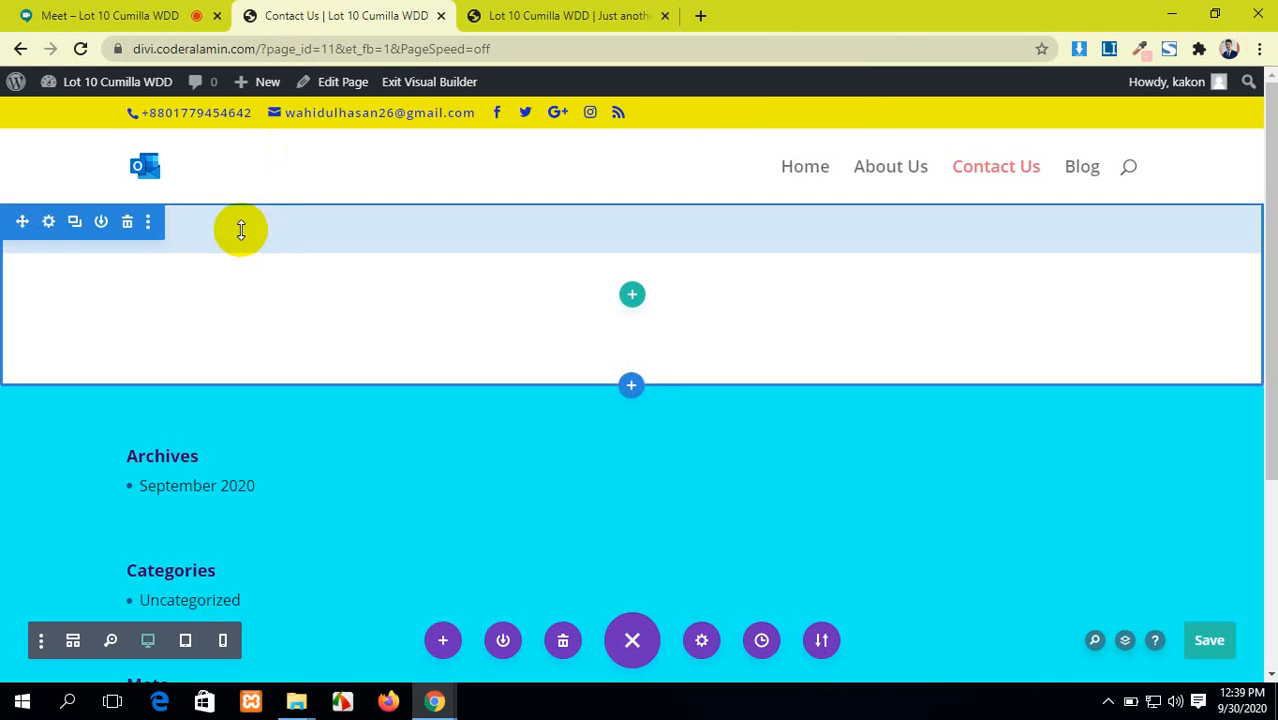
{"action": "left_click", "coordinate": [440, 15]}
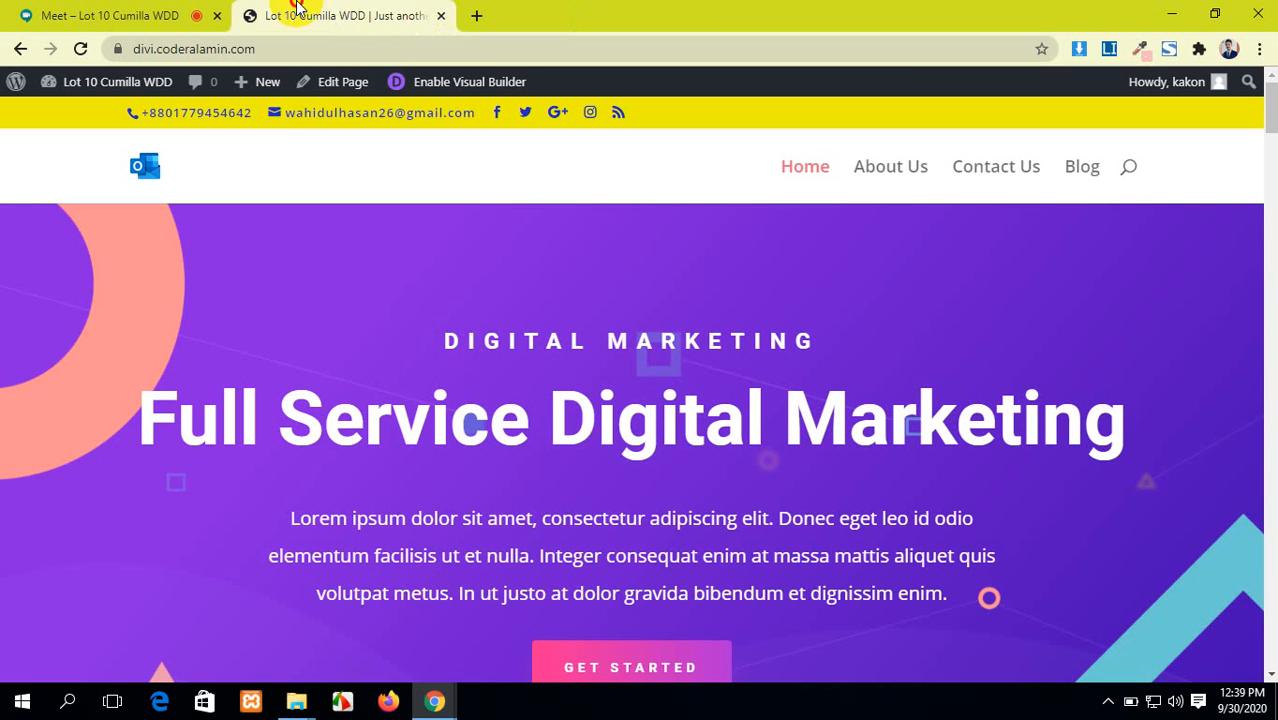
Open the WordPress Dashboard in a new tab placed before the Home page's tab, and return to the Home page.
{"action": "mouse_move", "coordinate": [110, 82]}
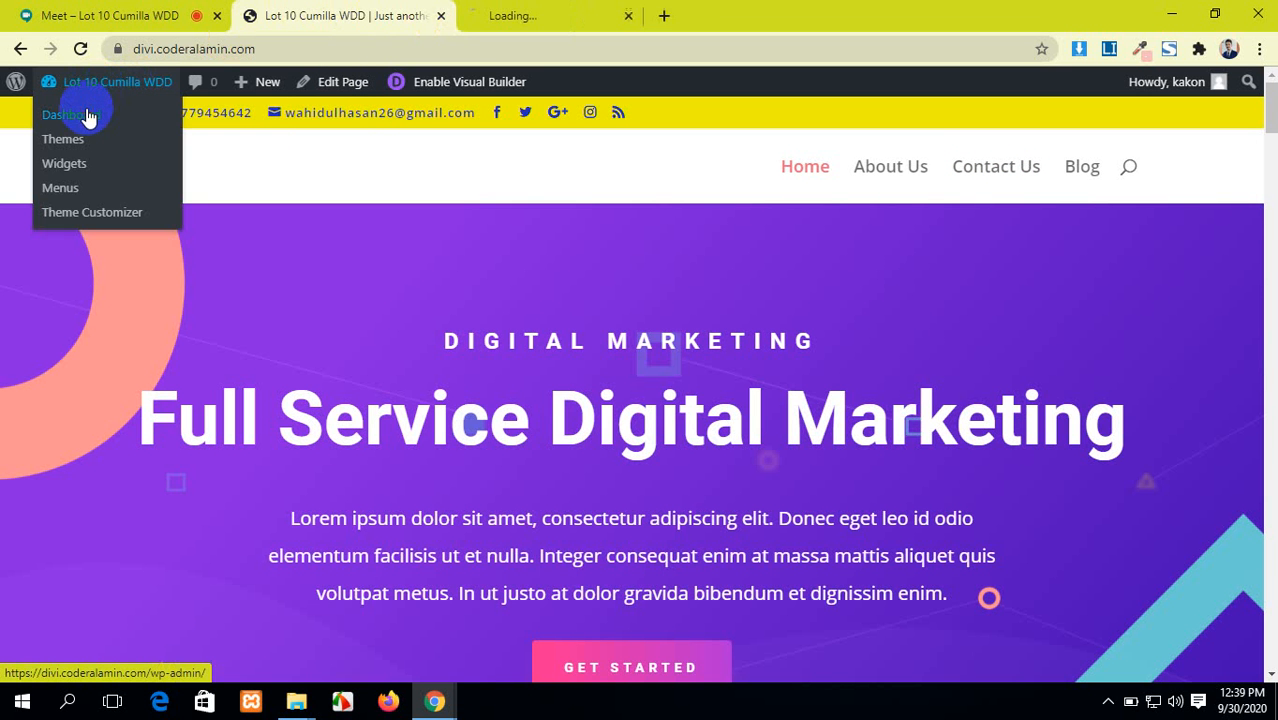
{"action": "left_click_drag", "start_coordinate": [505, 15], "coordinate": [345, 17]}
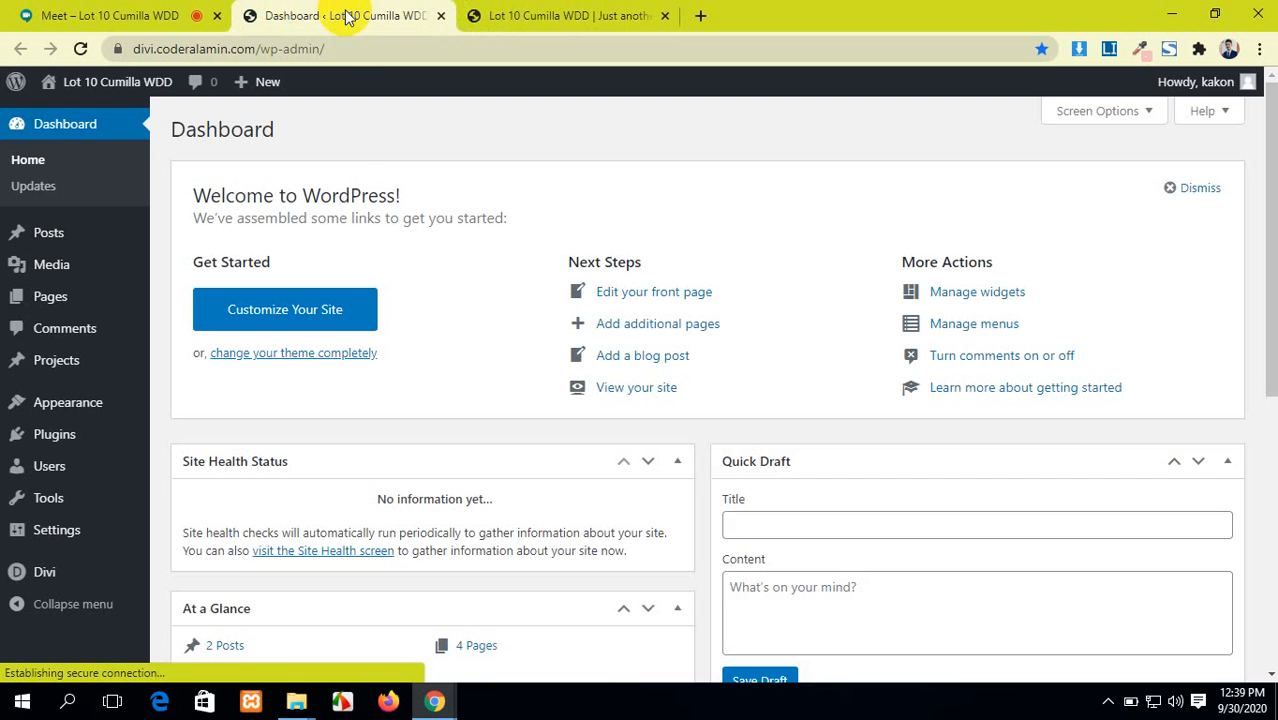
{"action": "left_click", "coordinate": [551, 12]}
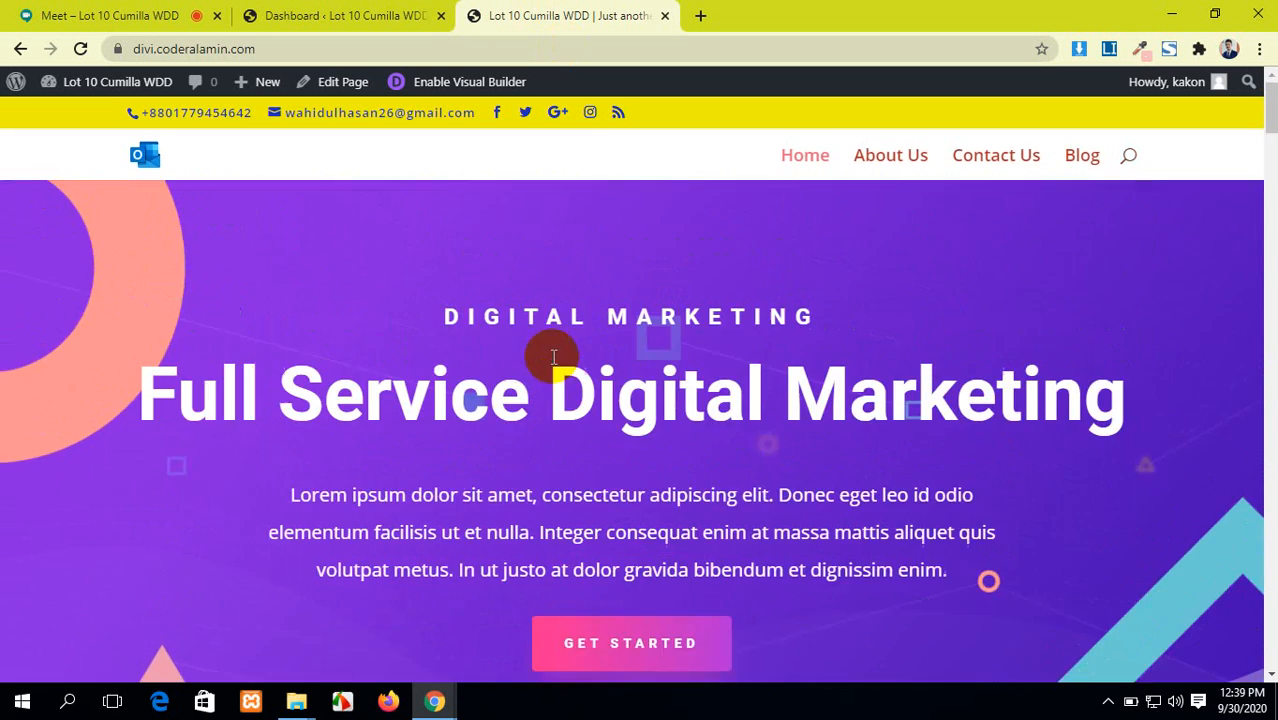
{"action": "scroll", "coordinate": [553, 357], "scroll_direction": "down", "scroll_amount": 4}
{"action": "scroll", "coordinate": [553, 357], "scroll_direction": "down", "scroll_amount": 3}
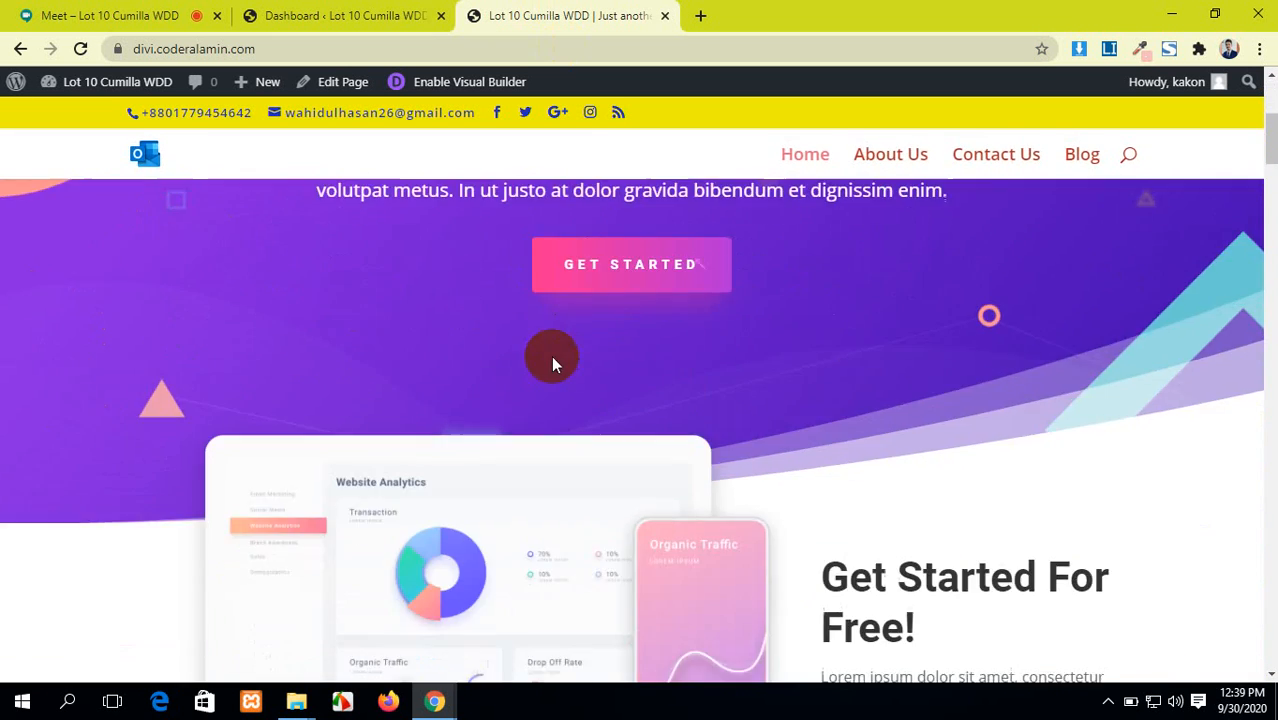
{"action": "scroll", "coordinate": [551, 356], "scroll_direction": "up", "scroll_amount": 3}
{"action": "scroll", "coordinate": [551, 356], "scroll_direction": "down", "scroll_amount": 3}
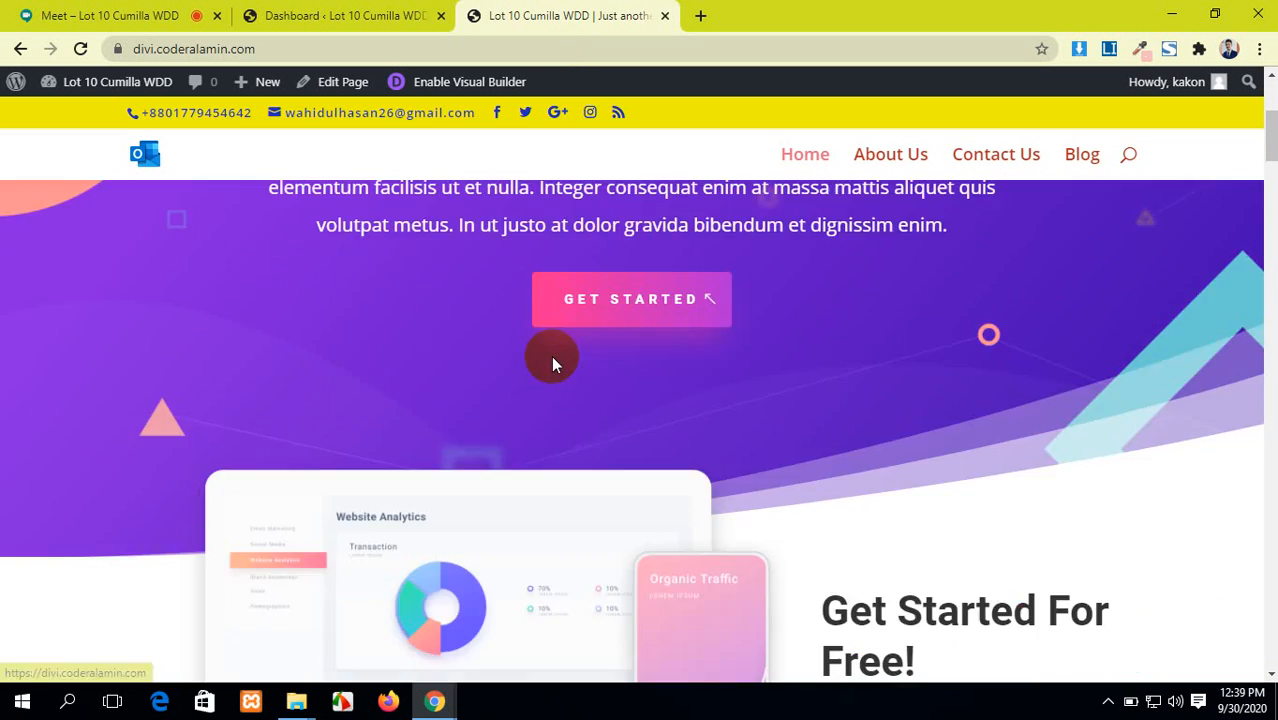
{"action": "scroll", "coordinate": [551, 356], "scroll_direction": "up", "scroll_amount": 4}
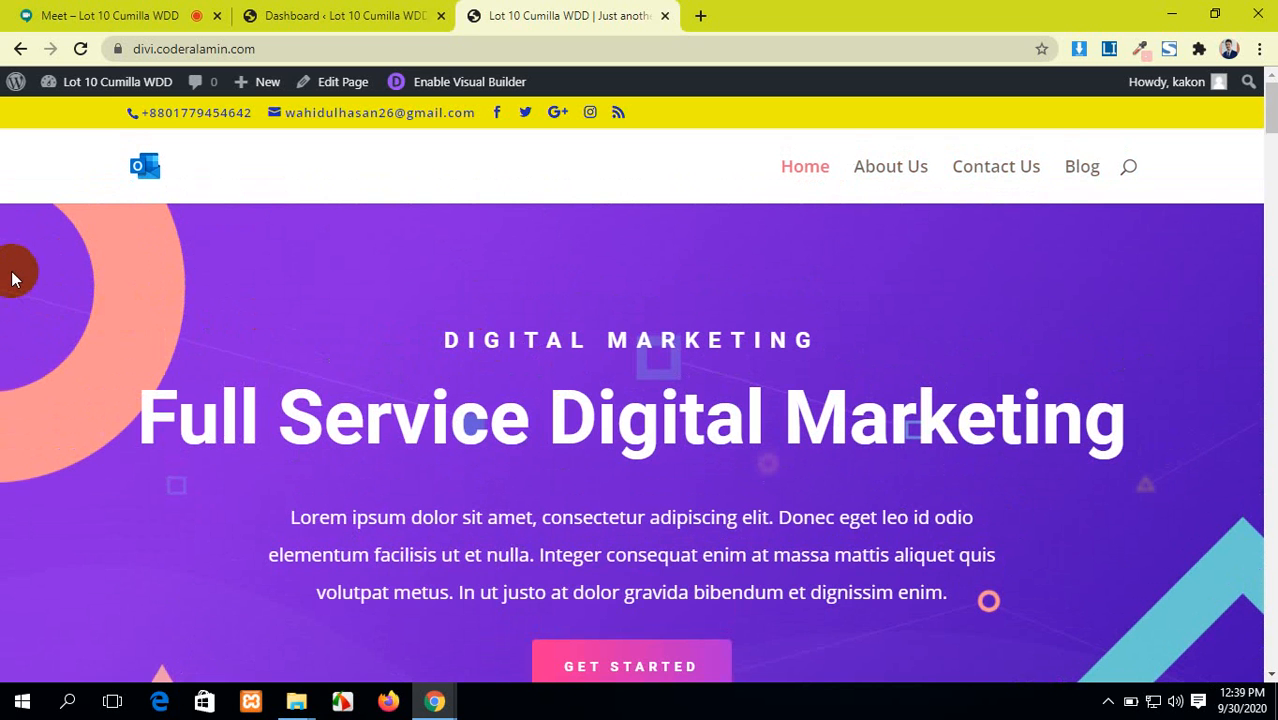
Switch to the Google Meet call, admit the waiting participant, and return to the published Home page.
{"action": "left_click", "coordinate": [40, 15]}
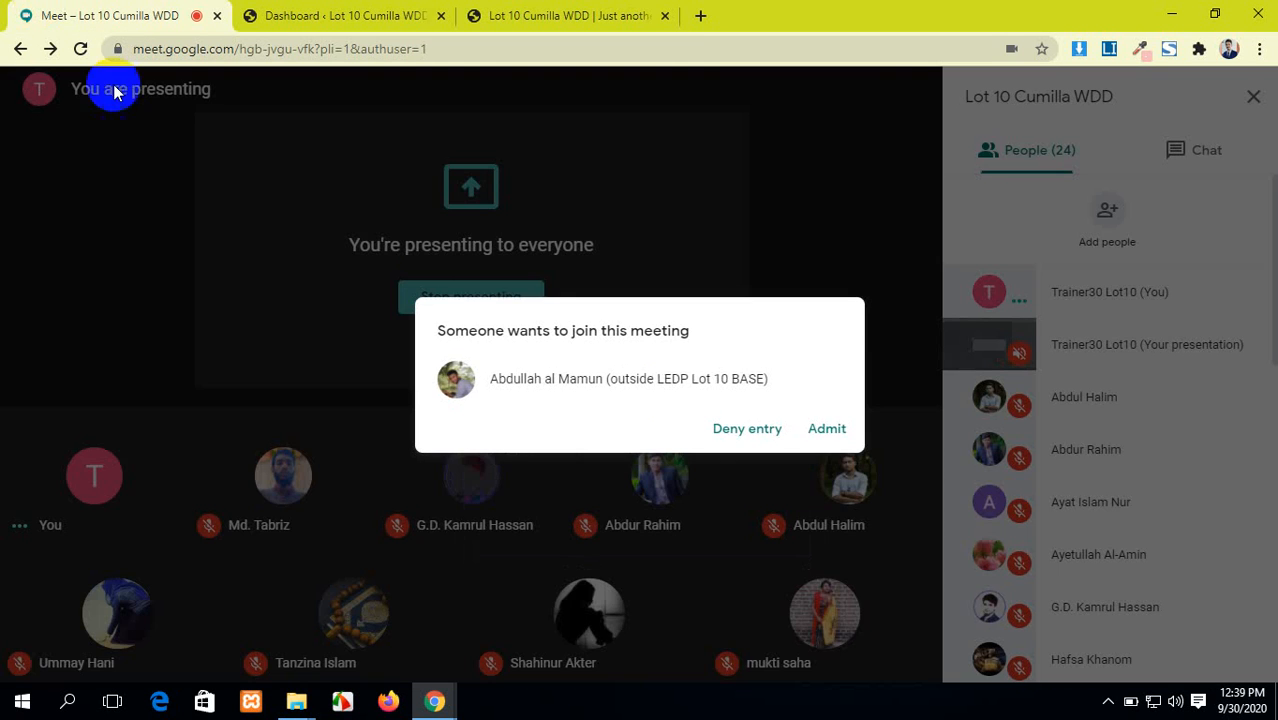
{"action": "left_click", "coordinate": [827, 428]}
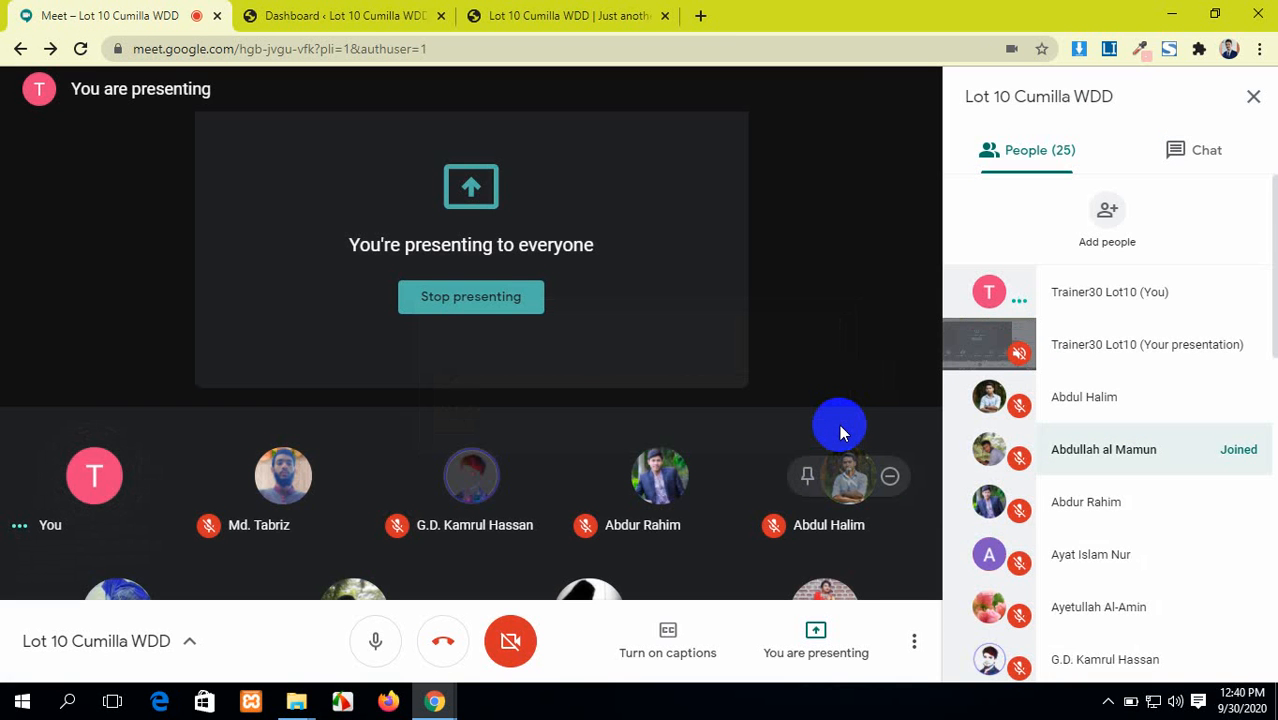
{"action": "left_click", "coordinate": [565, 15]}
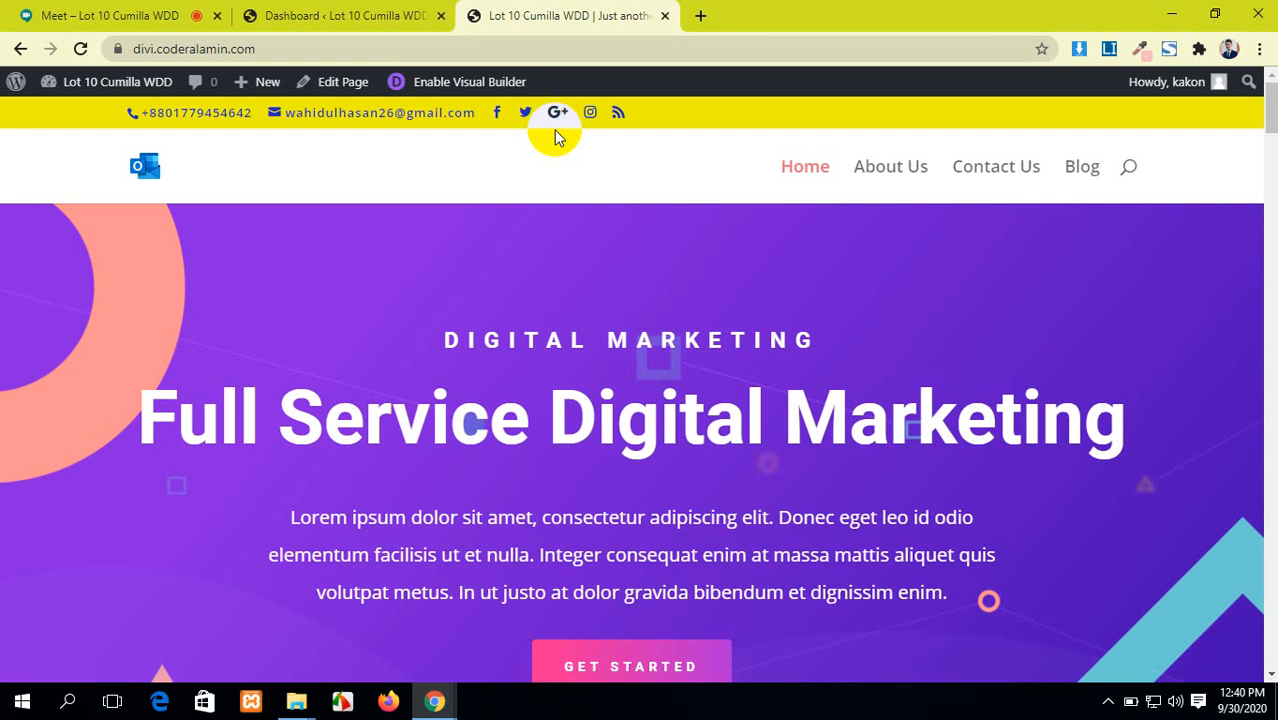
Review the published Home page's Digital Marketing header section and the start of the Get Started For Free section.
{"action": "scroll", "coordinate": [670, 360], "scroll_direction": "down", "scroll_amount": 5}
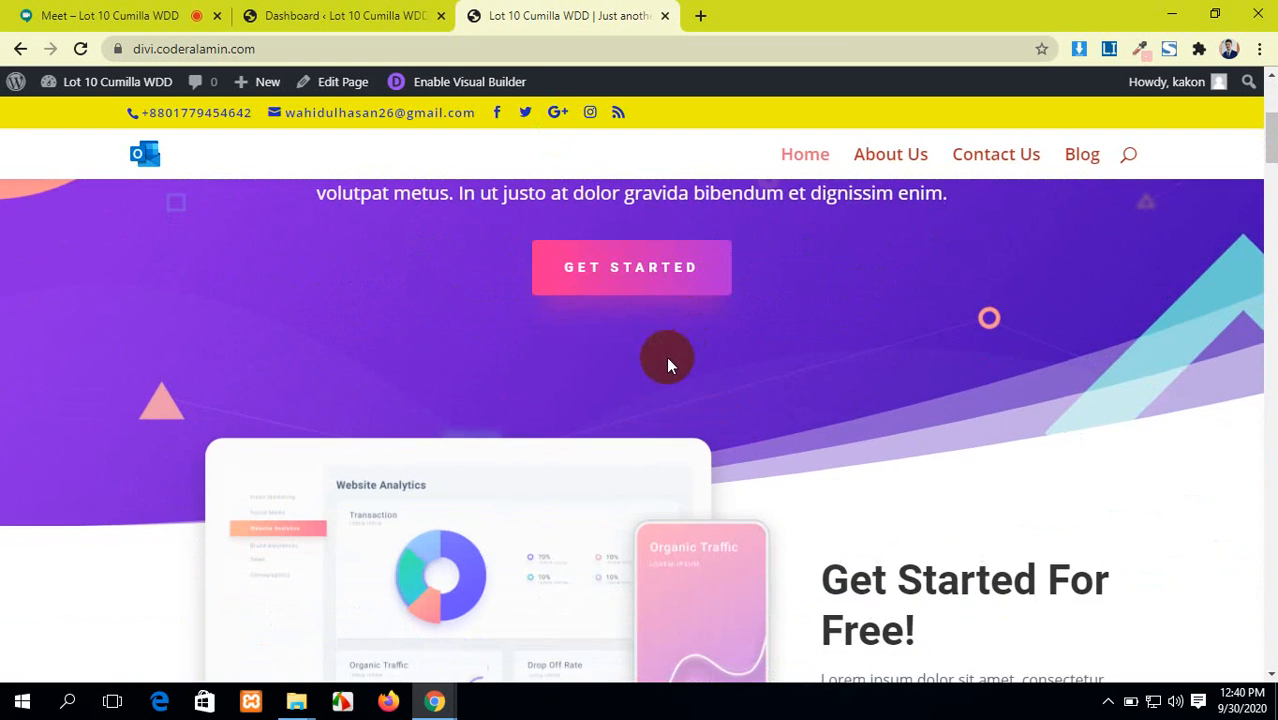
{"action": "scroll", "coordinate": [491, 372], "scroll_direction": "up", "scroll_amount": 2}
{"action": "scroll", "coordinate": [491, 372], "scroll_direction": "down", "scroll_amount": 1}
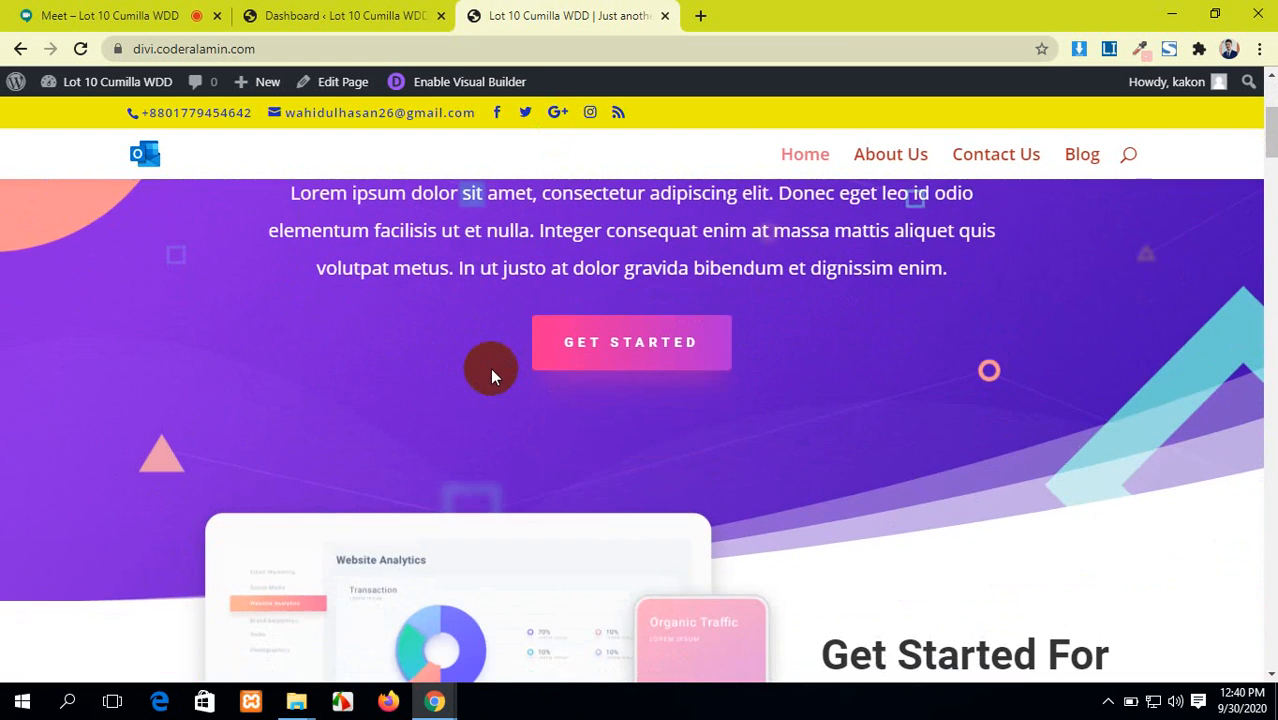
{"action": "scroll", "coordinate": [491, 373], "scroll_direction": "up", "scroll_amount": 2}
{"action": "scroll", "coordinate": [491, 373], "scroll_direction": "down", "scroll_amount": 4}
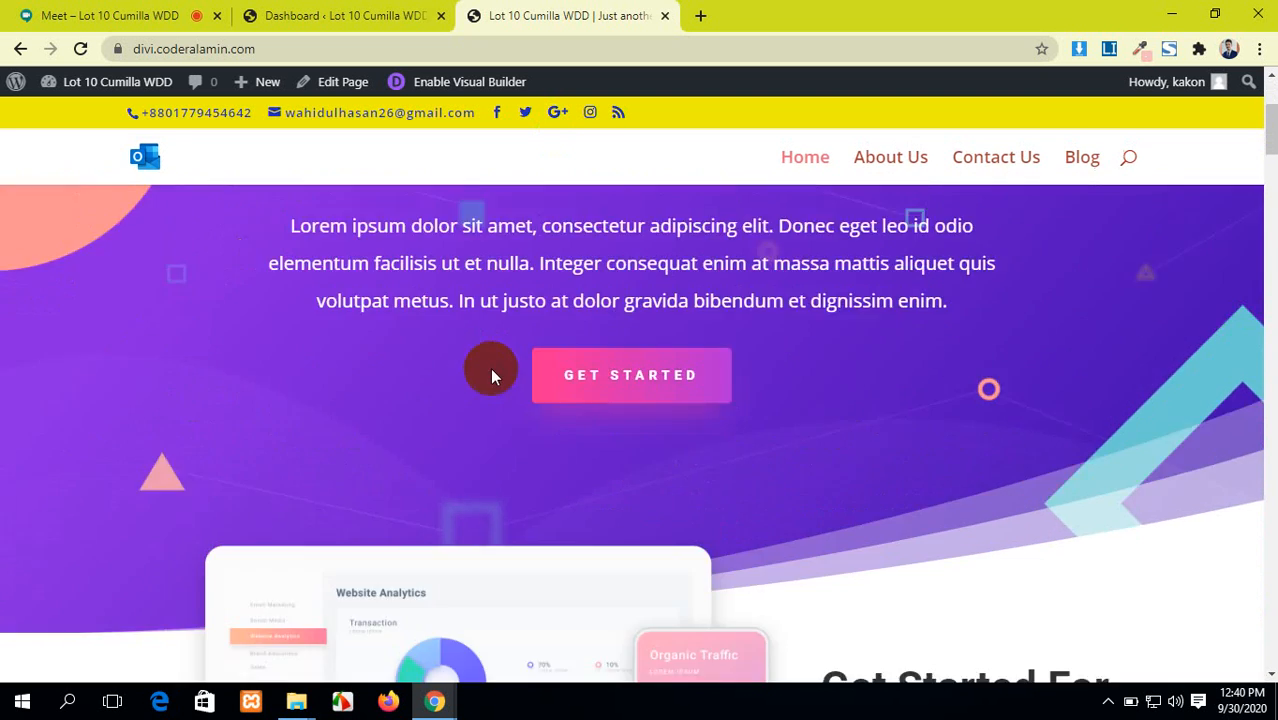
{"action": "scroll", "coordinate": [490, 373], "scroll_direction": "down", "scroll_amount": 3}
{"action": "scroll", "coordinate": [490, 373], "scroll_direction": "up", "scroll_amount": 7}
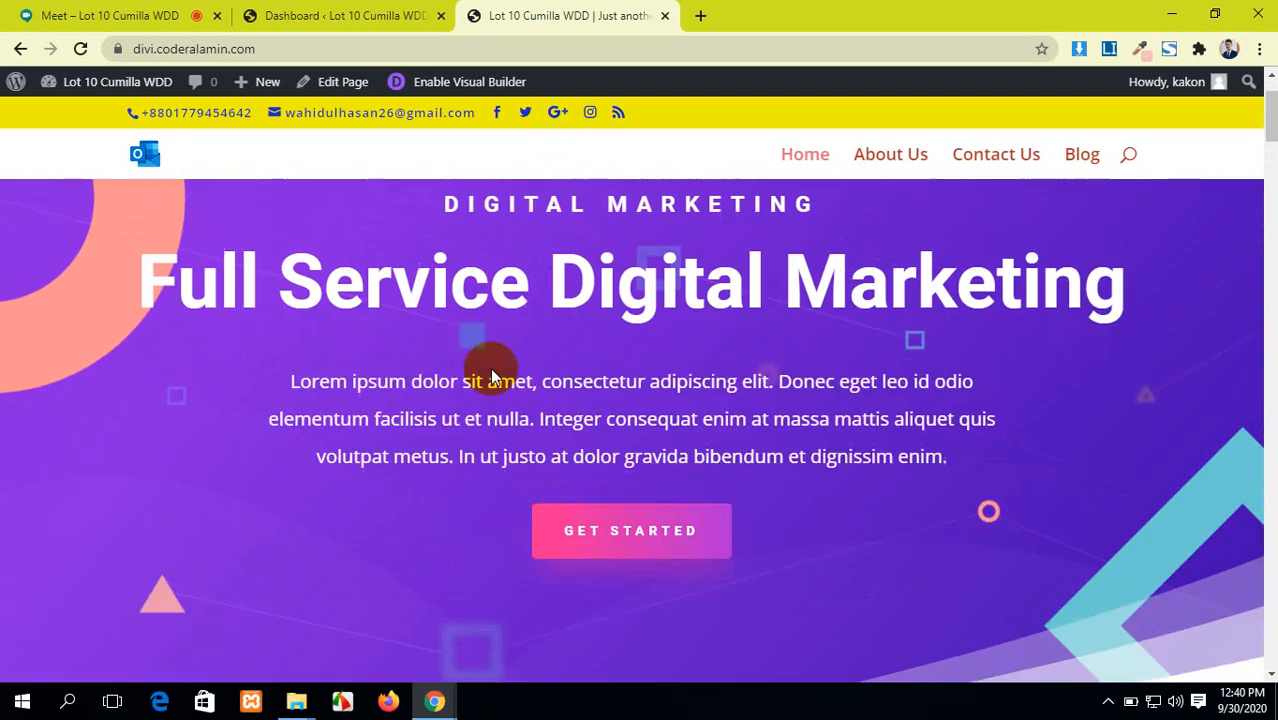
{"action": "scroll", "coordinate": [918, 491], "scroll_direction": "down", "scroll_amount": 1}
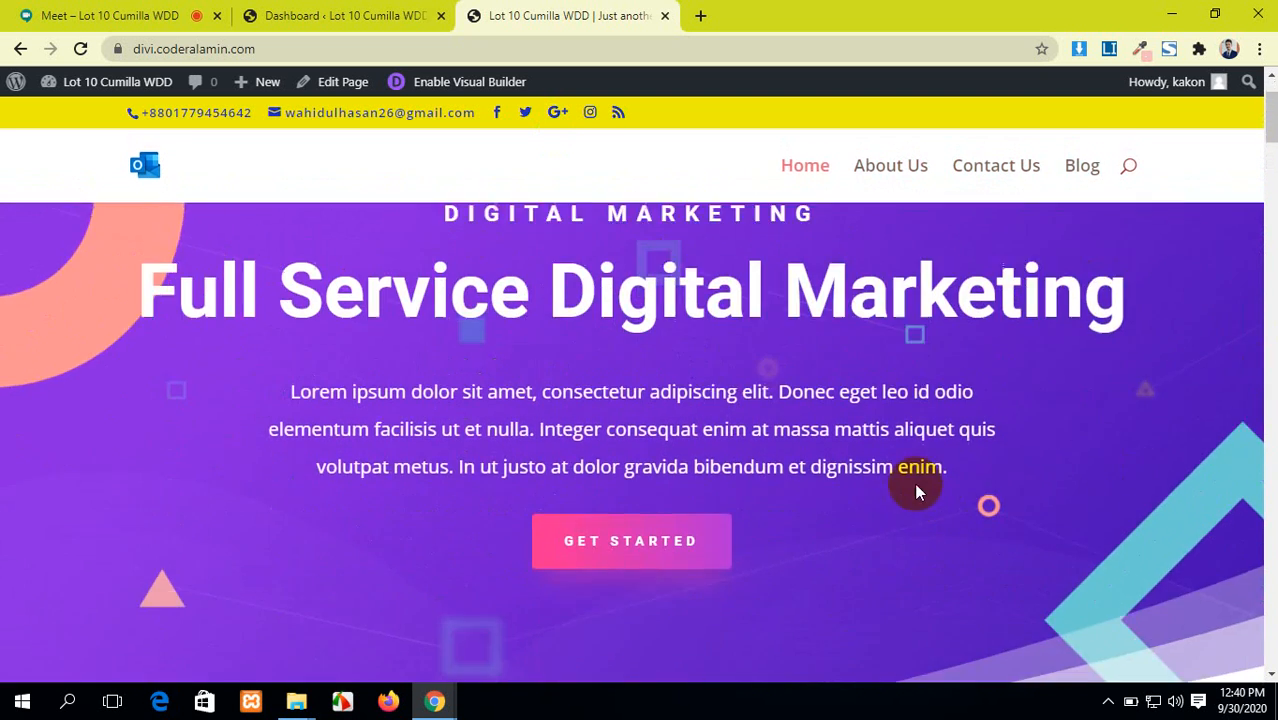
{"action": "scroll", "coordinate": [699, 371], "scroll_direction": "up", "scroll_amount": 1}
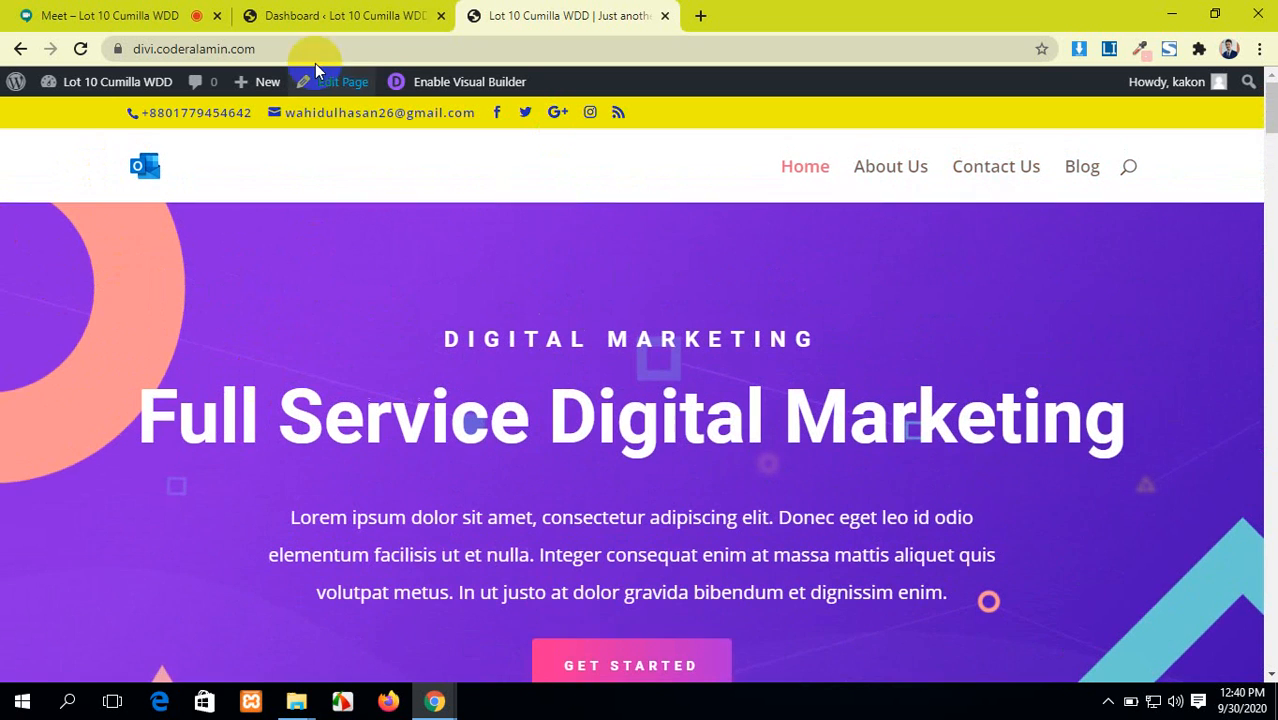
Open the list of all pages from the Dashboard, and open the Home page in a new tab with the Divi Builder.
{"action": "left_click", "coordinate": [340, 15]}
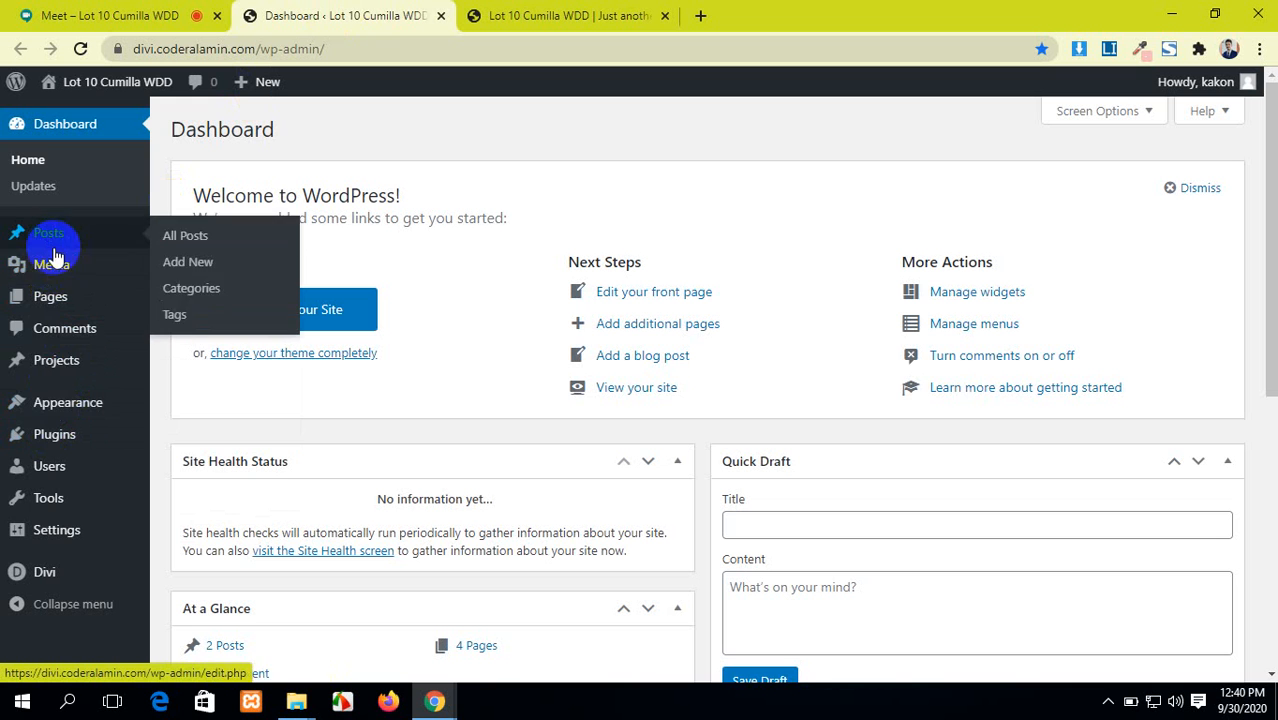
{"action": "mouse_move", "coordinate": [82, 400]}
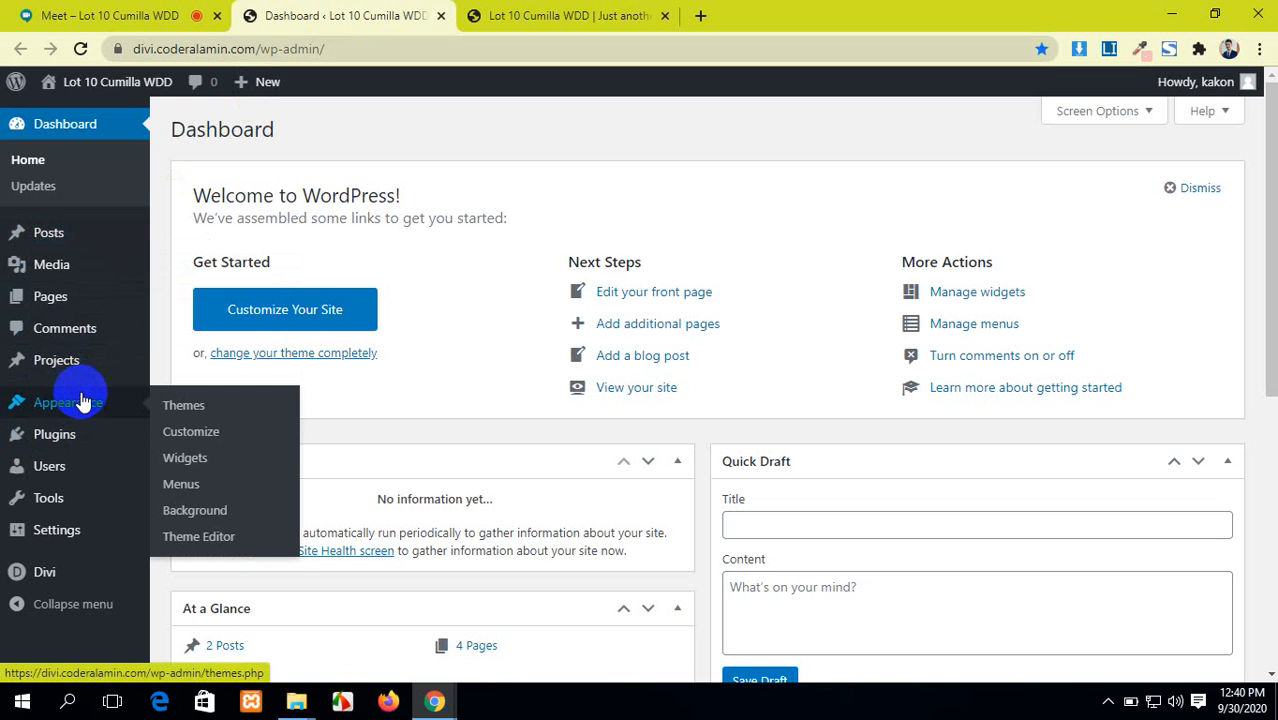
{"action": "mouse_move", "coordinate": [63, 297]}
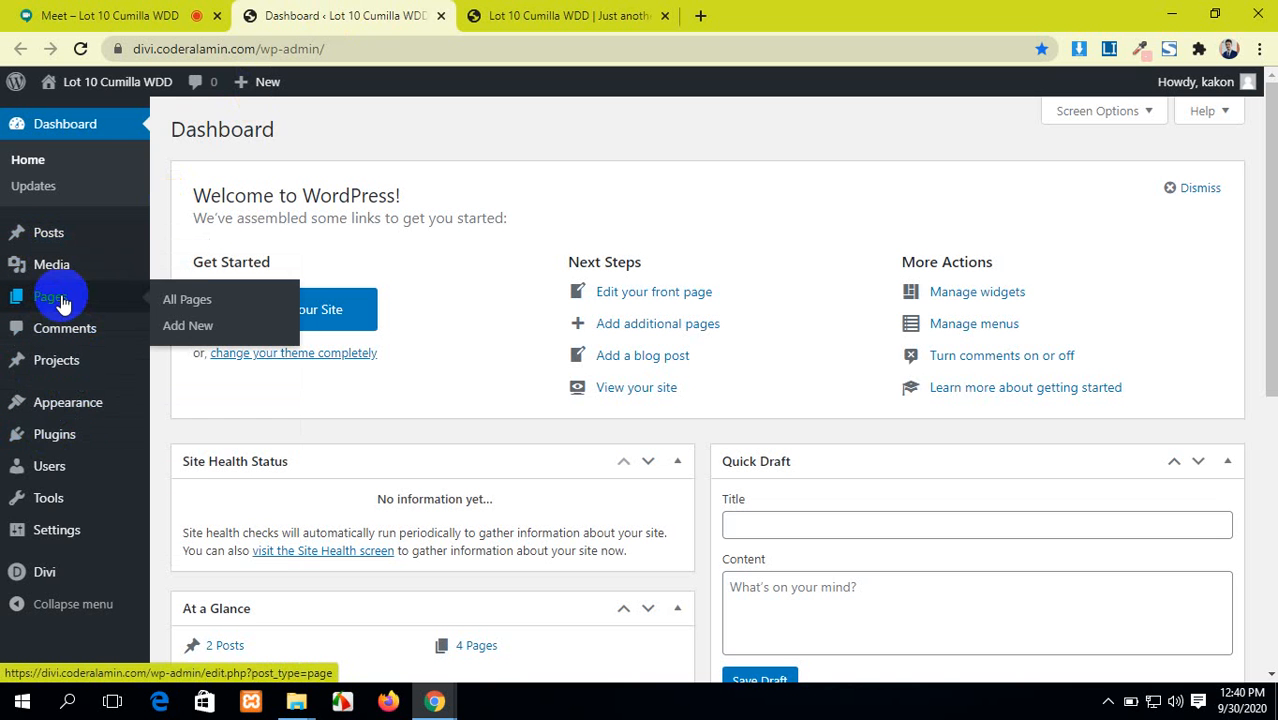
{"action": "left_click", "coordinate": [196, 302]}
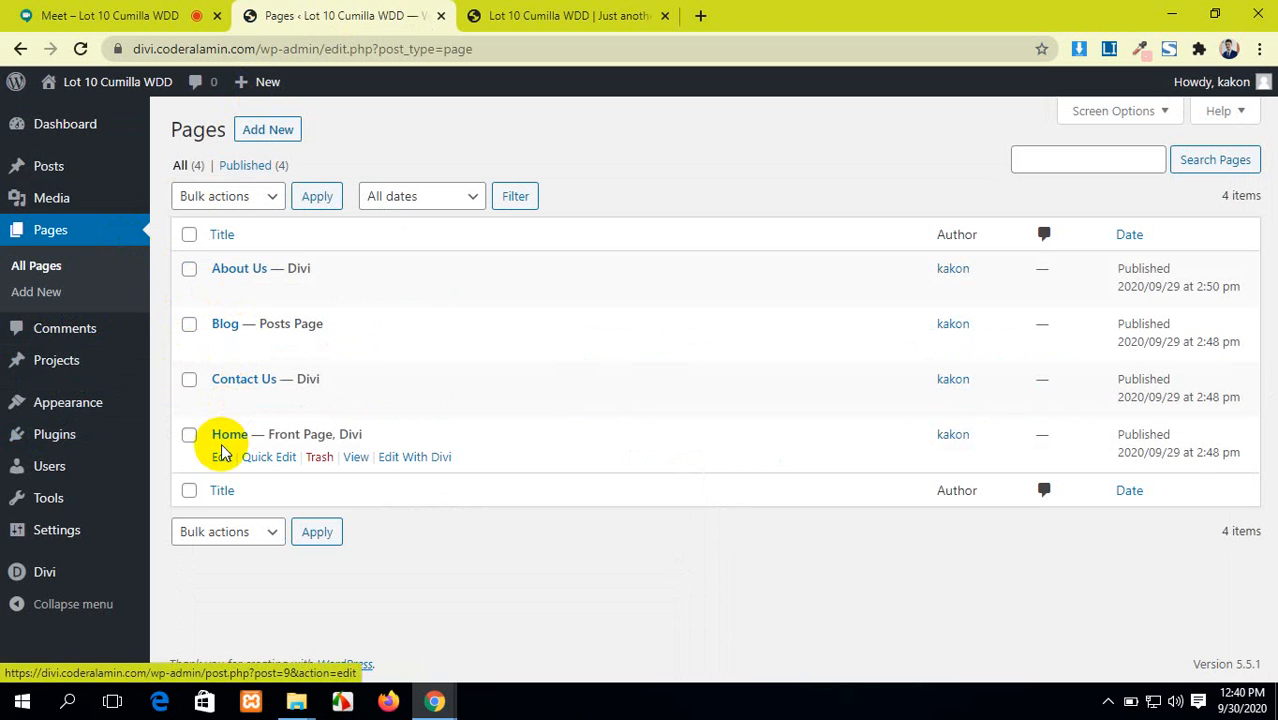
{"action": "middle_click", "coordinate": [222, 458]}
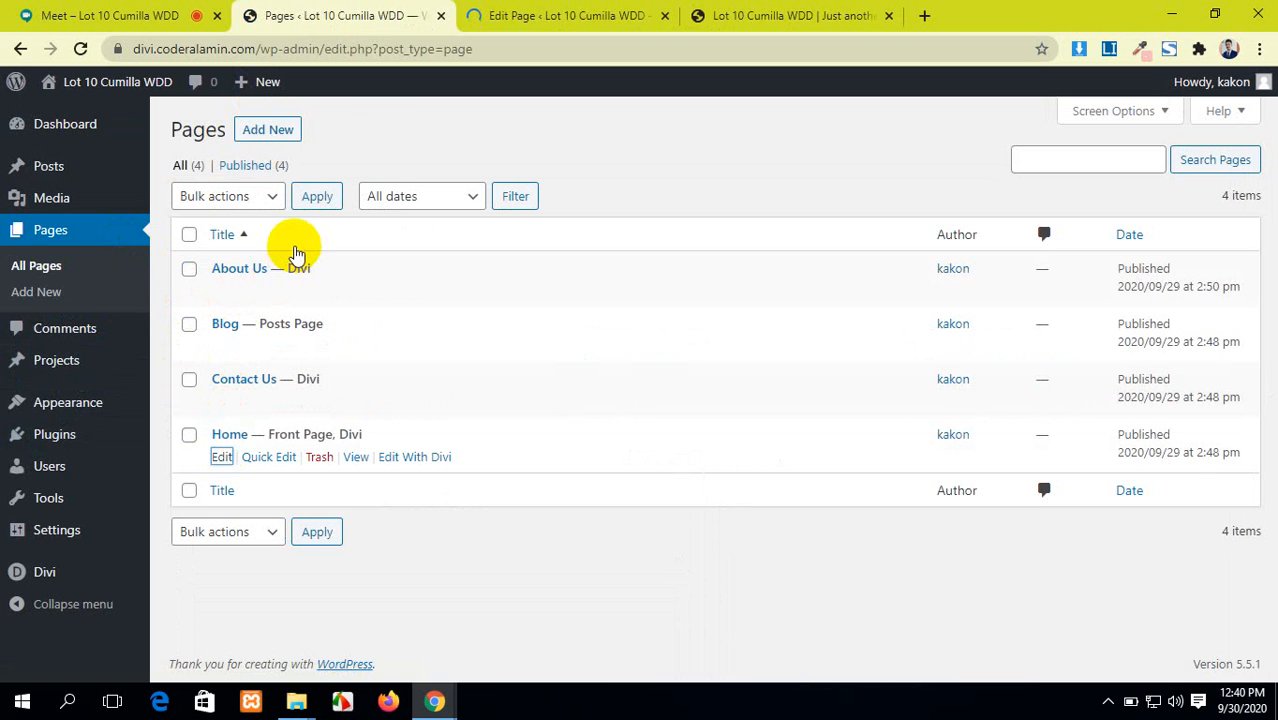
{"action": "left_click", "coordinate": [472, 15]}
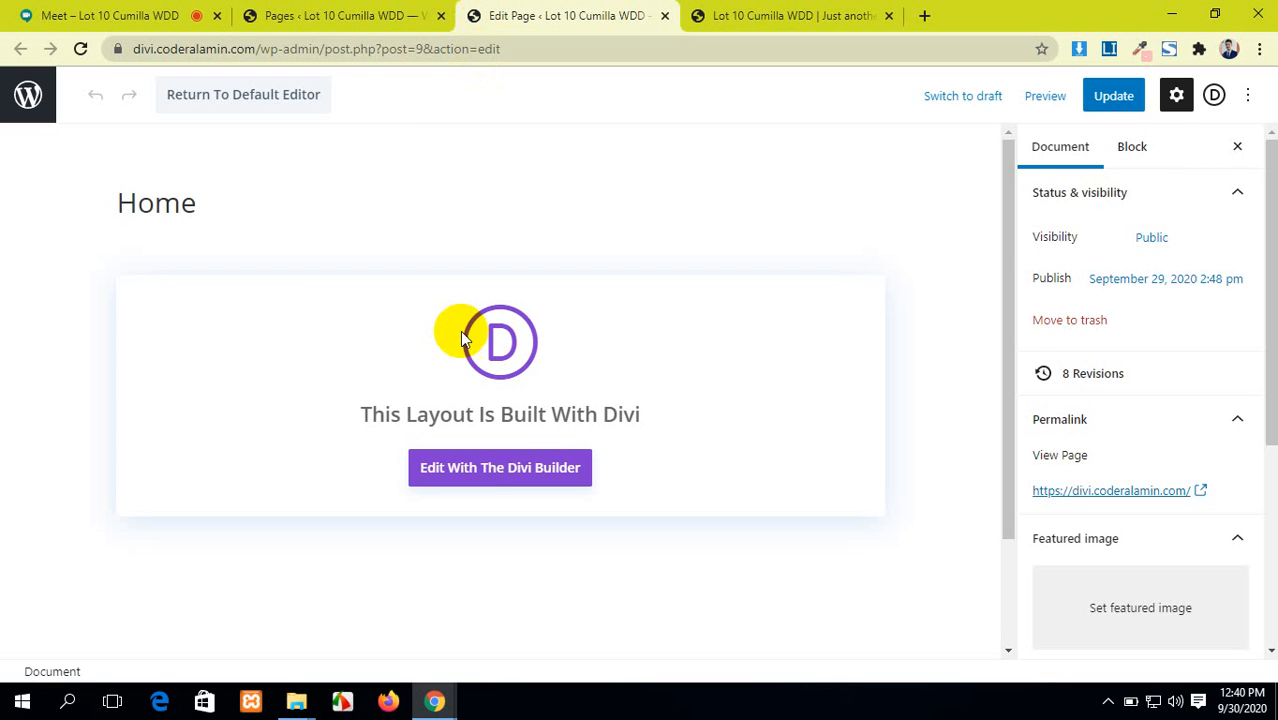
{"action": "left_click", "coordinate": [485, 470]}
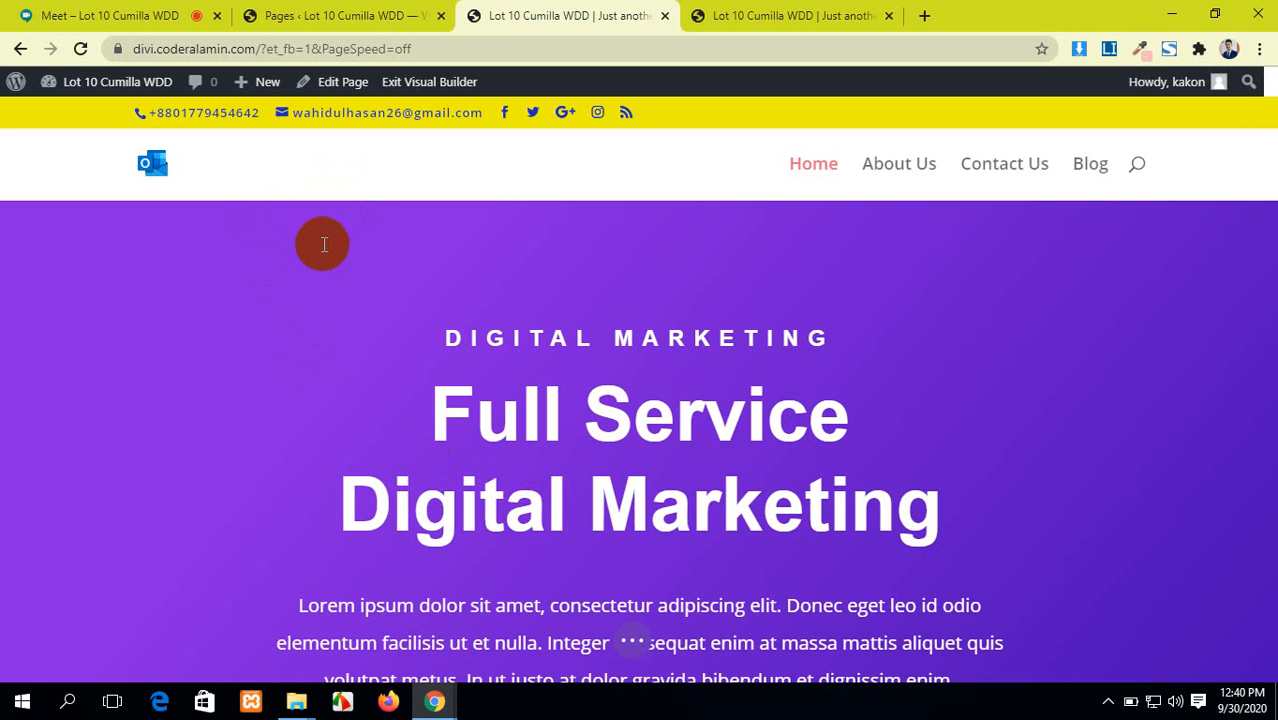
Examine the Home page's header section and the sections below it in the Divi Builder.
{"action": "scroll", "coordinate": [795, 404], "scroll_direction": "down", "scroll_amount": 3}
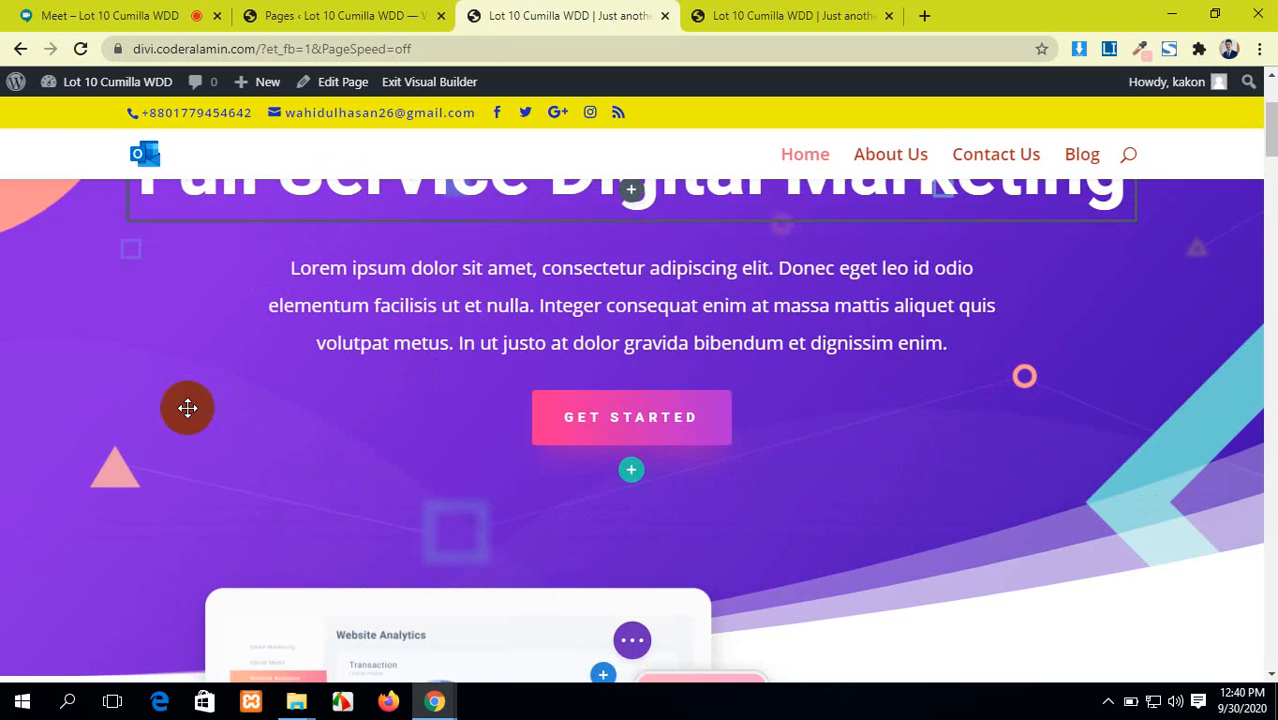
{"action": "scroll", "coordinate": [120, 410], "scroll_direction": "down", "scroll_amount": 3}
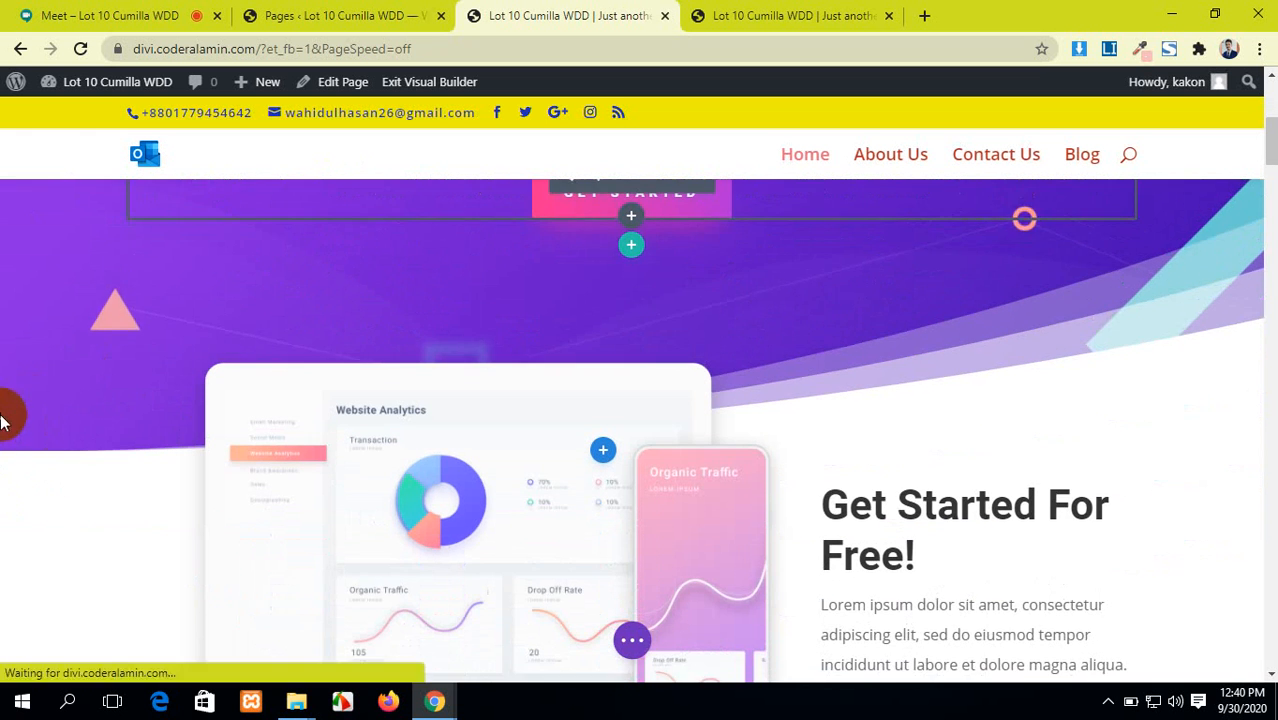
{"action": "scroll", "coordinate": [4, 420], "scroll_direction": "up", "scroll_amount": 4}
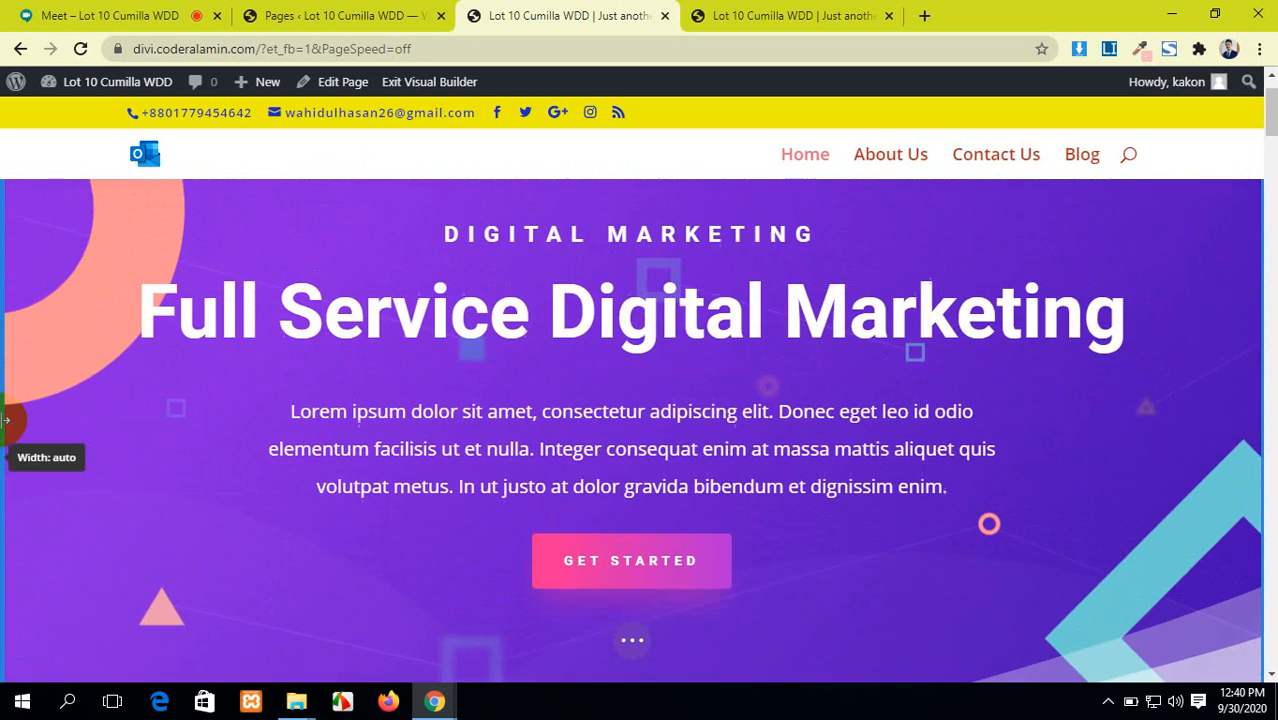
{"action": "scroll", "coordinate": [5, 420], "scroll_direction": "down", "scroll_amount": 6}
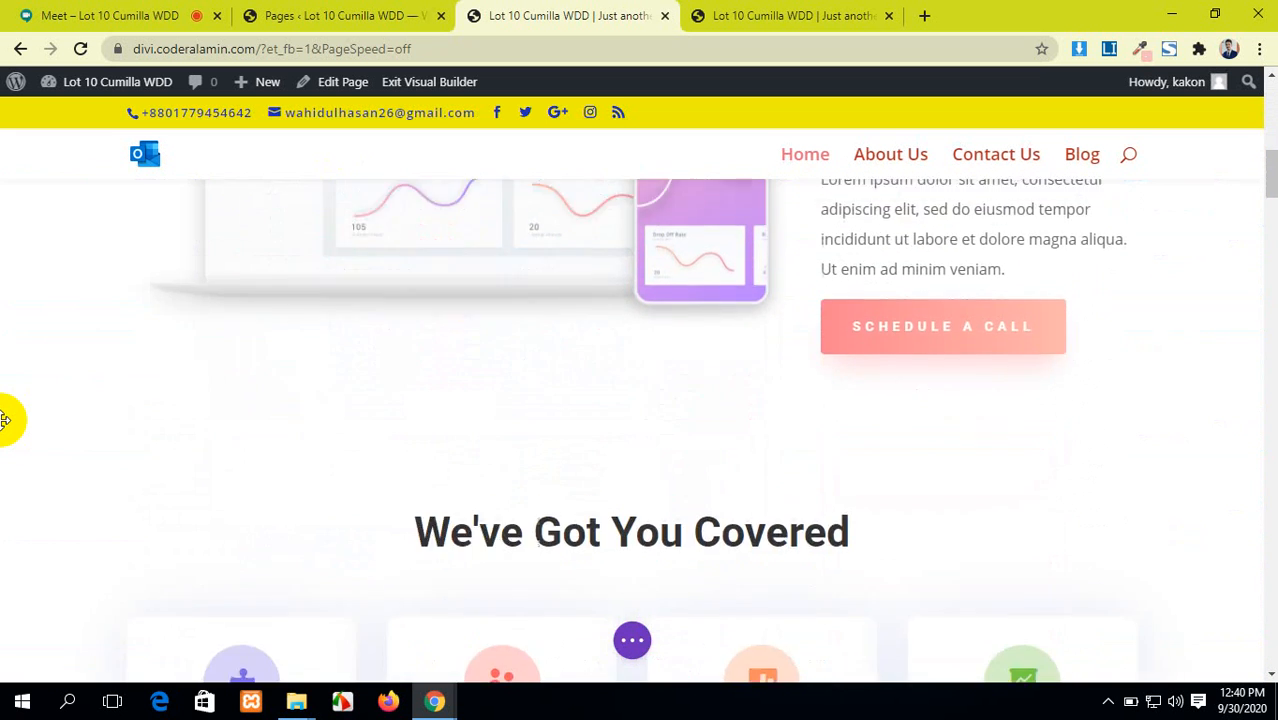
{"action": "scroll", "coordinate": [4, 420], "scroll_direction": "up", "scroll_amount": 6}
{"action": "scroll", "coordinate": [479, 462], "scroll_direction": "down", "scroll_amount": 1}
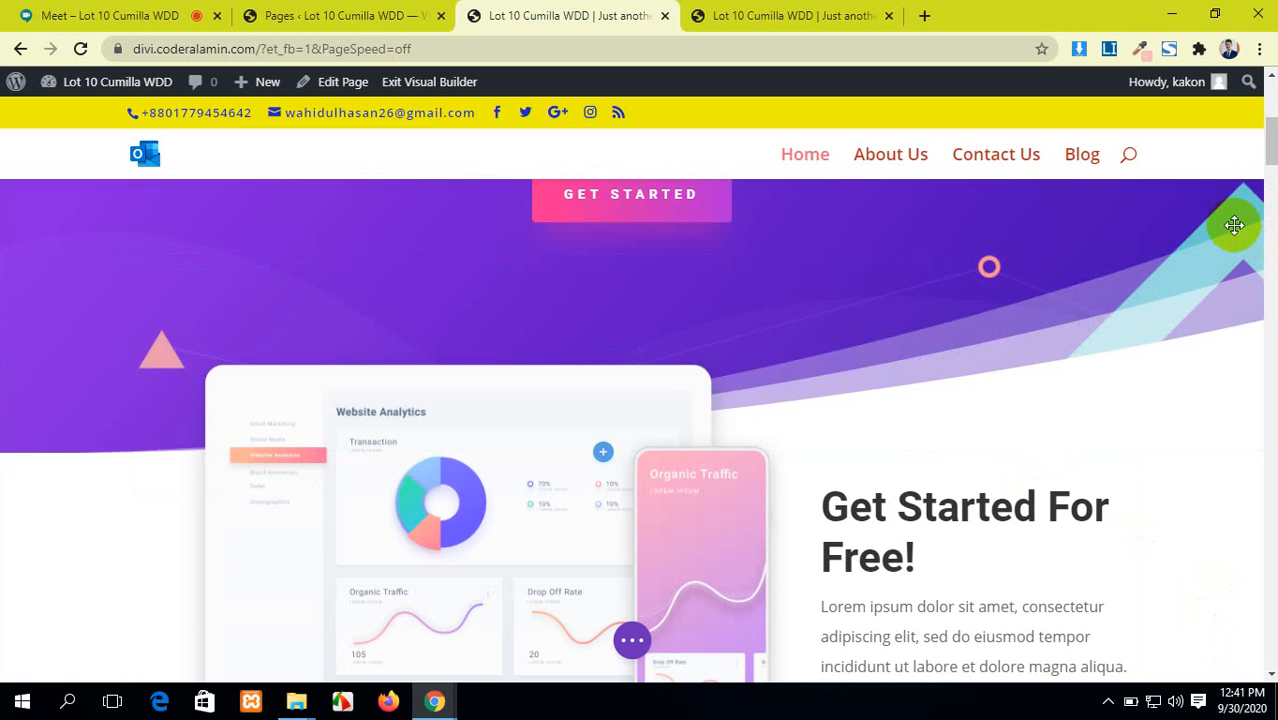
{"action": "scroll", "coordinate": [513, 380], "scroll_direction": "up", "scroll_amount": 2}
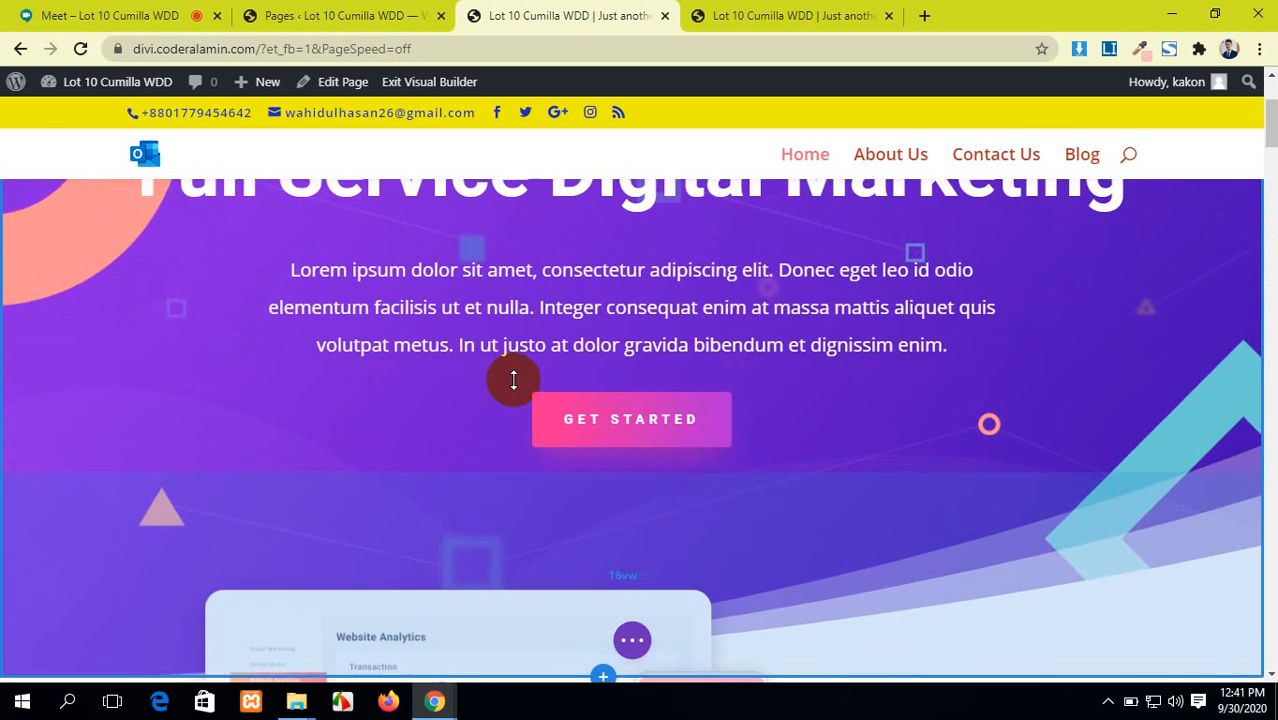
{"action": "scroll", "coordinate": [513, 380], "scroll_direction": "up", "scroll_amount": 2}
{"action": "scroll", "coordinate": [513, 380], "scroll_direction": "up", "scroll_amount": 1}
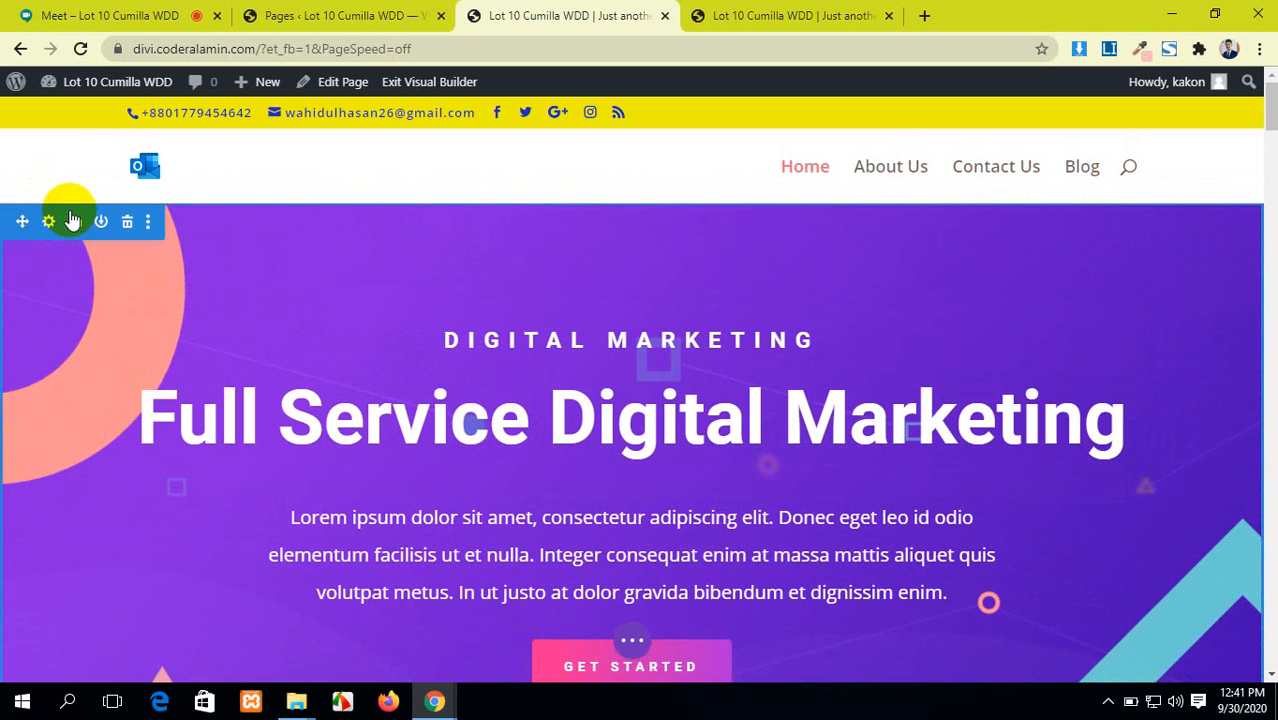
Save the Home page's Digital Marketing header section to the Divi Library as global item "my Heading" in a new heading category.
{"action": "left_click", "coordinate": [147, 228]}
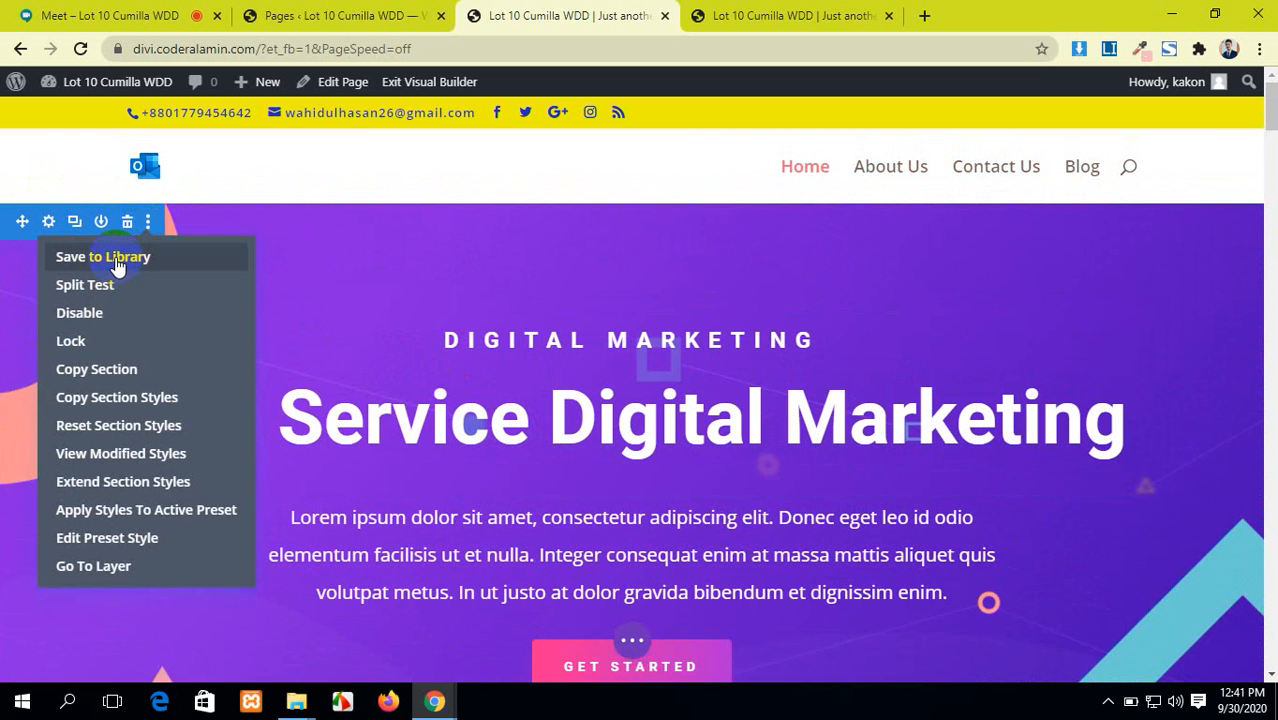
{"action": "left_click", "coordinate": [117, 260]}
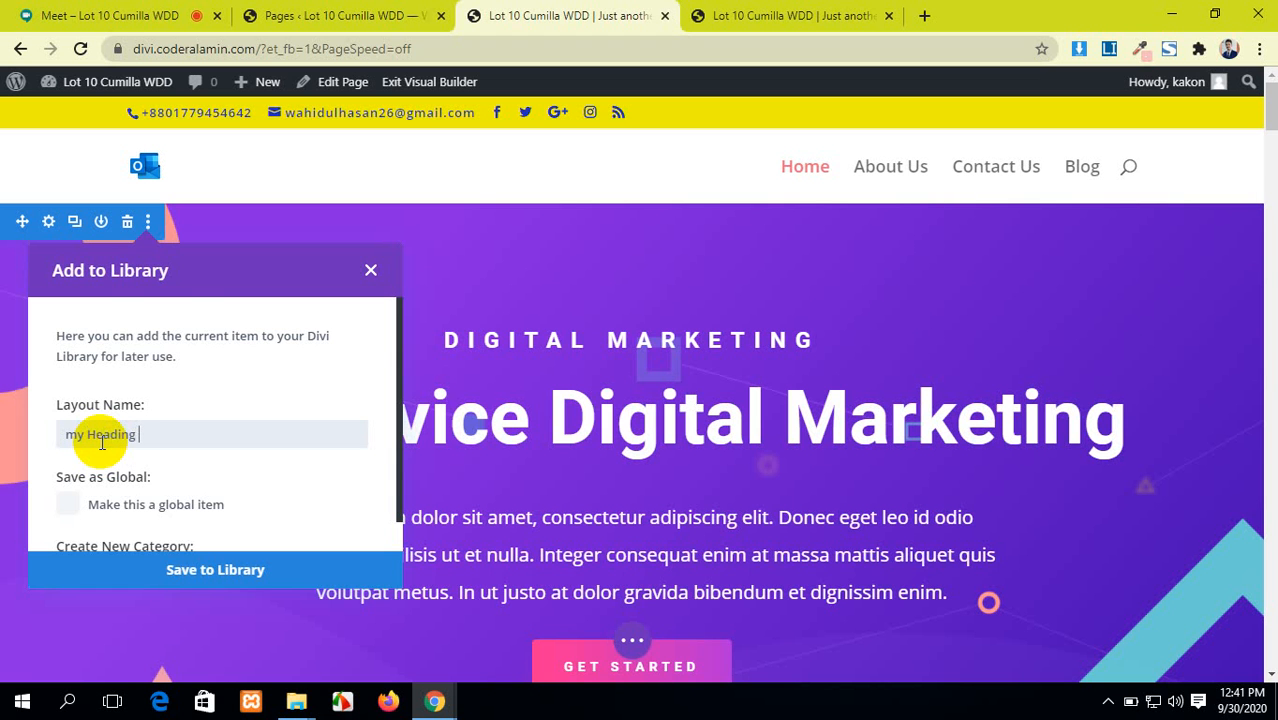
{"action": "scroll", "coordinate": [130, 444], "scroll_direction": "down", "scroll_amount": 1}
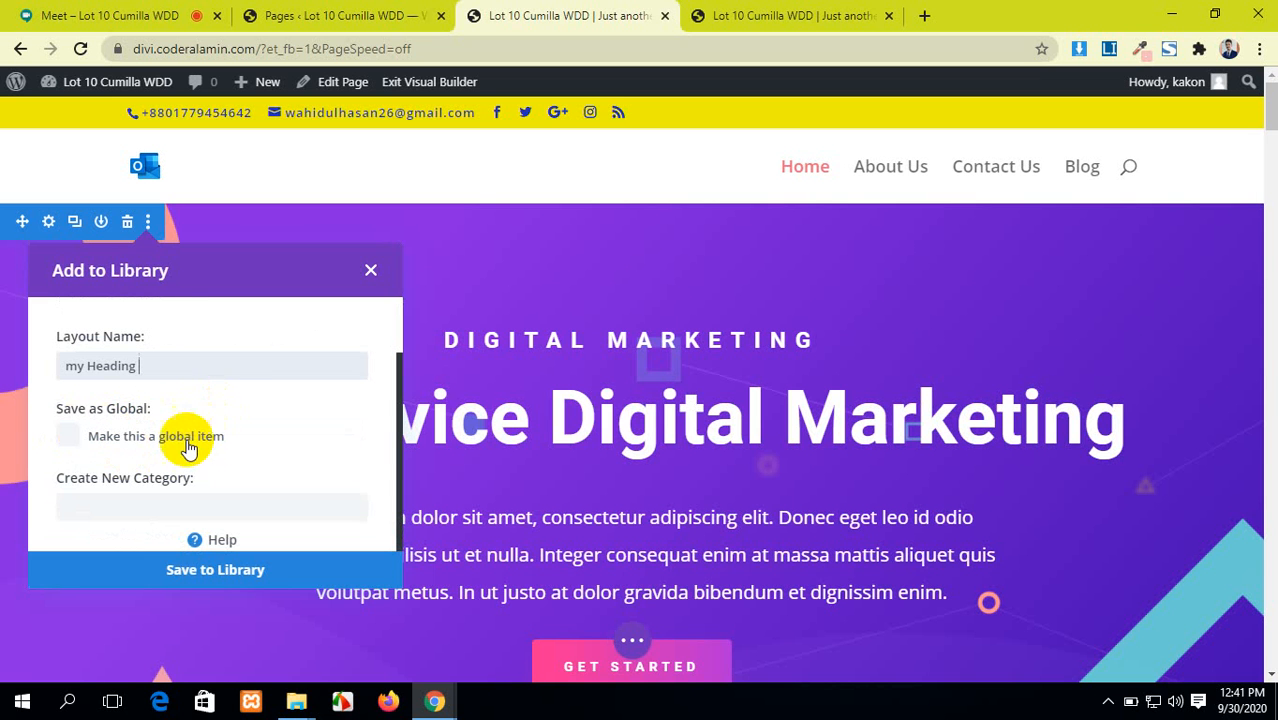
{"action": "left_click", "coordinate": [68, 436]}
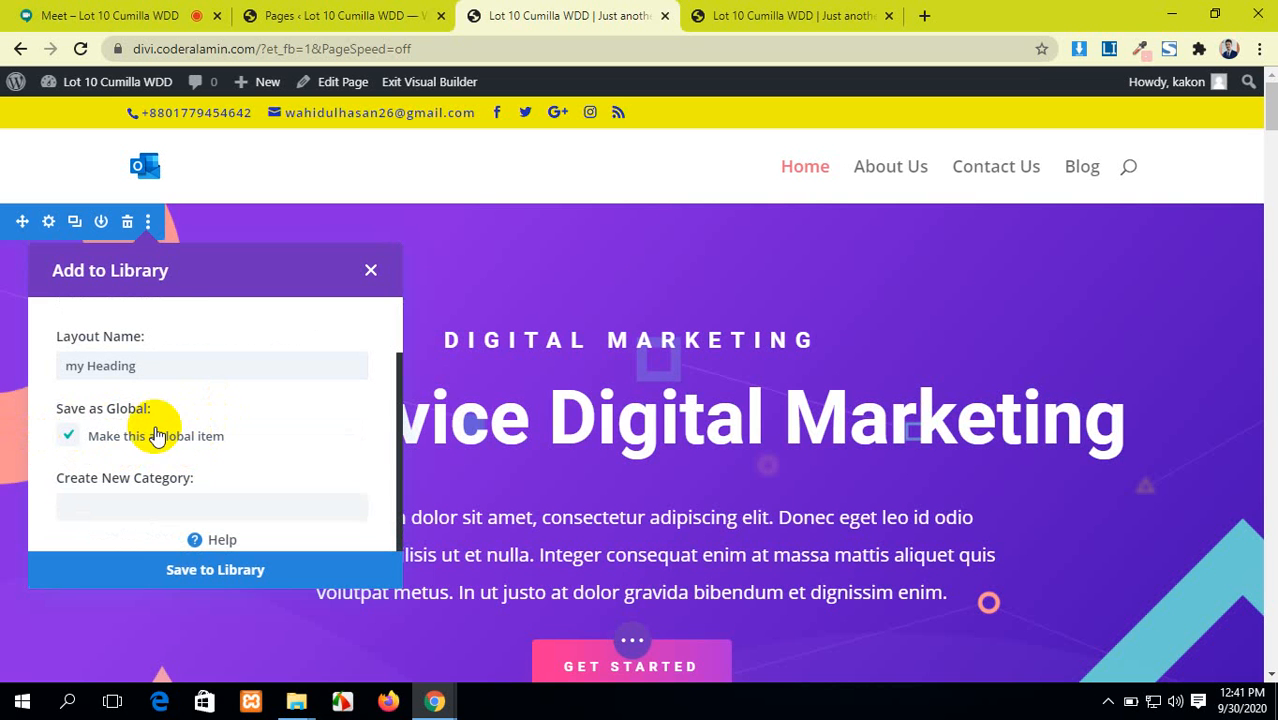
{"action": "left_click", "coordinate": [137, 511]}
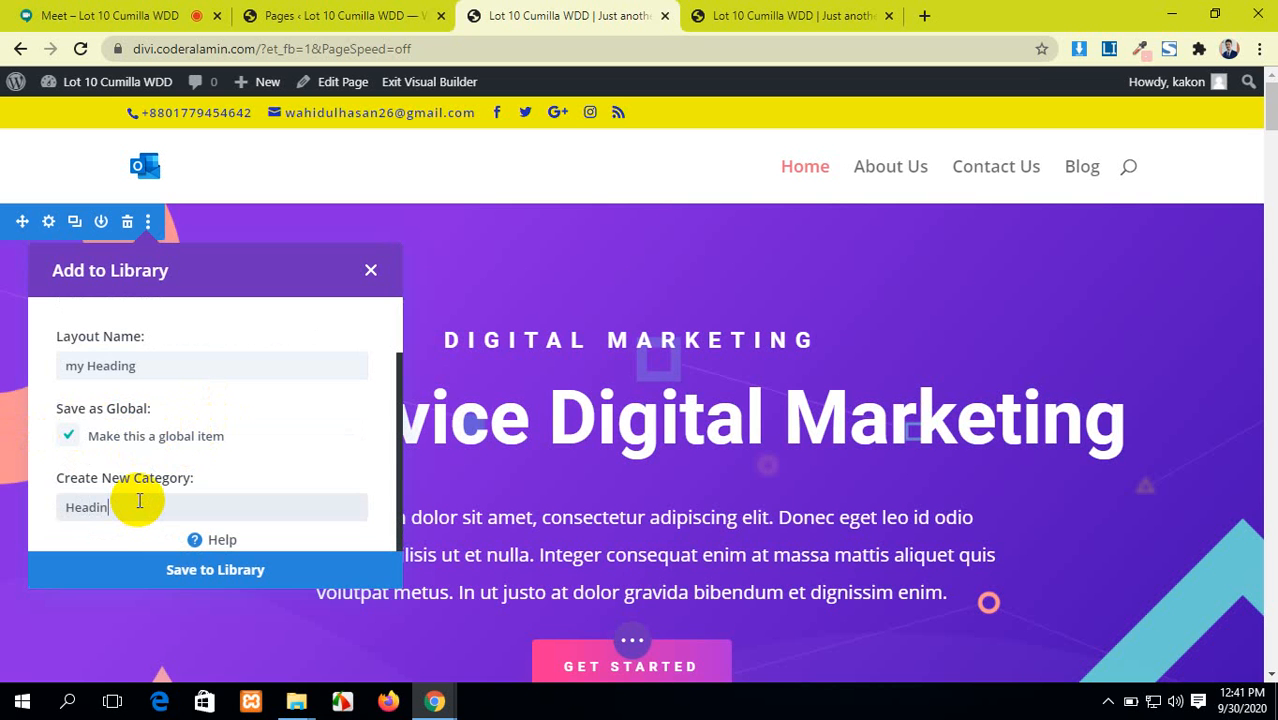
{"action": "left_click", "coordinate": [239, 568]}
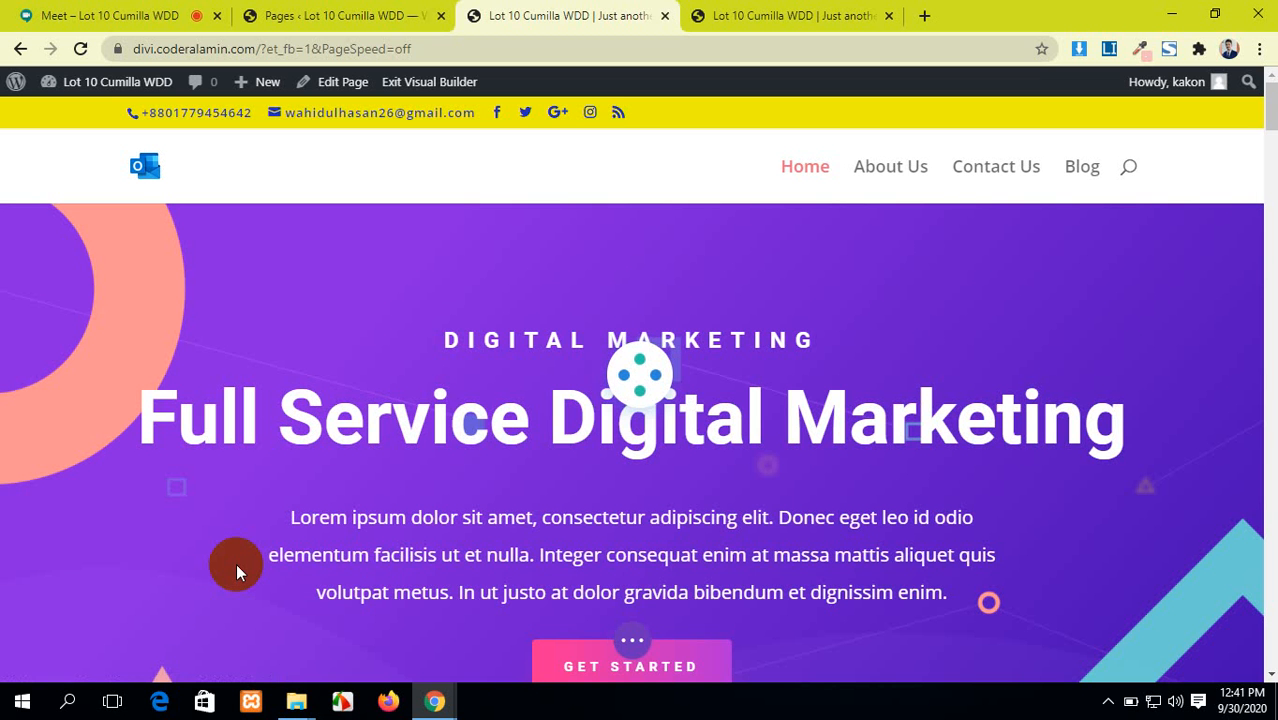
{"action": "scroll", "coordinate": [779, 466], "scroll_direction": "down", "scroll_amount": 5}
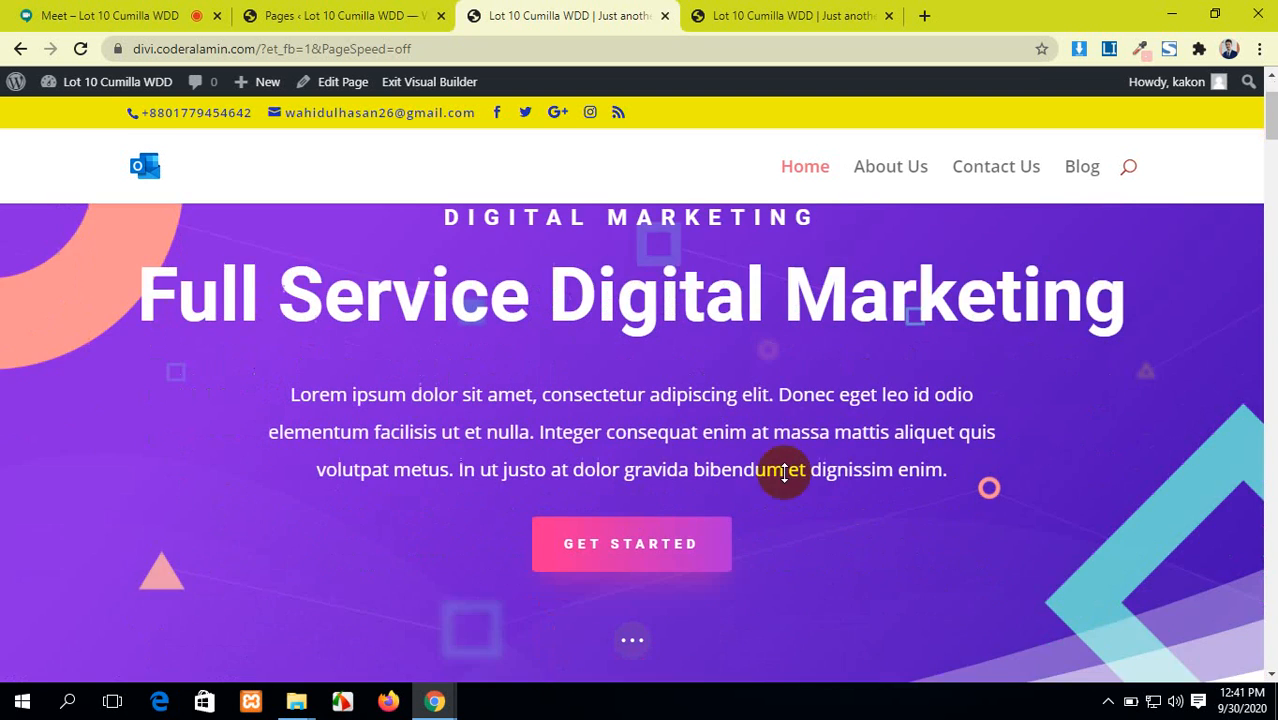
{"action": "scroll", "coordinate": [802, 523], "scroll_direction": "up", "scroll_amount": 3}
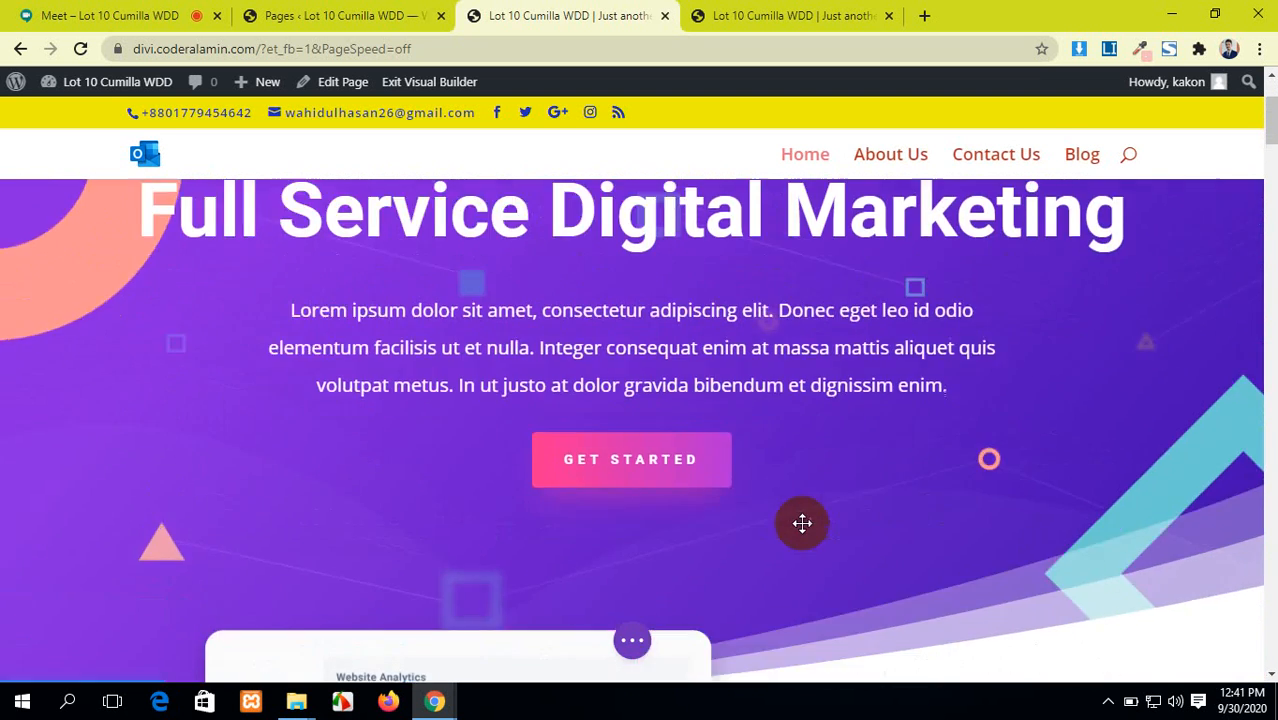
{"action": "scroll", "coordinate": [802, 523], "scroll_direction": "down", "scroll_amount": 1}
{"action": "scroll", "coordinate": [802, 523], "scroll_direction": "up", "scroll_amount": 3}
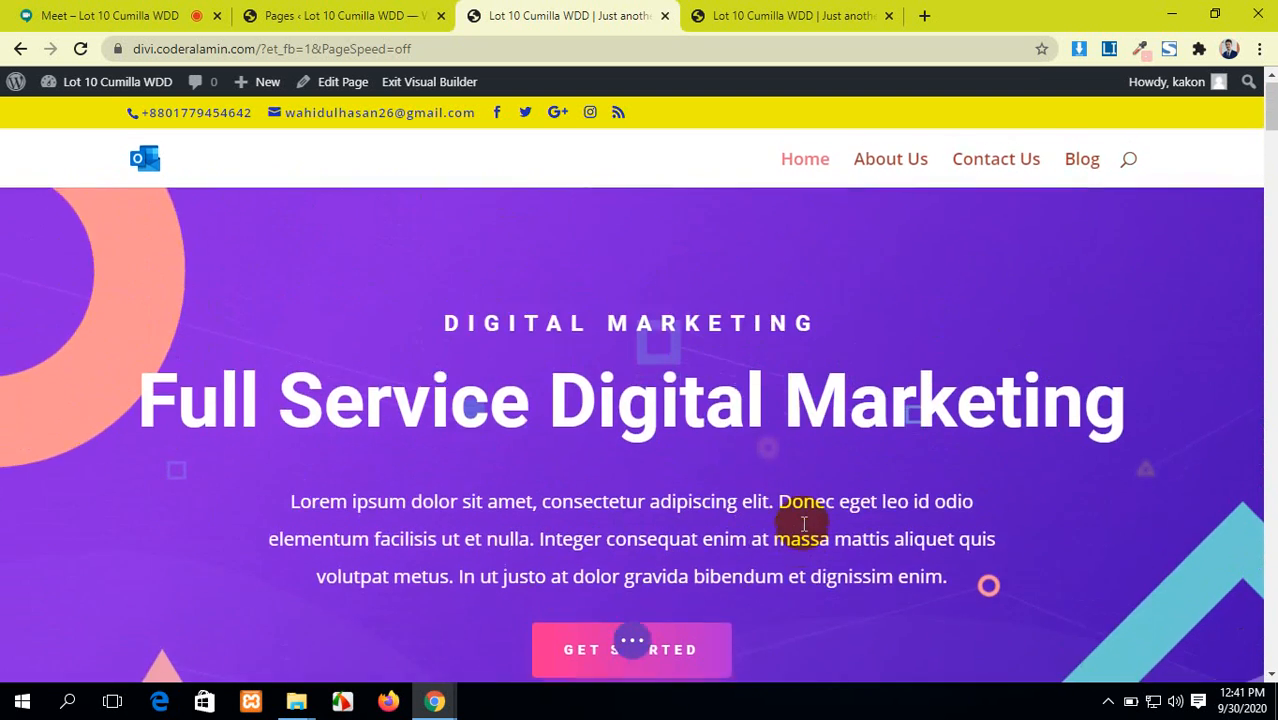
{"action": "scroll", "coordinate": [802, 523], "scroll_direction": "down", "scroll_amount": 3}
{"action": "scroll", "coordinate": [802, 523], "scroll_direction": "up", "scroll_amount": 1}
{"action": "scroll", "coordinate": [802, 520], "scroll_direction": "up", "scroll_amount": 2}
{"action": "scroll", "coordinate": [802, 522], "scroll_direction": "down", "scroll_amount": 3}
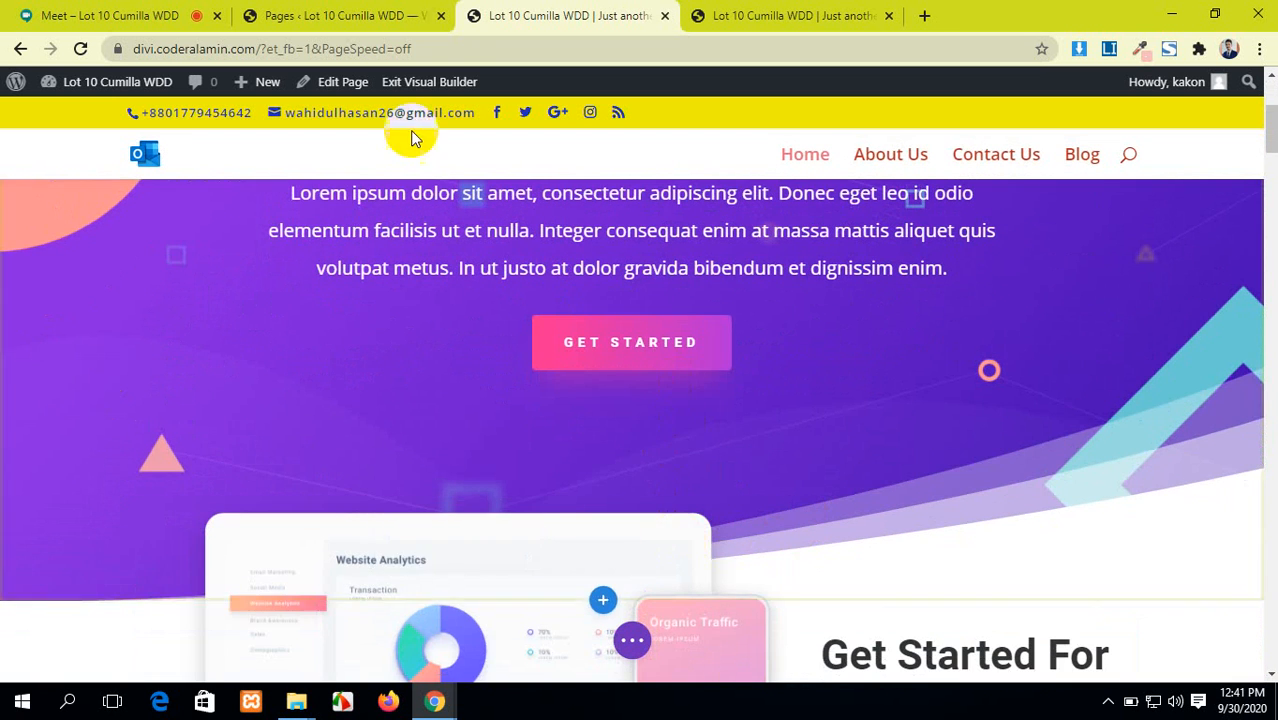
Open the Contact Us page in the Divi Builder in a new tab, and load its published version in the last site tab.
{"action": "left_click", "coordinate": [318, 8]}
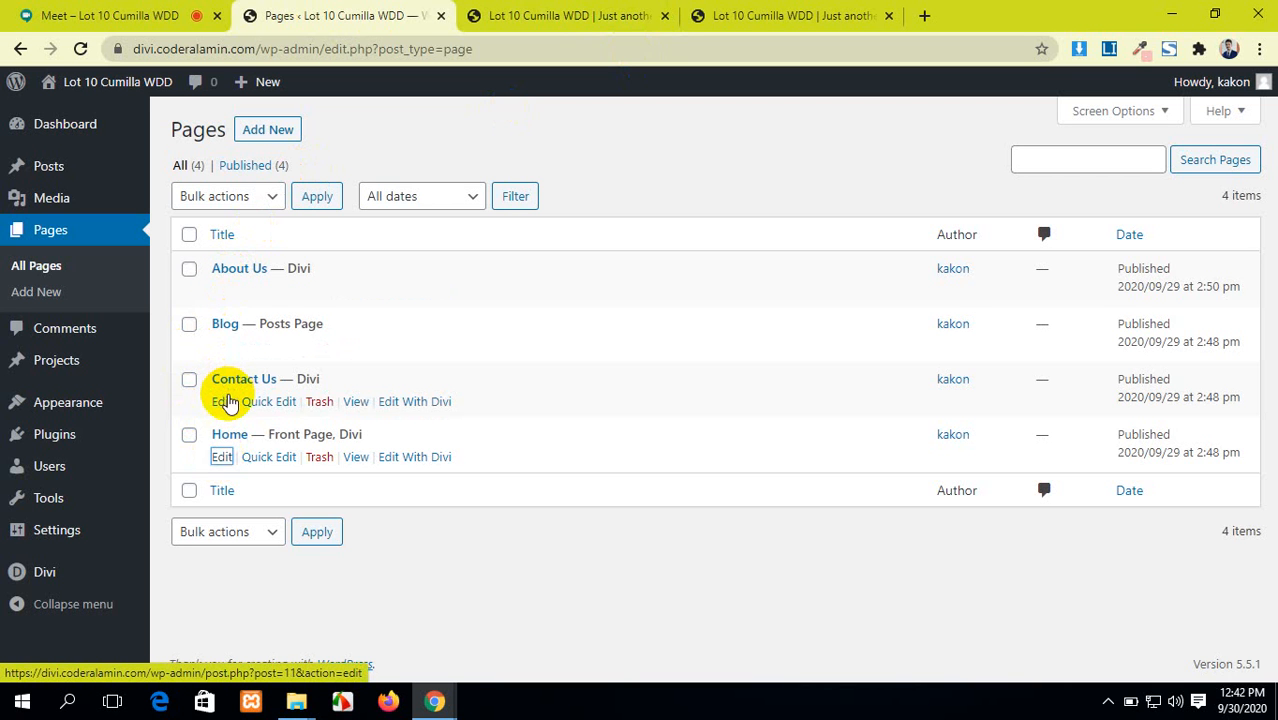
{"action": "left_click", "coordinate": [224, 401], "text": "ctrl"}
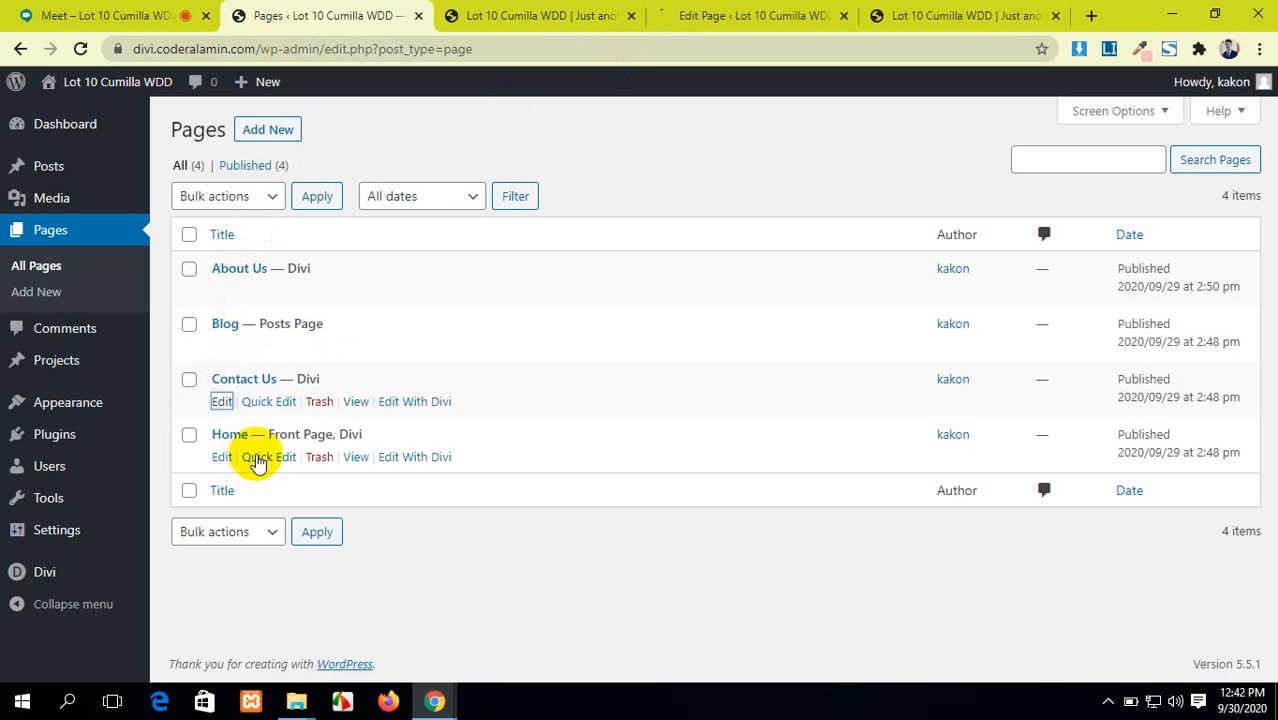
{"action": "left_click", "coordinate": [718, 15]}
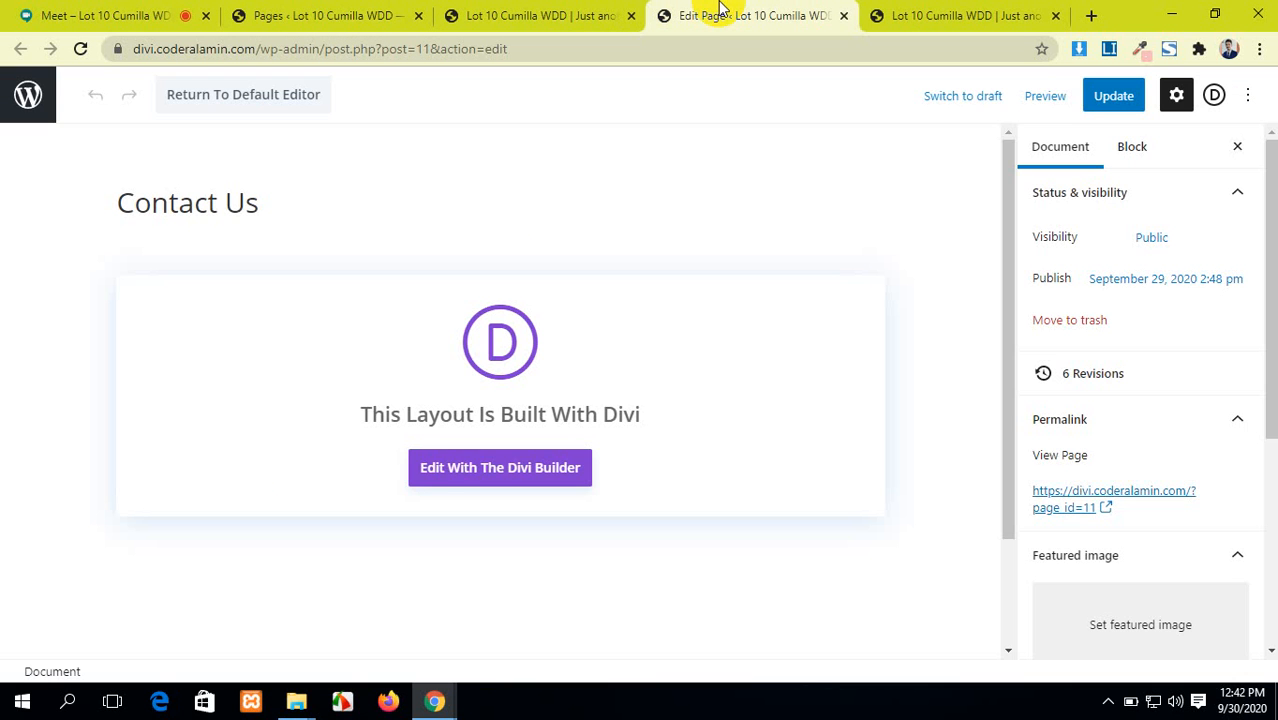
{"action": "left_click", "coordinate": [436, 478]}
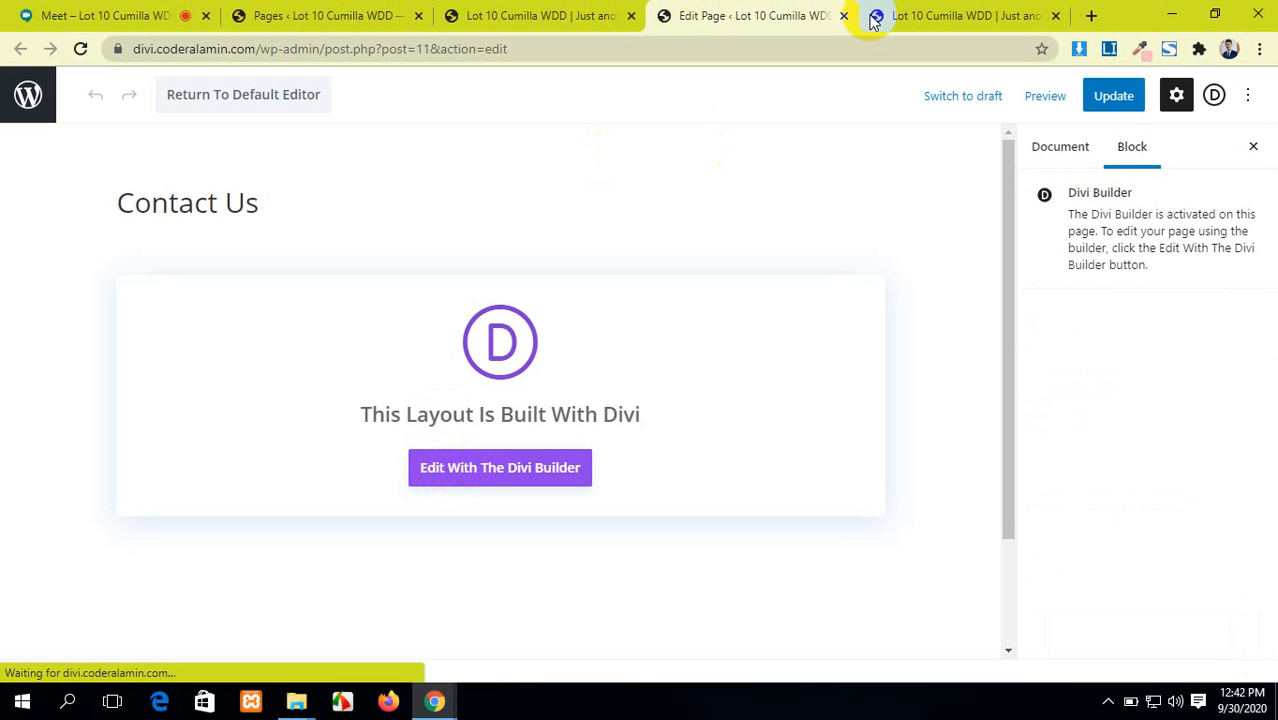
{"action": "left_click", "coordinate": [915, 22]}
{"action": "left_click", "coordinate": [974, 164]}
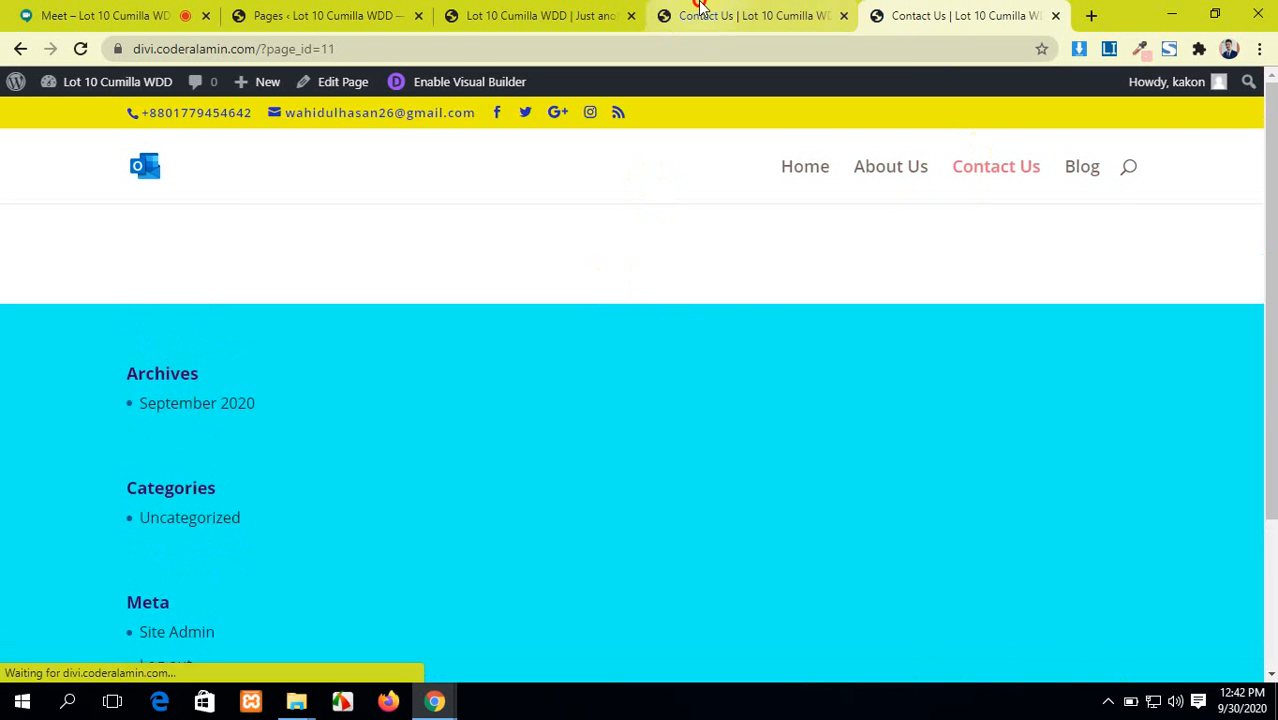
Start building the Contact Us page from scratch and dismiss the row insertion dialog.
{"action": "left_click", "coordinate": [730, 15]}
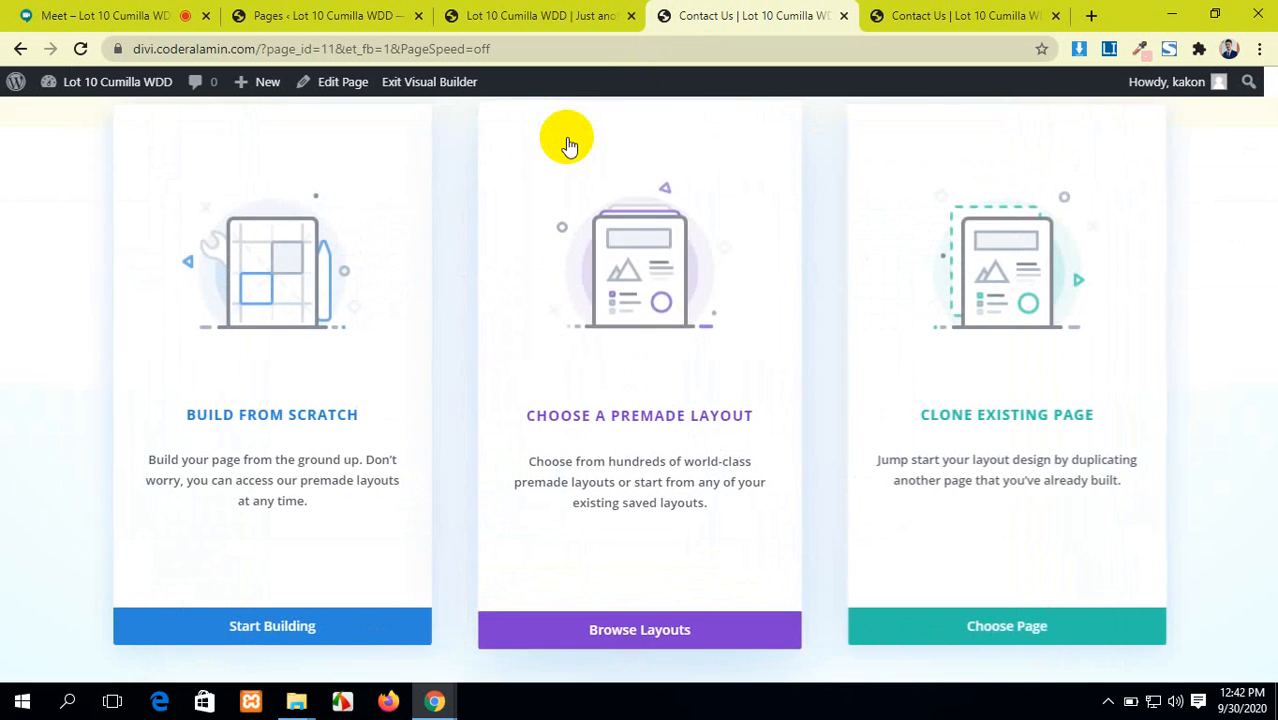
{"action": "left_click", "coordinate": [336, 626]}
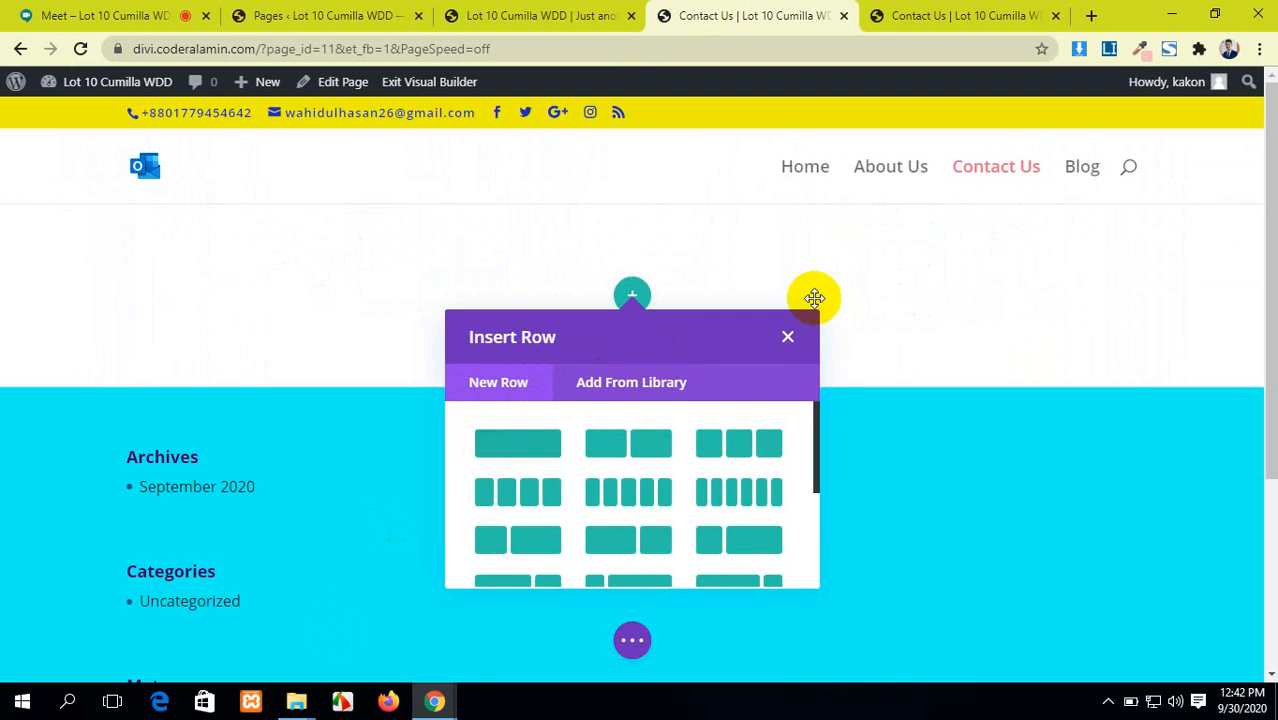
{"action": "left_click", "coordinate": [787, 337]}
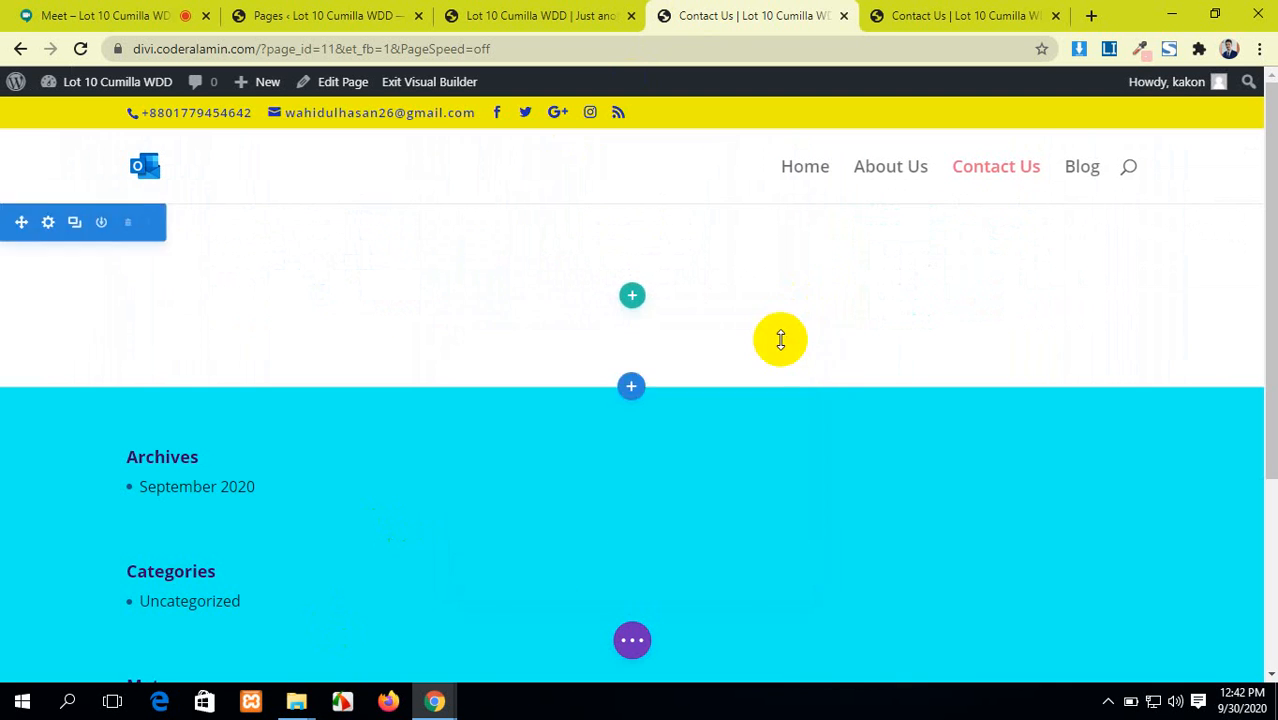
Examine the empty section's Add to Library settings and its additional section options without saving anything.
{"action": "left_click", "coordinate": [145, 220]}
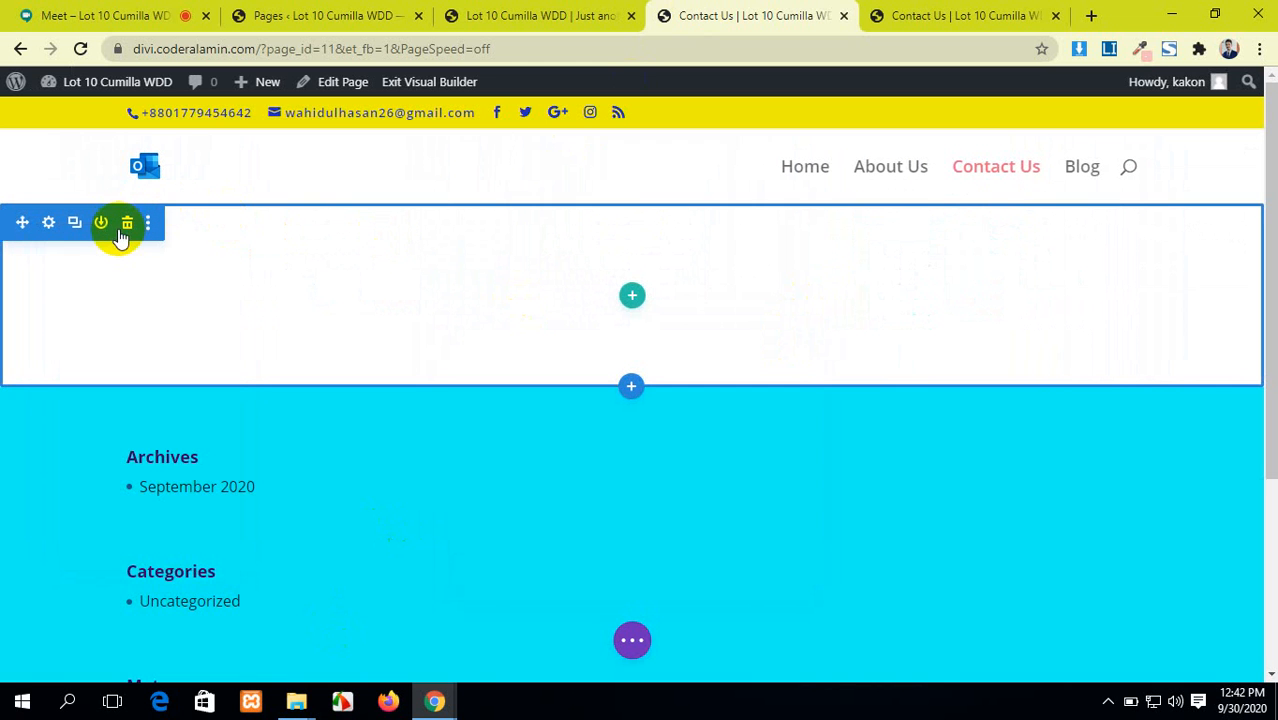
{"action": "left_click", "coordinate": [100, 223]}
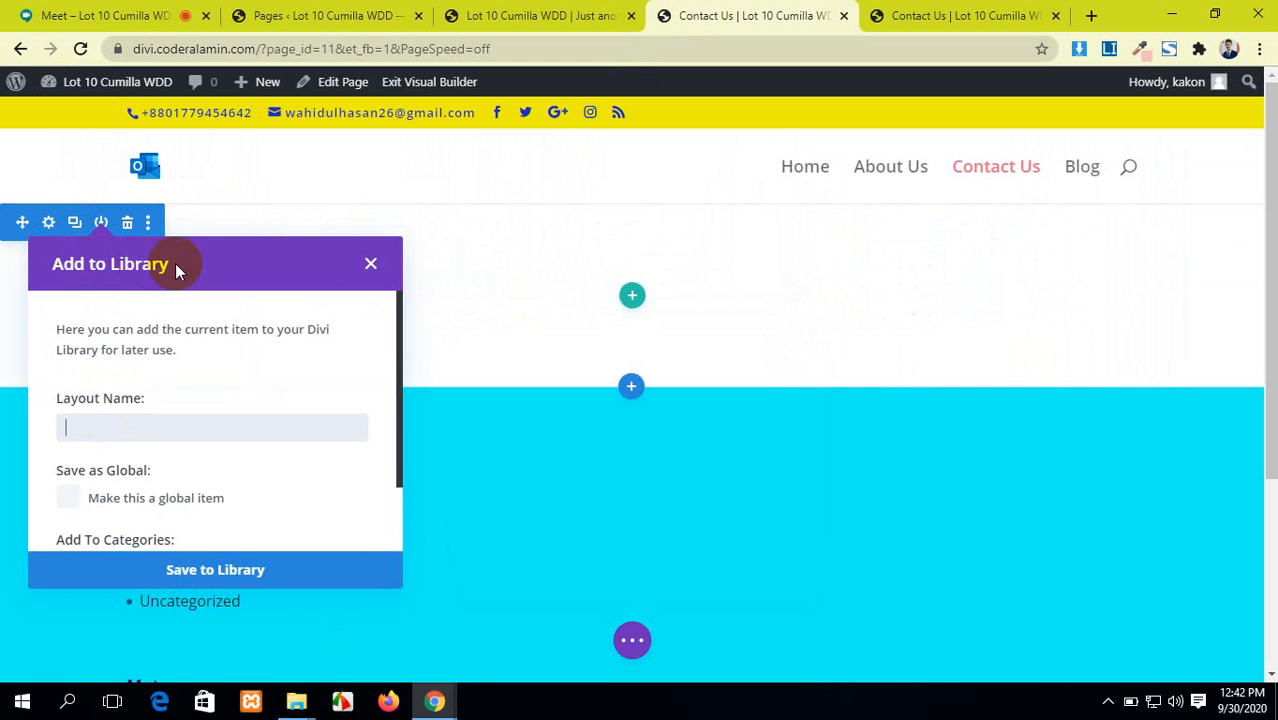
{"action": "scroll", "coordinate": [177, 325], "scroll_direction": "down", "scroll_amount": 2}
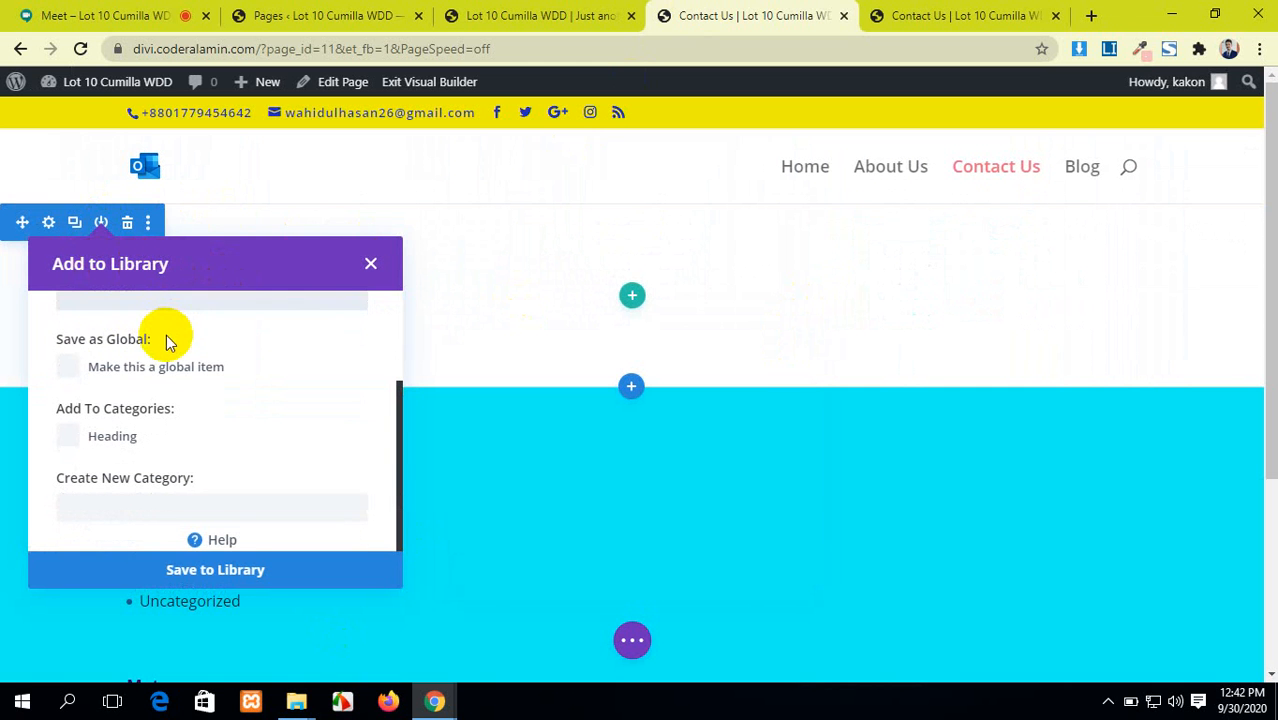
{"action": "left_click", "coordinate": [369, 266]}
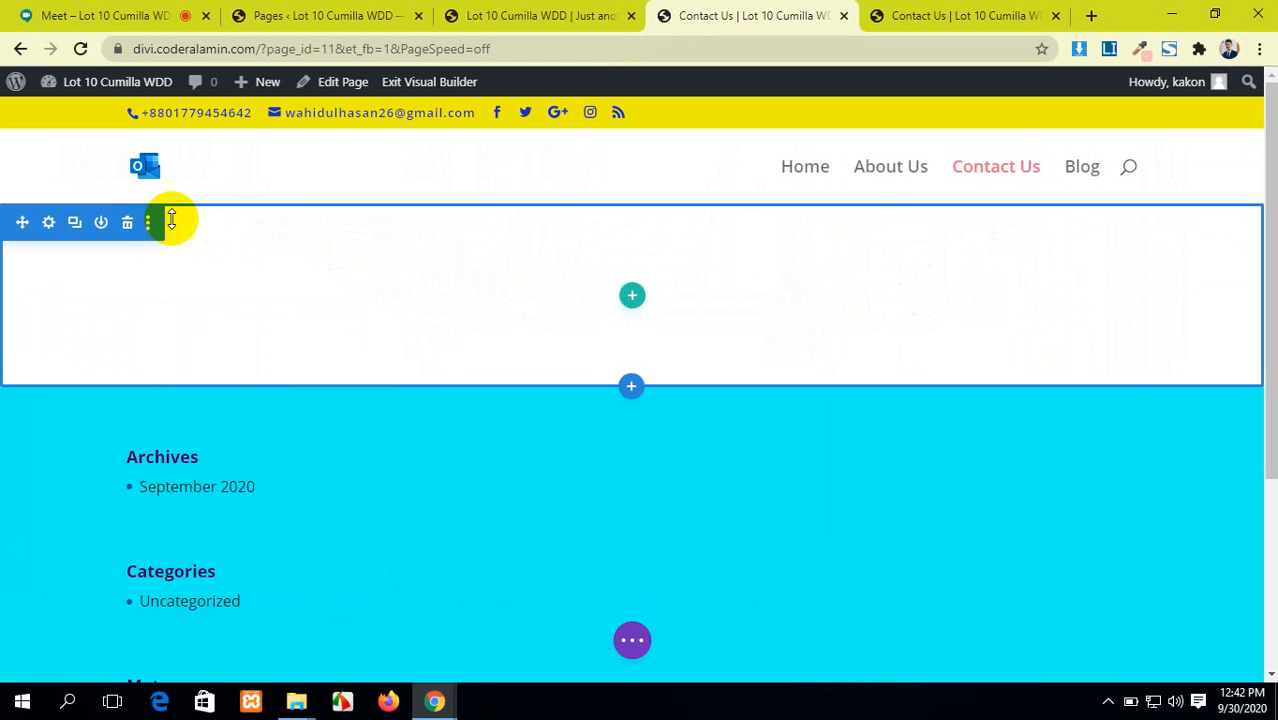
{"action": "left_click", "coordinate": [147, 222]}
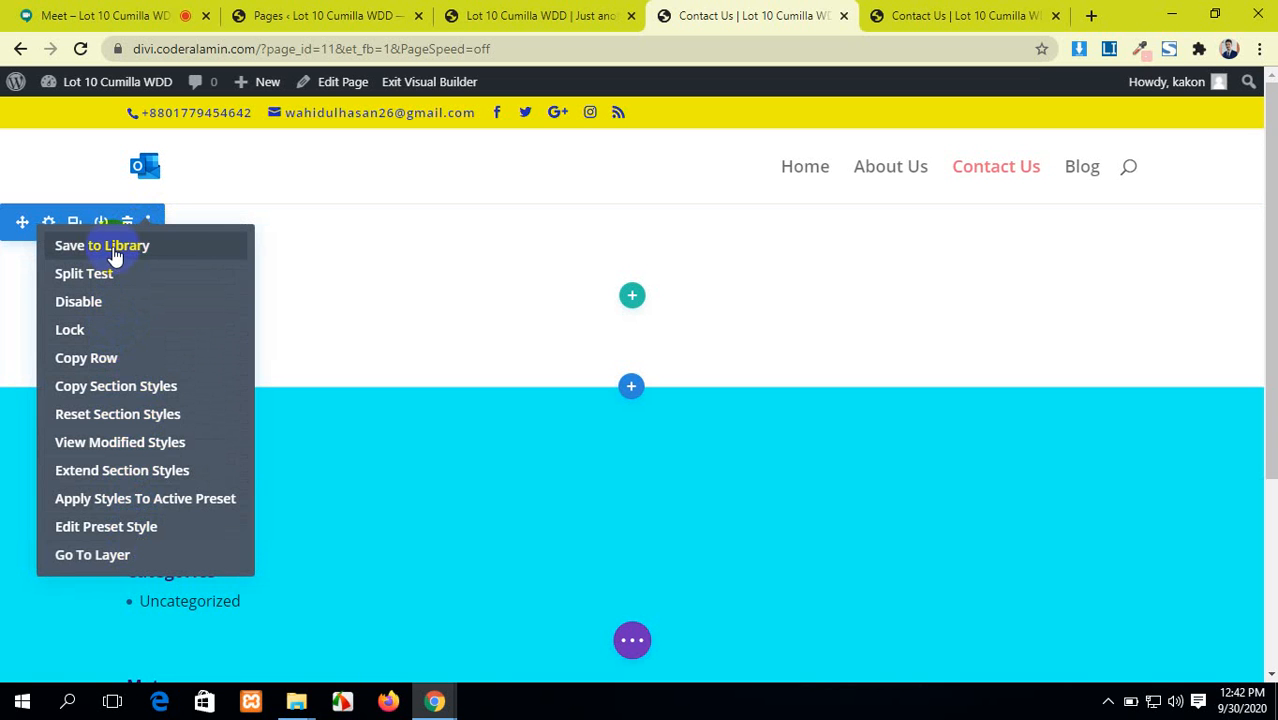
{"action": "left_click", "coordinate": [334, 246]}
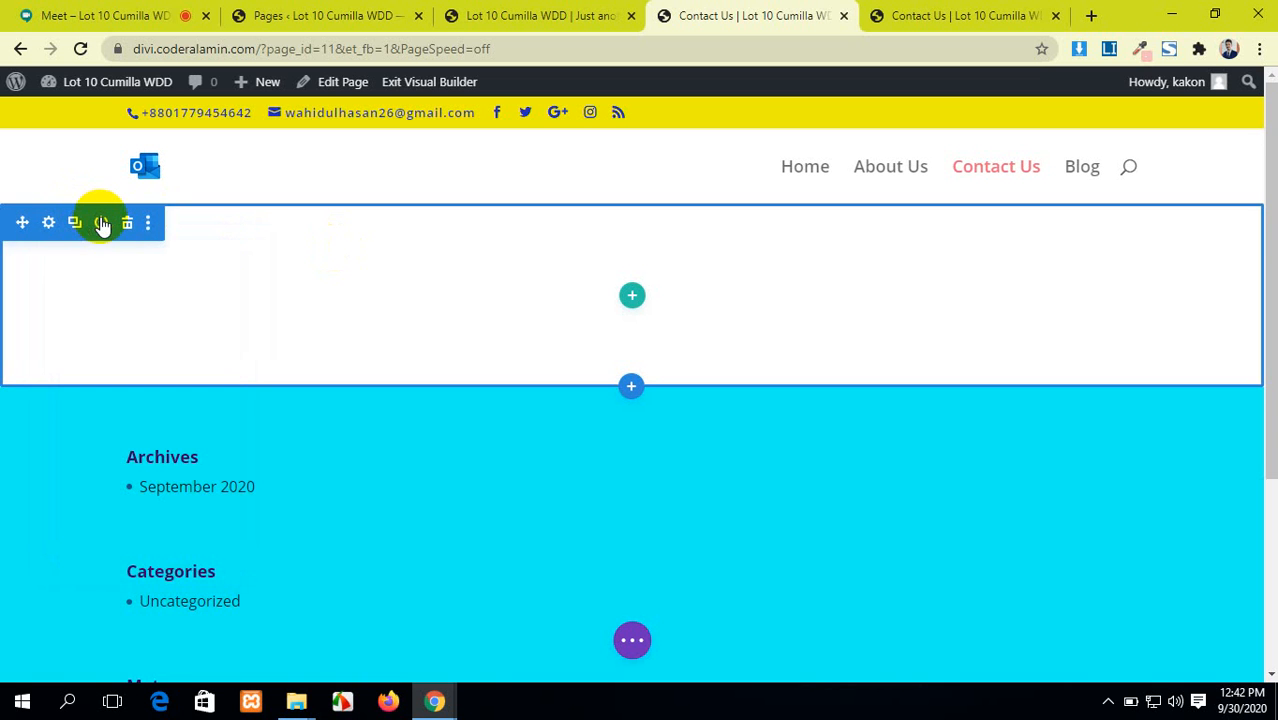
{"action": "left_click", "coordinate": [101, 224]}
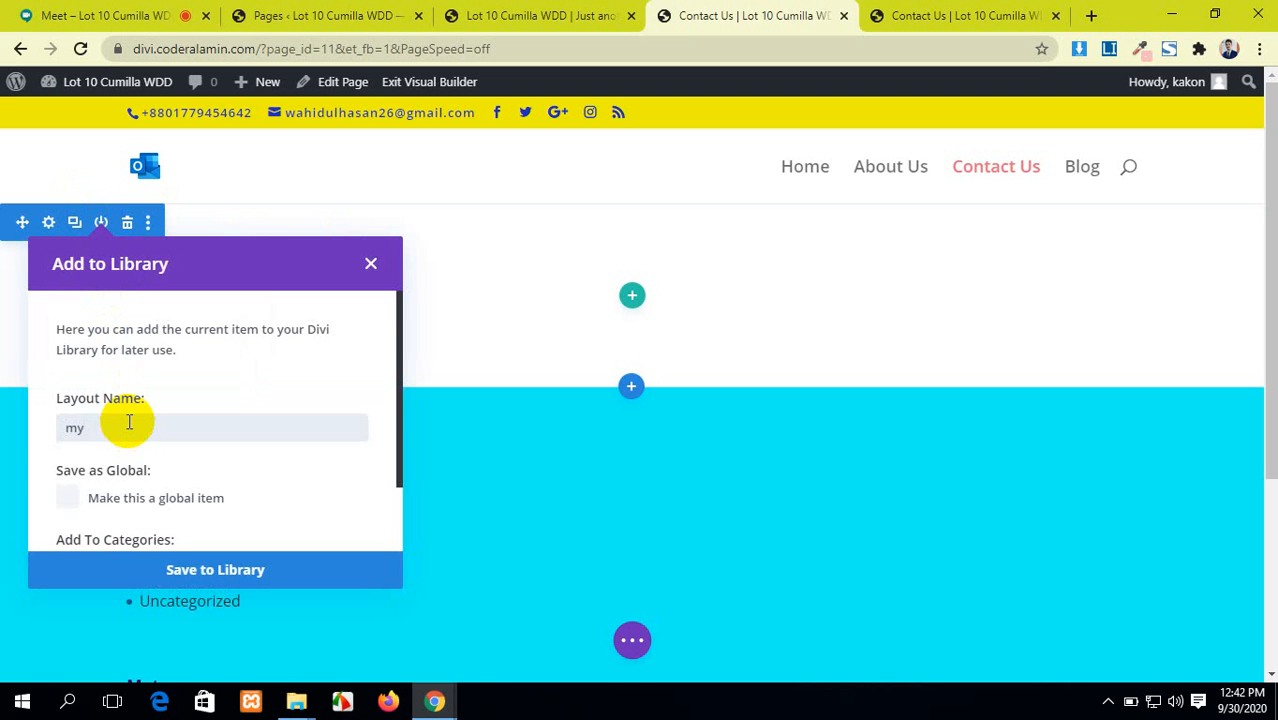
{"action": "type", "text": "my"}
{"action": "scroll", "coordinate": [129, 422], "scroll_direction": "down", "scroll_amount": 2}
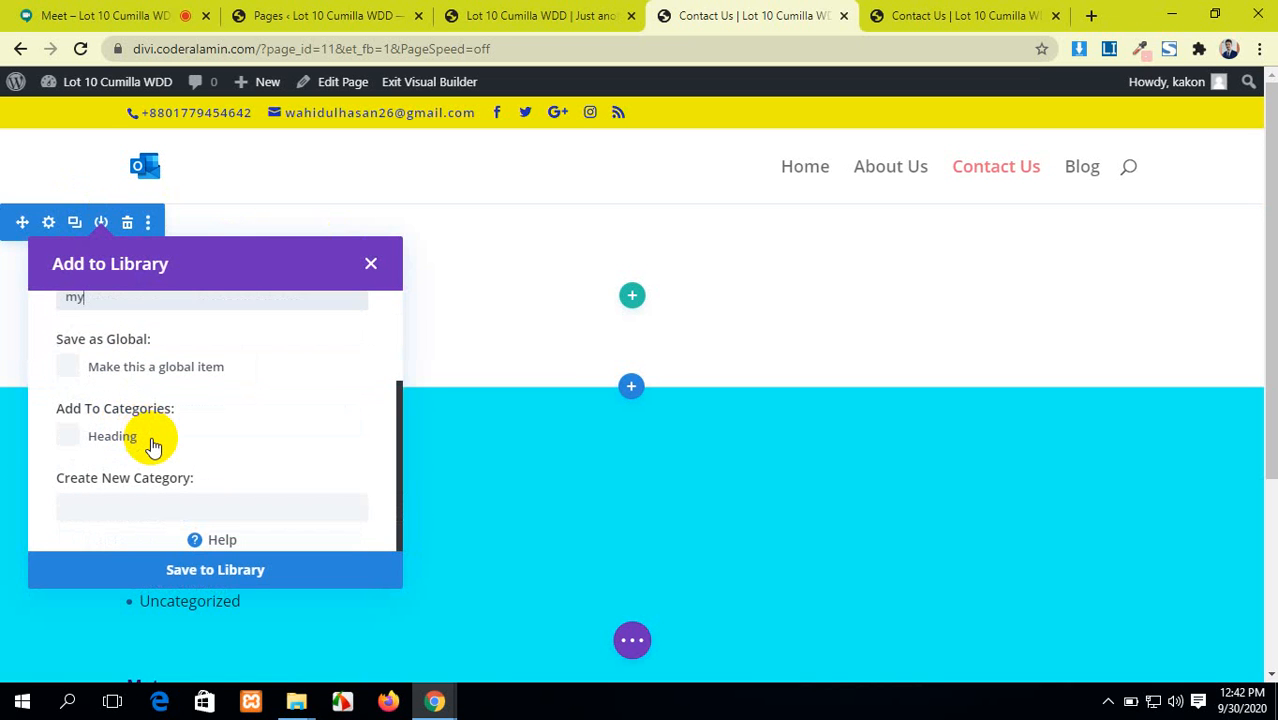
{"action": "scroll", "coordinate": [148, 420], "scroll_direction": "up", "scroll_amount": 2}
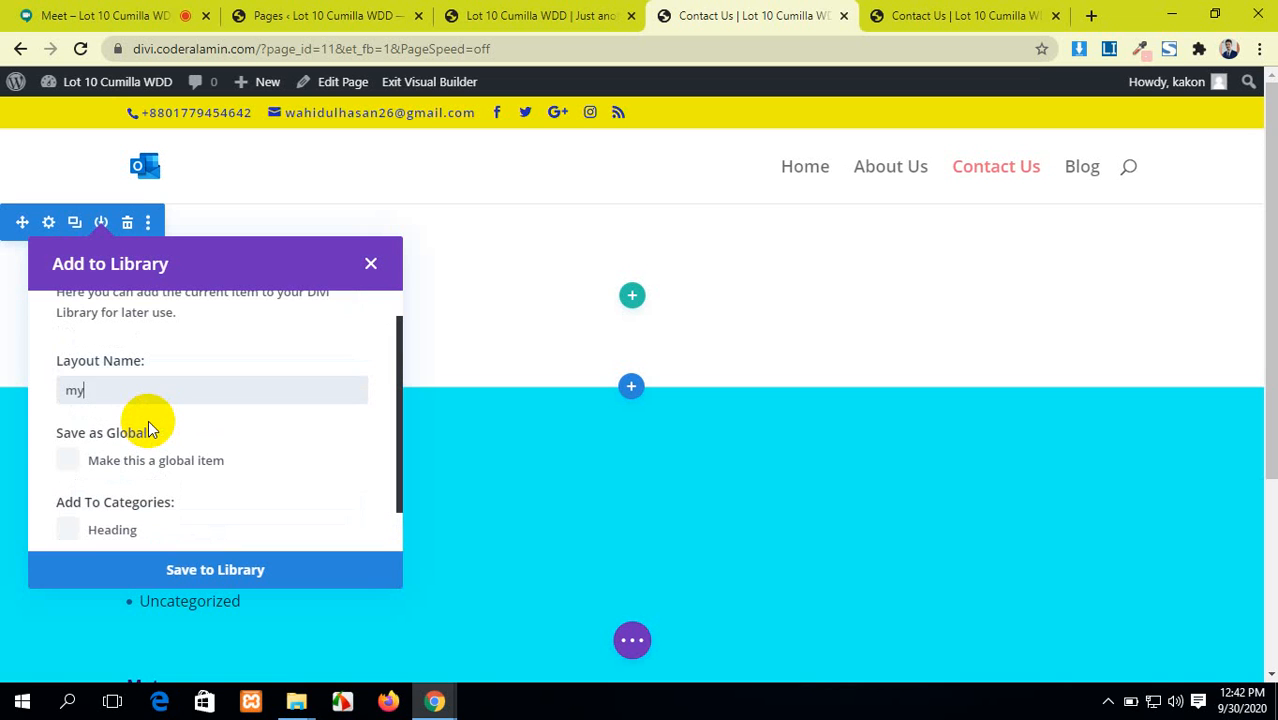
{"action": "key", "text": "BackSpace"}
{"action": "key", "text": "BackSpace"}
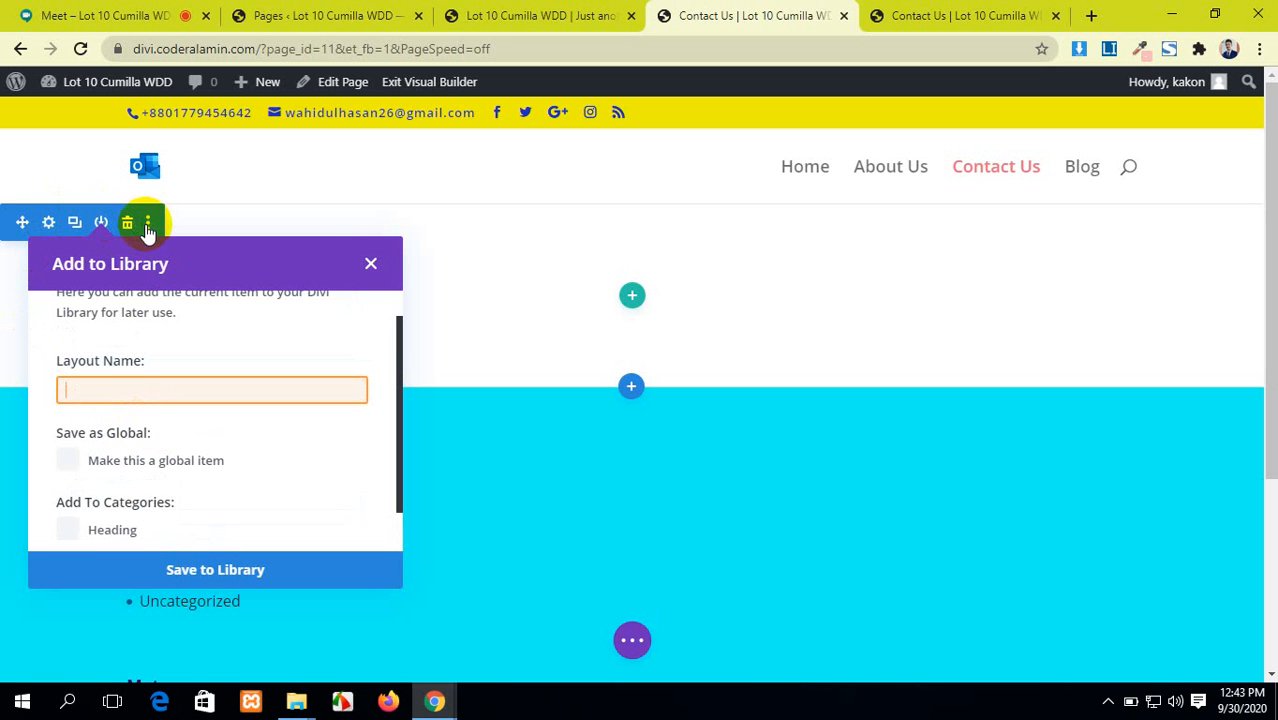
{"action": "left_click", "coordinate": [367, 264]}
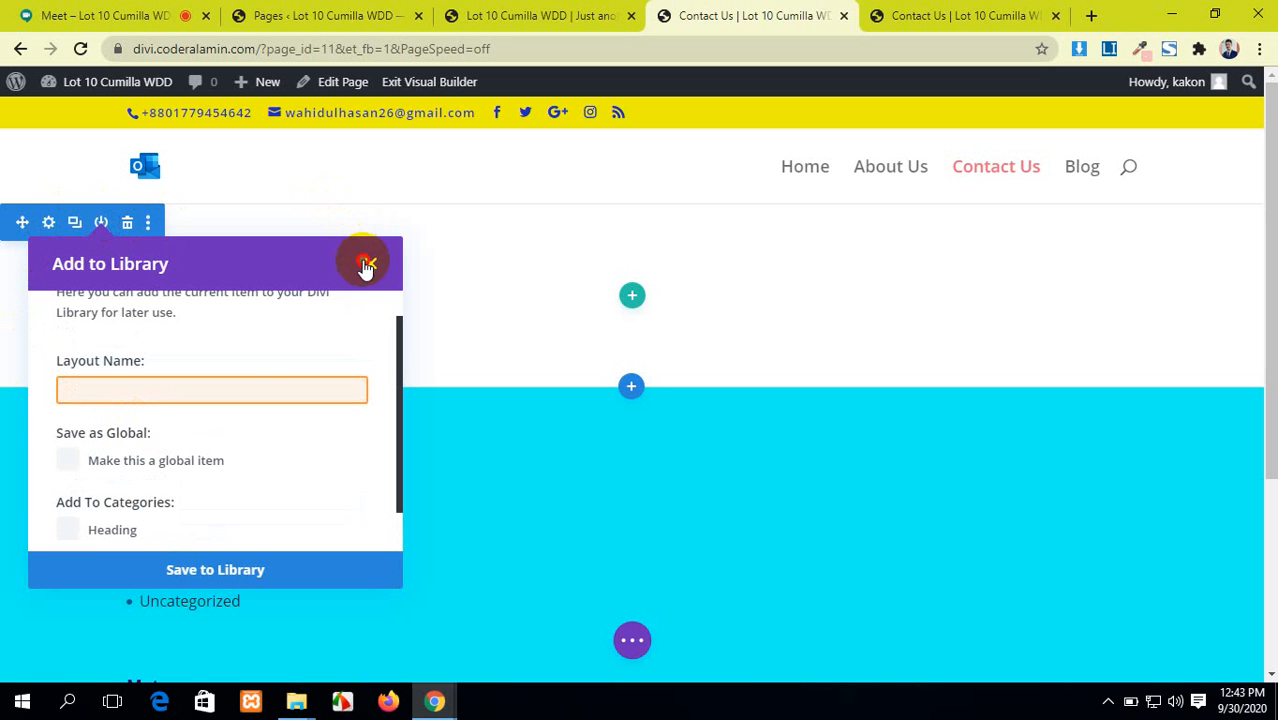
{"action": "left_click", "coordinate": [153, 225]}
{"action": "left_click", "coordinate": [150, 250]}
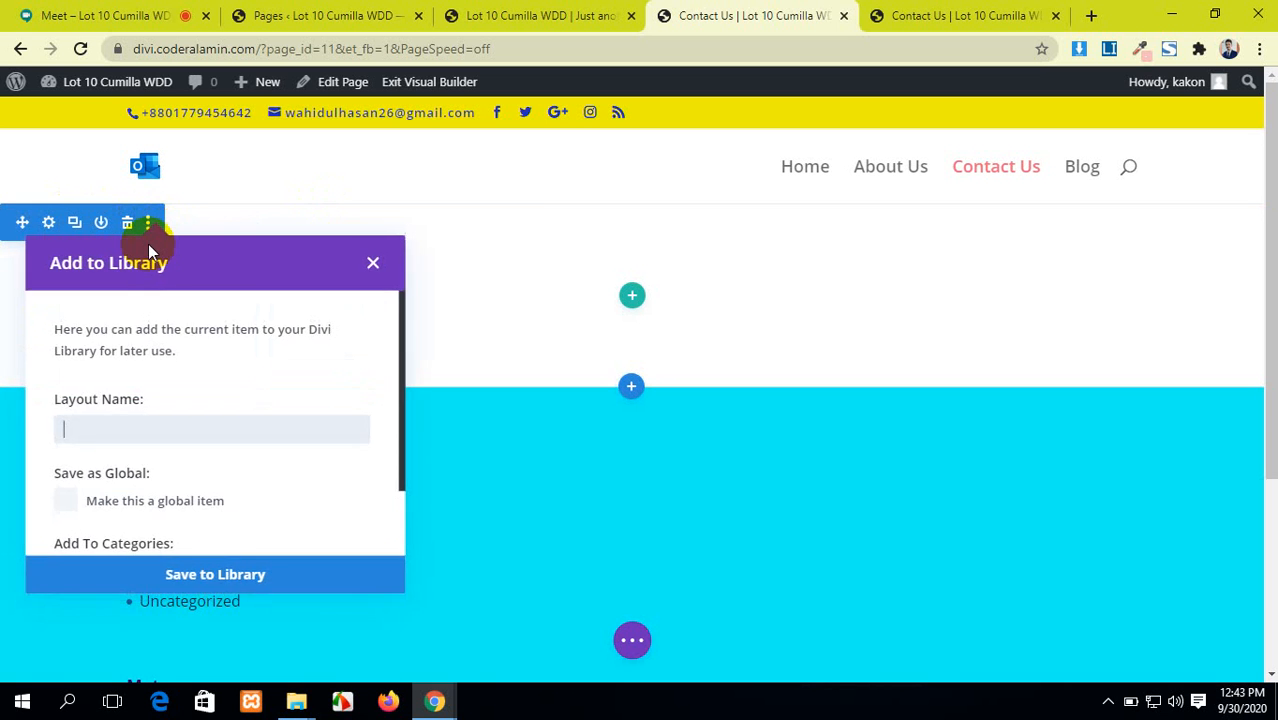
{"action": "scroll", "coordinate": [177, 445], "scroll_direction": "down", "scroll_amount": 3}
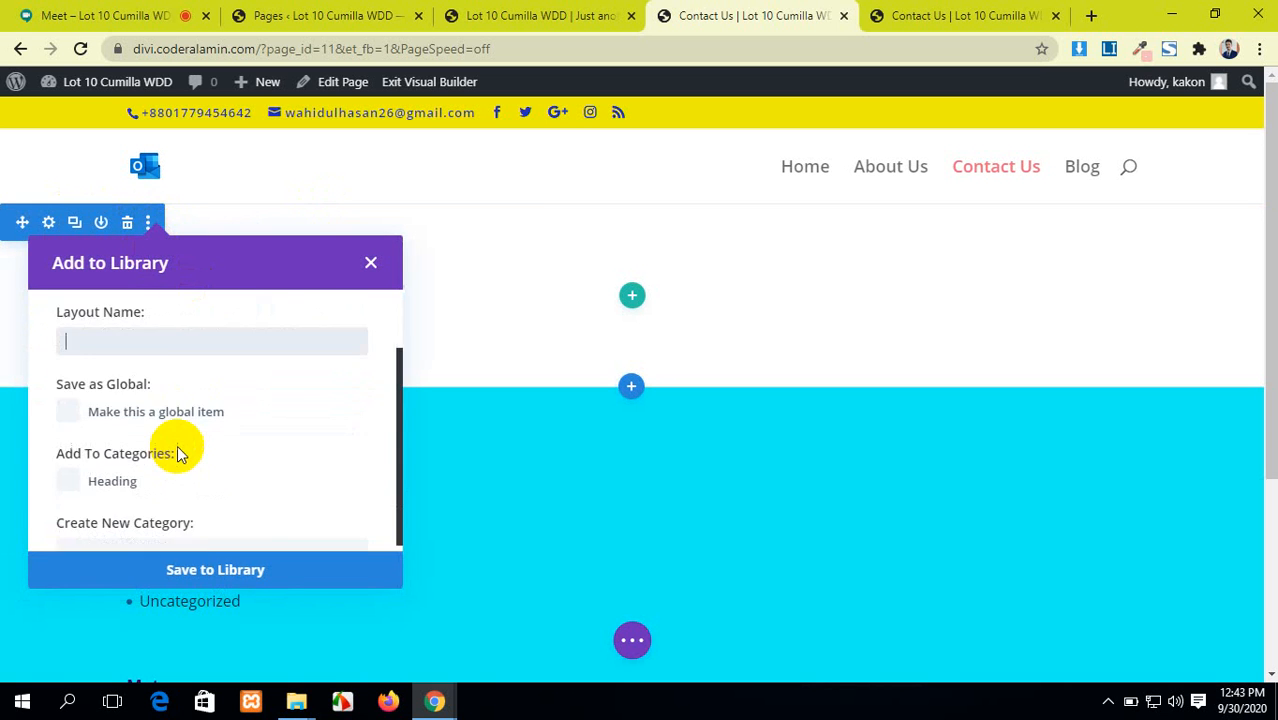
{"action": "left_click", "coordinate": [369, 264]}
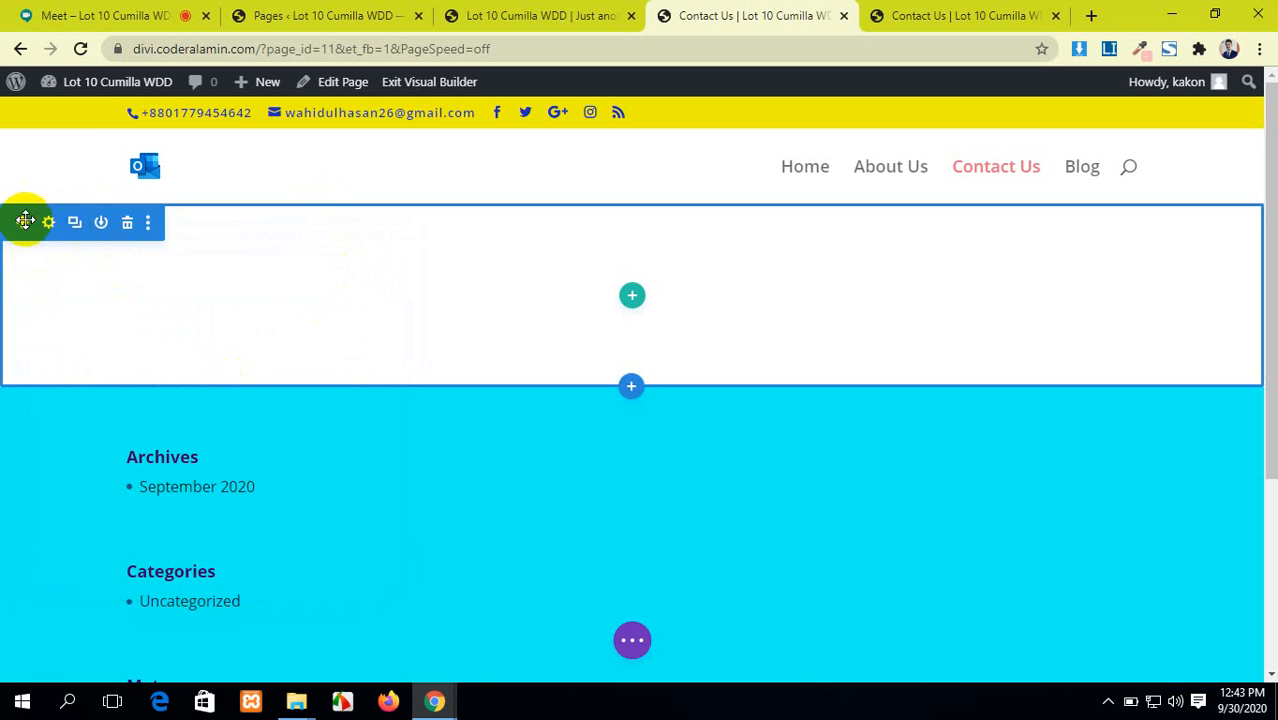
{"action": "left_click", "coordinate": [148, 225]}
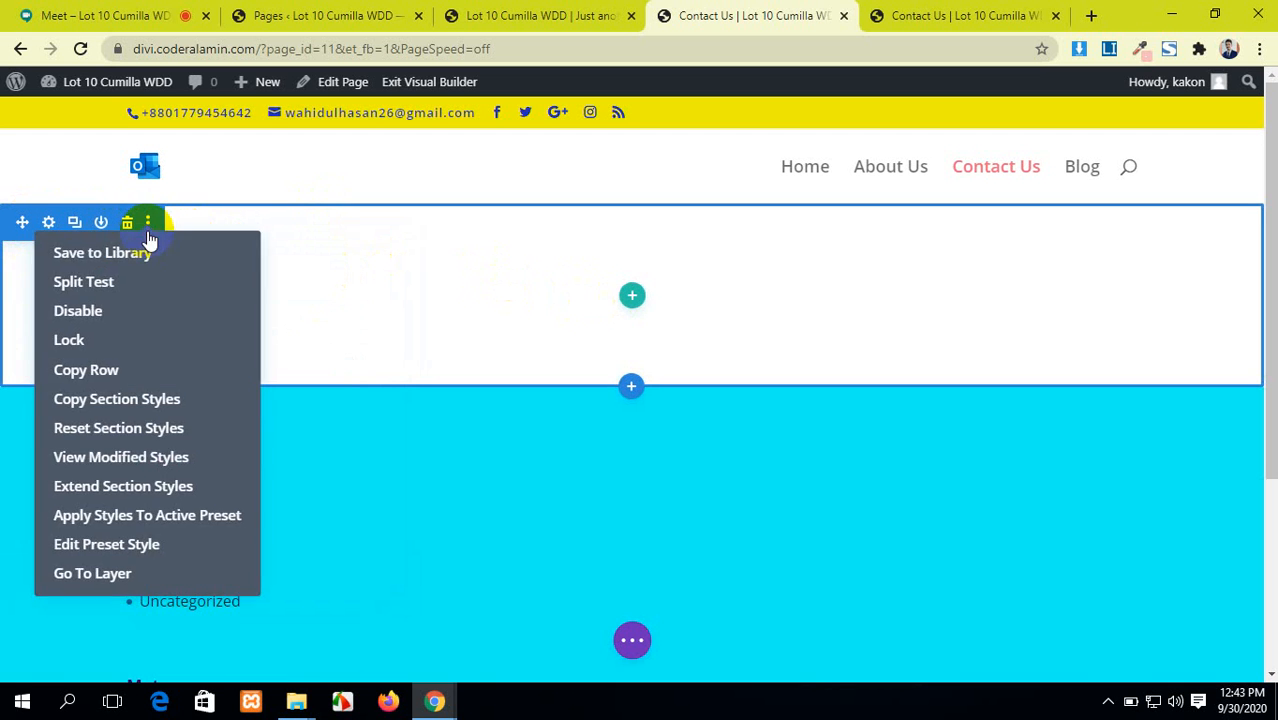
{"action": "left_click", "coordinate": [672, 299]}
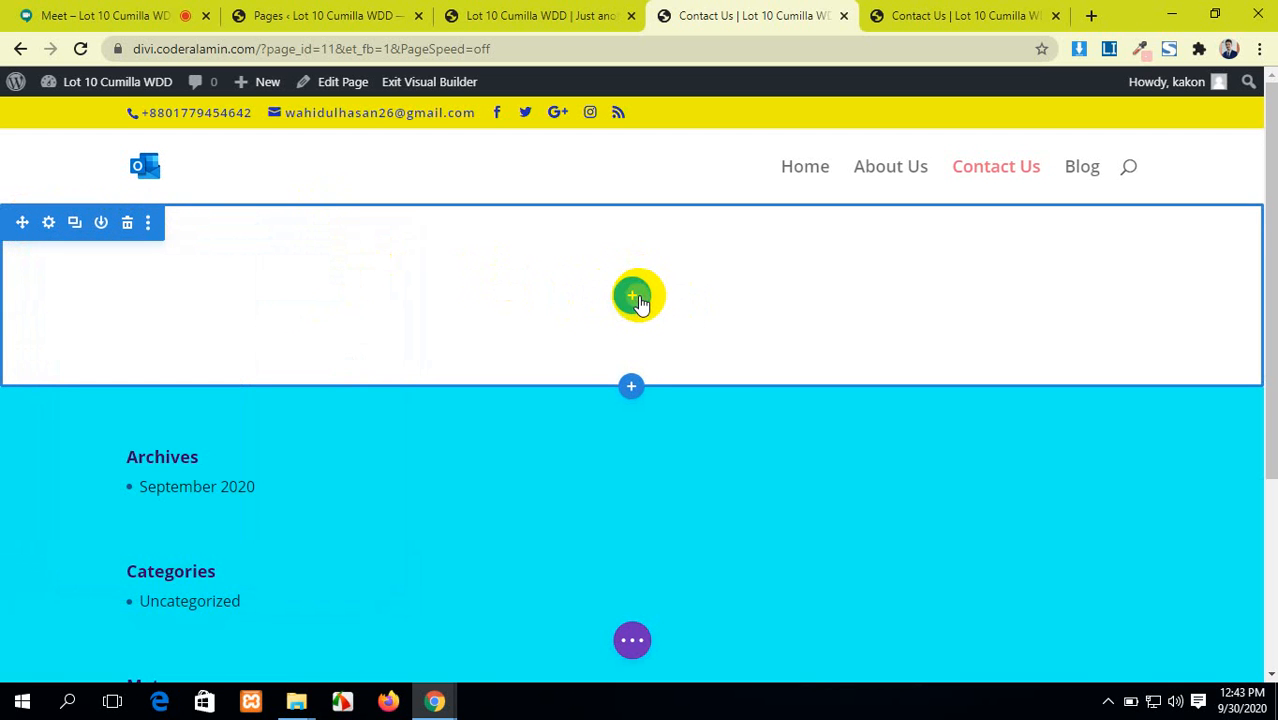
Check the Divi Library for saved rows to insert into the empty section, and view the available category filters.
{"action": "left_click", "coordinate": [633, 297]}
{"action": "left_click", "coordinate": [640, 383]}
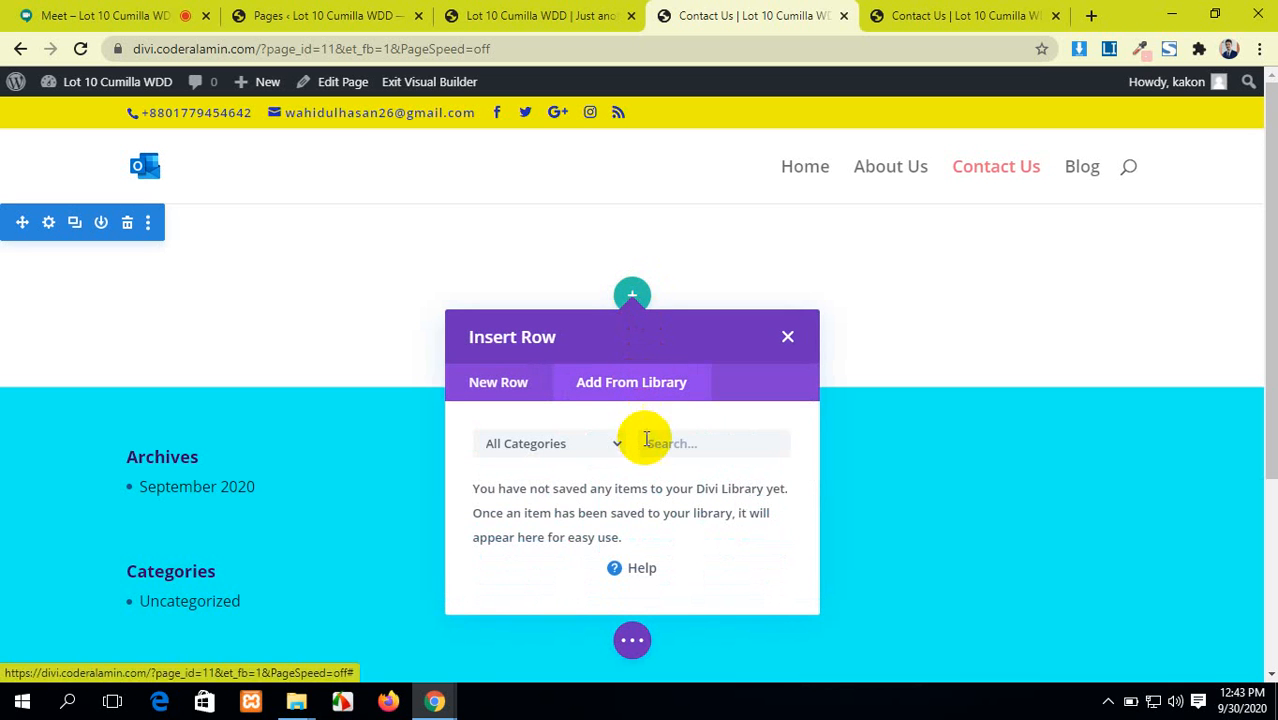
{"action": "left_click", "coordinate": [593, 441]}
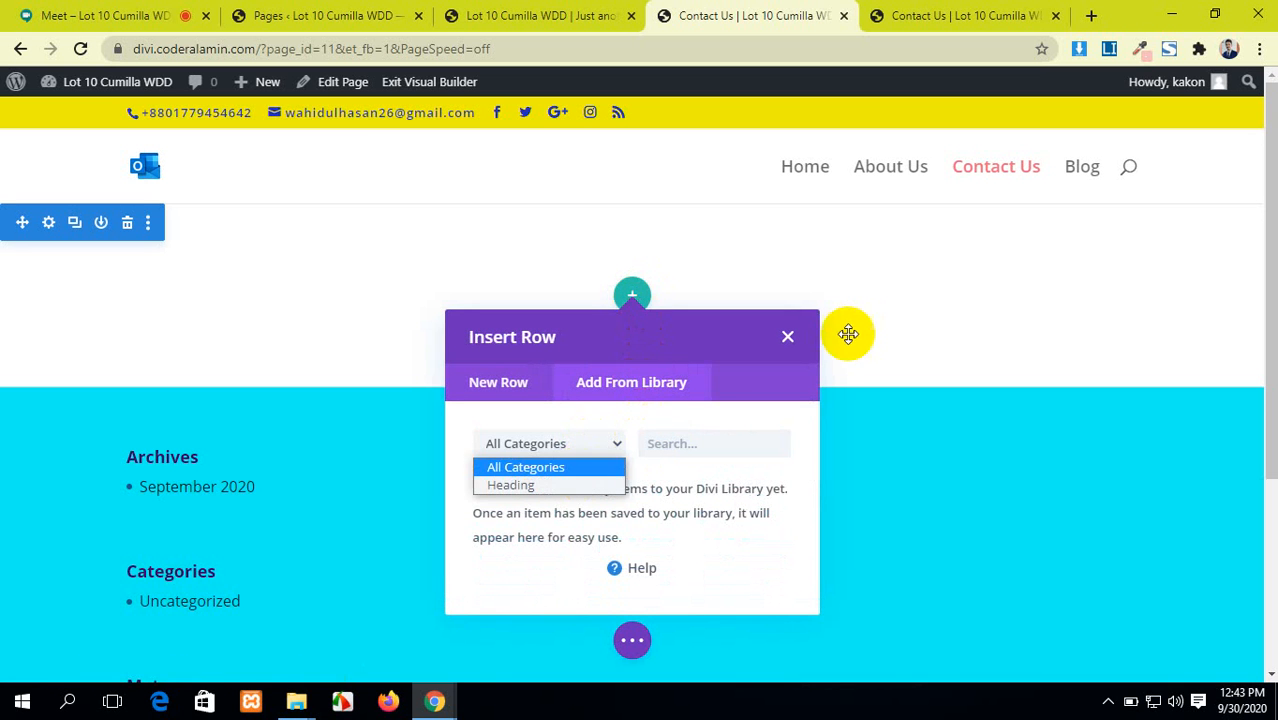
{"action": "left_click", "coordinate": [787, 337]}
{"action": "left_click", "coordinate": [787, 337]}
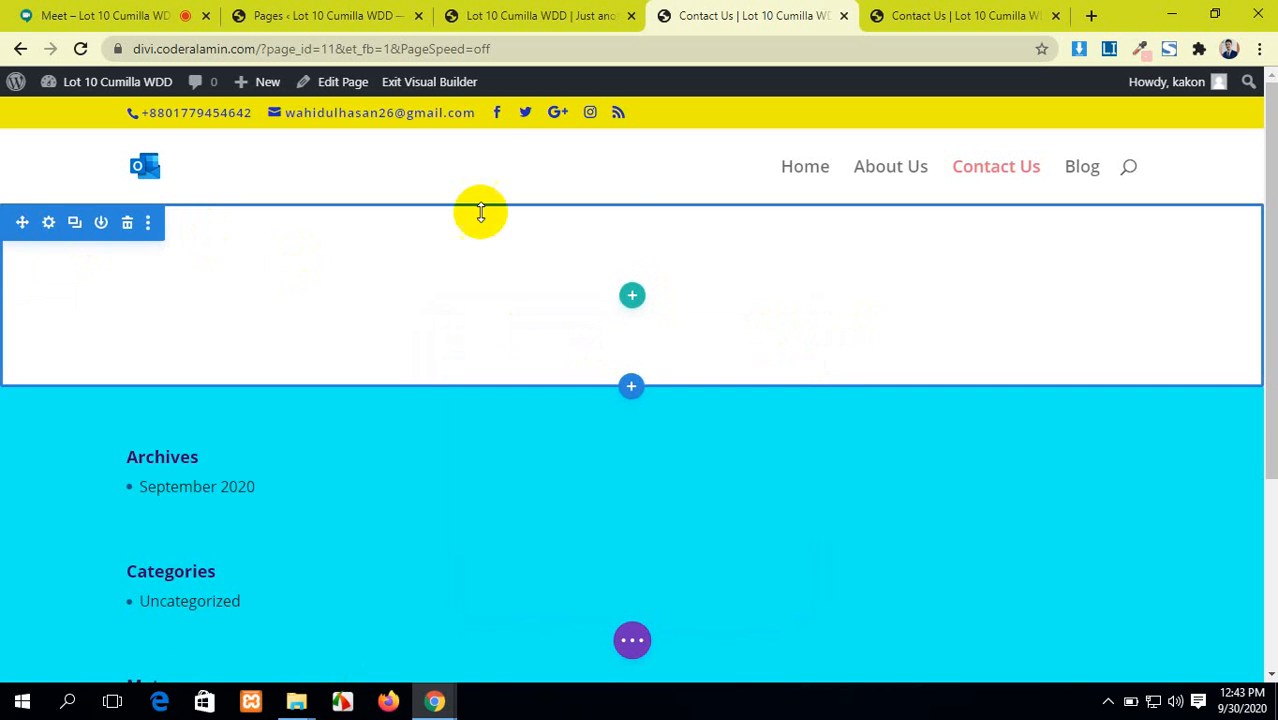
Filter the saved library rows by the Heading category and search them for "my".
{"action": "left_click", "coordinate": [632, 295]}
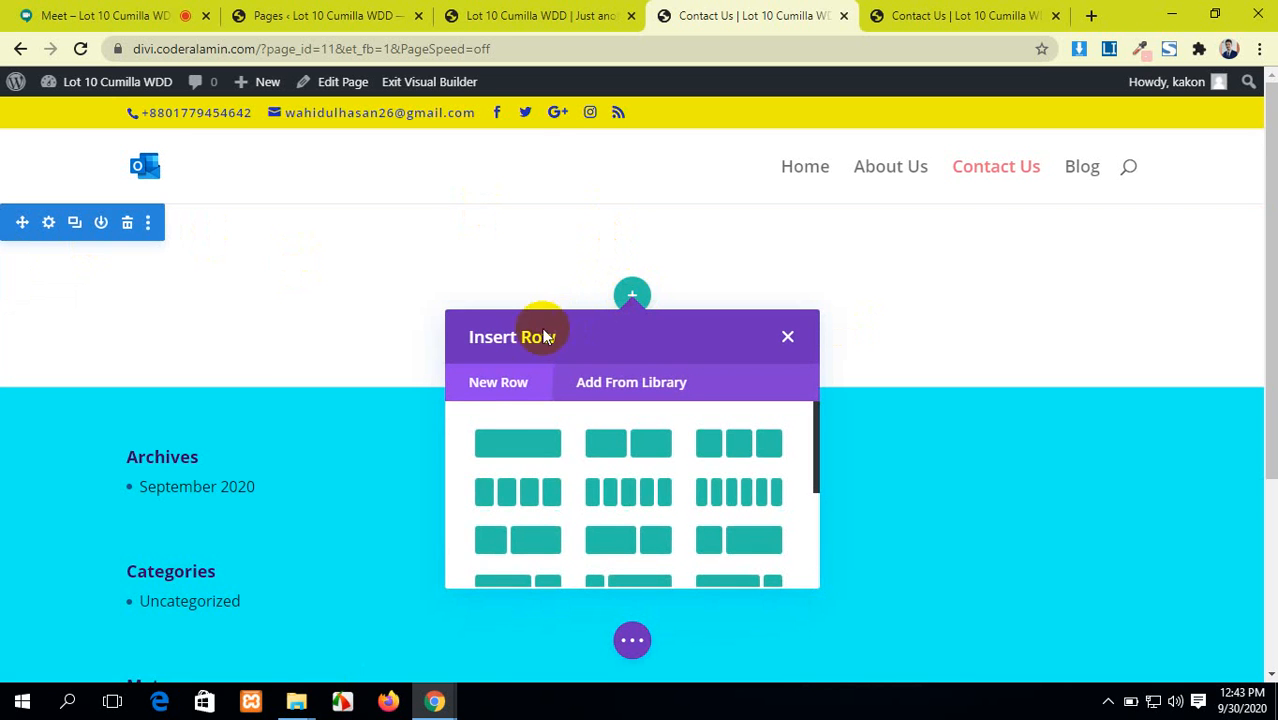
{"action": "left_click", "coordinate": [586, 381]}
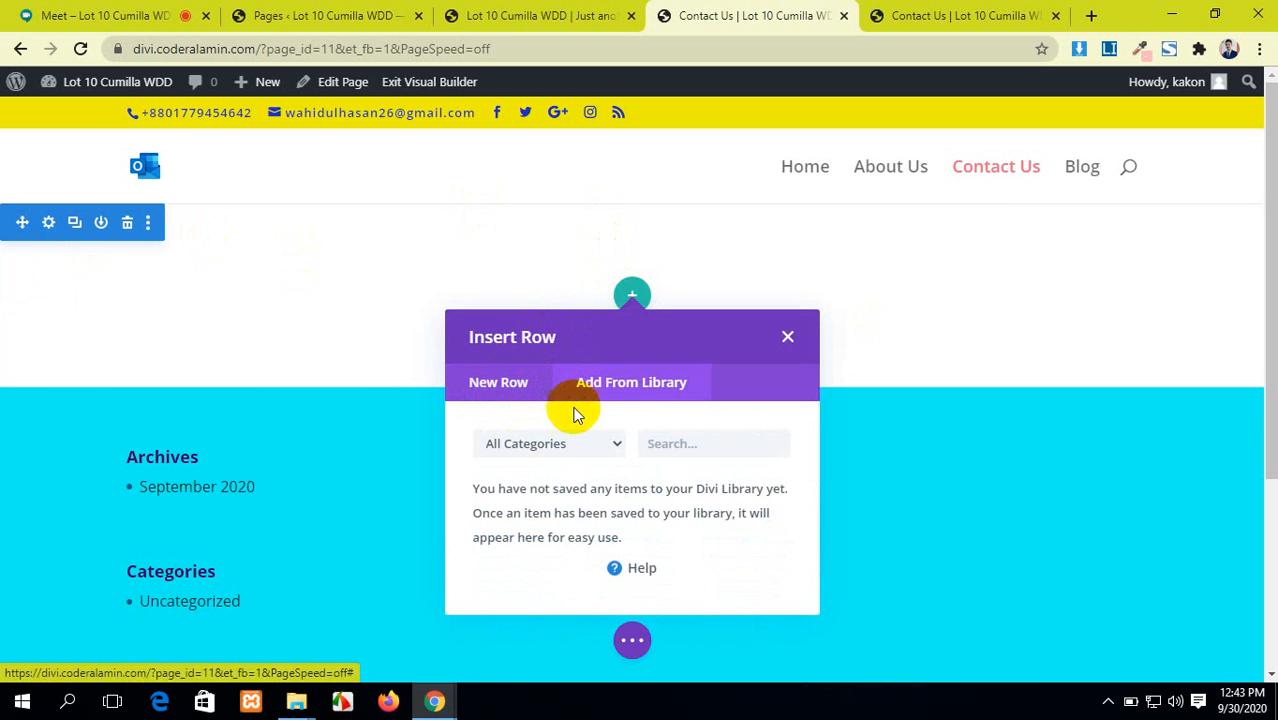
{"action": "left_click", "coordinate": [579, 445]}
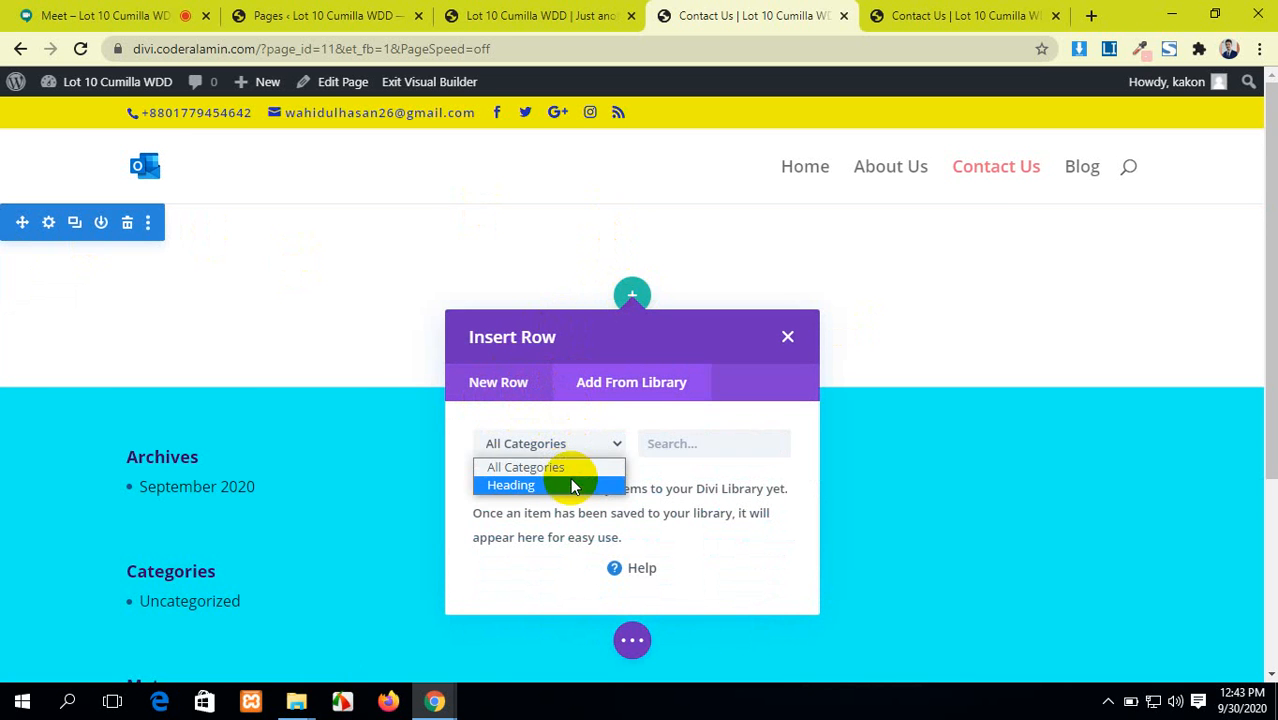
{"action": "left_click", "coordinate": [571, 484]}
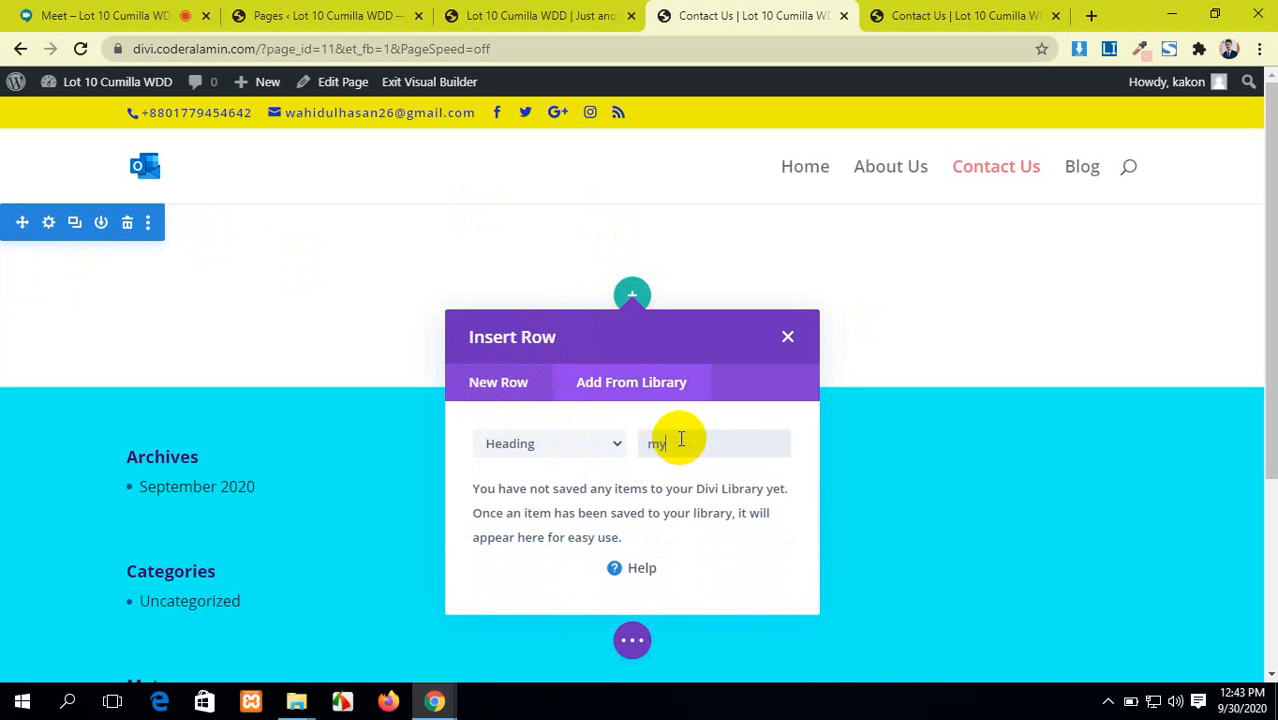
{"action": "left_click", "coordinate": [787, 340]}
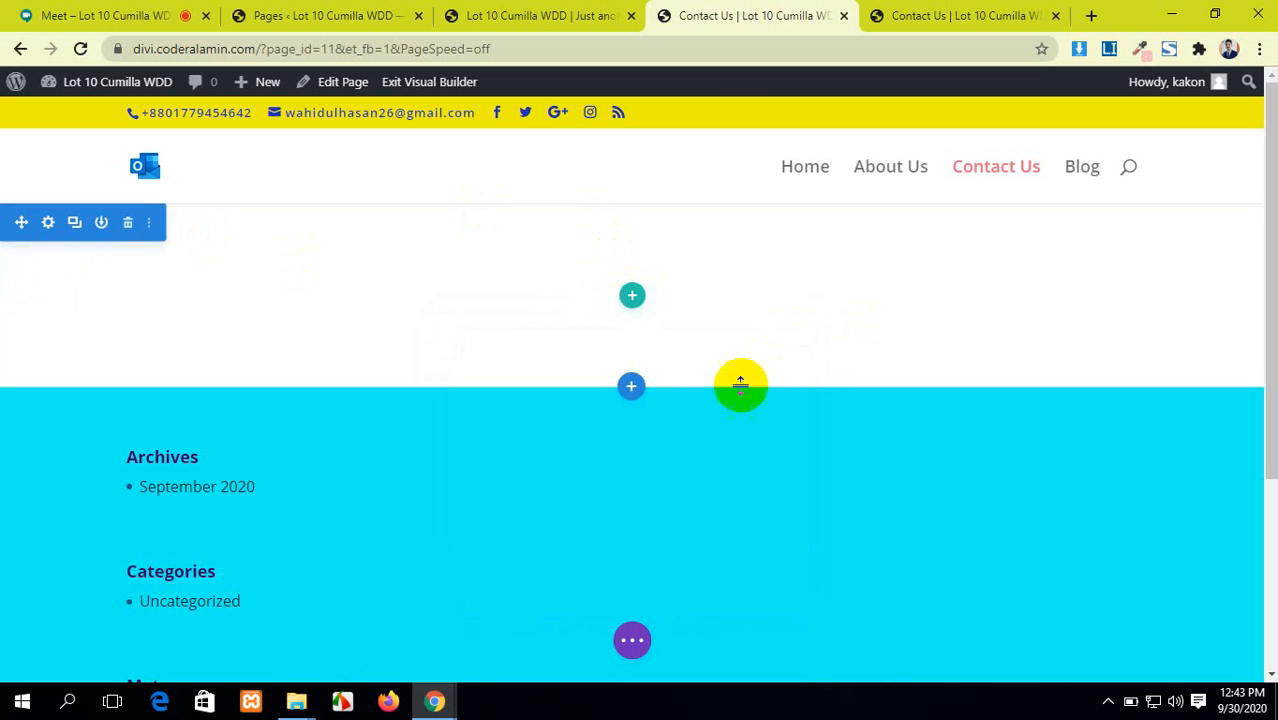
Dismiss the section insertion dialog and delete the empty section from the Contact Us page.
{"action": "left_click", "coordinate": [630, 390]}
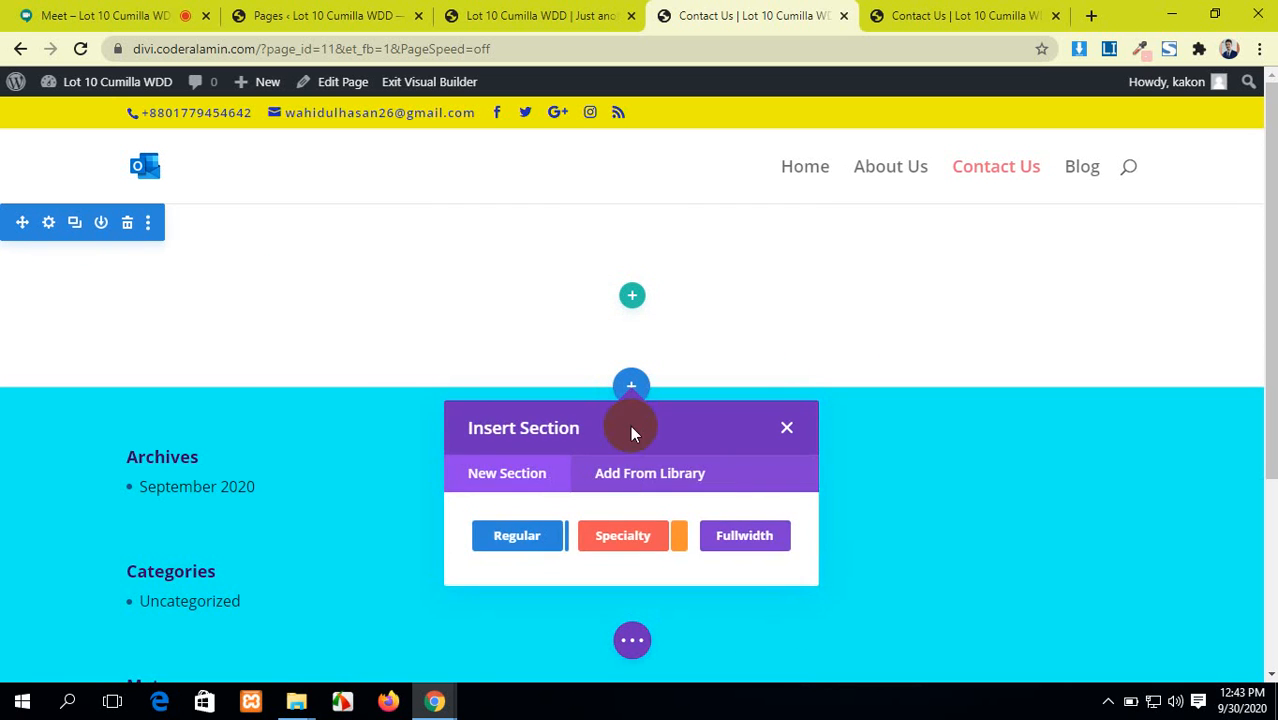
{"action": "left_click", "coordinate": [787, 427]}
{"action": "left_click", "coordinate": [126, 223]}
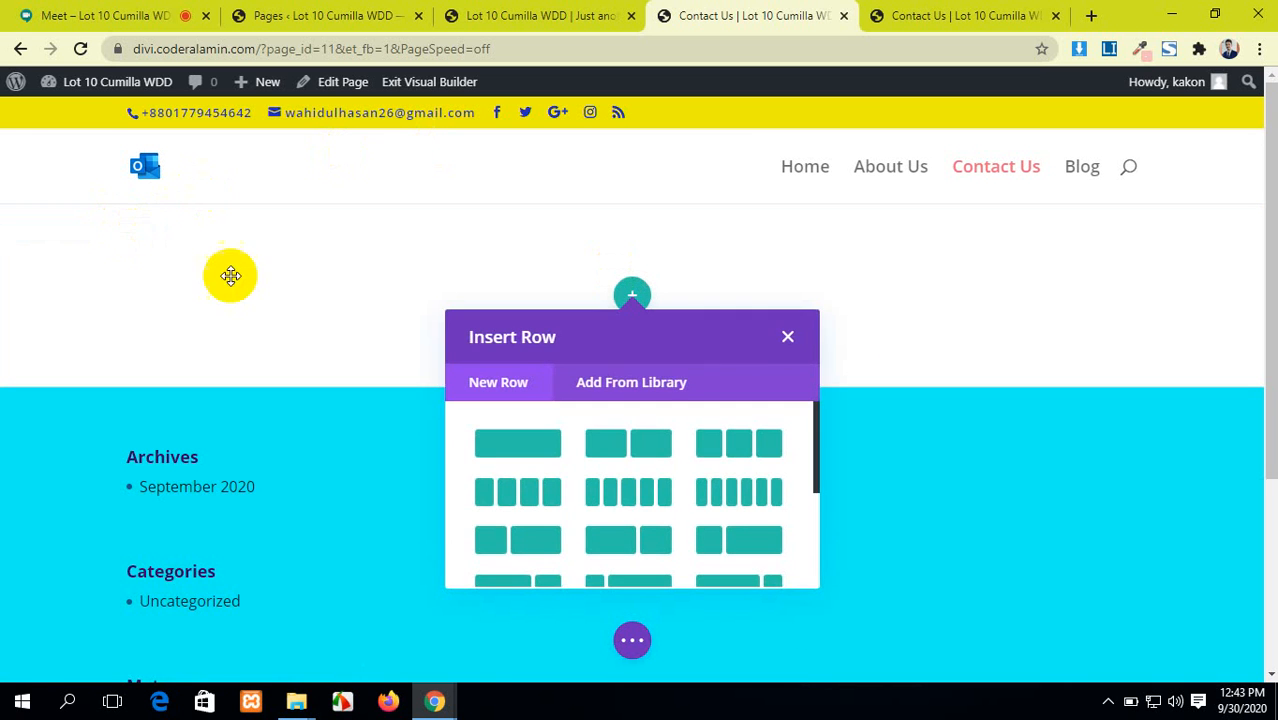
Insert the saved "my Heading" section from the Divi Library below the empty section on the Contact Us page.
{"action": "left_click", "coordinate": [785, 345]}
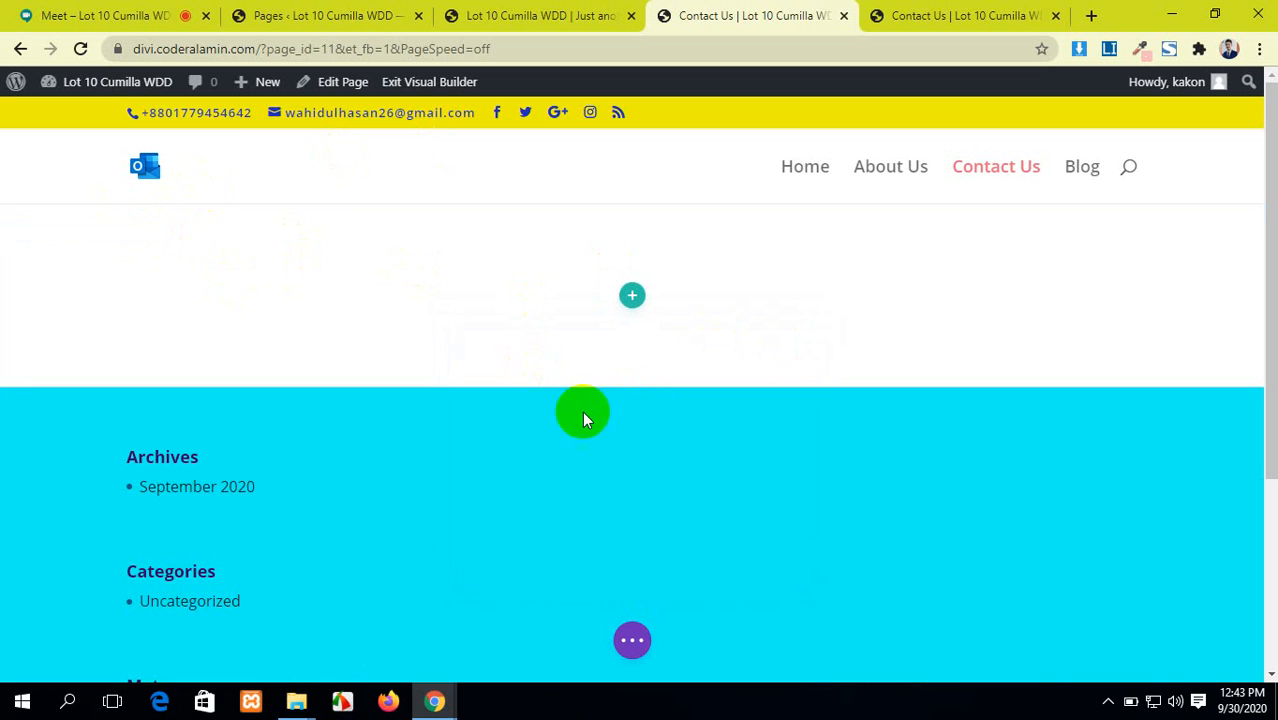
{"action": "left_click", "coordinate": [629, 388]}
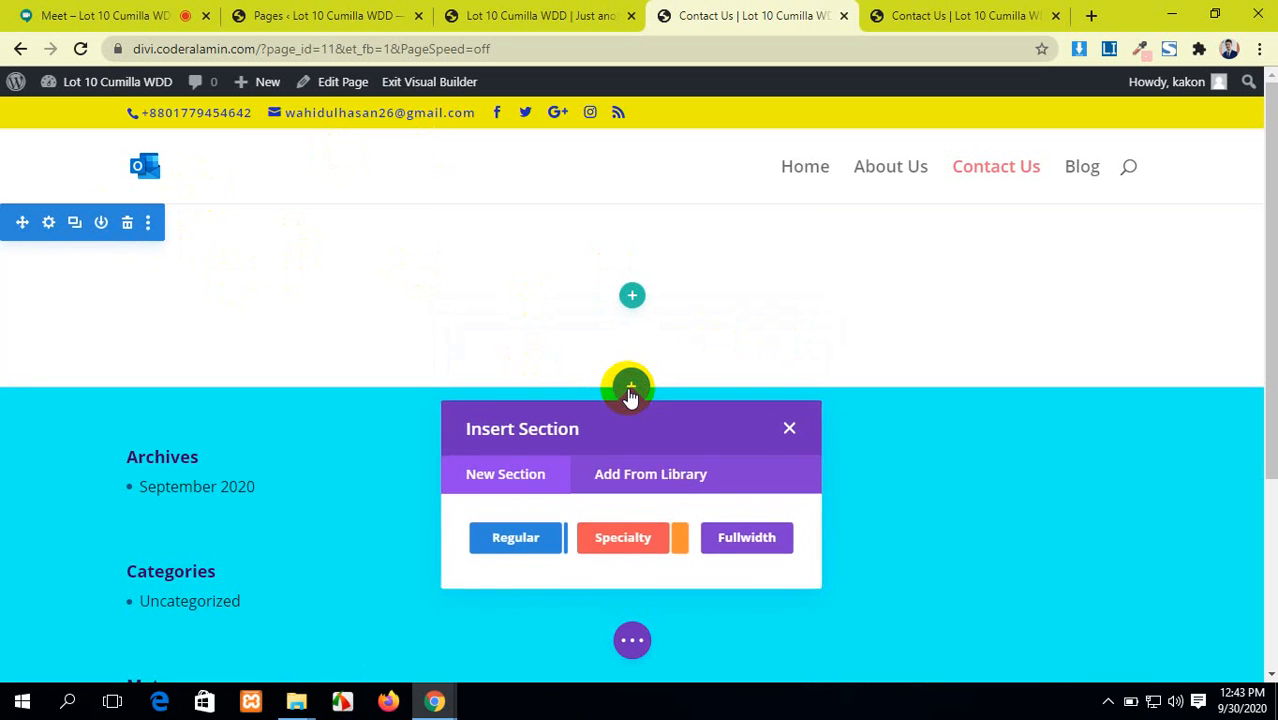
{"action": "left_click", "coordinate": [647, 483]}
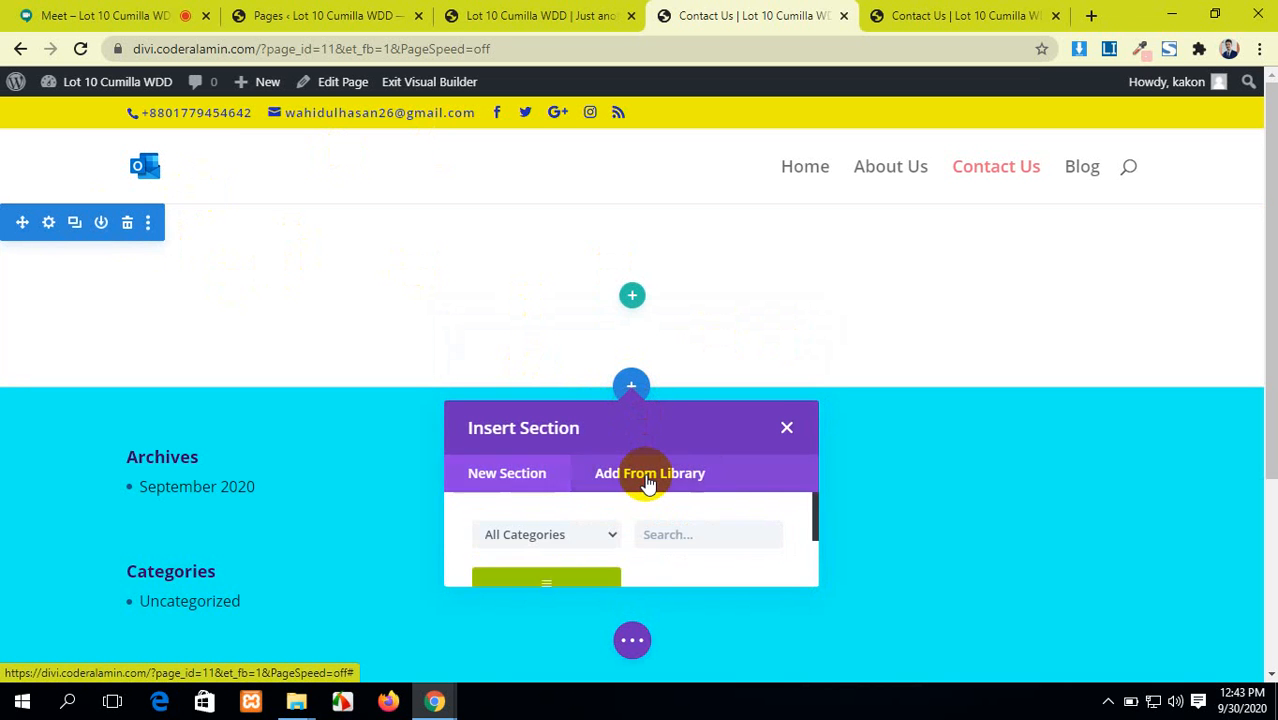
{"action": "scroll", "coordinate": [670, 530], "scroll_direction": "down", "scroll_amount": 2}
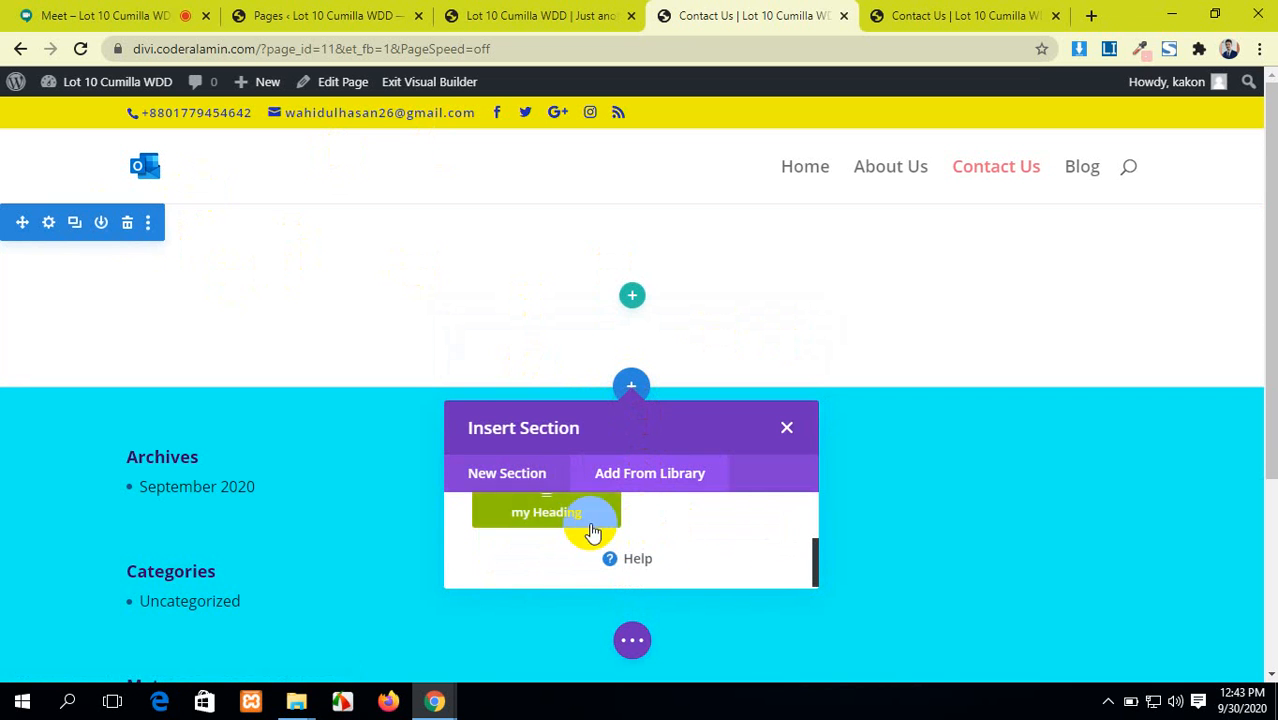
{"action": "scroll", "coordinate": [582, 525], "scroll_direction": "up", "scroll_amount": 1}
{"action": "scroll", "coordinate": [581, 523], "scroll_direction": "down", "scroll_amount": 1}
{"action": "scroll", "coordinate": [583, 528], "scroll_direction": "up", "scroll_amount": 1}
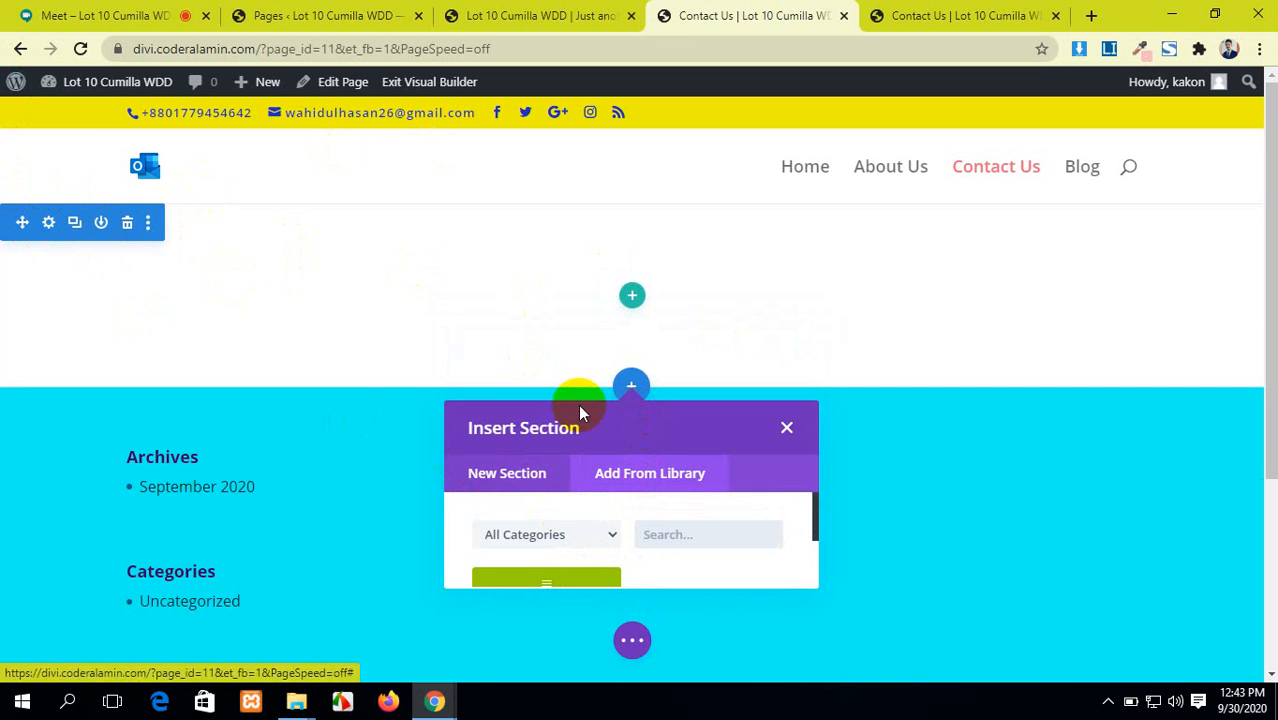
{"action": "scroll", "coordinate": [600, 300], "scroll_direction": "down", "scroll_amount": 1}
{"action": "left_click", "coordinate": [544, 541]}
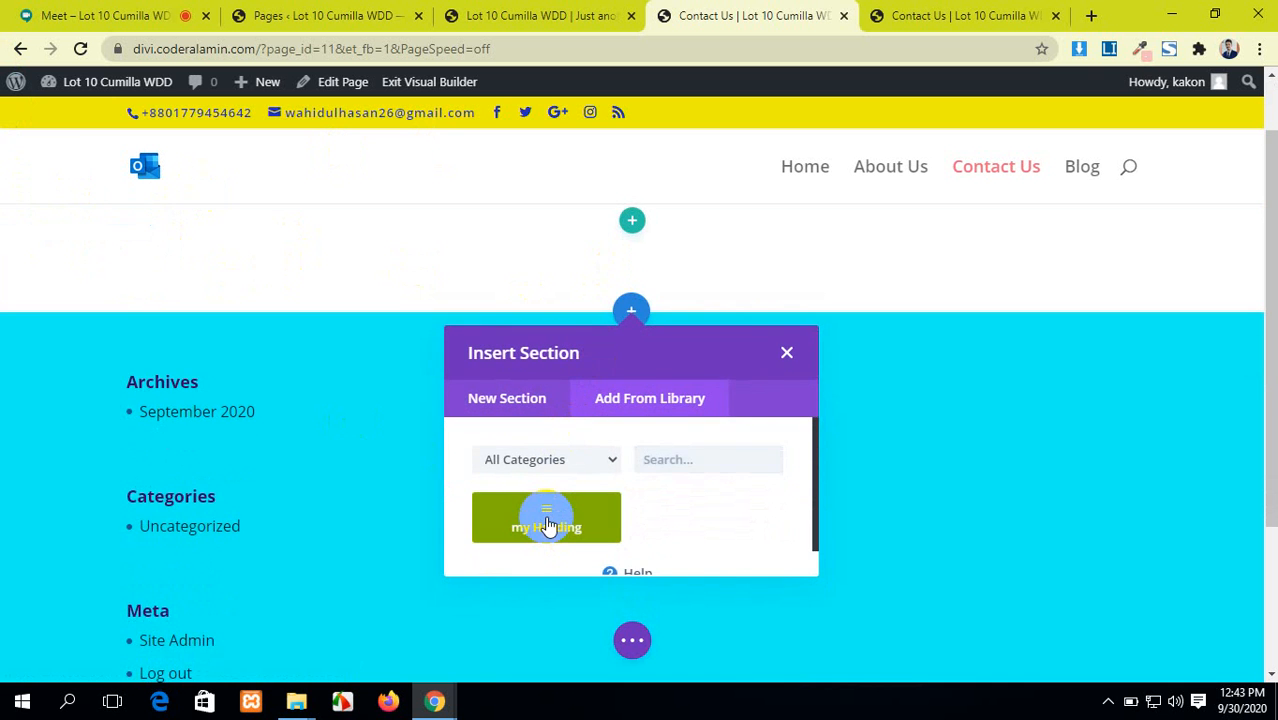
Delete the empty section above the inserted heading section.
{"action": "scroll", "coordinate": [595, 388], "scroll_direction": "down", "scroll_amount": 5}
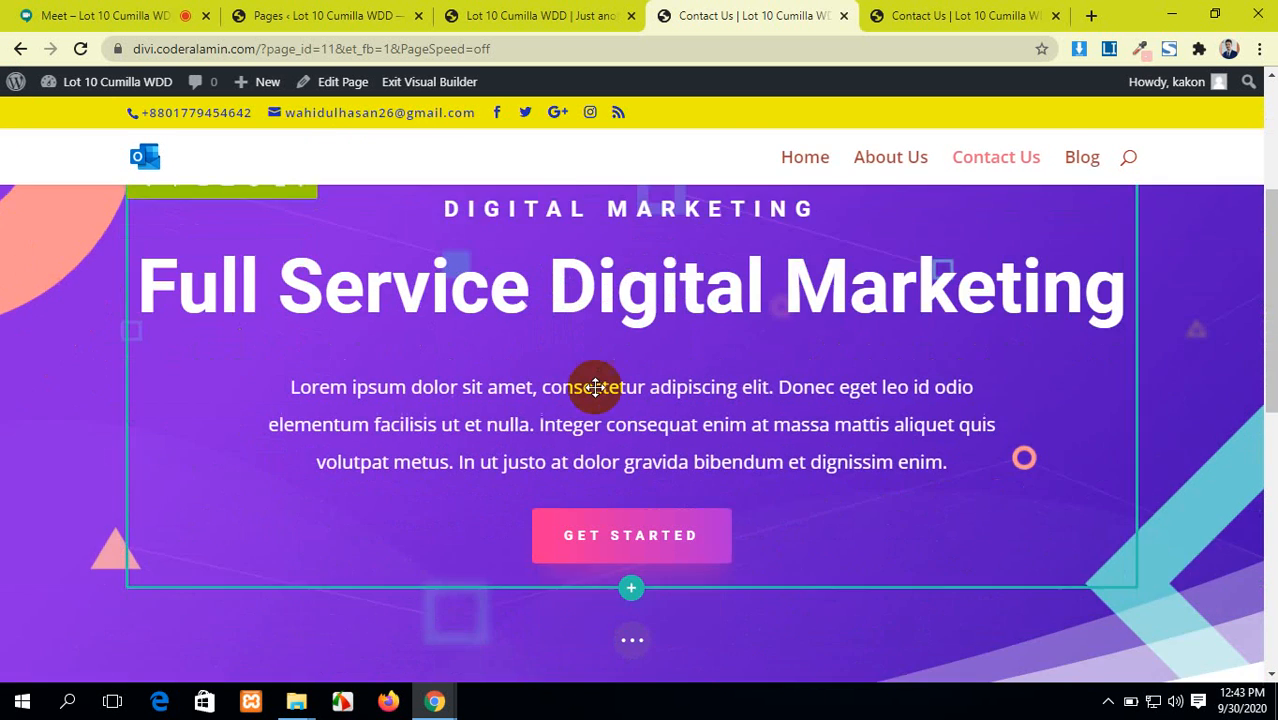
{"action": "scroll", "coordinate": [595, 390], "scroll_direction": "up", "scroll_amount": 6}
{"action": "mouse_move", "coordinate": [80, 217]}
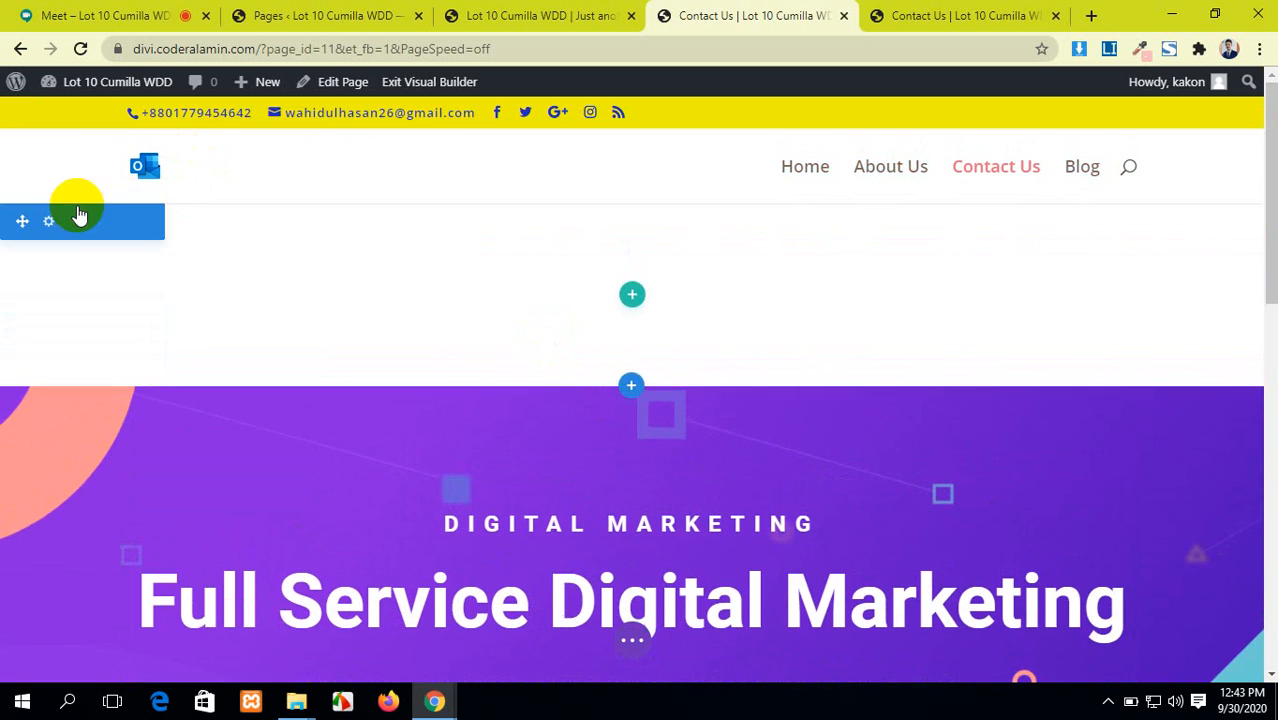
{"action": "left_click", "coordinate": [128, 222]}
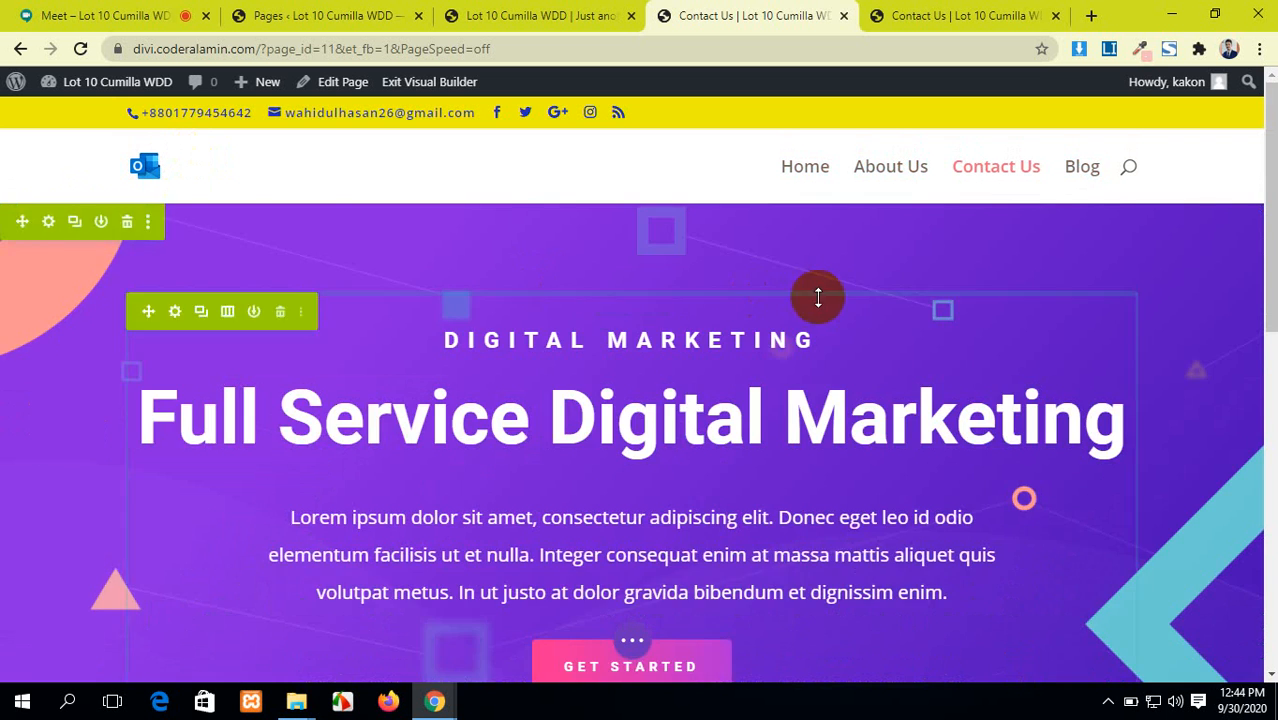
Examine the inserted heading section and the page footer below it in the Visual Builder.
{"action": "scroll", "coordinate": [819, 293], "scroll_direction": "down", "scroll_amount": 5}
{"action": "mouse_move", "coordinate": [877, 393]}
{"action": "left_mouse_down"}
{"action": "mouse_move", "coordinate": [881, 423]}
{"action": "mouse_move", "coordinate": [804, 493]}
{"action": "left_mouse_up"}
{"action": "scroll", "coordinate": [802, 493], "scroll_direction": "up", "scroll_amount": 2}
{"action": "scroll", "coordinate": [802, 493], "scroll_direction": "down", "scroll_amount": 1}
{"action": "scroll", "coordinate": [802, 493], "scroll_direction": "up", "scroll_amount": 2}
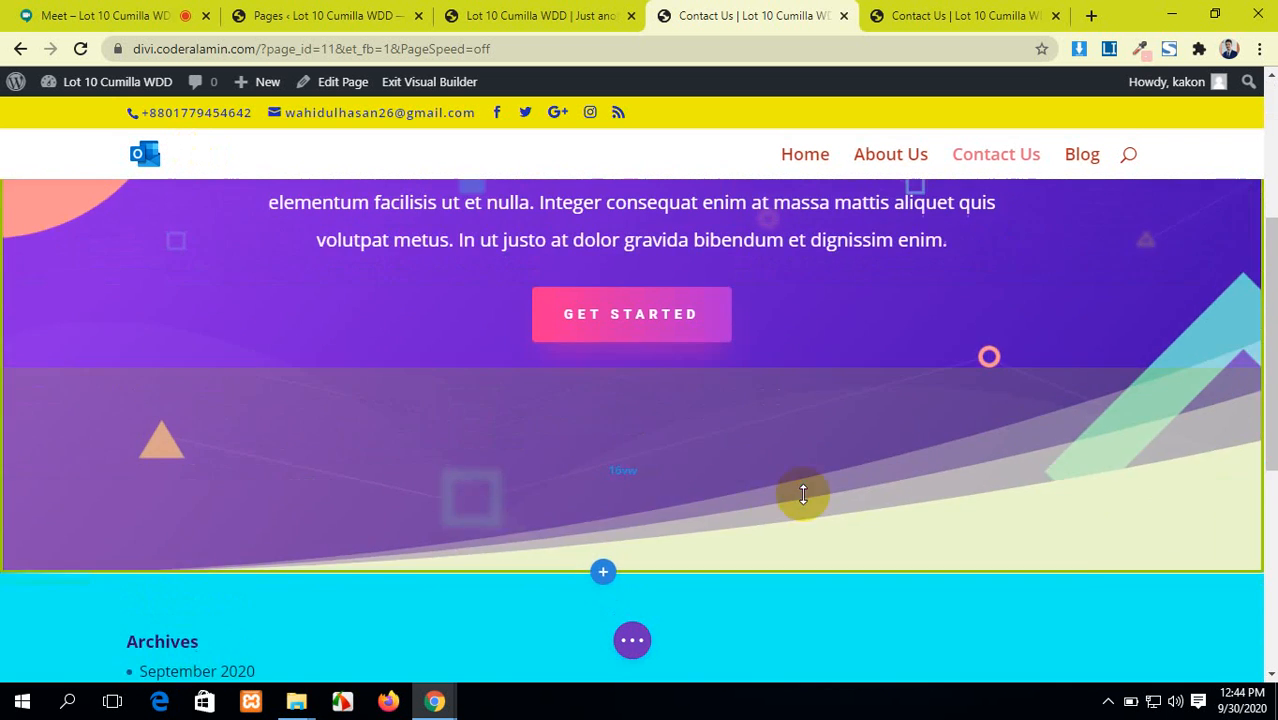
{"action": "scroll", "coordinate": [803, 494], "scroll_direction": "down", "scroll_amount": 2}
{"action": "scroll", "coordinate": [803, 494], "scroll_direction": "up", "scroll_amount": 3}
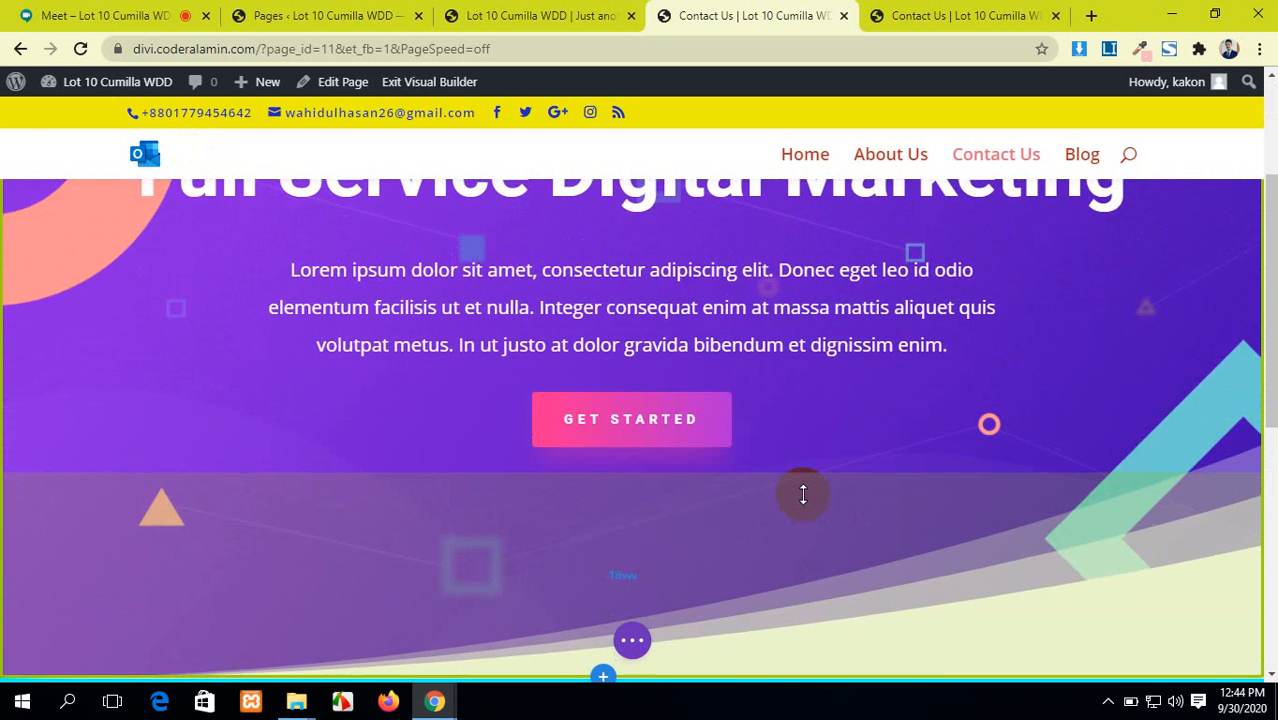
{"action": "scroll", "coordinate": [803, 494], "scroll_direction": "up", "scroll_amount": 5}
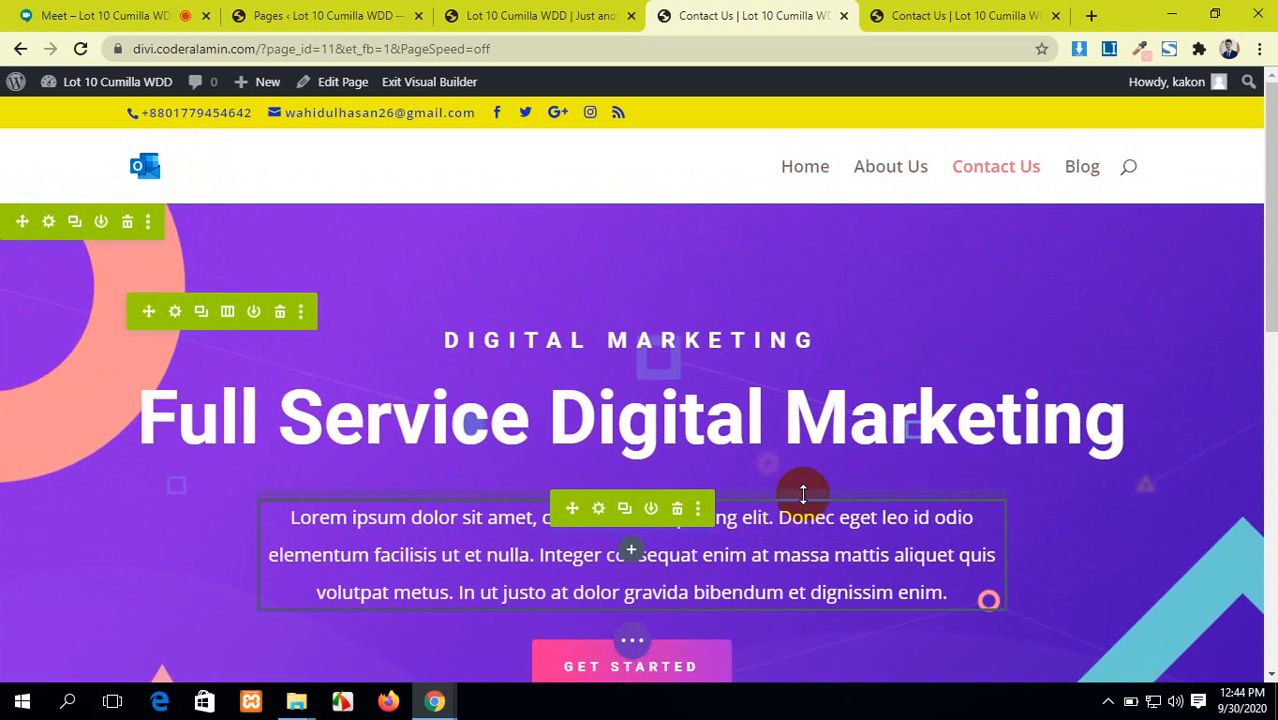
{"action": "scroll", "coordinate": [803, 494], "scroll_direction": "down", "scroll_amount": 10}
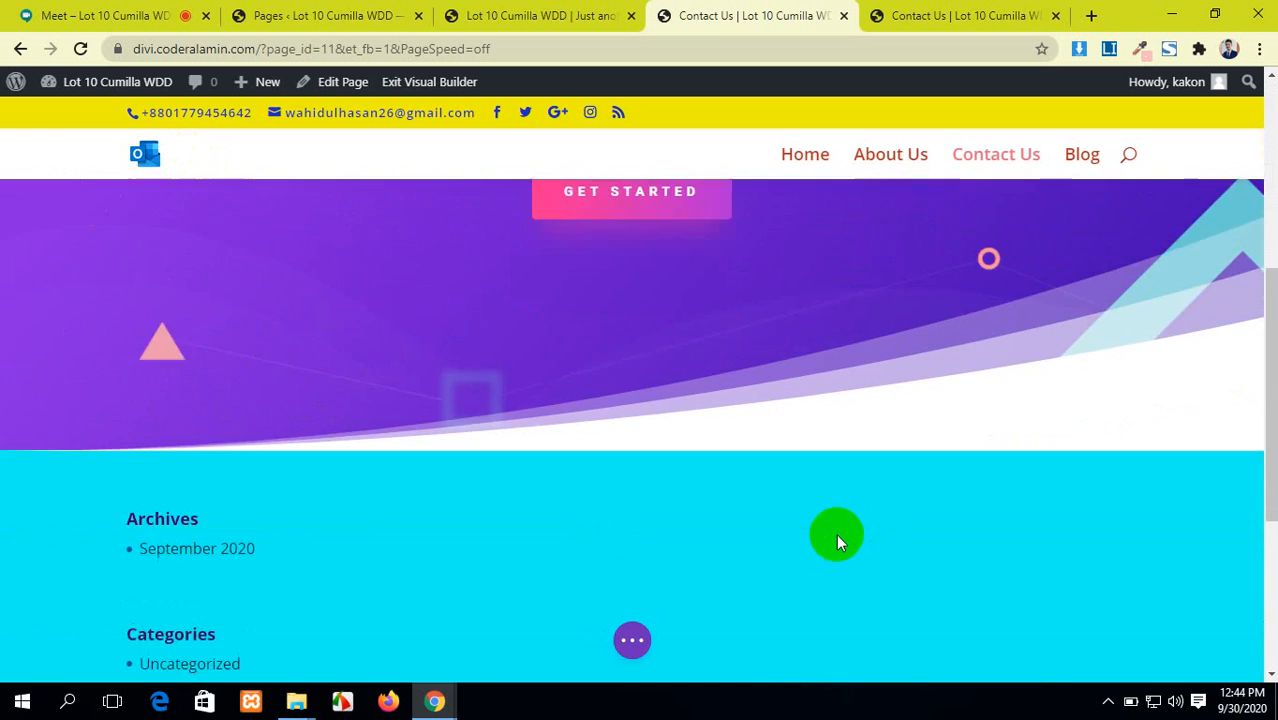
{"action": "scroll", "coordinate": [836, 534], "scroll_direction": "down", "scroll_amount": 3}
{"action": "scroll", "coordinate": [836, 534], "scroll_direction": "up", "scroll_amount": 3}
Save the Contact Us page, and admit the waiting participant to the Google Meet call.
{"action": "left_click", "coordinate": [632, 640]}
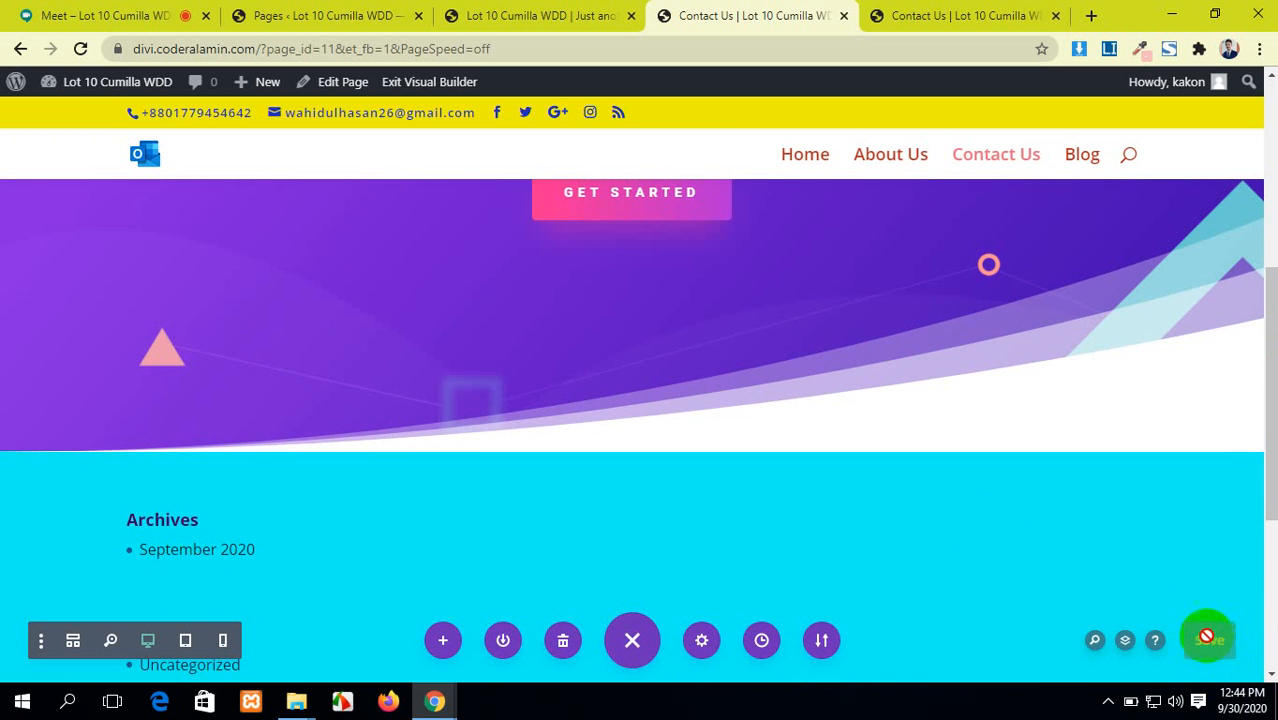
{"action": "left_click", "coordinate": [120, 15]}
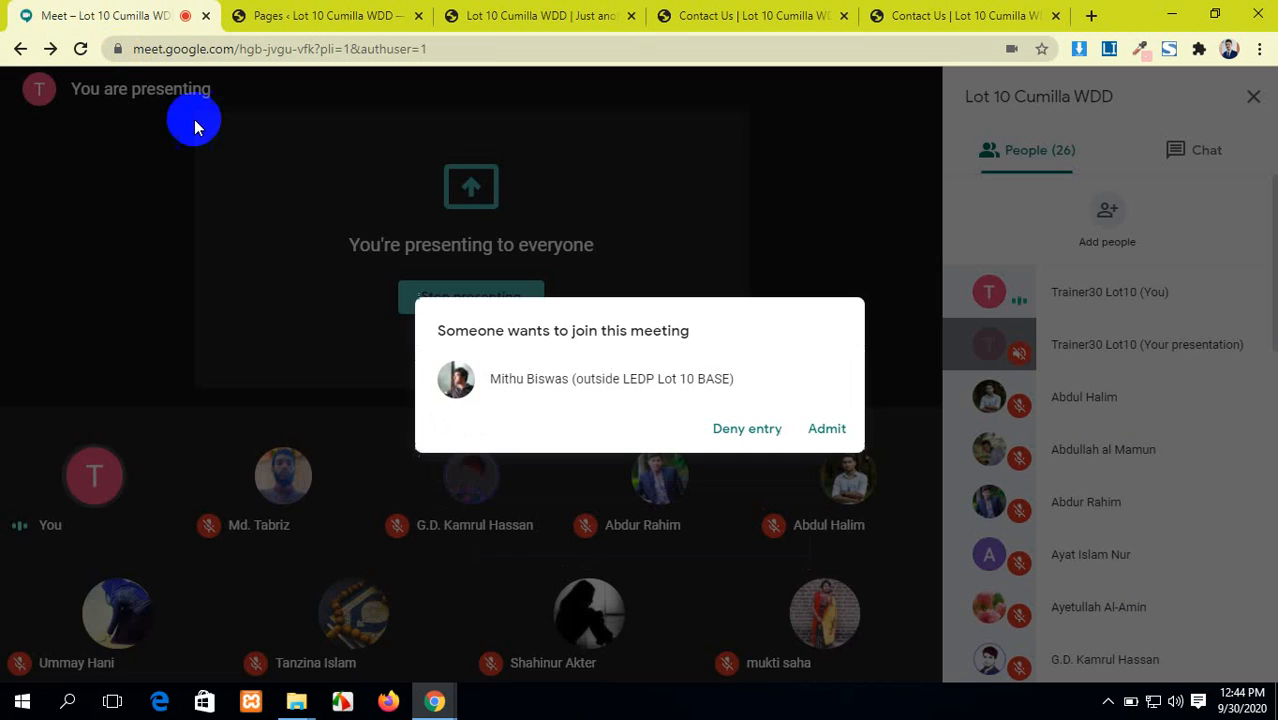
{"action": "left_click", "coordinate": [836, 430]}
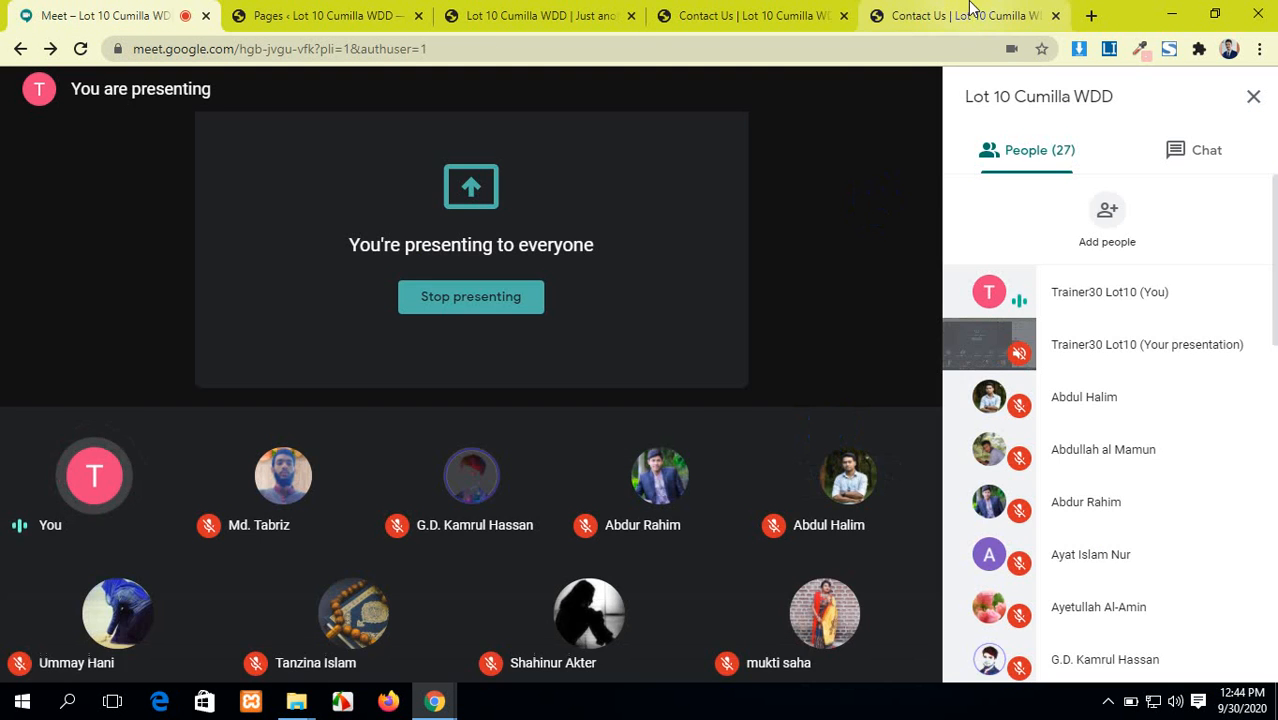
Reload the live Contact Us page and examine the heading section from its title down to the footer.
{"action": "left_click", "coordinate": [968, 12]}
{"action": "left_click", "coordinate": [79, 49]}
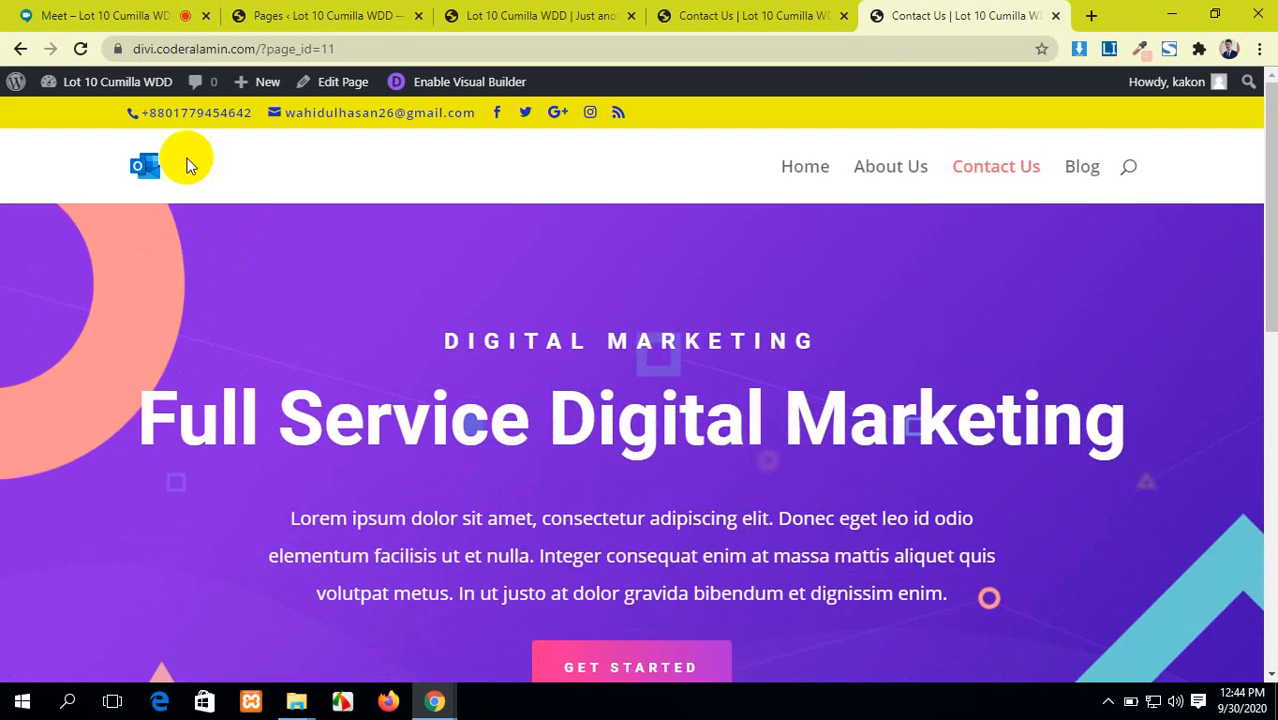
{"action": "scroll", "coordinate": [442, 305], "scroll_direction": "down", "scroll_amount": 6}
{"action": "scroll", "coordinate": [462, 382], "scroll_direction": "up", "scroll_amount": 5}
{"action": "scroll", "coordinate": [462, 382], "scroll_direction": "down", "scroll_amount": 3}
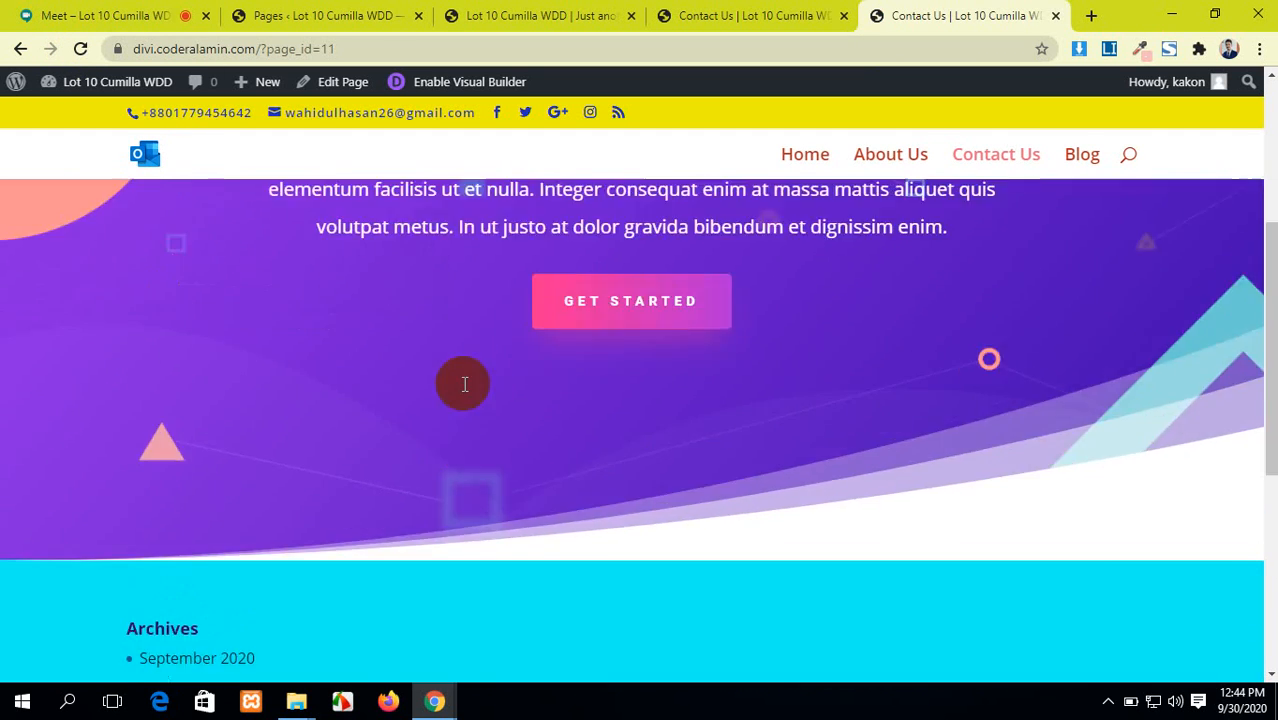
{"action": "scroll", "coordinate": [464, 384], "scroll_direction": "down", "scroll_amount": 2}
{"action": "scroll", "coordinate": [462, 382], "scroll_direction": "up", "scroll_amount": 5}
{"action": "scroll", "coordinate": [462, 383], "scroll_direction": "down", "scroll_amount": 4}
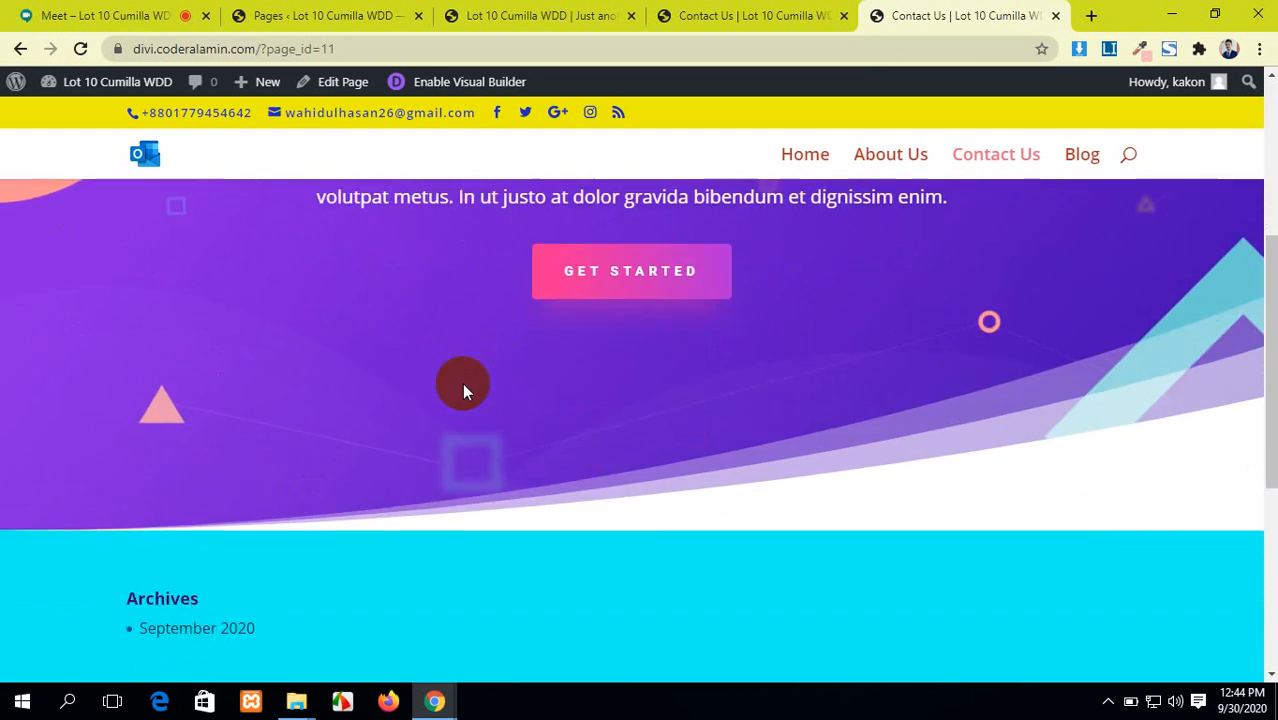
{"action": "scroll", "coordinate": [462, 383], "scroll_direction": "up", "scroll_amount": 3}
{"action": "scroll", "coordinate": [462, 380], "scroll_direction": "down", "scroll_amount": 1}
{"action": "scroll", "coordinate": [462, 380], "scroll_direction": "up", "scroll_amount": 2}
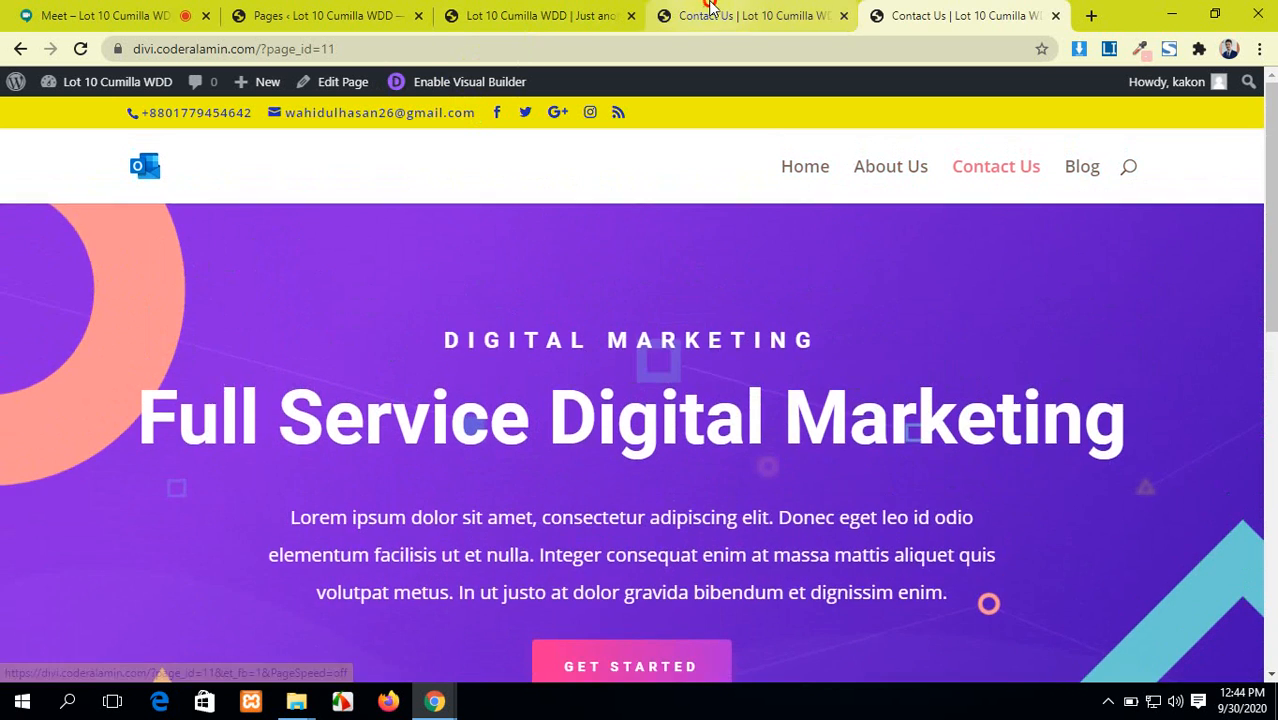
Return to the Visual Builder and review the heading section's background image and parallax settings.
{"action": "left_click", "coordinate": [710, 7]}
{"action": "scroll", "coordinate": [513, 248], "scroll_direction": "up", "scroll_amount": 5}
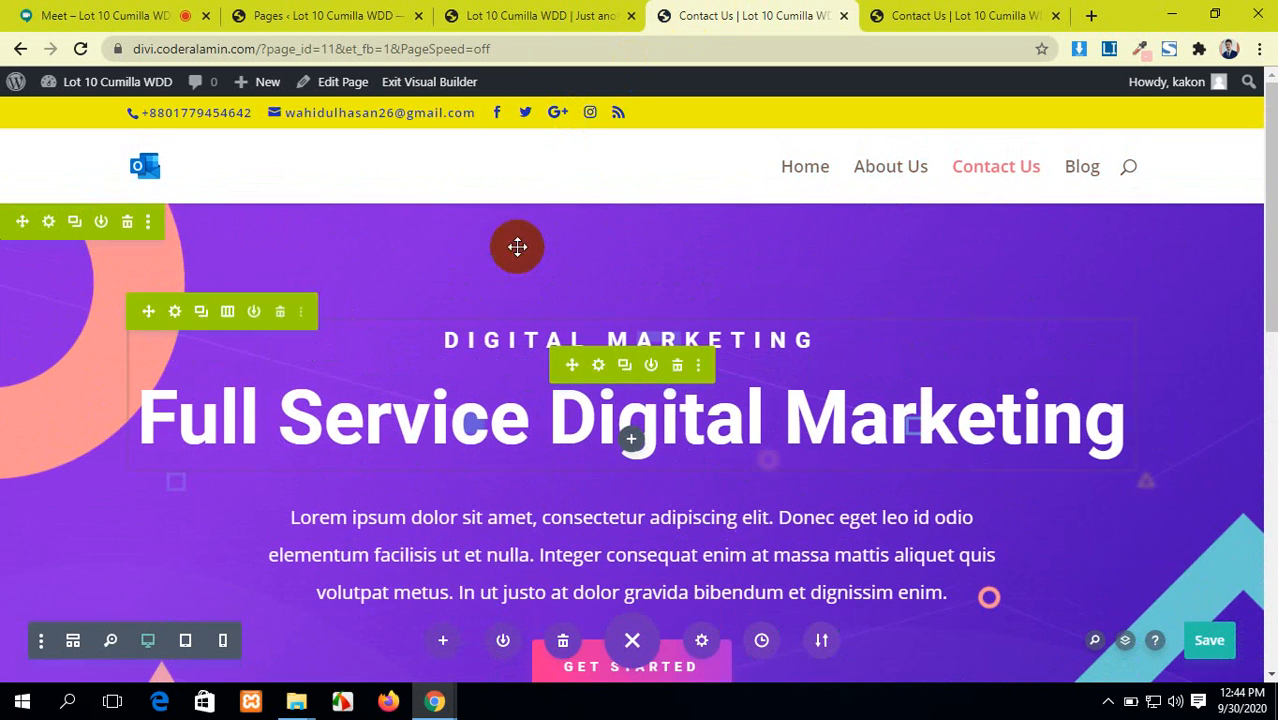
{"action": "left_click", "coordinate": [48, 221]}
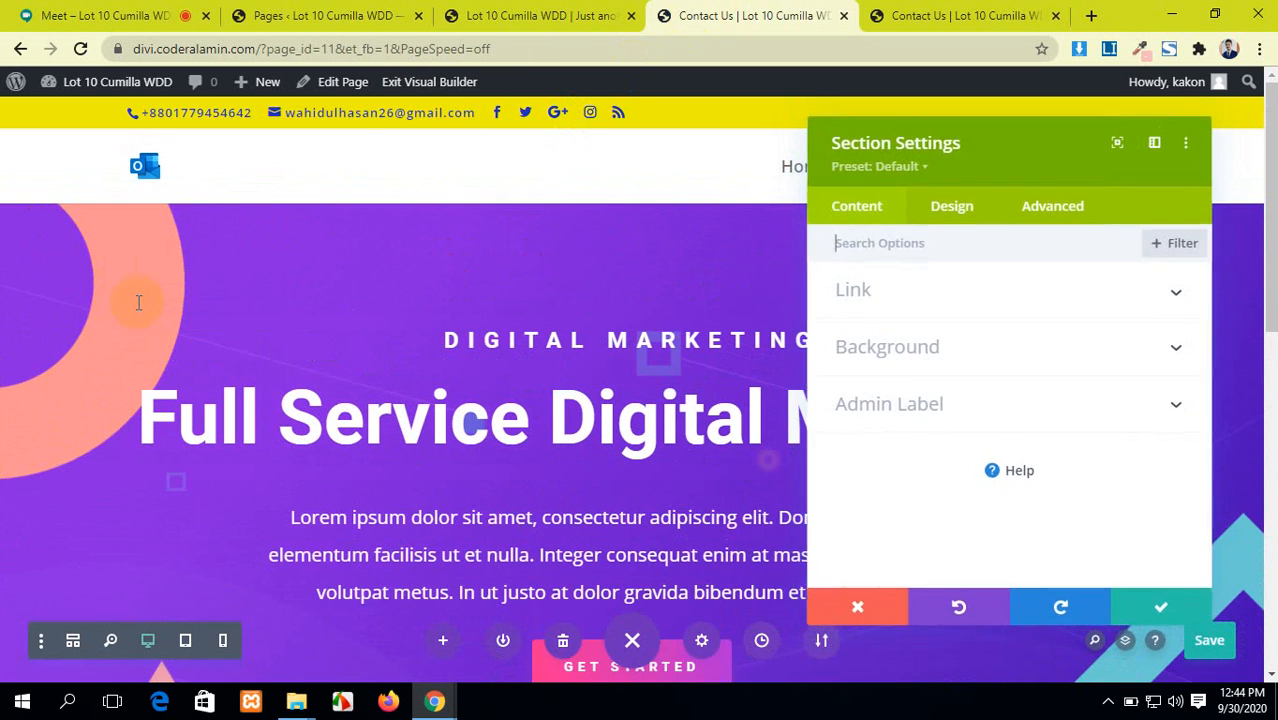
{"action": "left_click", "coordinate": [890, 355]}
{"action": "scroll", "coordinate": [956, 420], "scroll_direction": "down", "scroll_amount": 3}
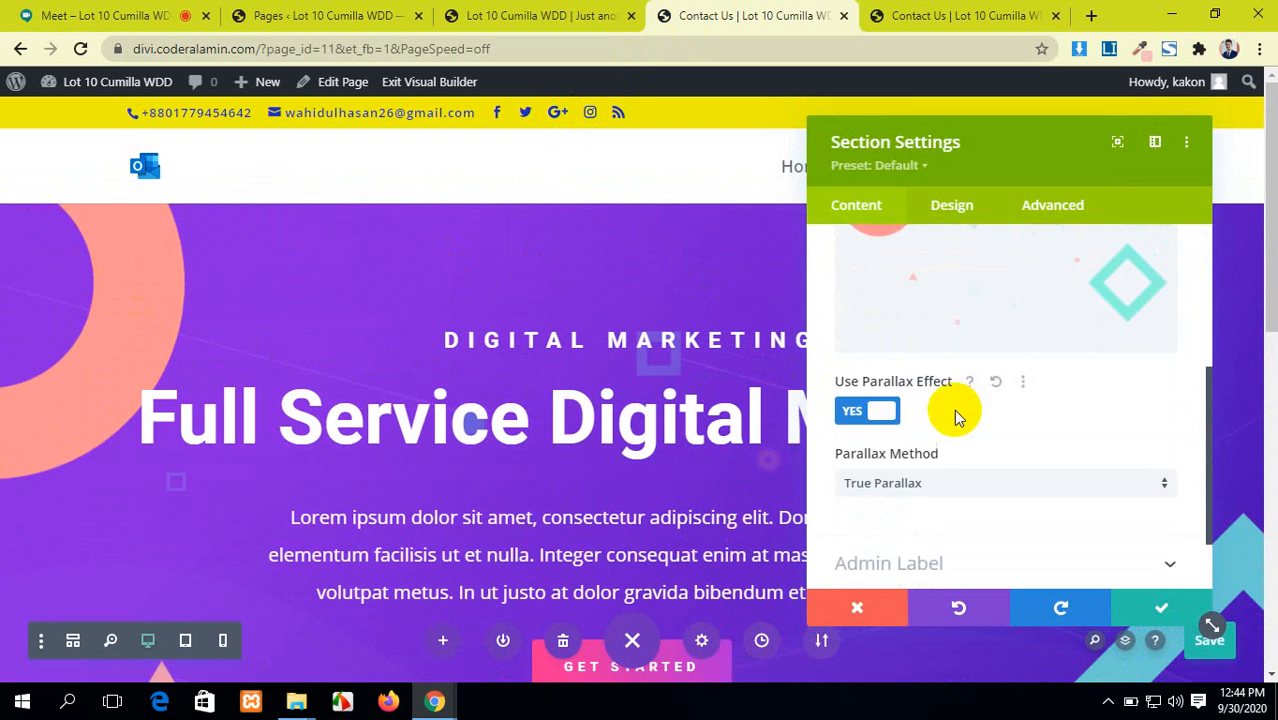
{"action": "scroll", "coordinate": [960, 416], "scroll_direction": "up", "scroll_amount": 3}
Inspect marketing-bg6.png in the background image media library without applying it, and discard the section settings.
{"action": "right_click", "coordinate": [978, 424]}
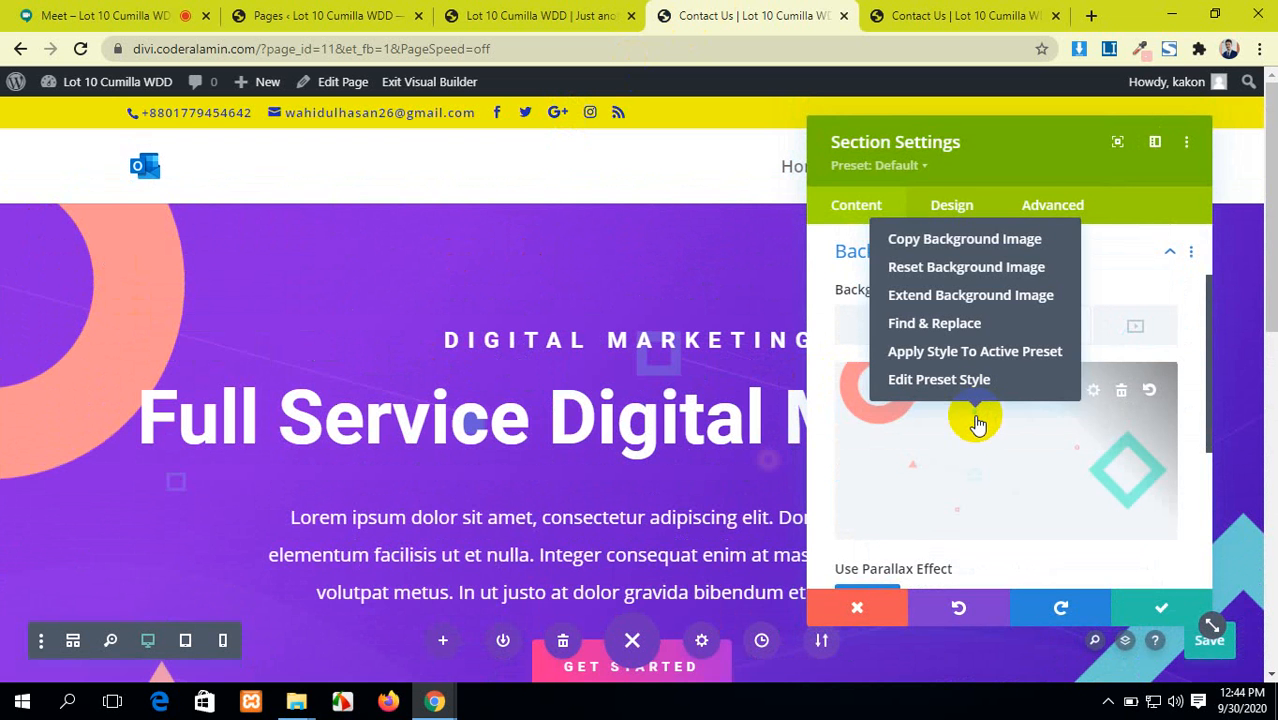
{"action": "left_click", "coordinate": [1095, 478]}
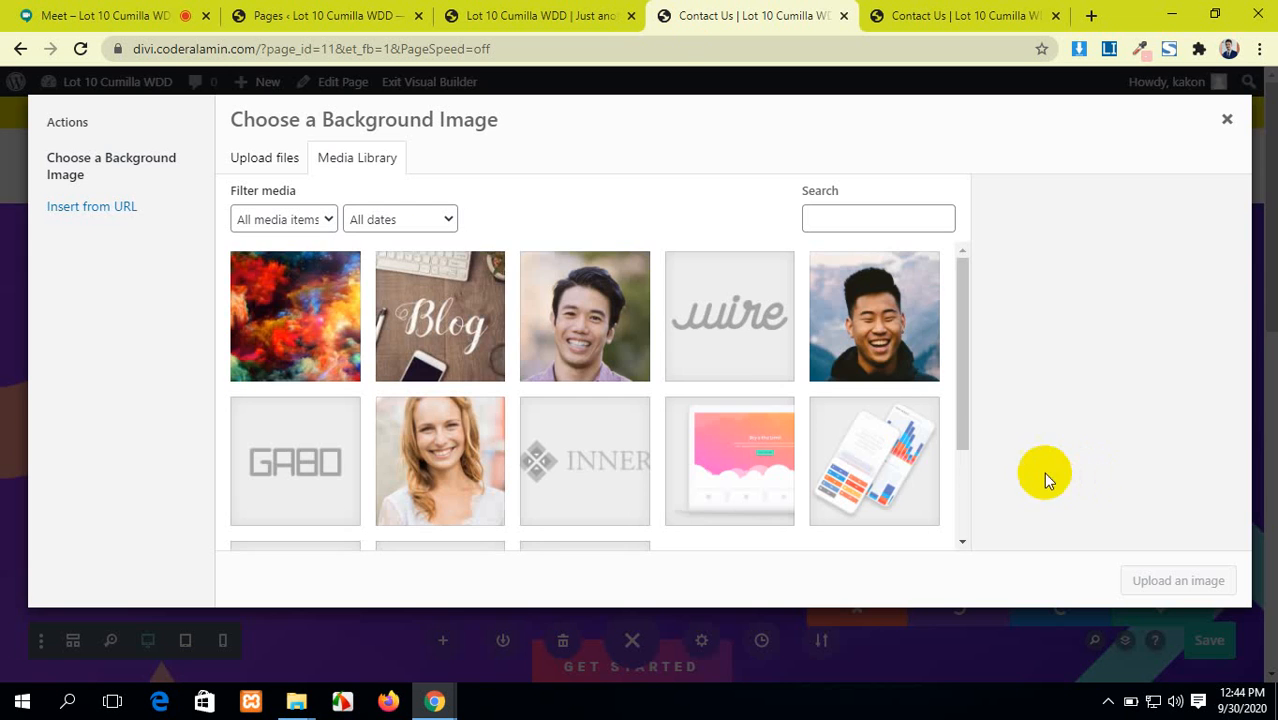
{"action": "scroll", "coordinate": [588, 405], "scroll_direction": "down", "scroll_amount": 2}
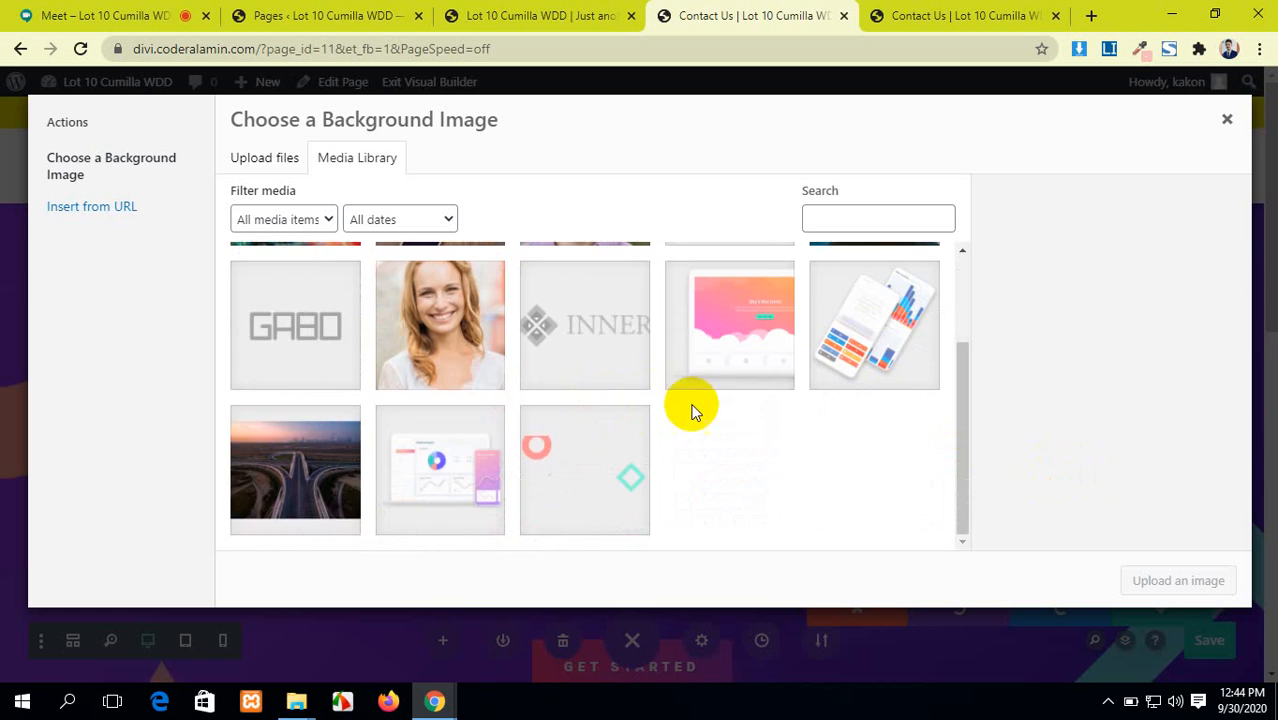
{"action": "scroll", "coordinate": [694, 418], "scroll_direction": "up", "scroll_amount": 2}
{"action": "scroll", "coordinate": [585, 476], "scroll_direction": "down", "scroll_amount": 2}
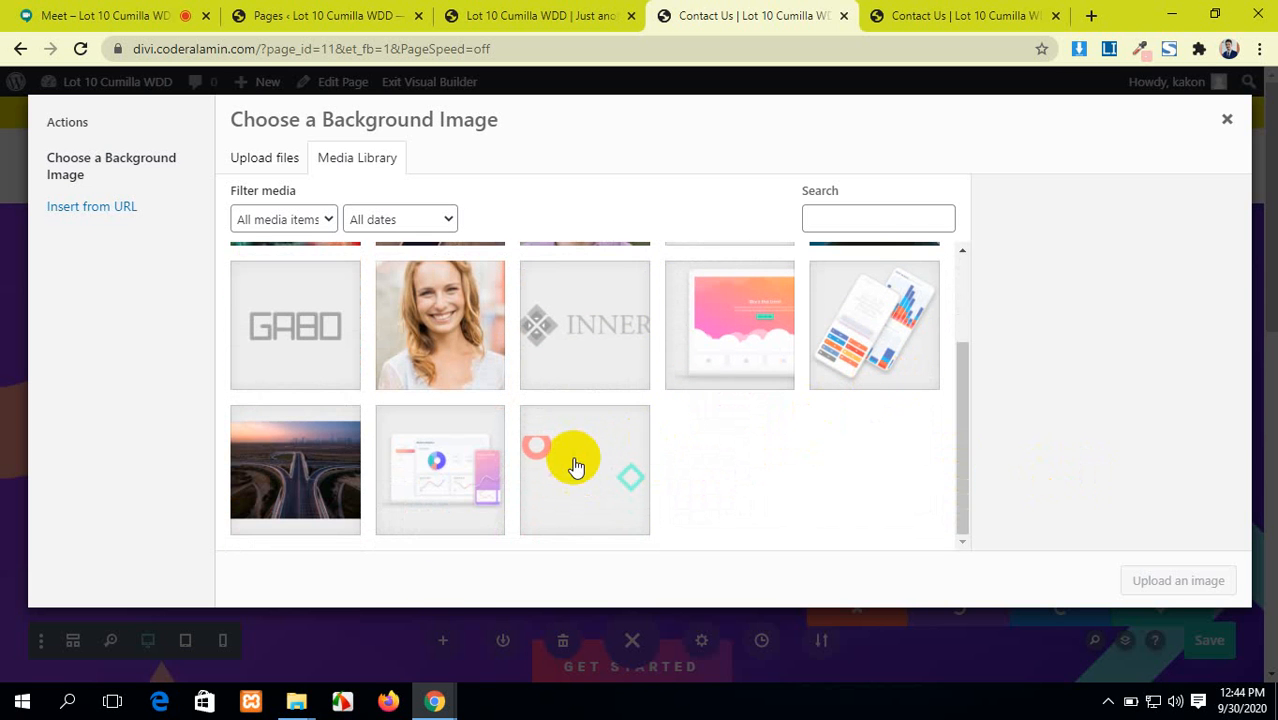
{"action": "left_click", "coordinate": [574, 467]}
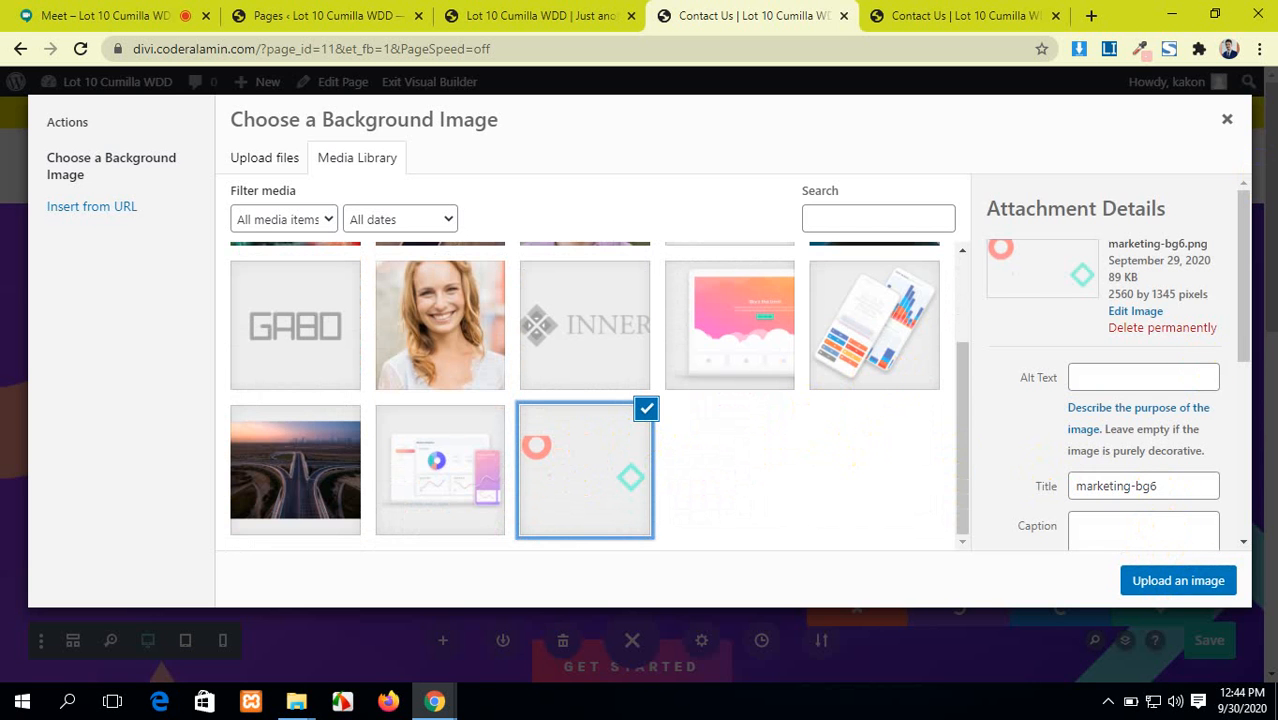
{"action": "left_click", "coordinate": [1226, 125]}
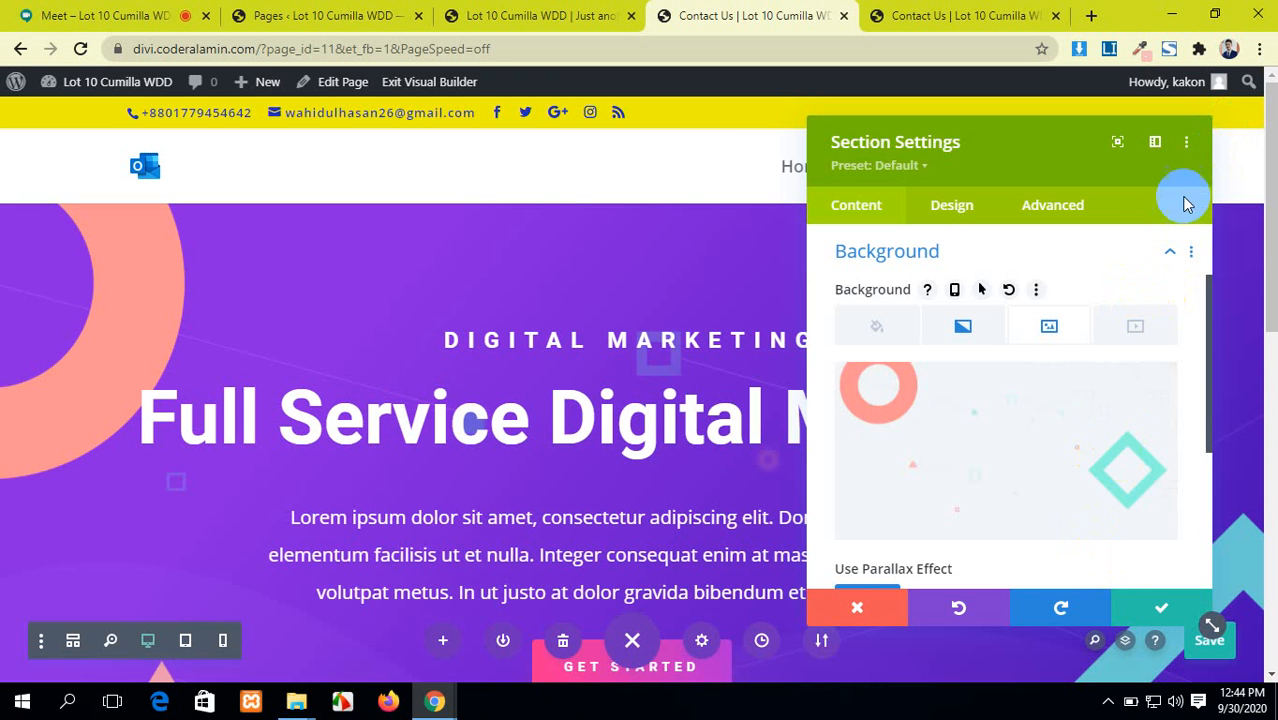
{"action": "left_click", "coordinate": [840, 620]}
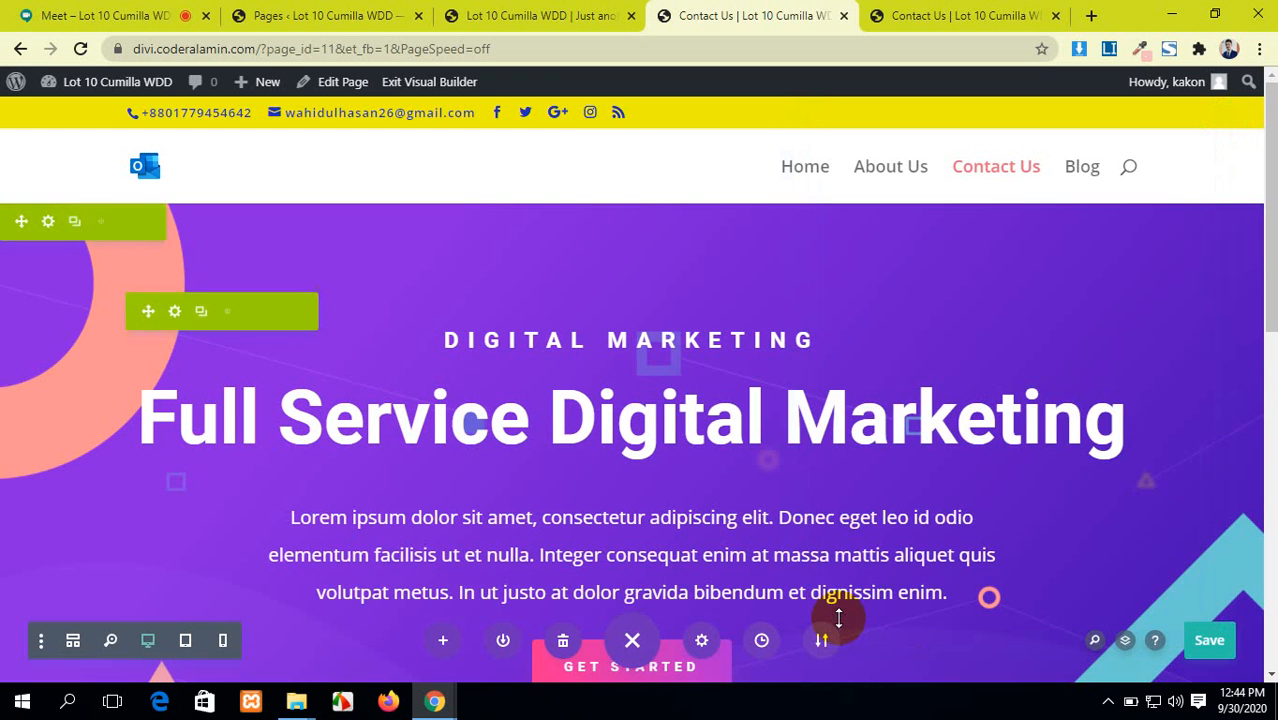
Delete the heading section from the Contact Us page and dismiss the row insertion dialog.
{"action": "scroll", "coordinate": [747, 530], "scroll_direction": "down", "scroll_amount": 3}
{"action": "scroll", "coordinate": [745, 535], "scroll_direction": "up", "scroll_amount": 4}
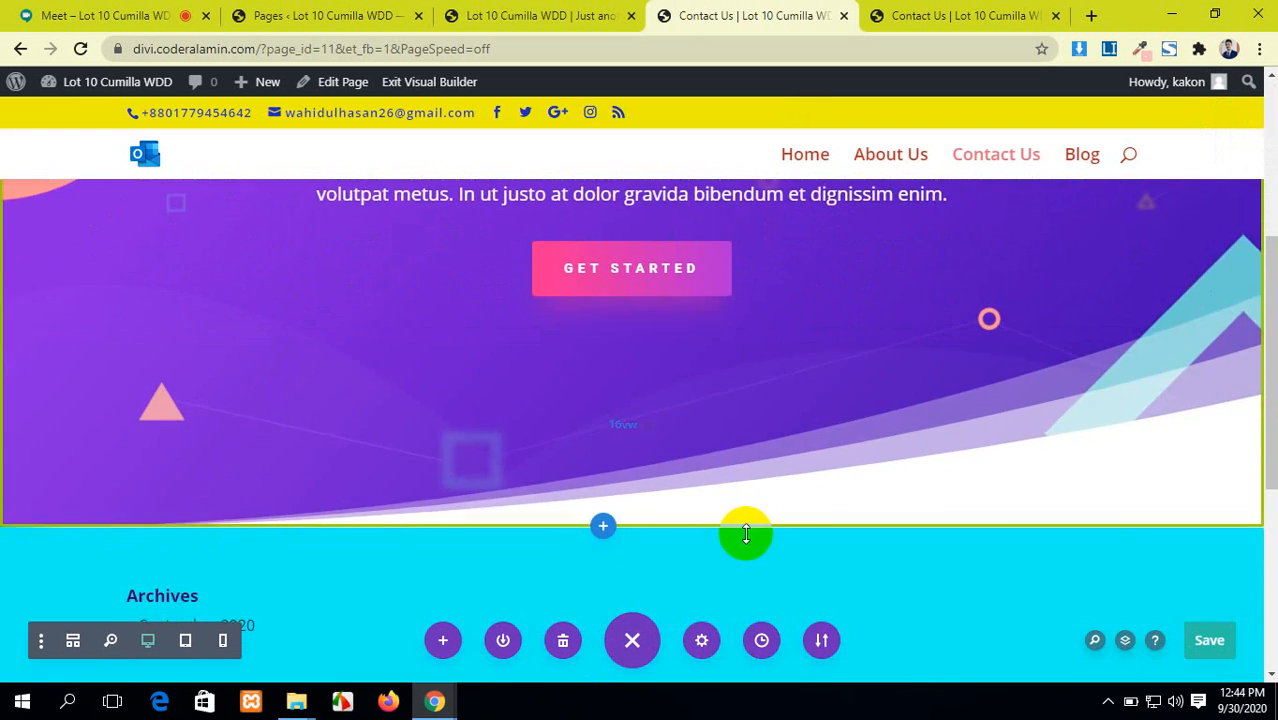
{"action": "scroll", "coordinate": [747, 535], "scroll_direction": "down", "scroll_amount": 4}
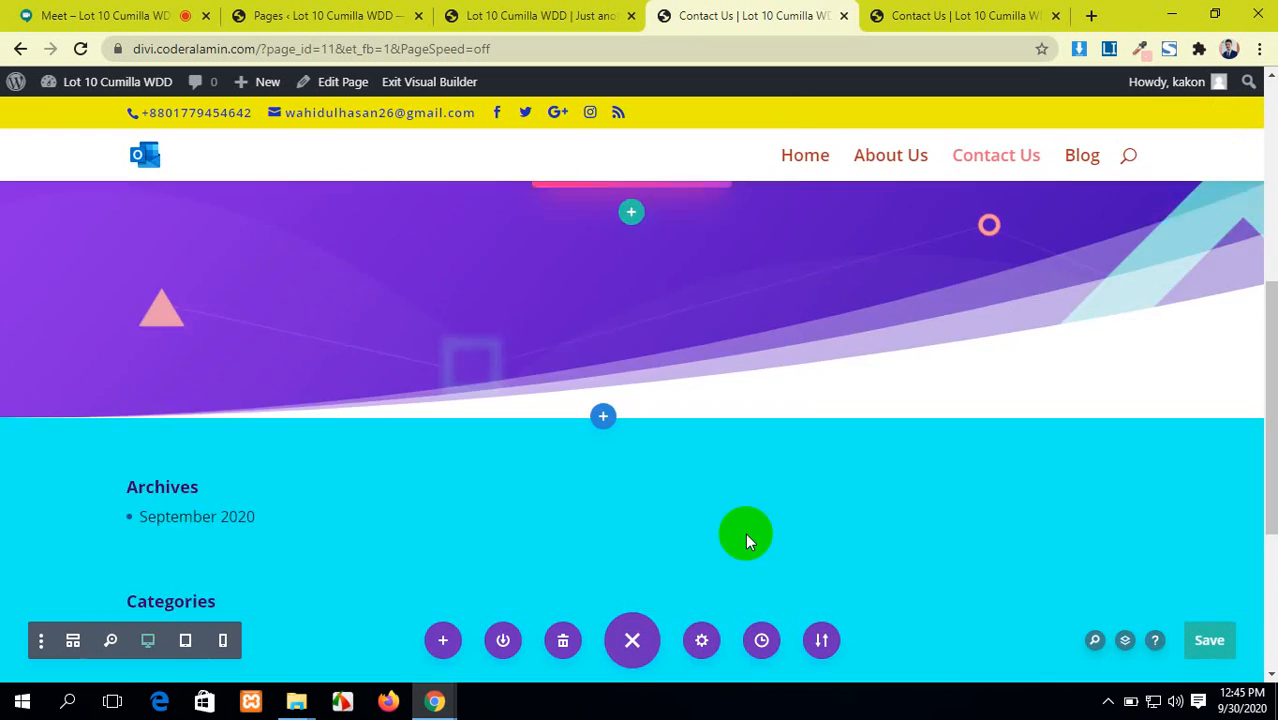
{"action": "scroll", "coordinate": [747, 535], "scroll_direction": "up", "scroll_amount": 4}
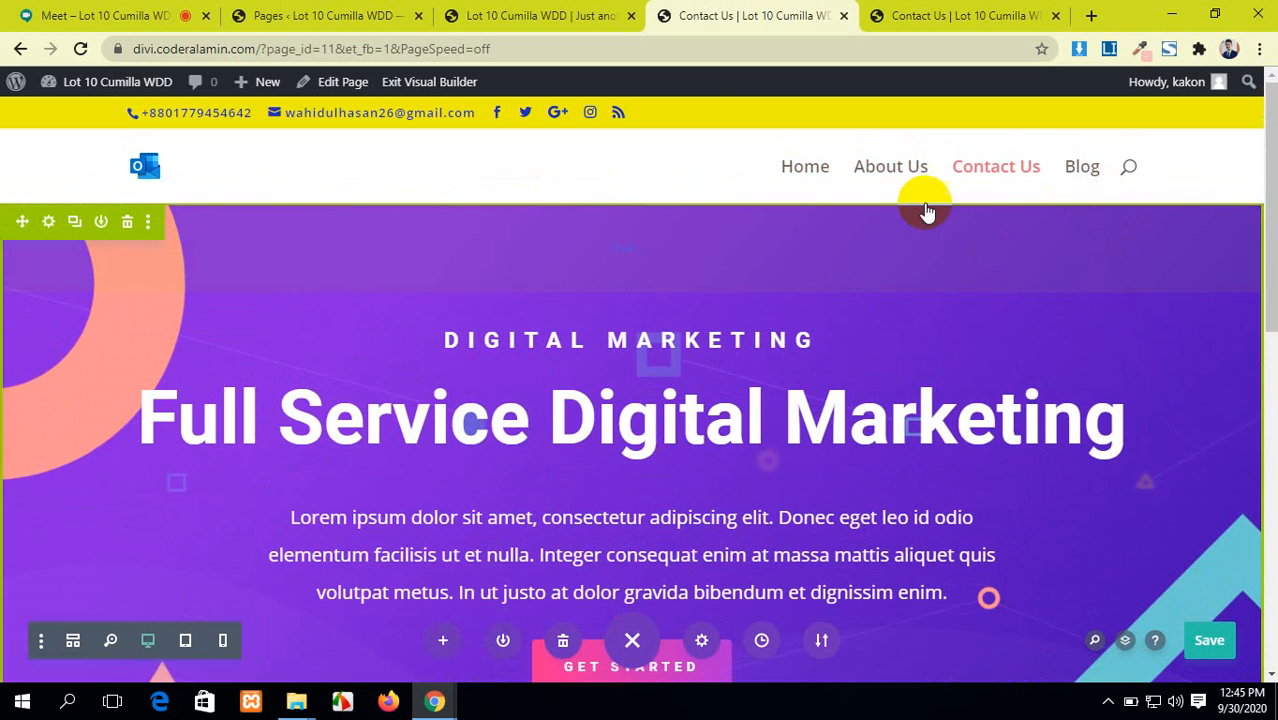
{"action": "left_click", "coordinate": [129, 226]}
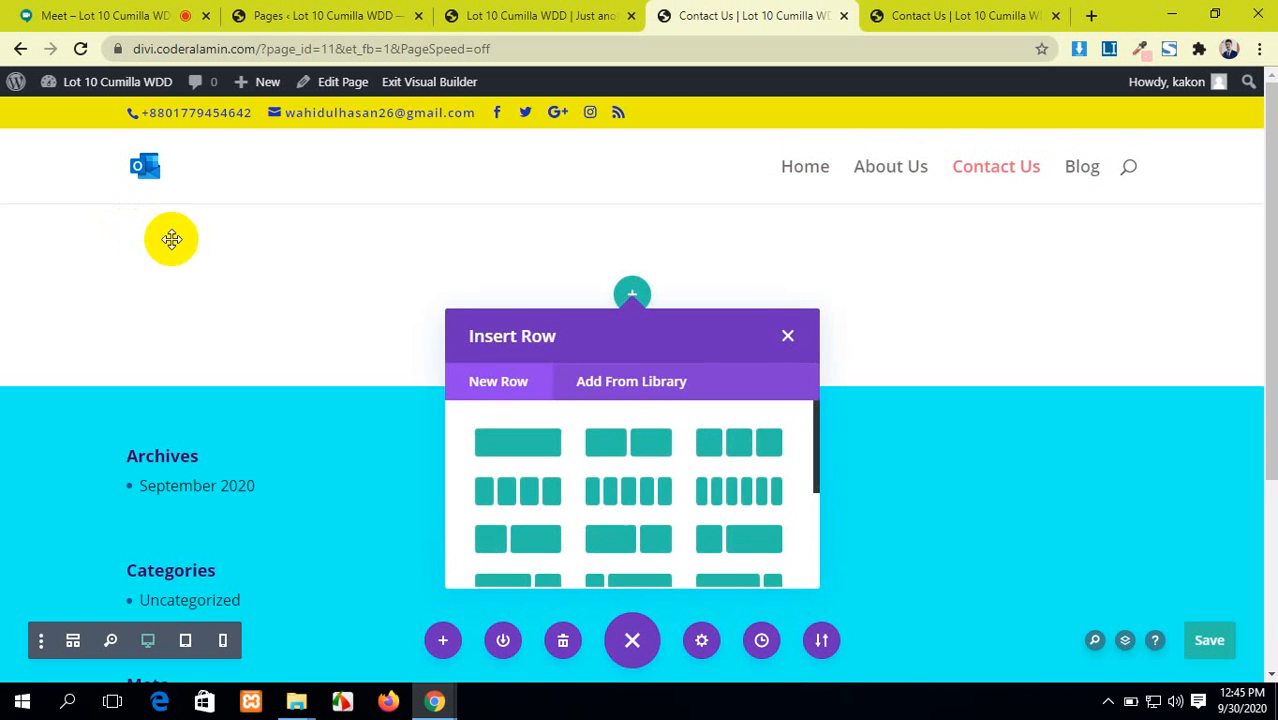
{"action": "left_click", "coordinate": [788, 337]}
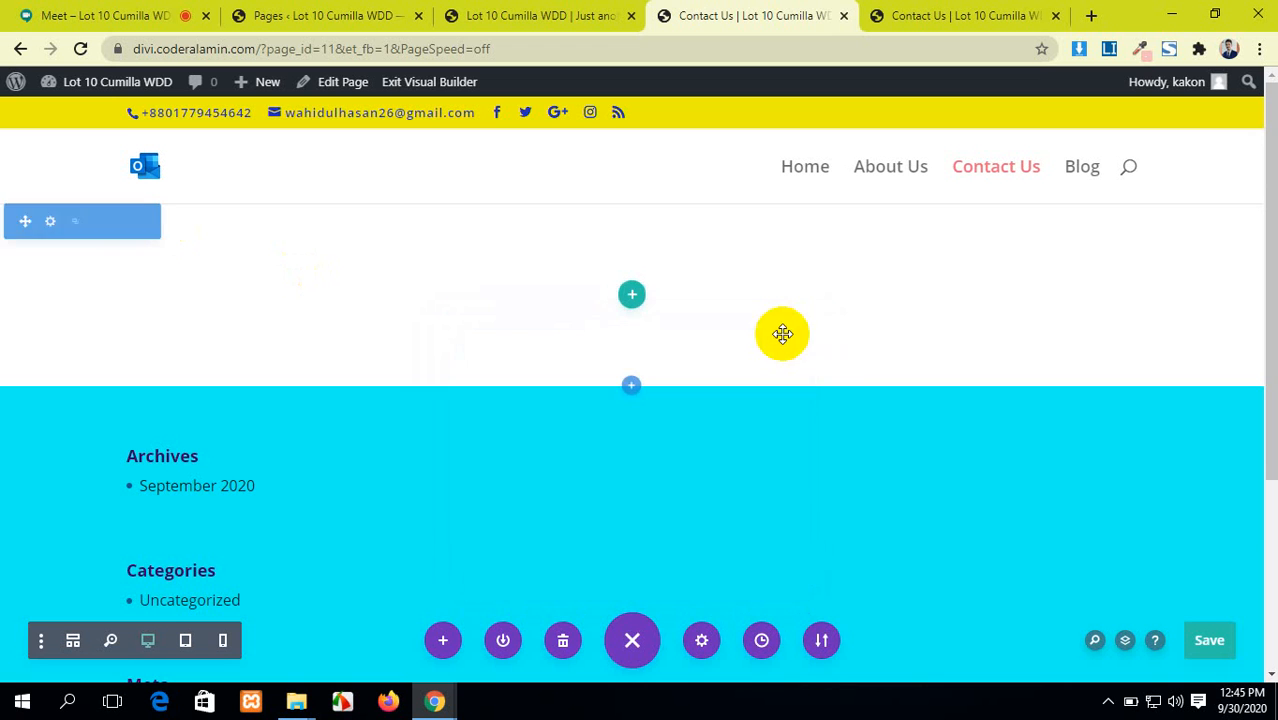
Switch to the Home page's Visual Builder and review its layout from the hero section to the "We've Got You Covered" heading.
{"action": "left_click", "coordinate": [537, 12]}
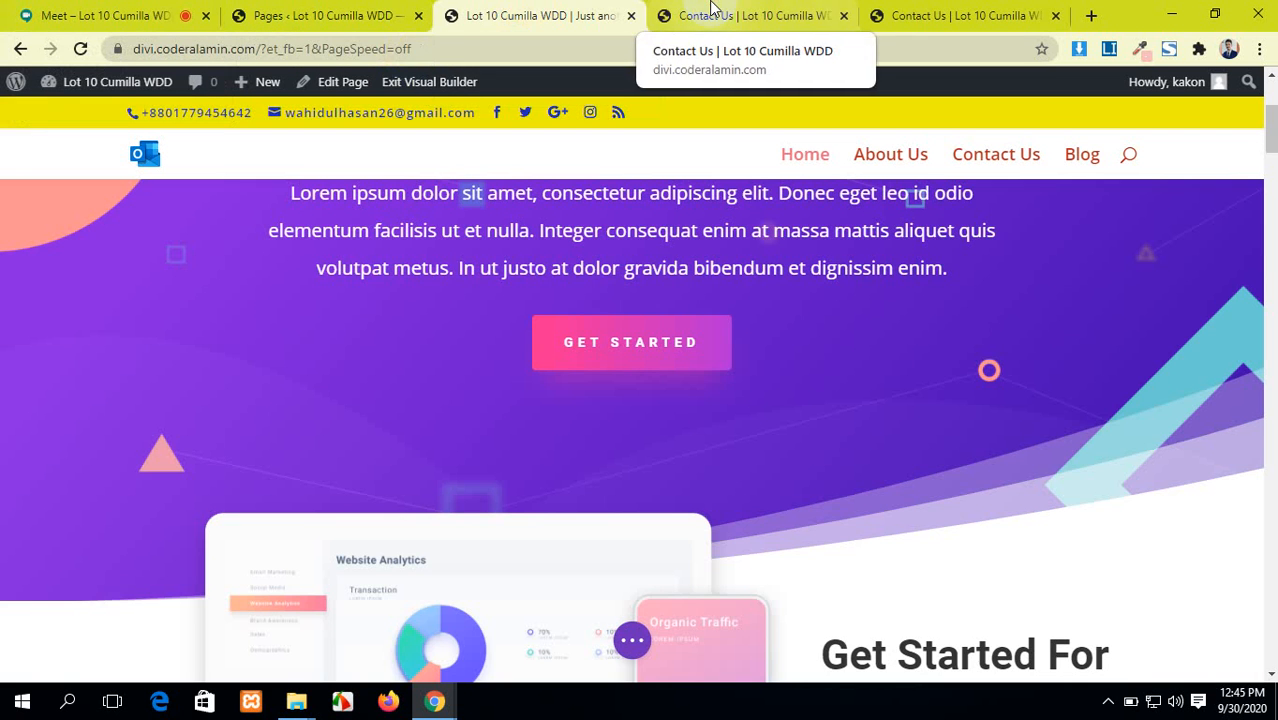
{"action": "left_click", "coordinate": [905, 12]}
{"action": "left_click", "coordinate": [807, 12]}
{"action": "left_click", "coordinate": [573, 12]}
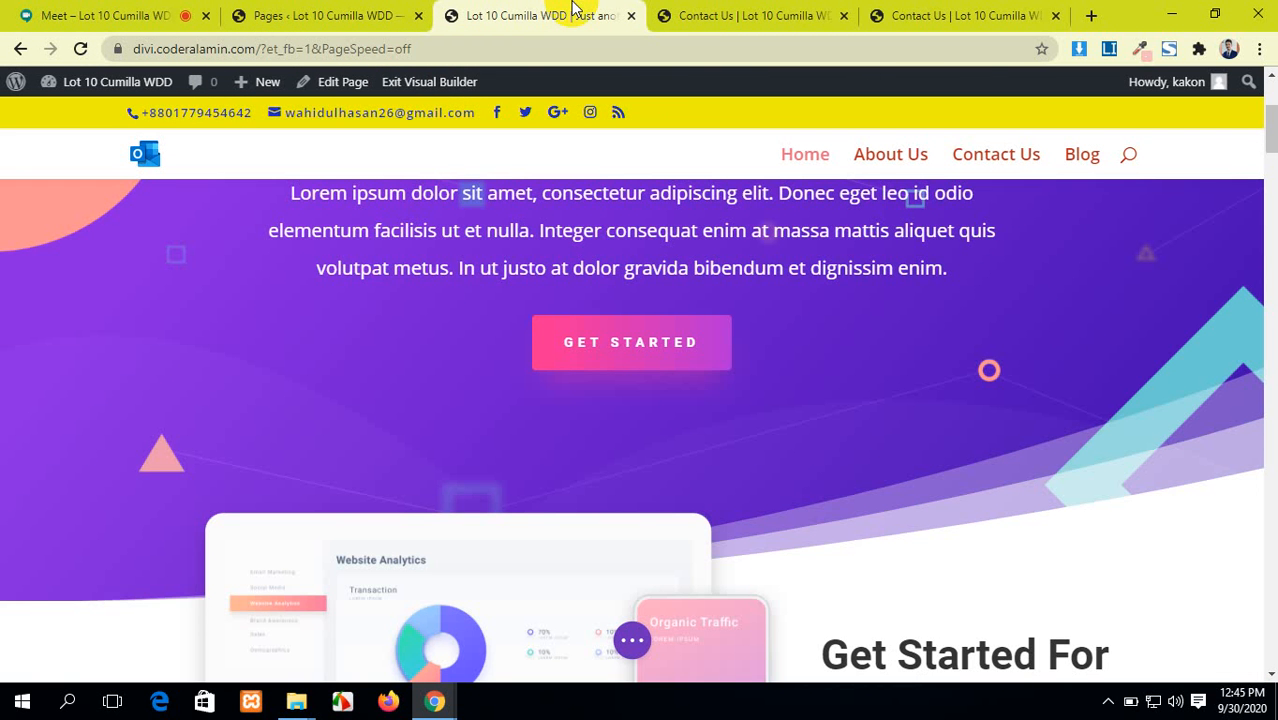
{"action": "scroll", "coordinate": [640, 428], "scroll_direction": "down", "scroll_amount": 5}
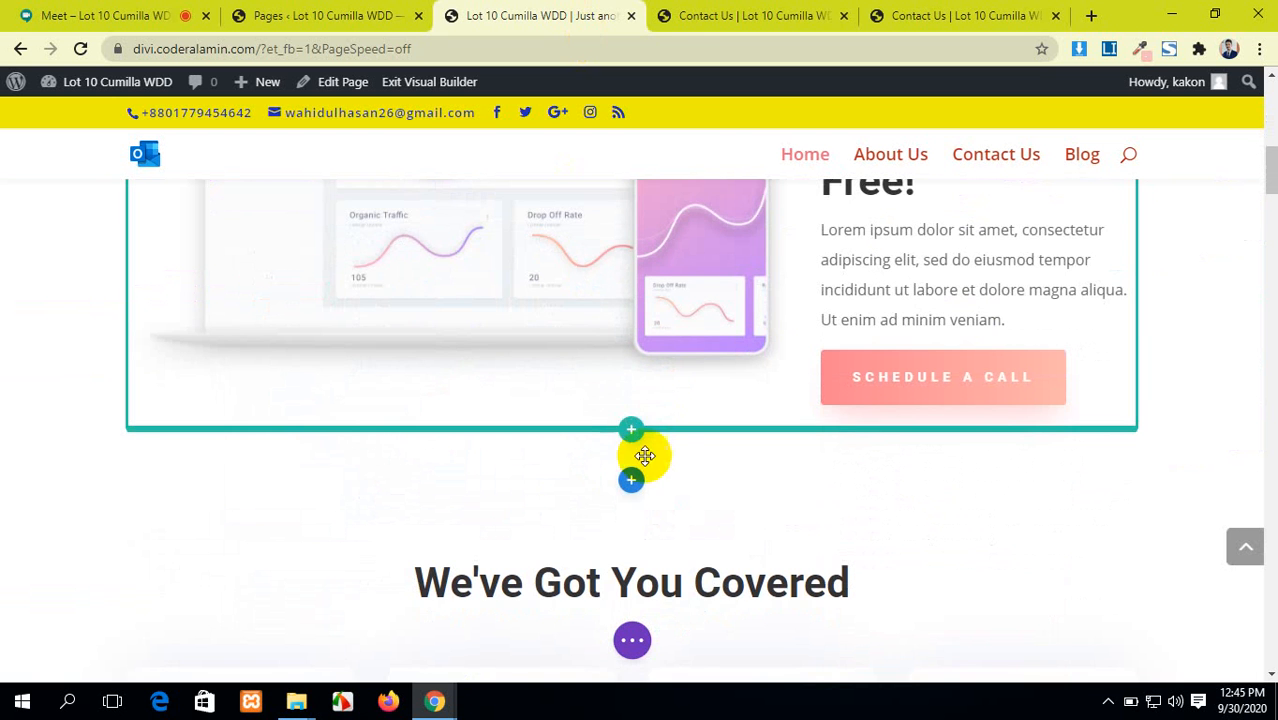
{"action": "scroll", "coordinate": [566, 467], "scroll_direction": "down", "scroll_amount": 1}
{"action": "scroll", "coordinate": [566, 467], "scroll_direction": "up", "scroll_amount": 2}
{"action": "scroll", "coordinate": [566, 467], "scroll_direction": "up", "scroll_amount": 5}
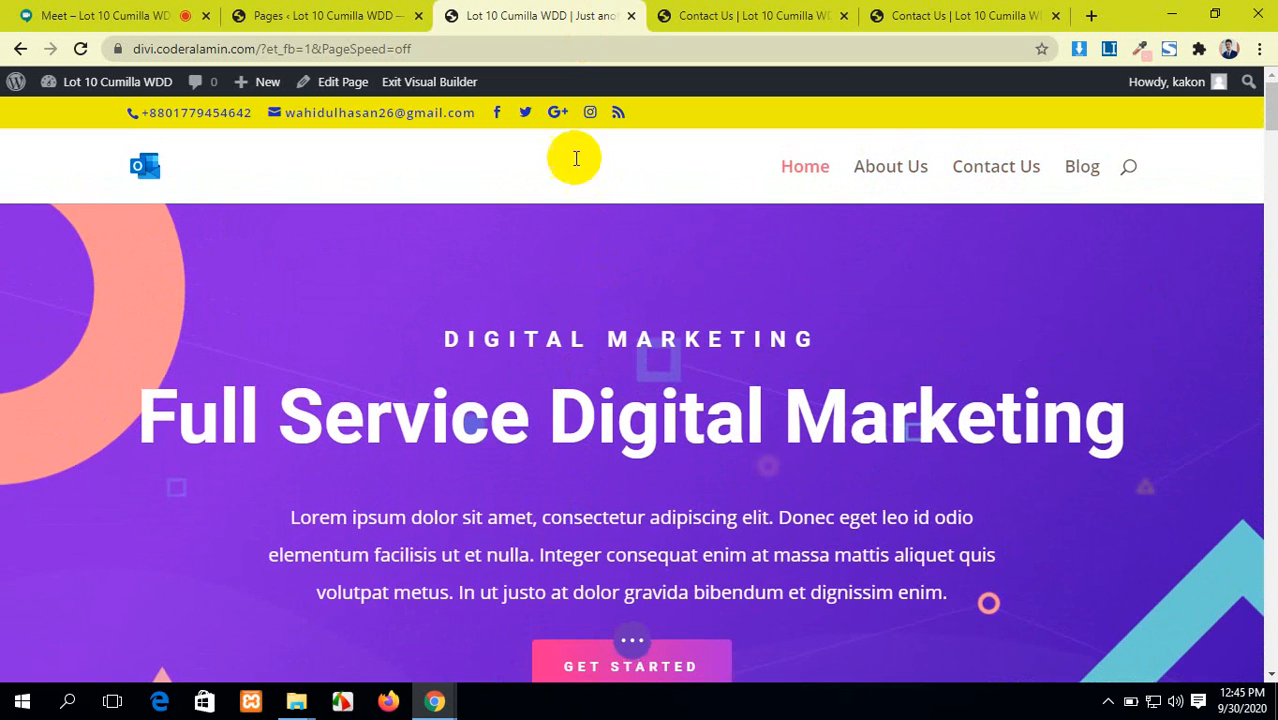
Close the Home page's Visual Builder, leaving without saving its changes, and bring up the live Contact Us page.
{"action": "left_click", "coordinate": [631, 17]}
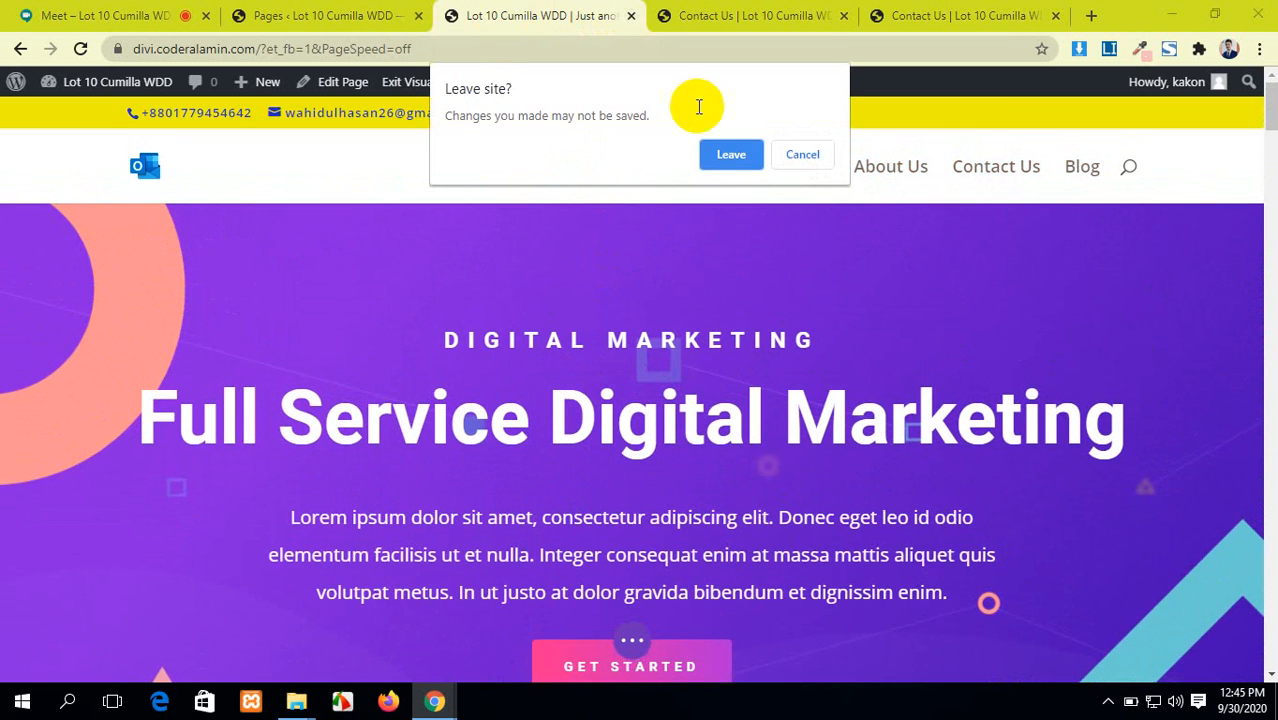
{"action": "left_click", "coordinate": [736, 159]}
{"action": "left_click", "coordinate": [720, 15]}
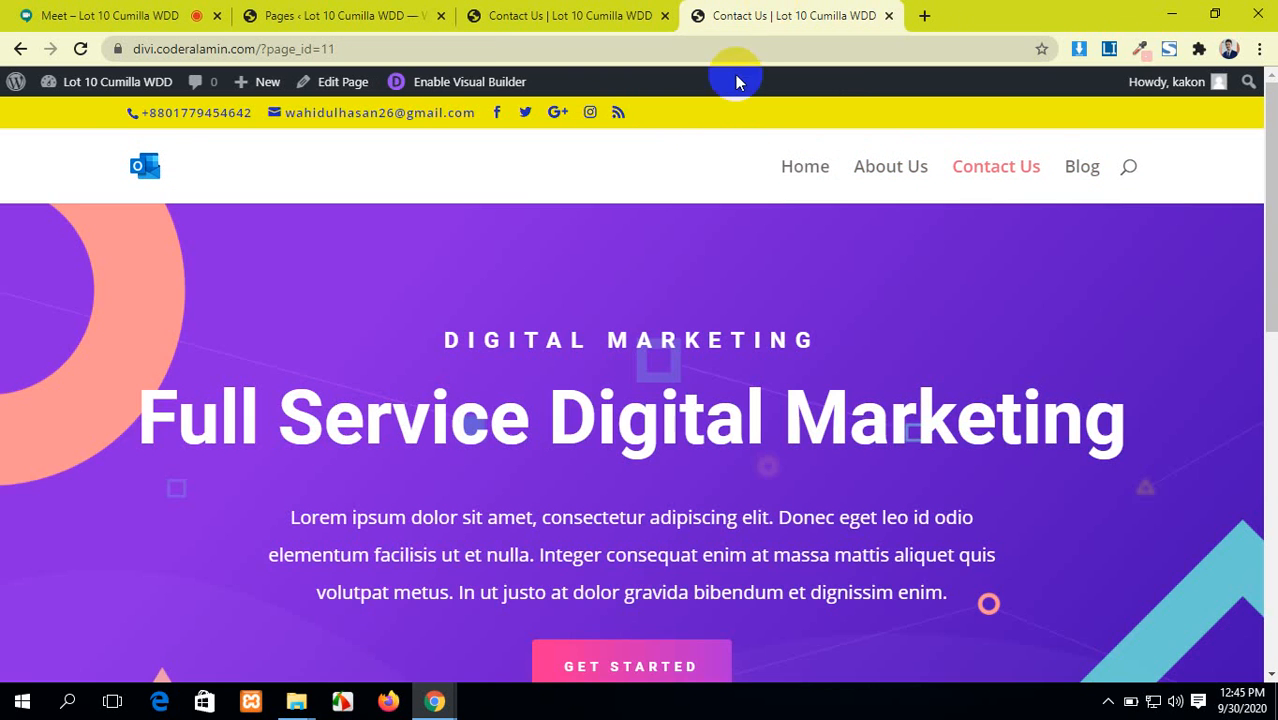